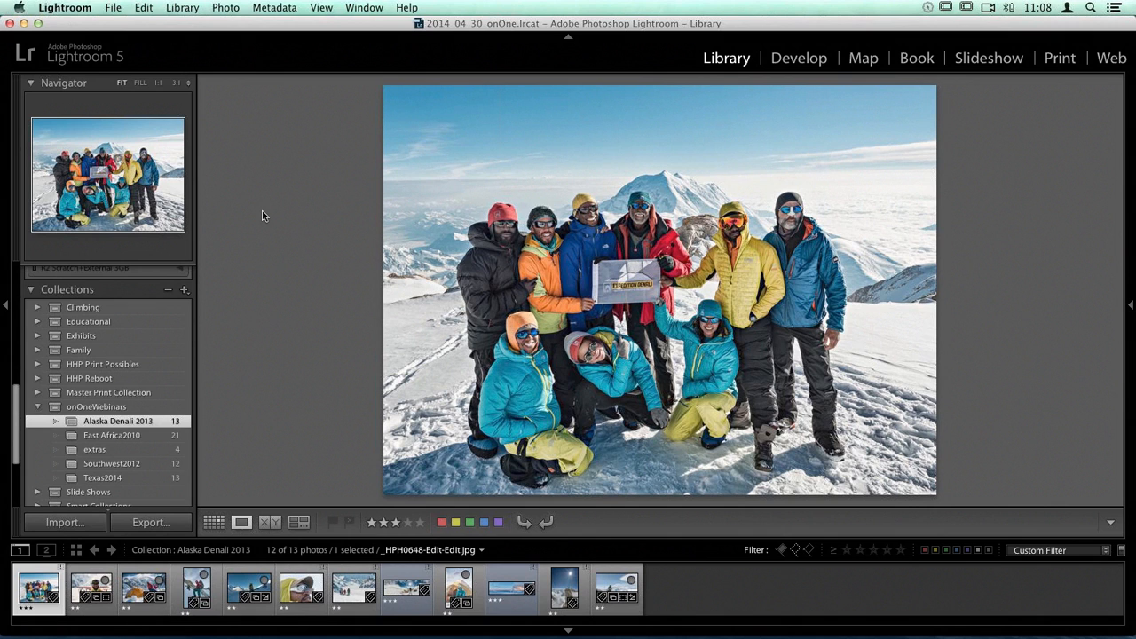
Step: Browse the photos of the Alaska Denali 2013 collection one after another, from the group portrait through the final images
key("Right")
key("Right")
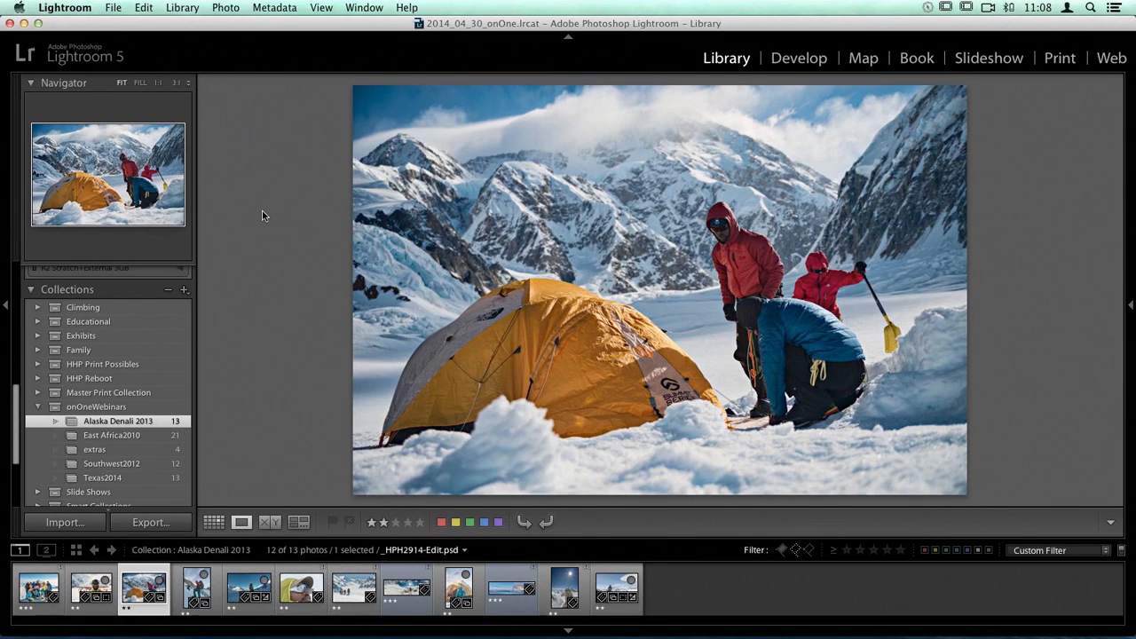
key("Right")
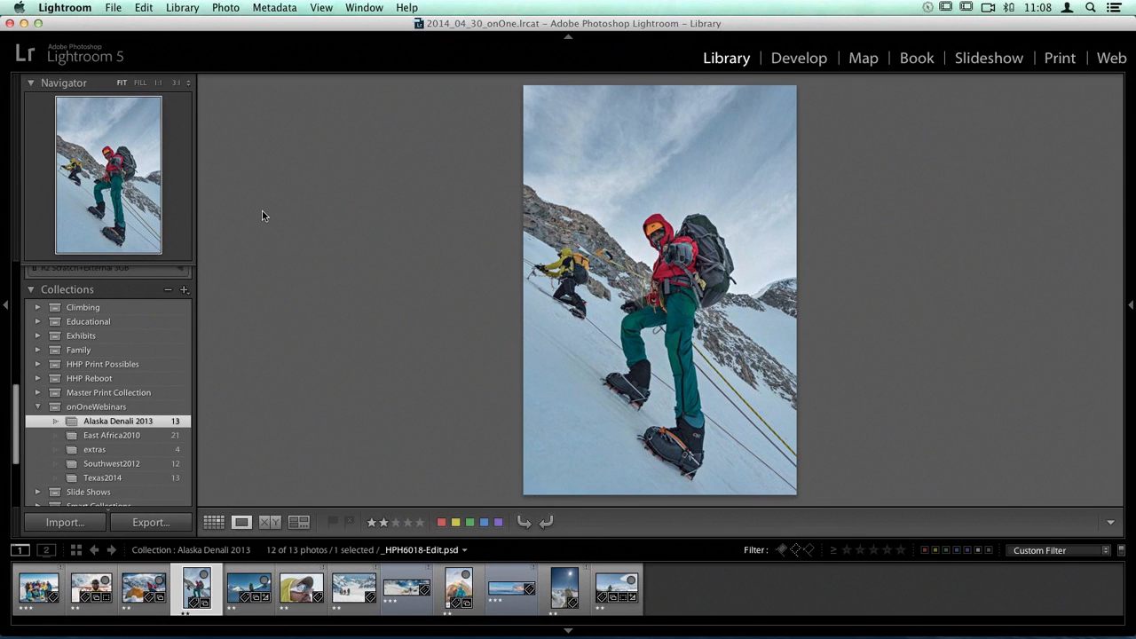
key("Right")
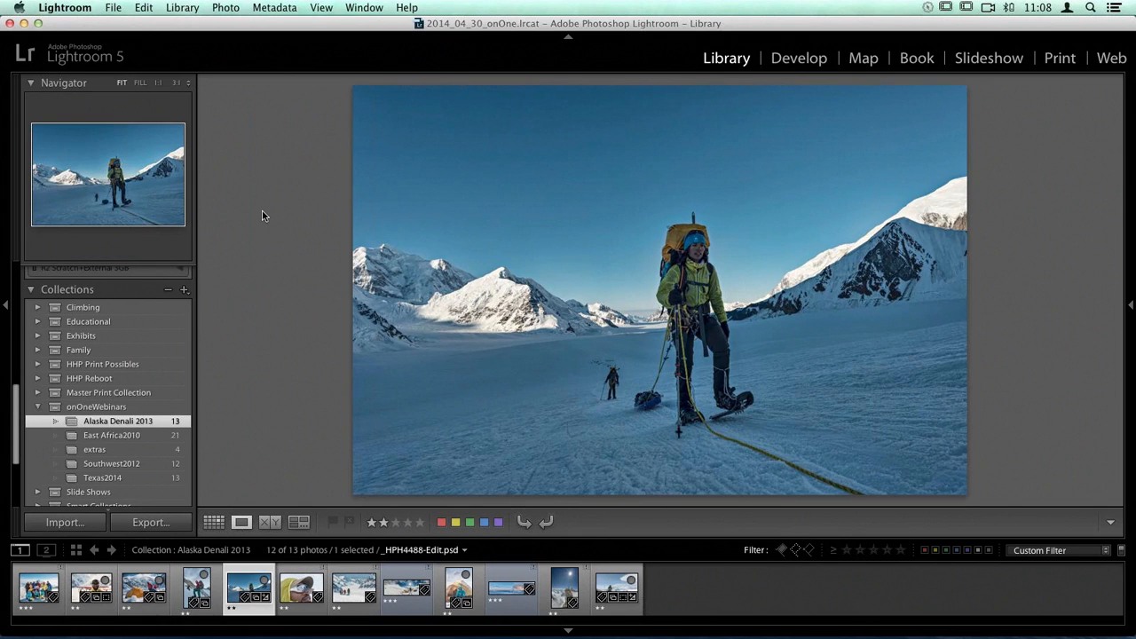
key("Right")
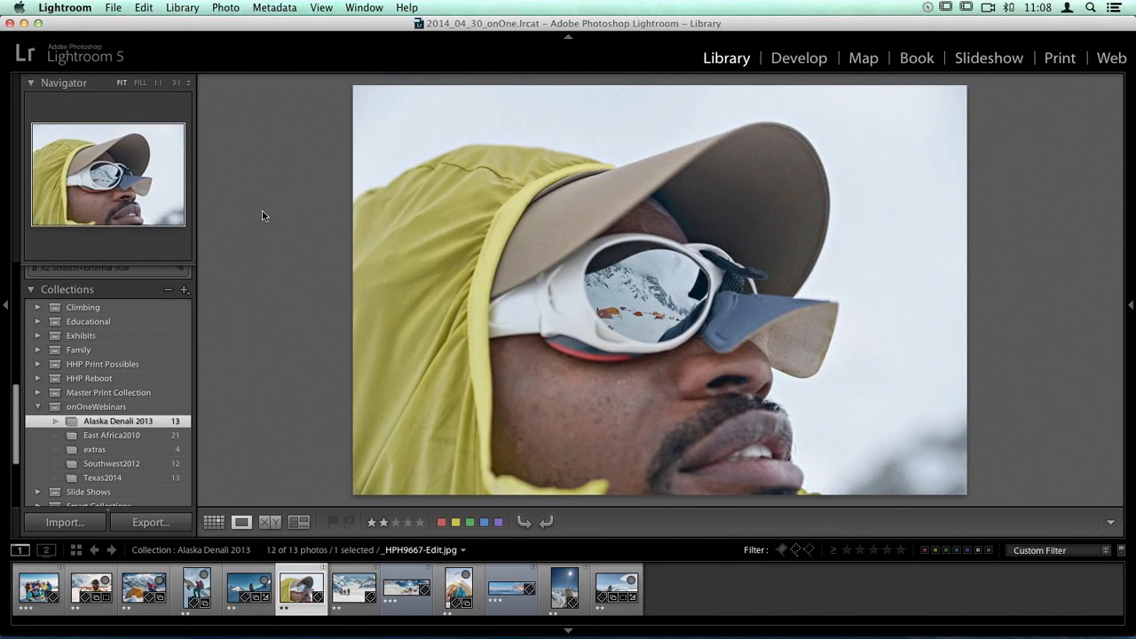
key("Right")
key("Right")
key("Right")
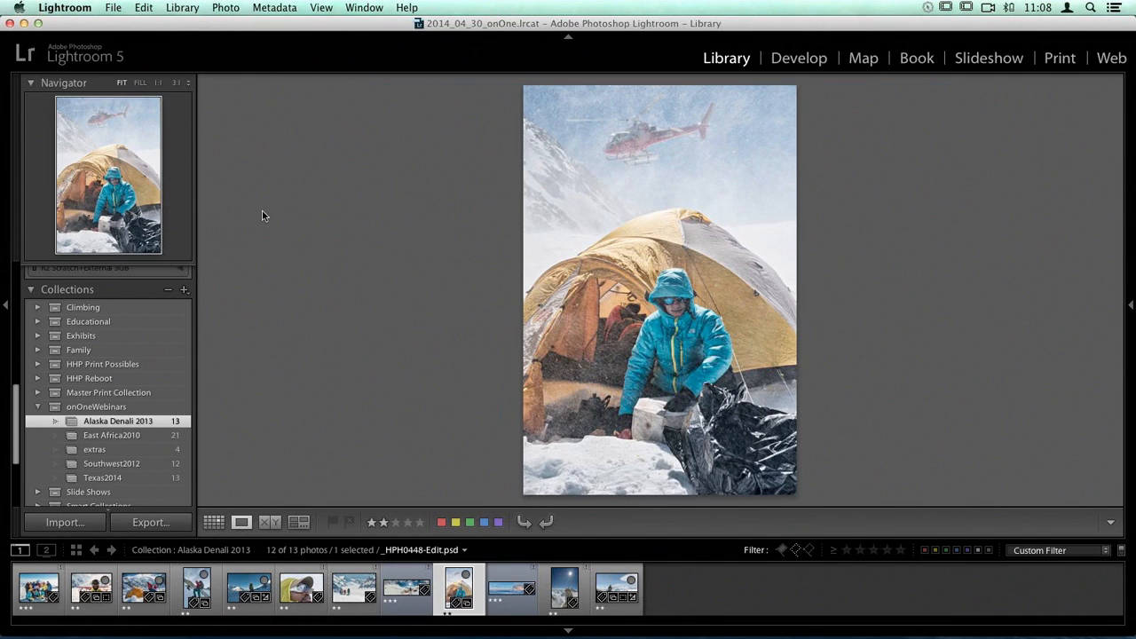
key("Right")
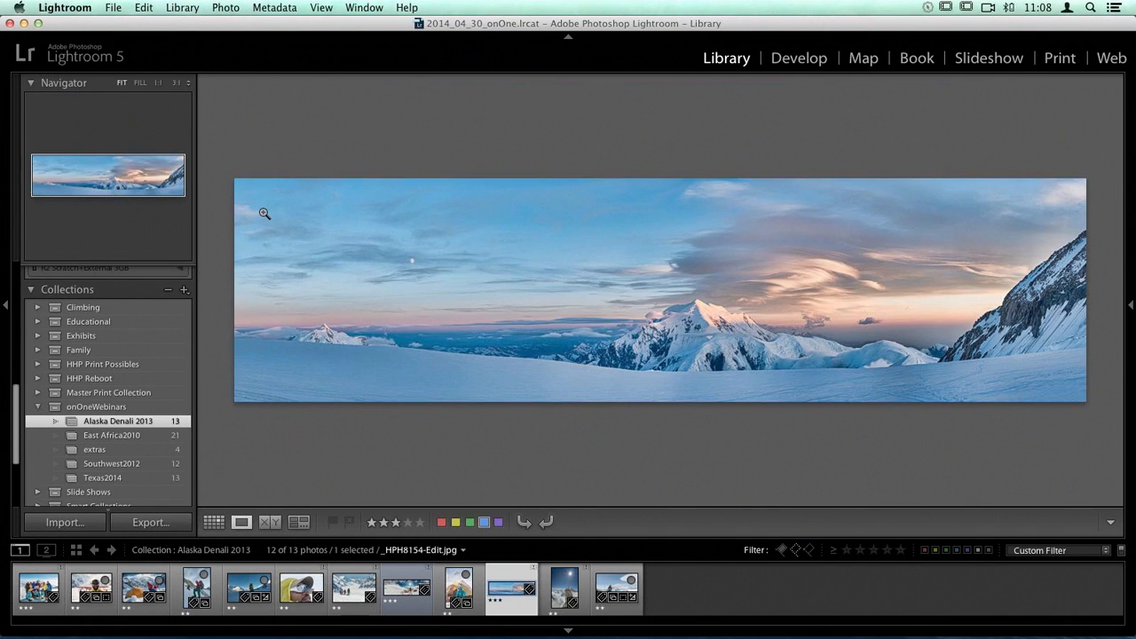
key("Right")
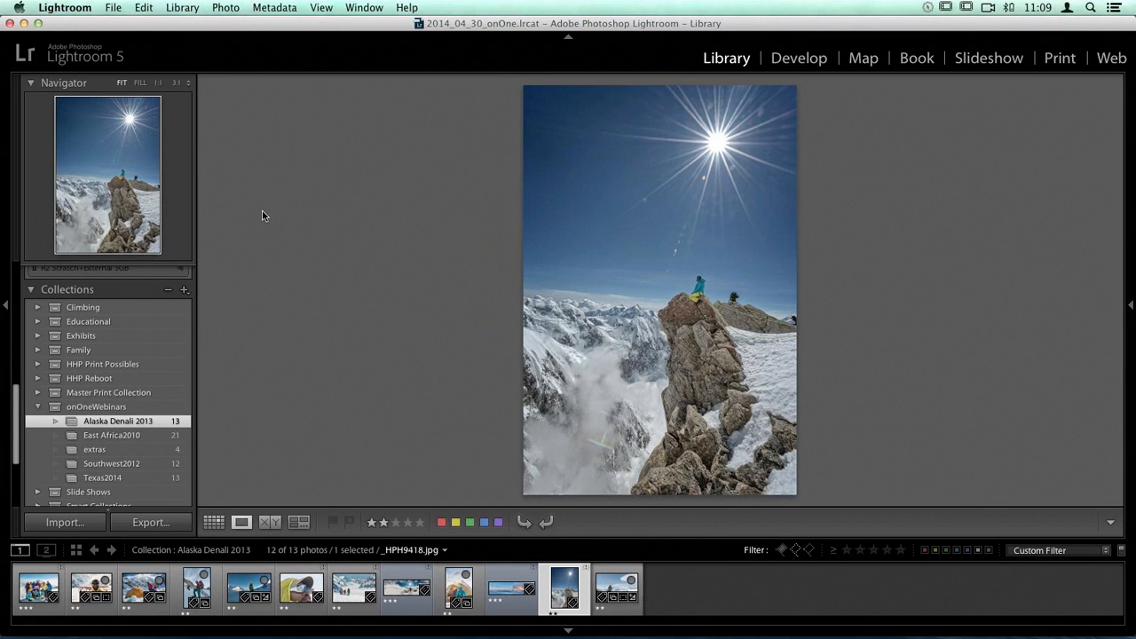
key("Right")
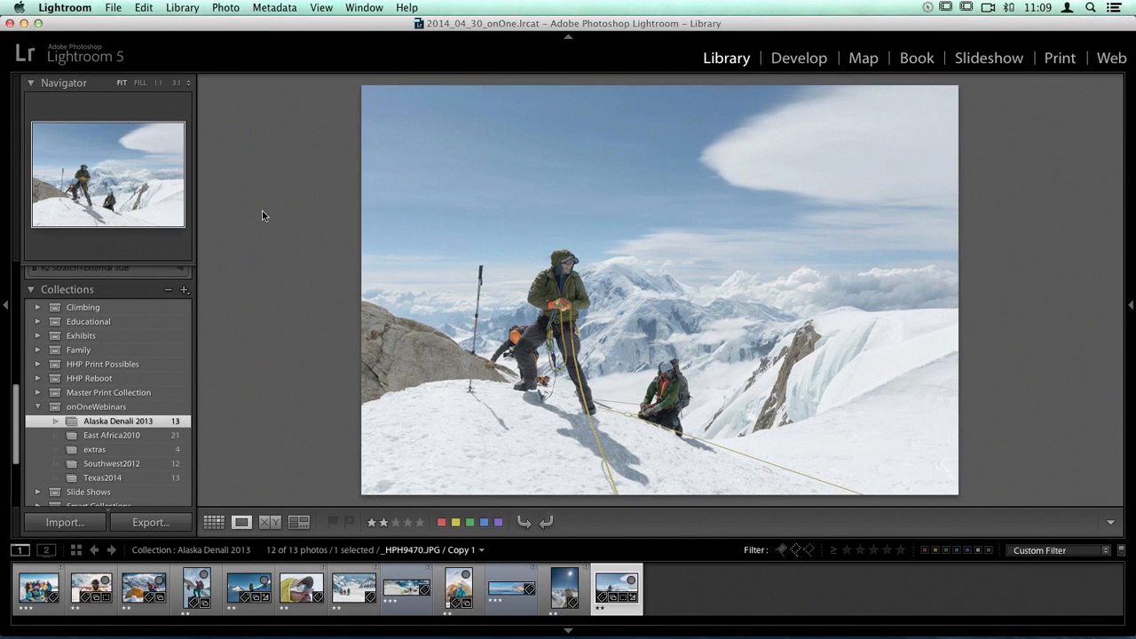
key("Left")
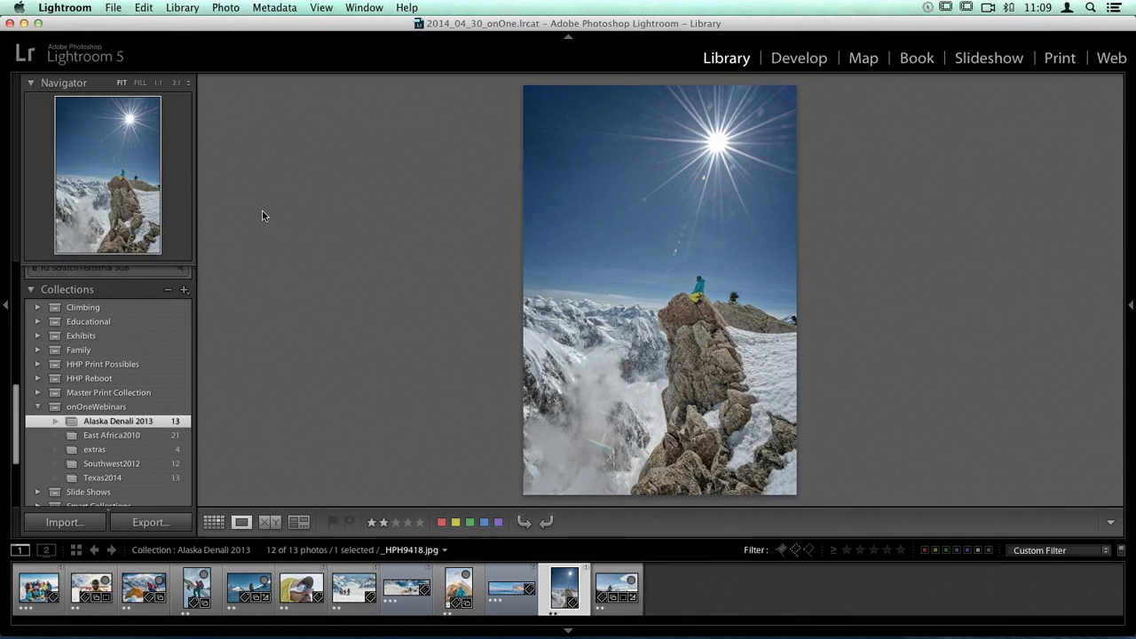
Step: Open the roped climbers photo _HPH9470.JPG / Copy 1 in the Develop module and widen the adjustment area
key("Right")
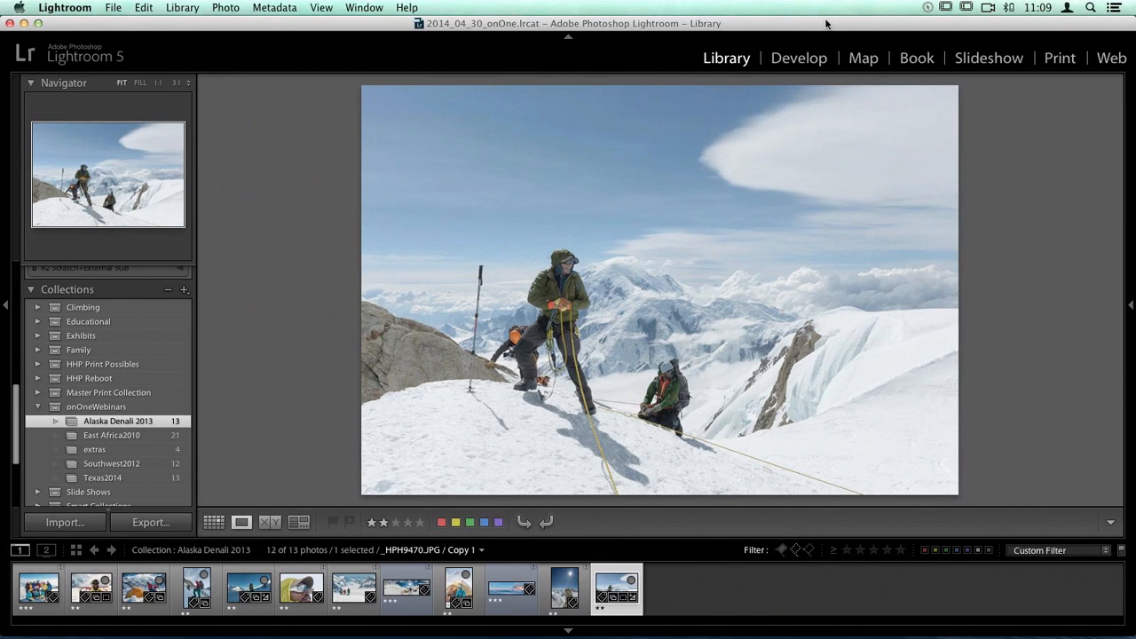
left_click(798, 59)
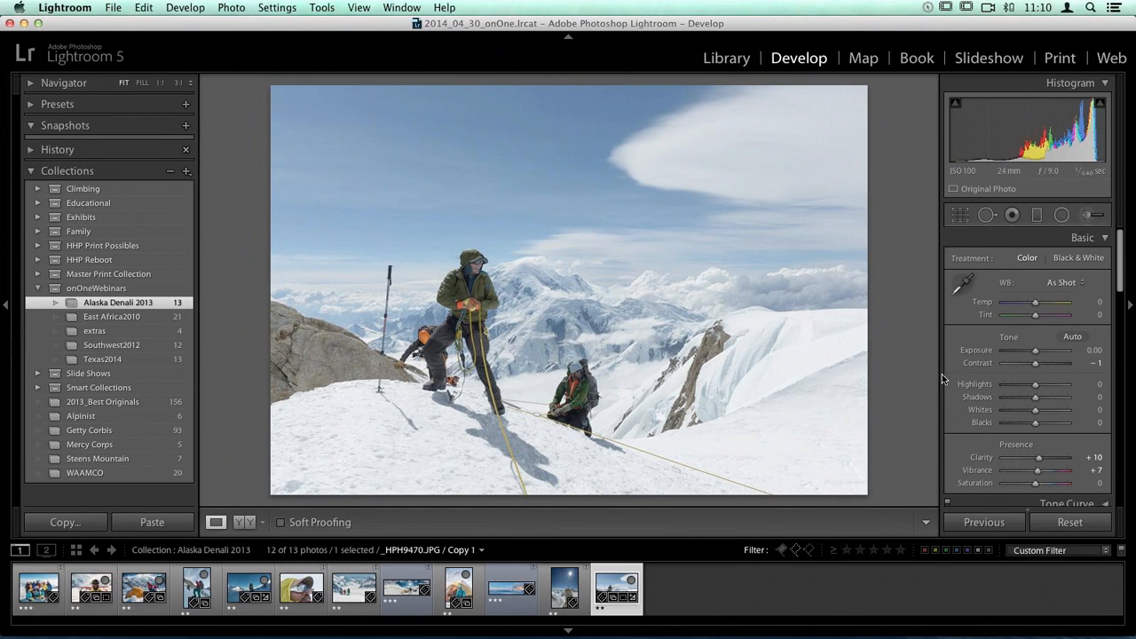
left_click_drag(939, 377, 780, 402)
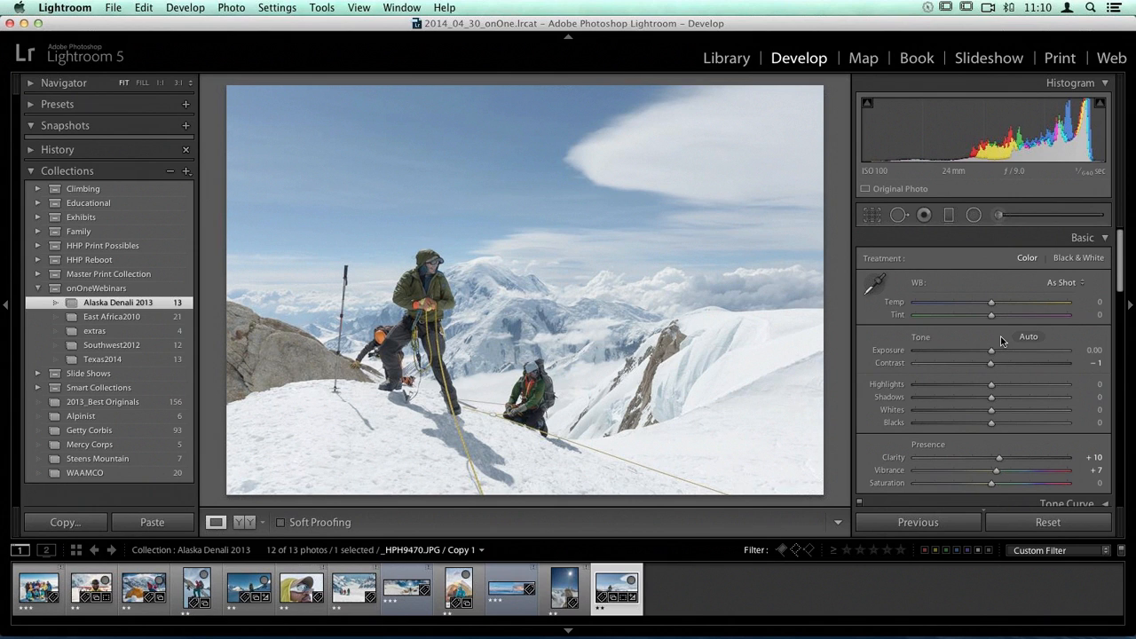
Step: Show the basic Lens Corrections settings to check profile corrections and chromatic aberration removal
scroll(1002, 340, "down", 10)
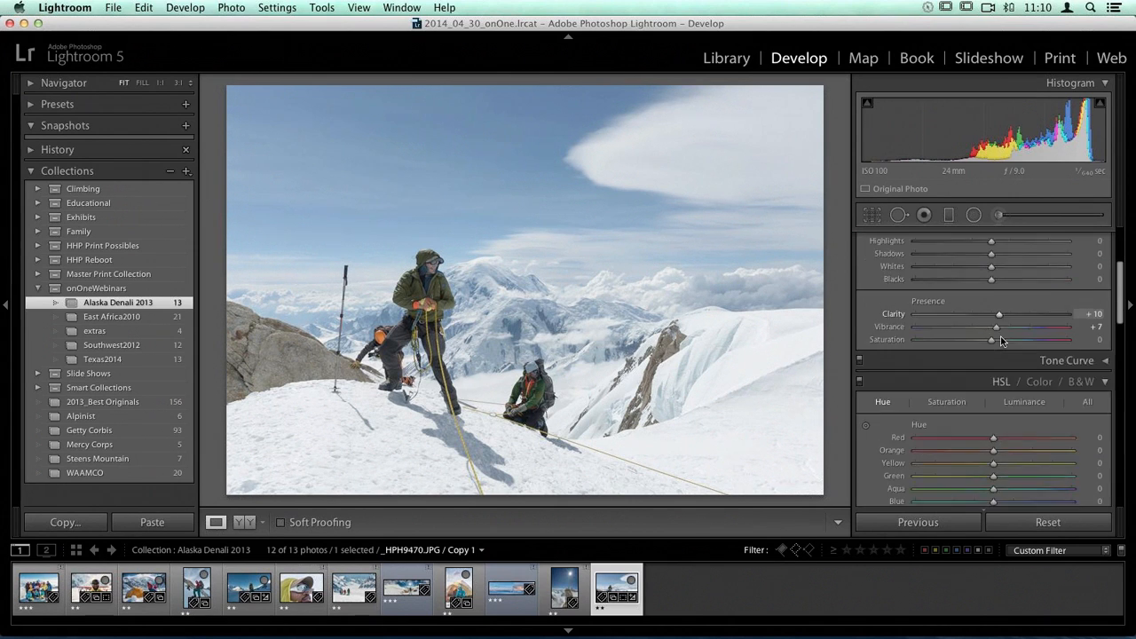
scroll(1001, 337, "down", 10)
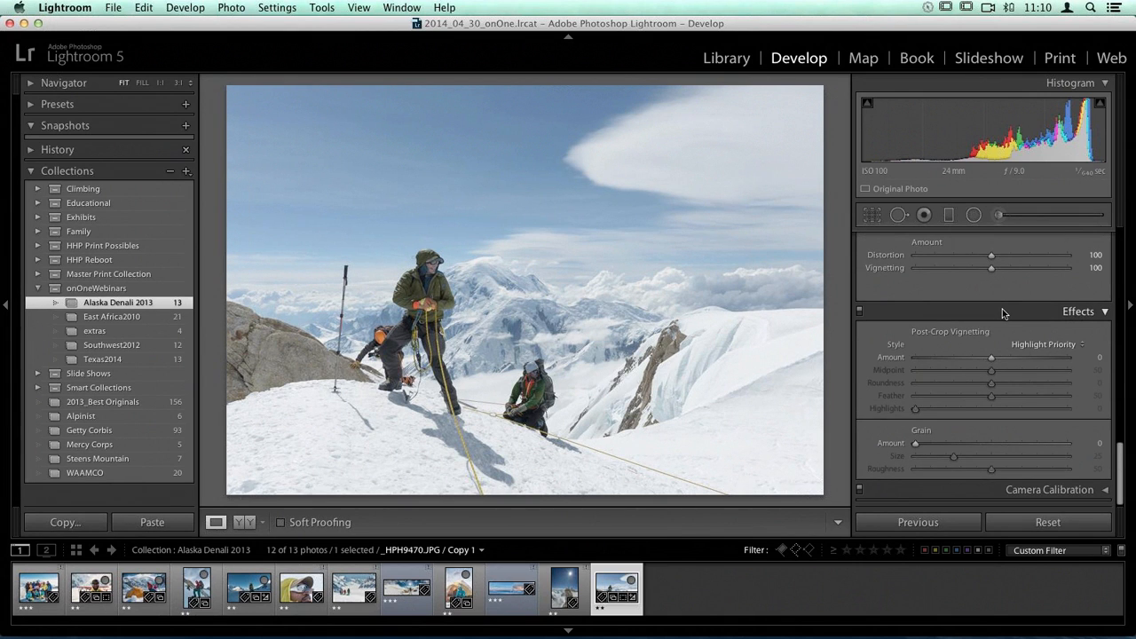
scroll(1002, 309, "up", 5)
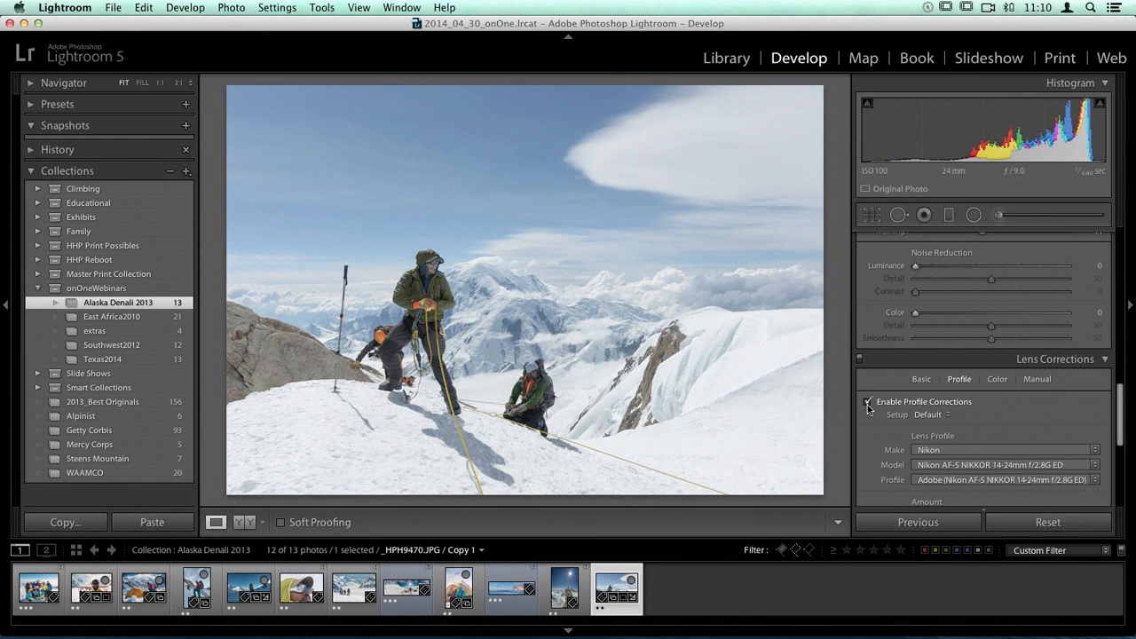
left_click(921, 379)
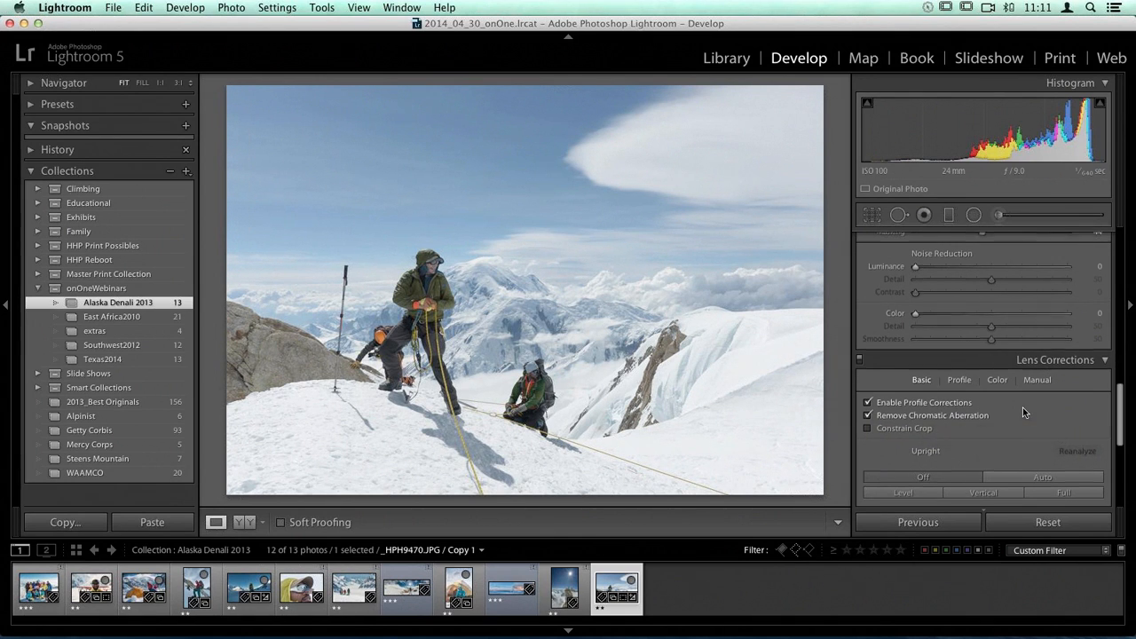
Step: Set the climbers photo's contrast to +22 in the basic tone adjustments
scroll(1023, 407, "up", 10)
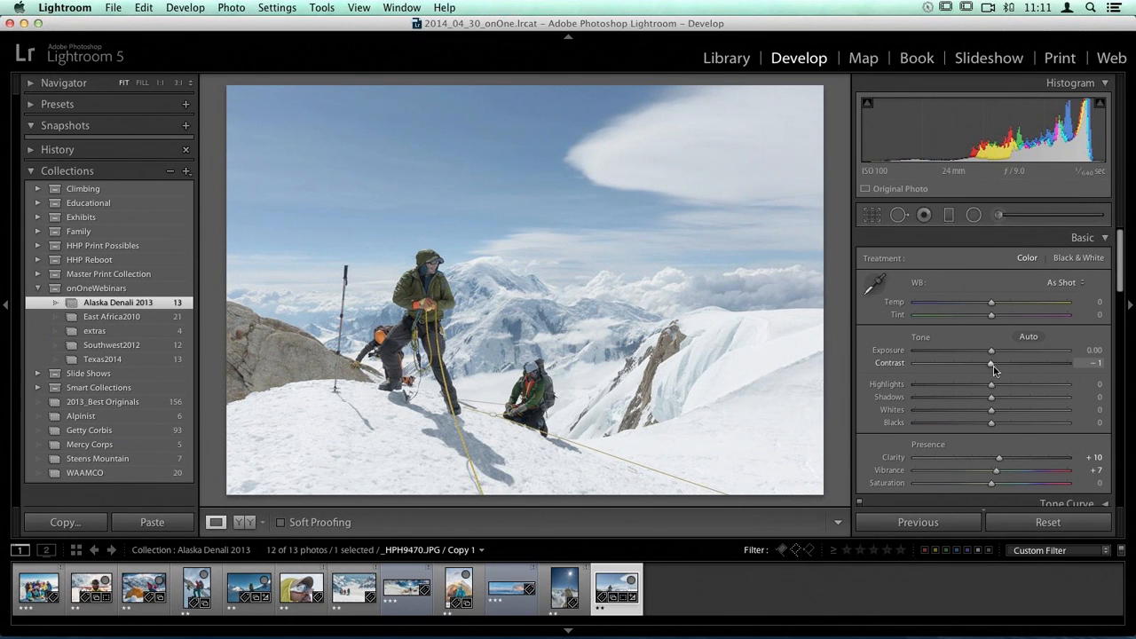
left_click_drag(992, 365, 1008, 366)
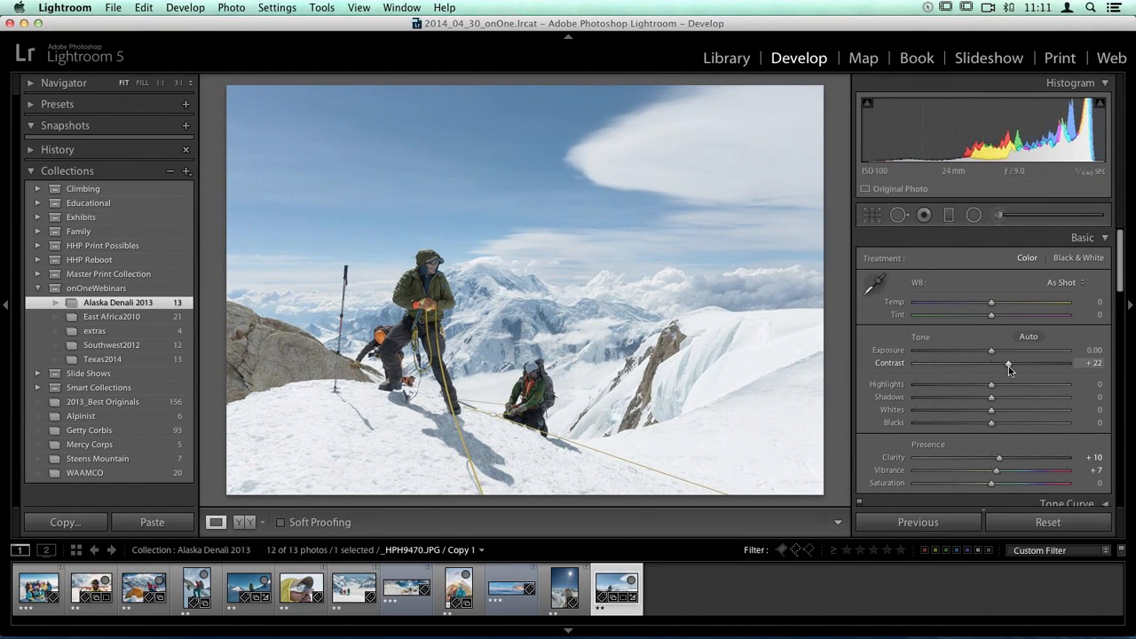
left_click_drag(1008, 366, 1008, 365)
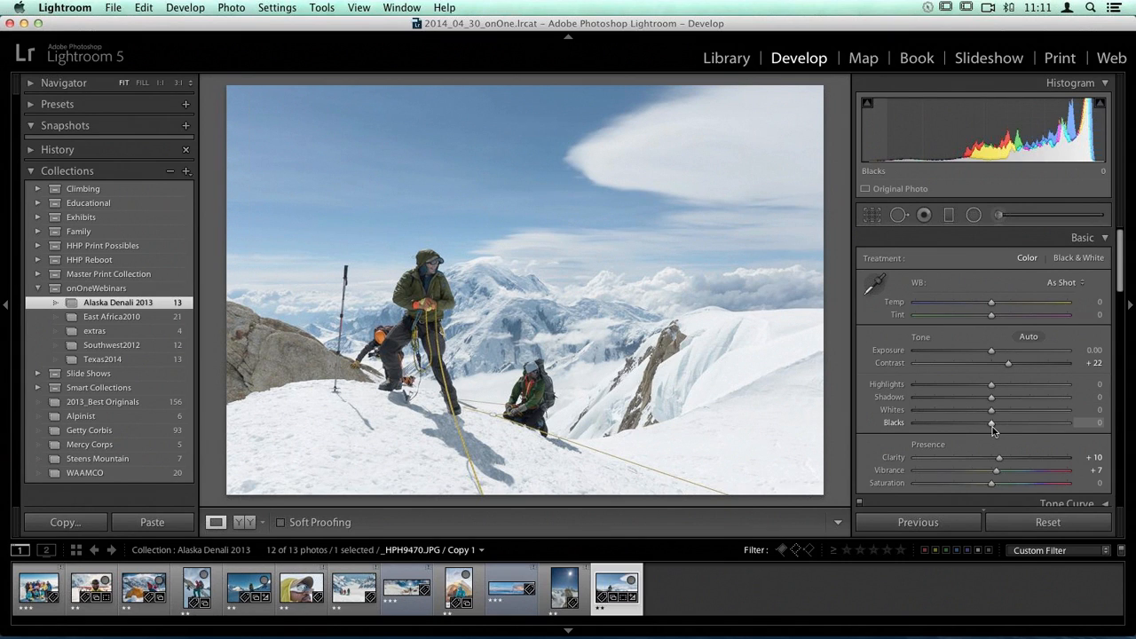
Step: Set the photo's blacks to -22 and its whites to +18
left_click_drag(992, 430, 976, 430)
mouse_move(973, 426)
left_mouse_down()
mouse_move(944, 435)
mouse_move(977, 431)
left_mouse_up()
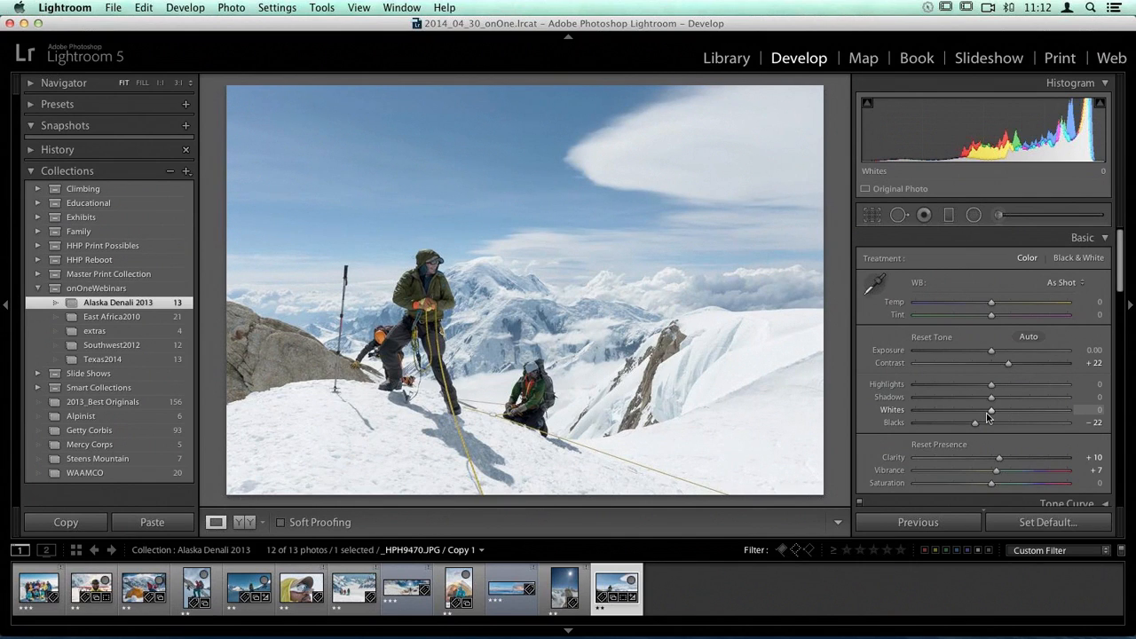
mouse_move(991, 412)
left_mouse_down()
mouse_move(1023, 410)
mouse_move(1006, 417)
left_mouse_up()
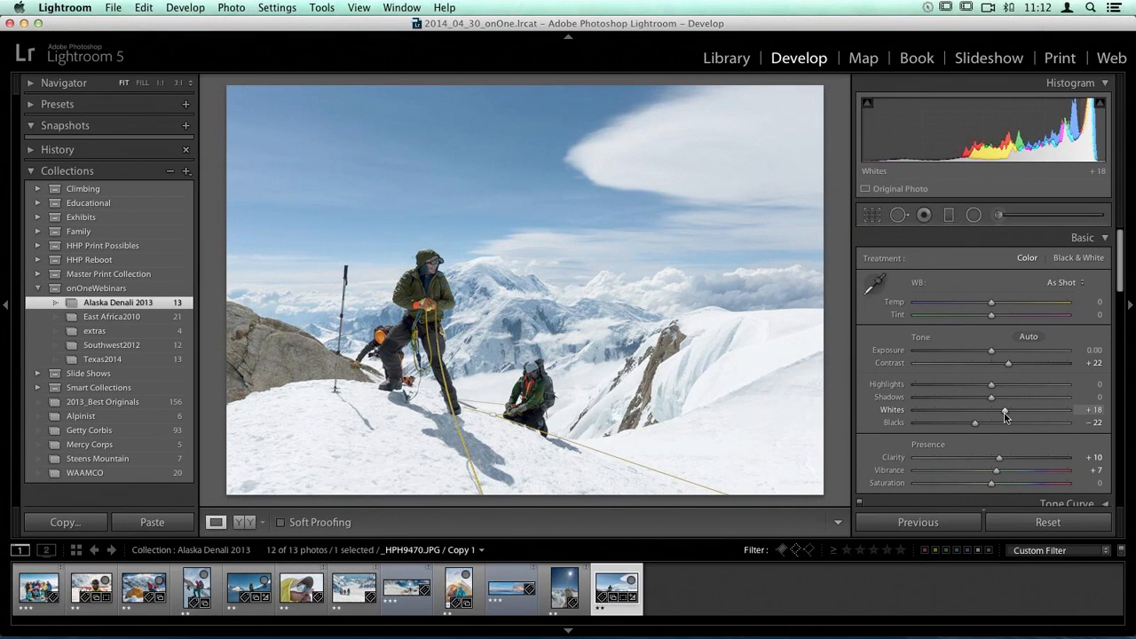
Step: Display the hue, saturation and luminance adjustments of the HSL section all together
scroll(902, 357, "down", 1)
scroll(902, 357, "down", 10)
scroll(900, 358, "up", 5)
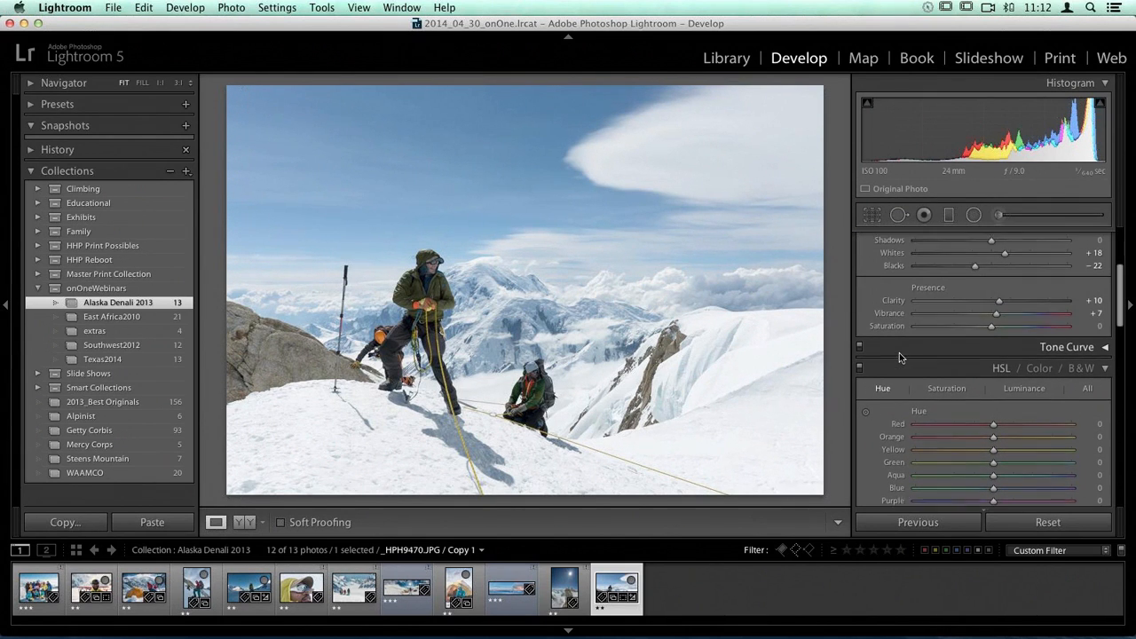
left_click(999, 376)
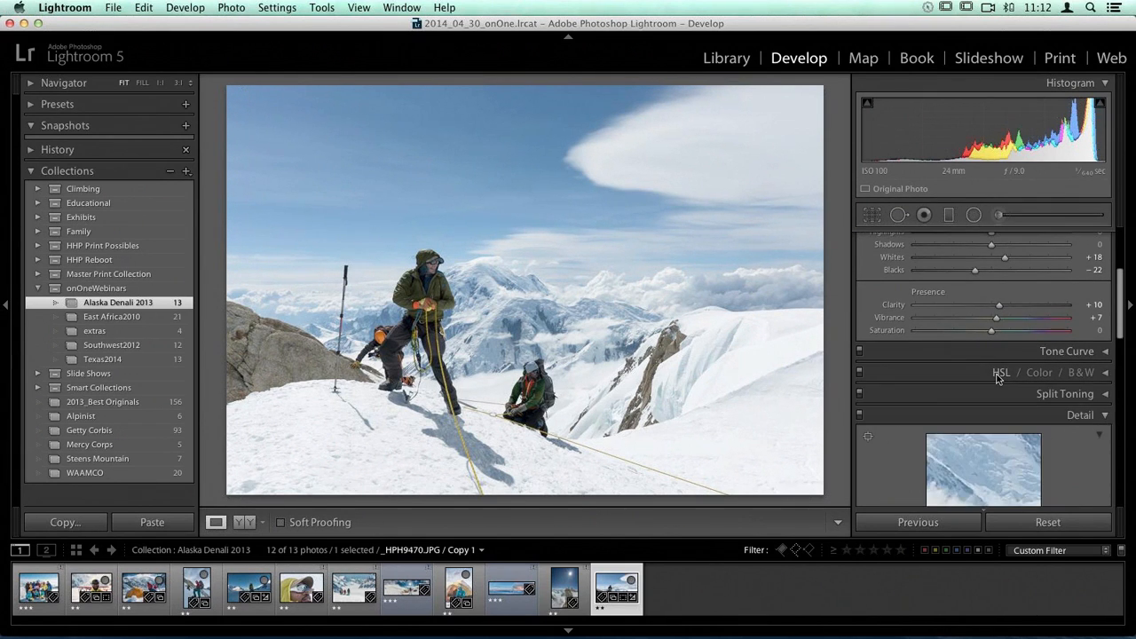
left_click(996, 378)
scroll(925, 365, "down", 4)
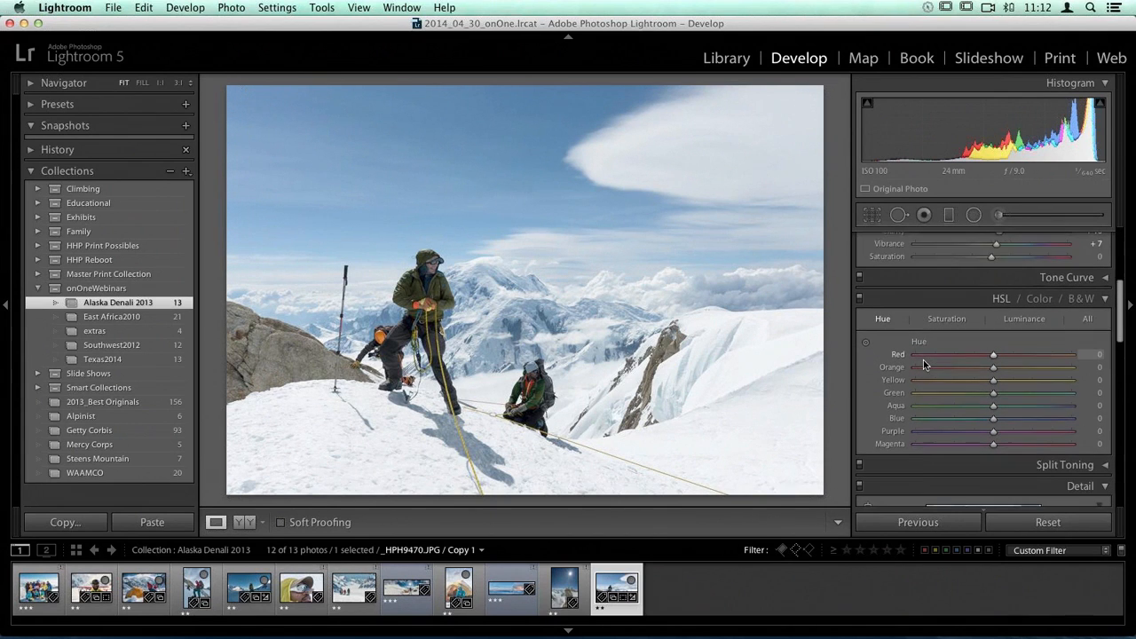
left_click(1087, 303)
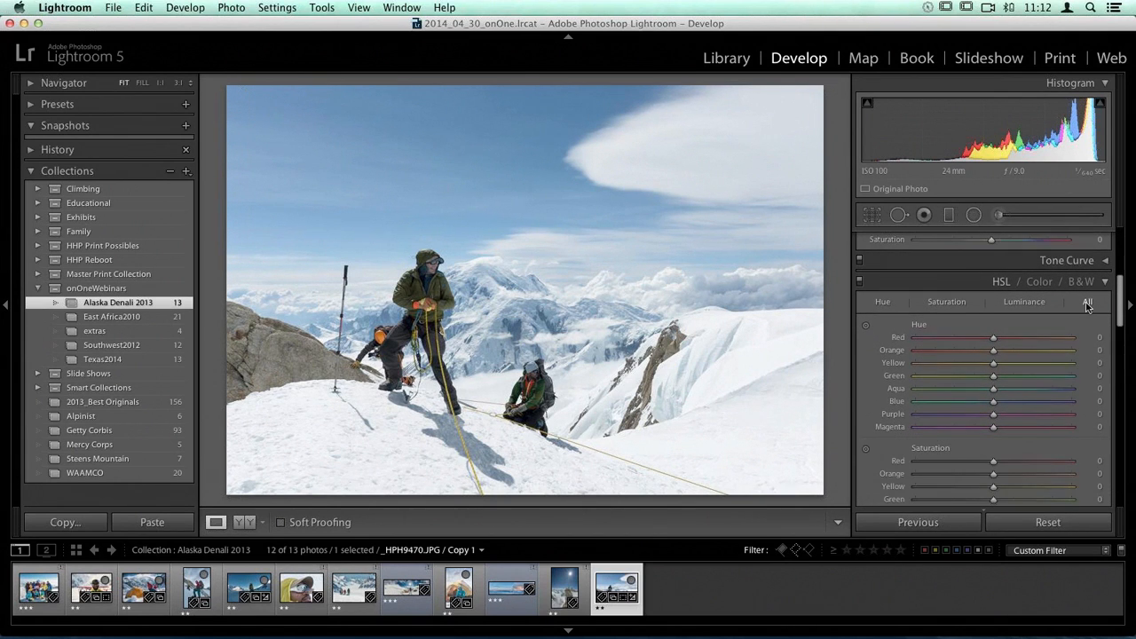
scroll(882, 345, "down", 2)
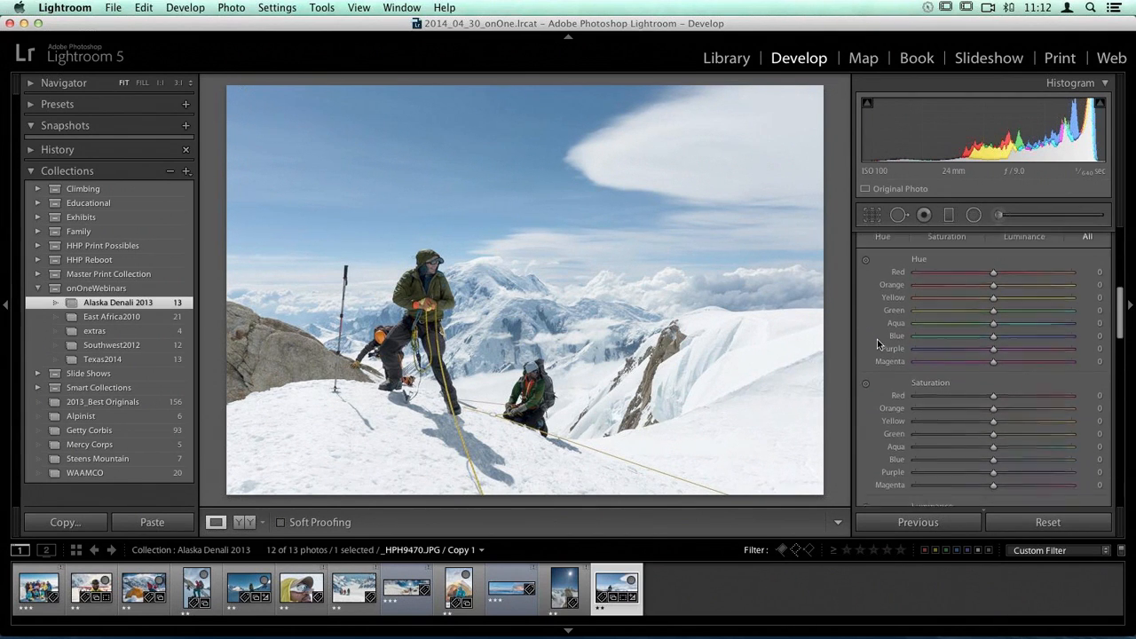
Step: Raise the blue saturation to +9 with the targeted adjustment tool on the upper sky
scroll(861, 343, "down", 3)
scroll(863, 345, "up", 4)
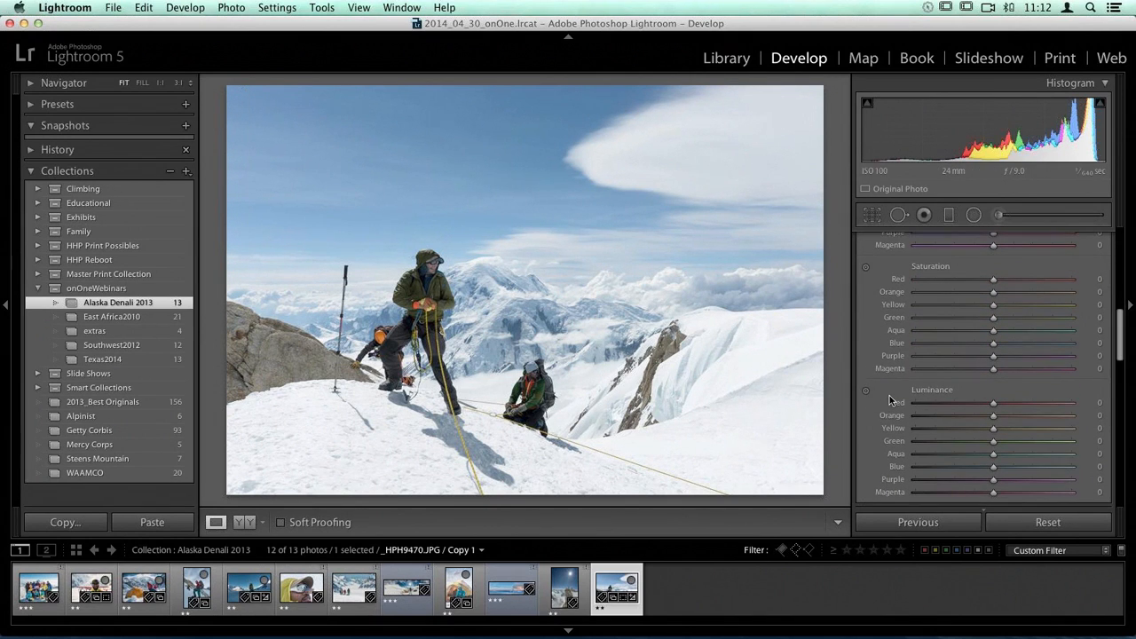
scroll(890, 400, "up", 1)
scroll(873, 380, "down", 3)
scroll(873, 382, "down", 1)
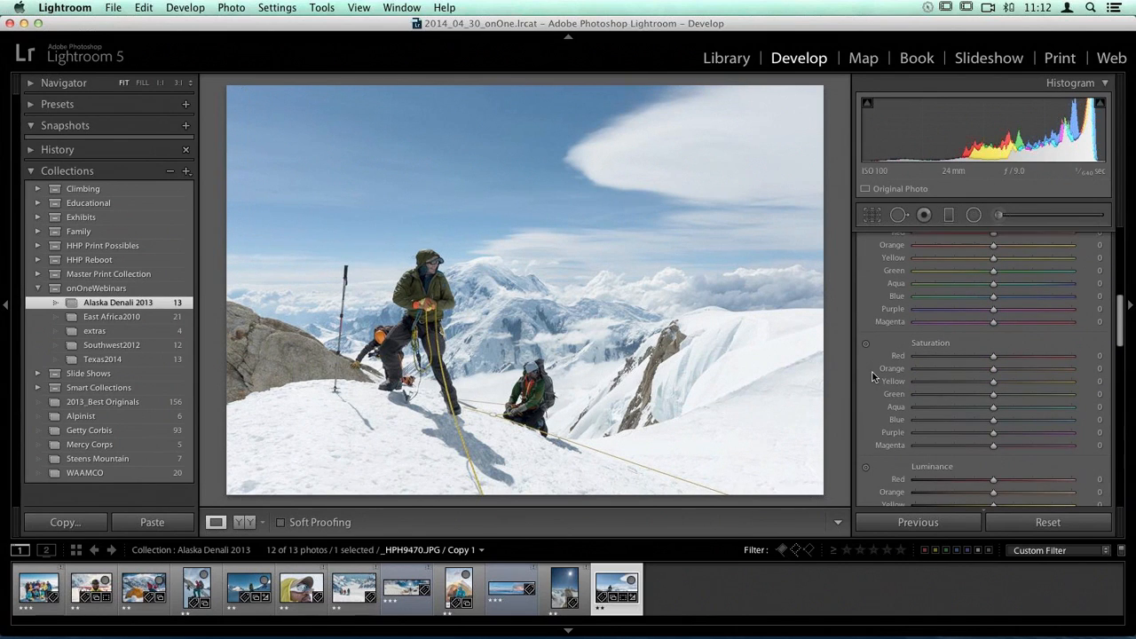
left_click(867, 344)
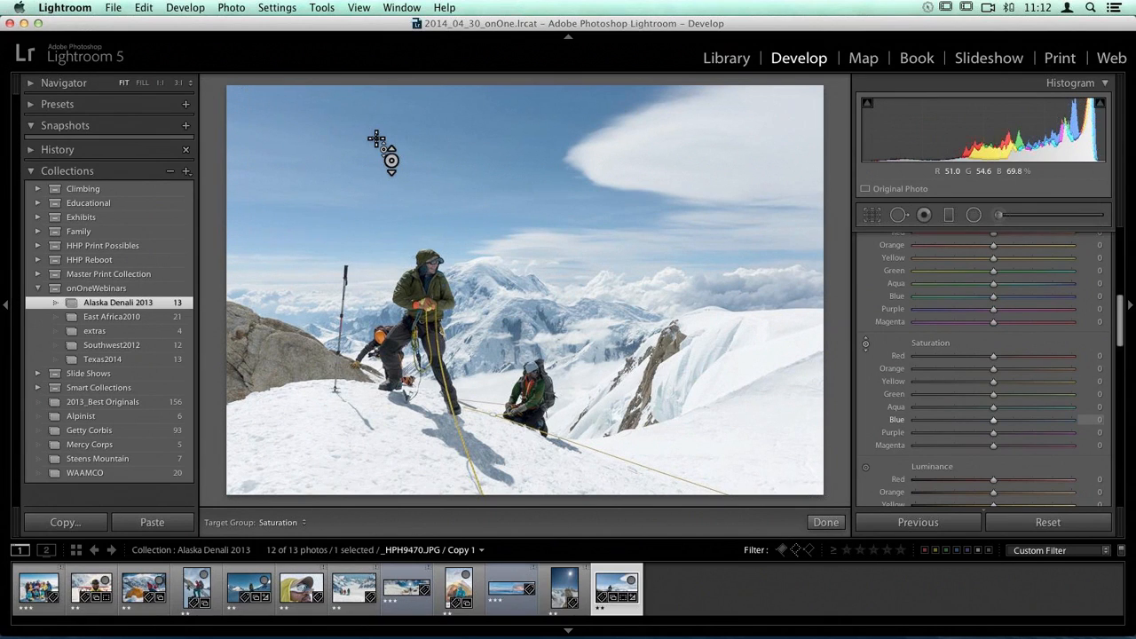
left_click_drag(377, 140, 375, 126)
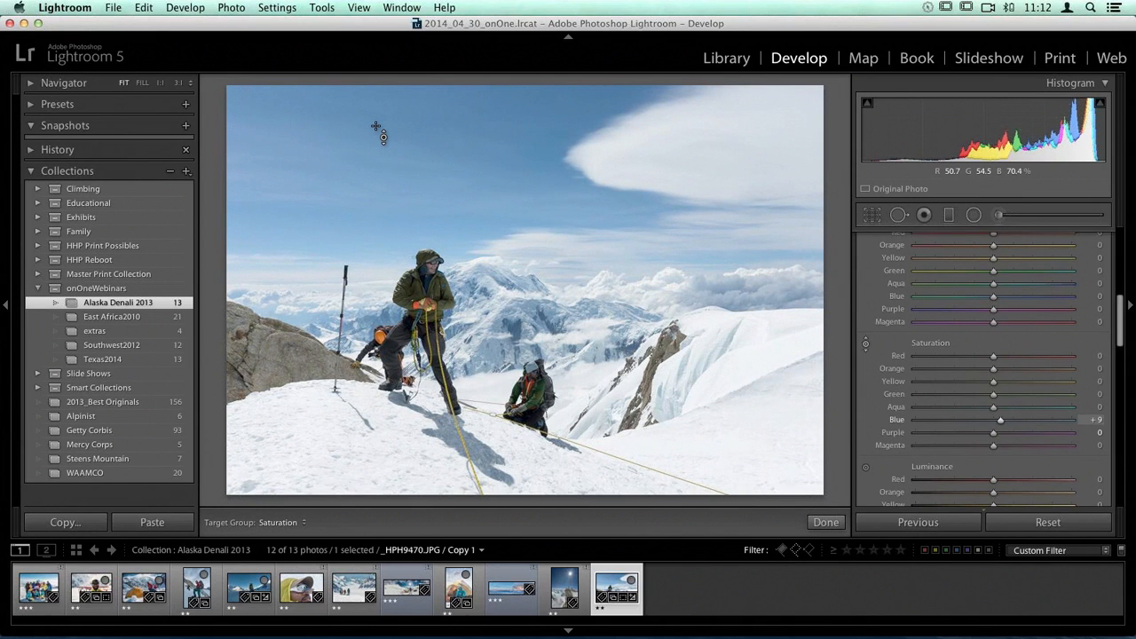
Step: Lower the blue luminance to -7 with the targeted adjustment tool on the sky
scroll(868, 298, "down", 6)
left_click(867, 304)
scroll(857, 309, "up", 2)
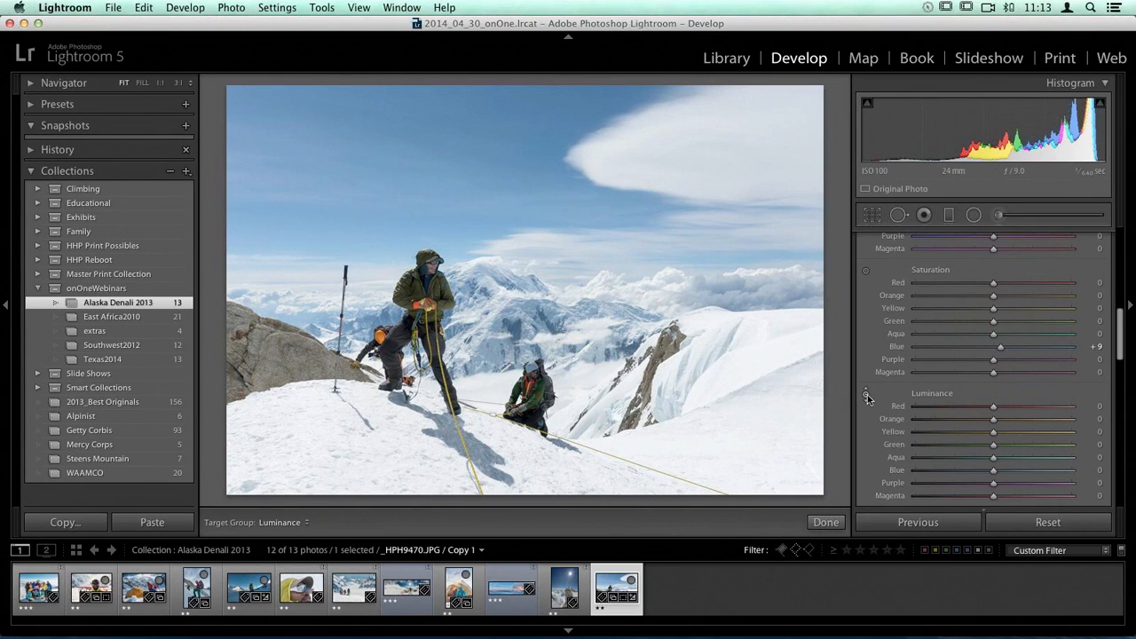
left_click_drag(418, 114, 422, 134)
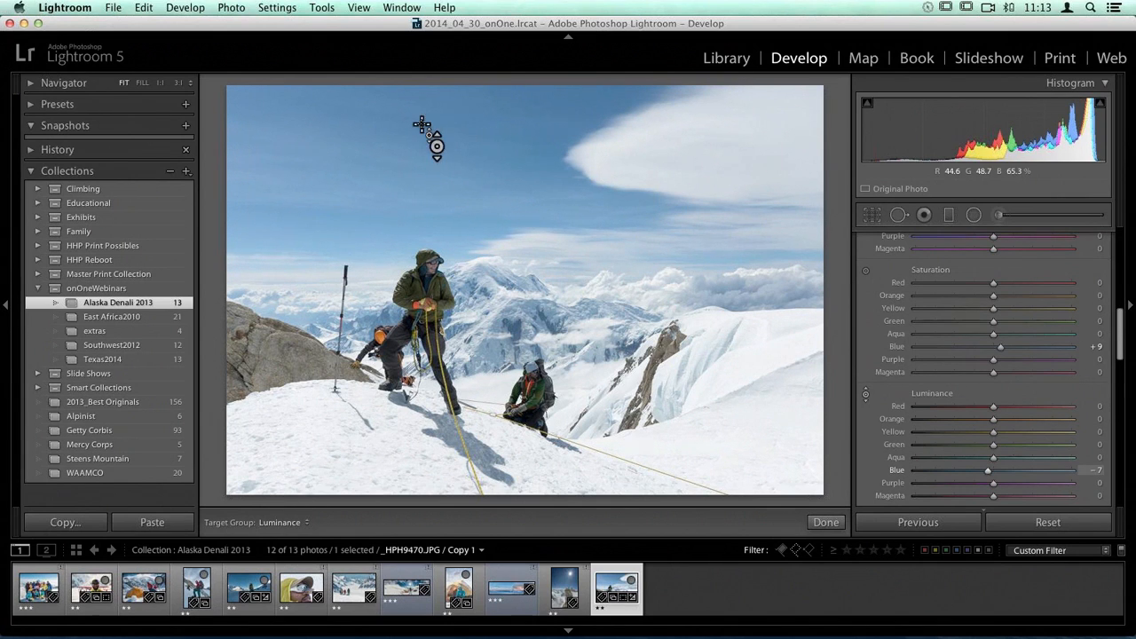
Step: Open the roped climbers photo for editing in Perfect Effects 8
scroll(974, 382, "up", 10)
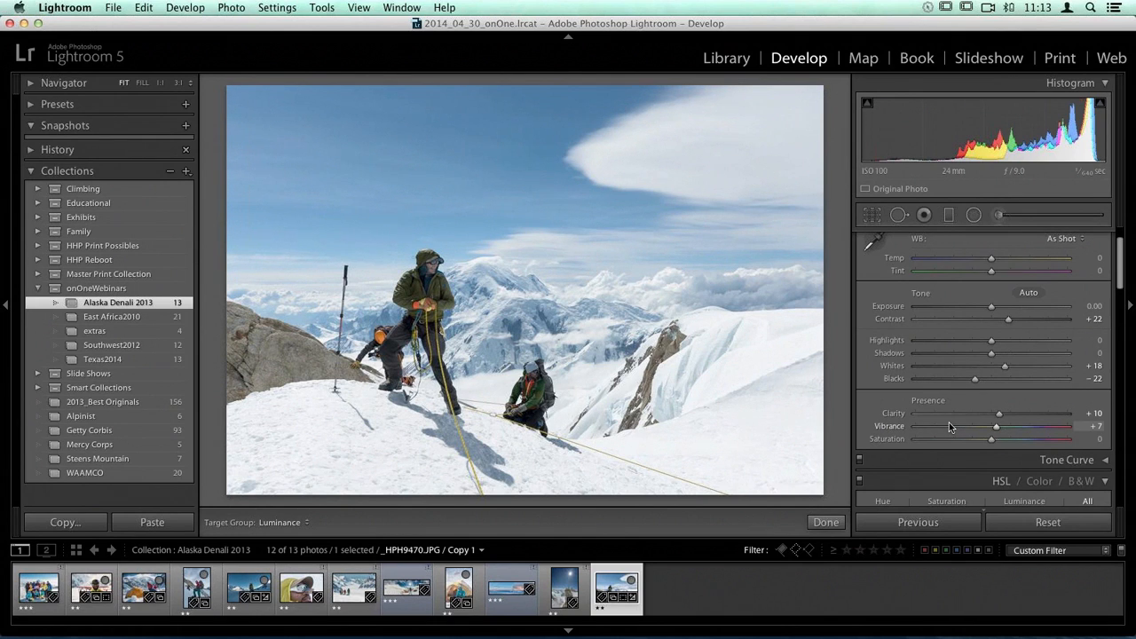
scroll(952, 253, "up", 2)
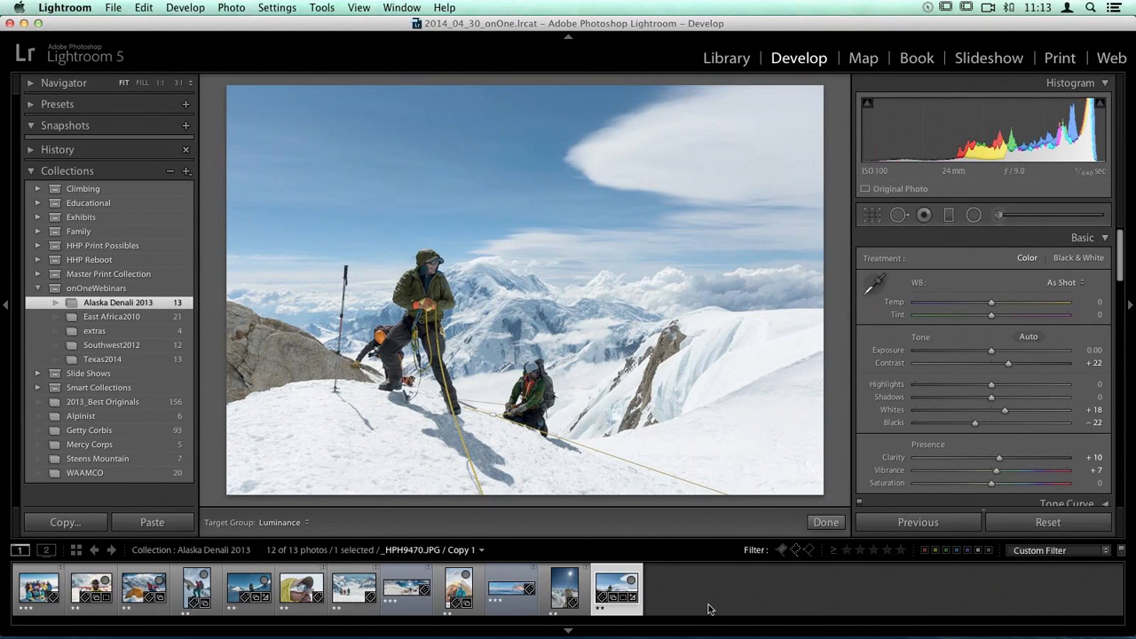
right_click(609, 589)
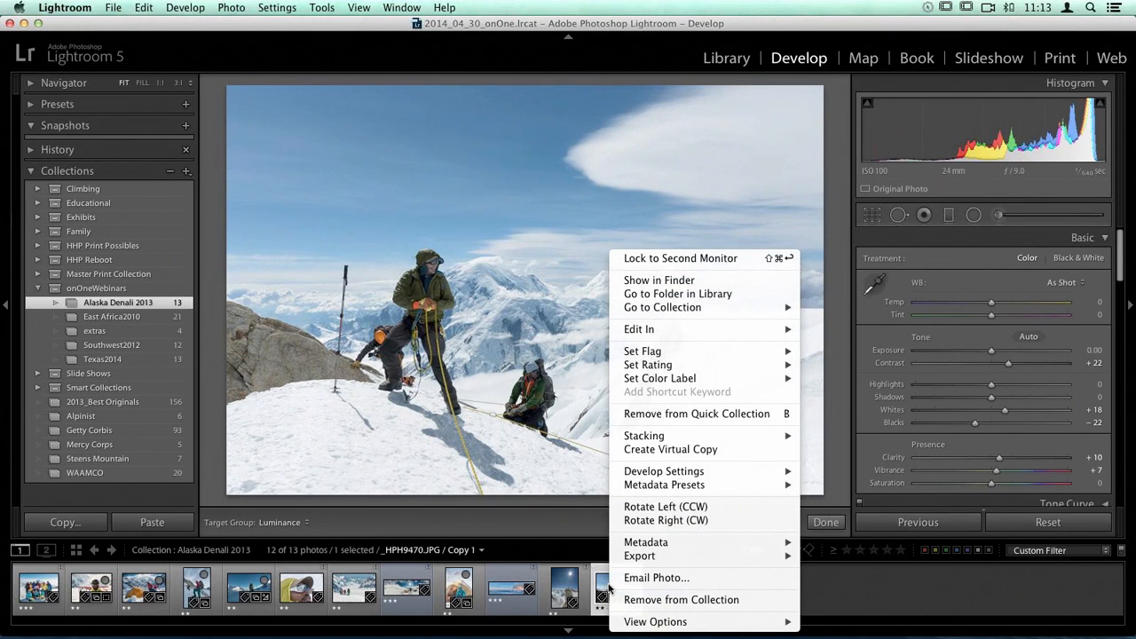
mouse_move(672, 336)
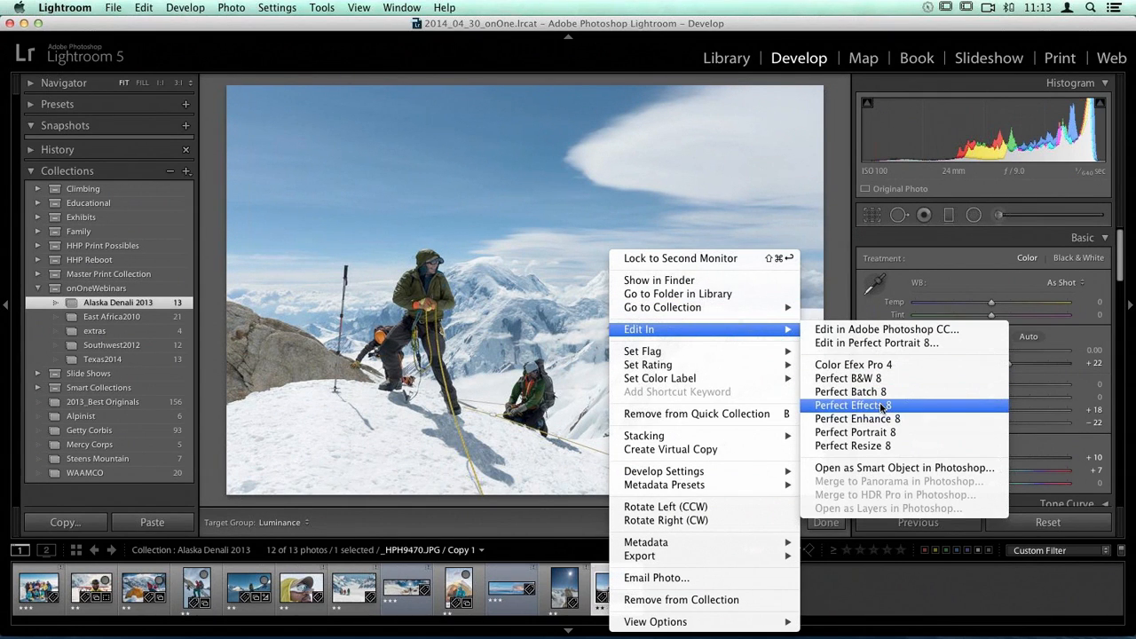
left_click(883, 406)
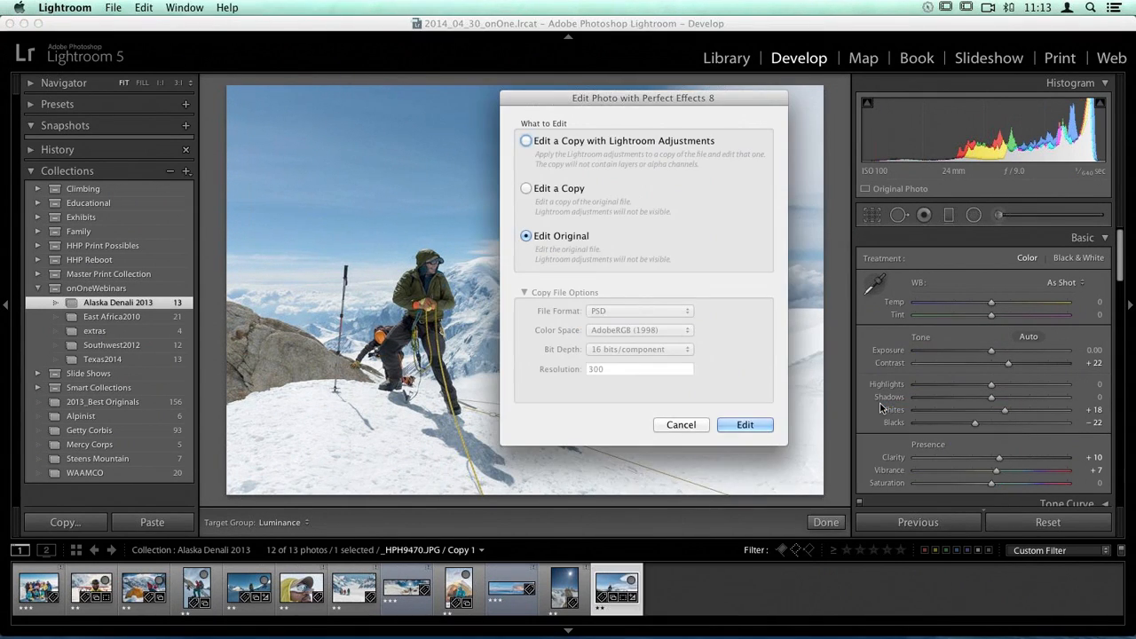
Step: Edit a copy with Lightroom adjustments, using the ProPhoto RGB color space for the copied file
left_click(527, 141)
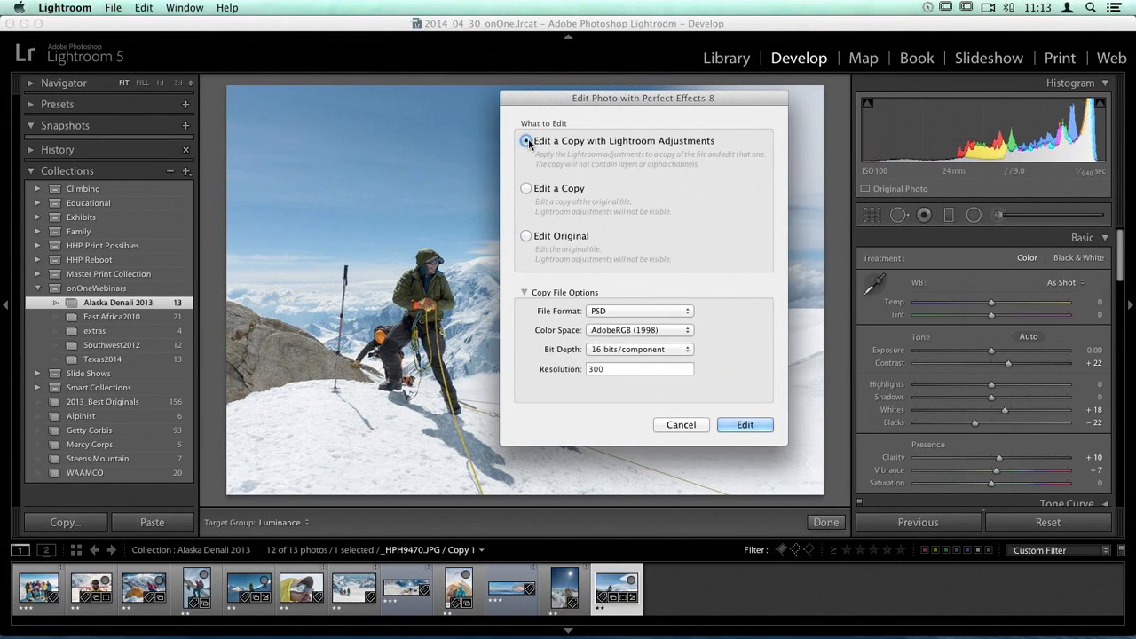
left_click(690, 331)
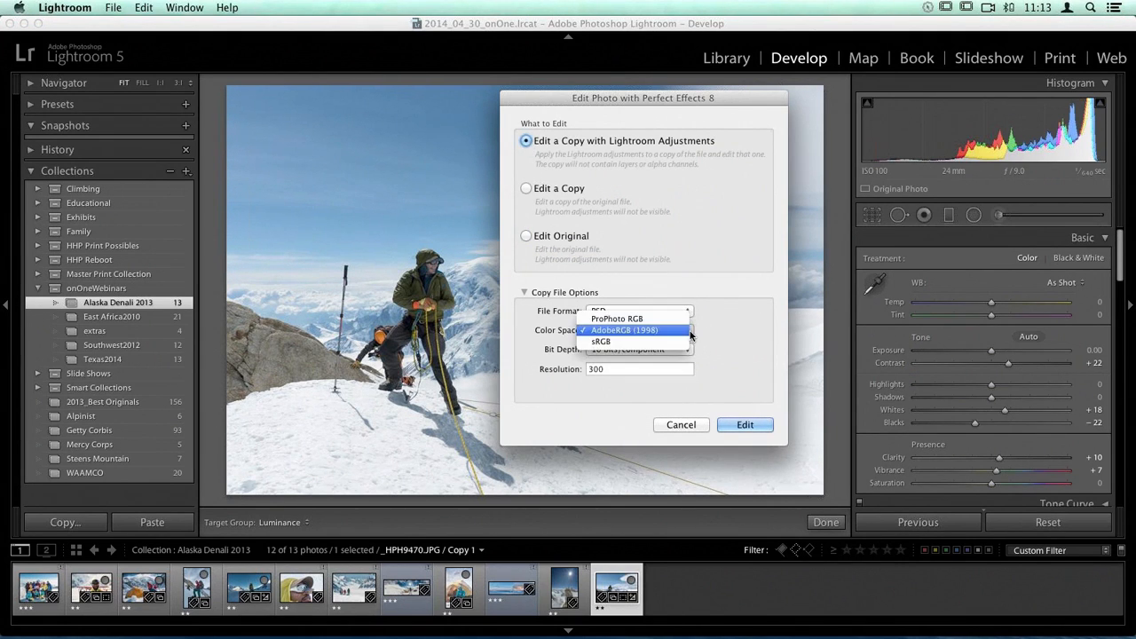
left_click(668, 320)
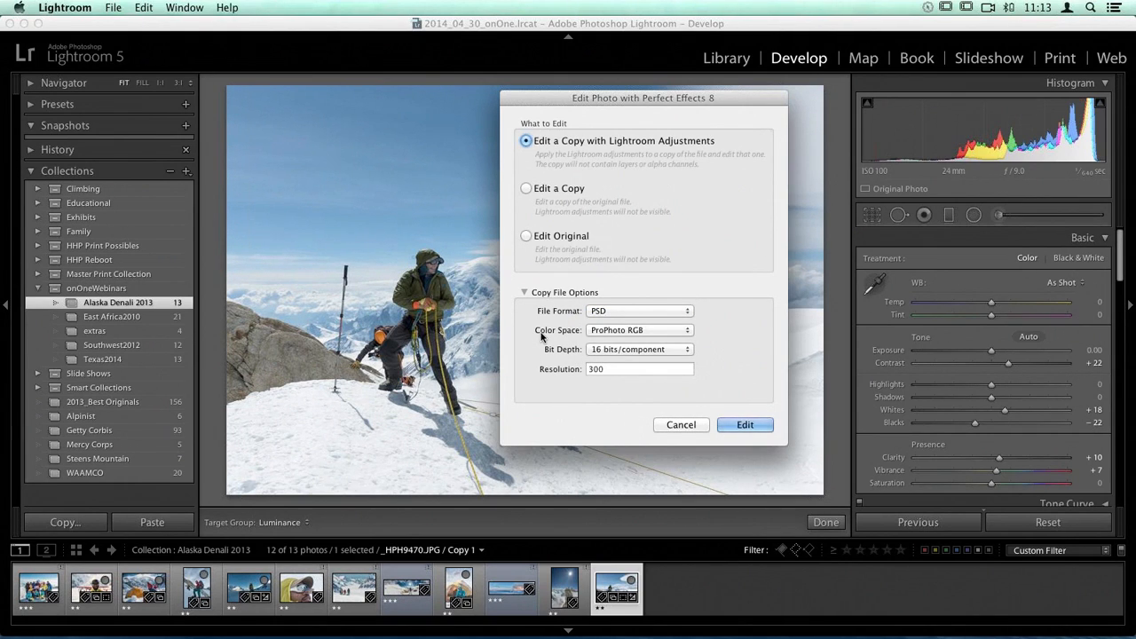
left_click(748, 425)
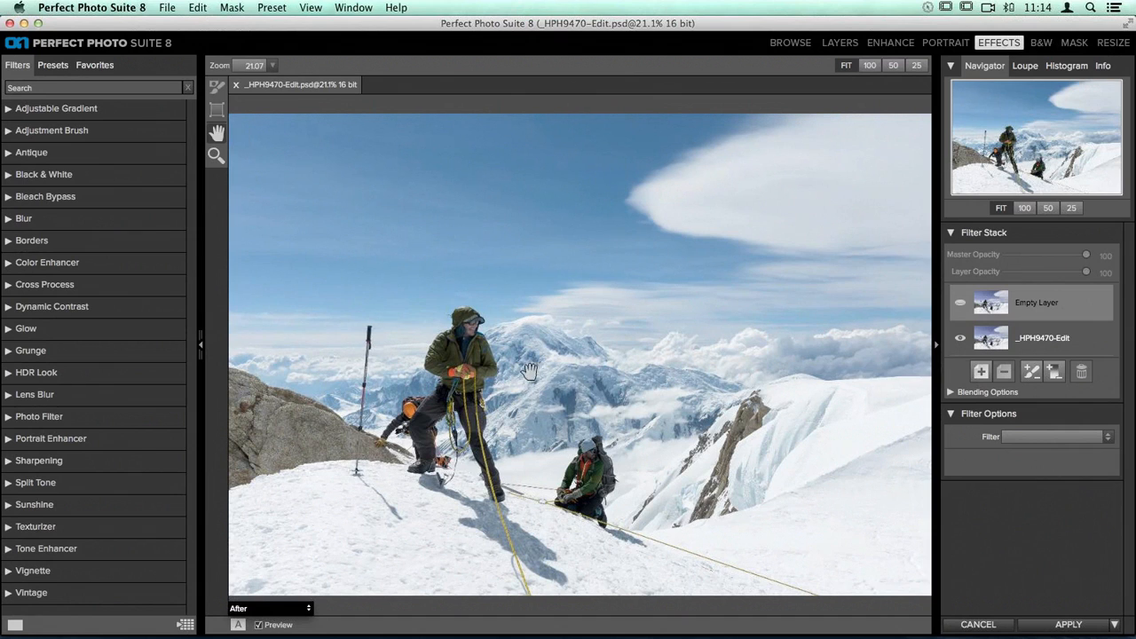
Step: Apply the Natural preset of the Dynamic Contrast filter and set its small detail to 5
left_click(9, 310)
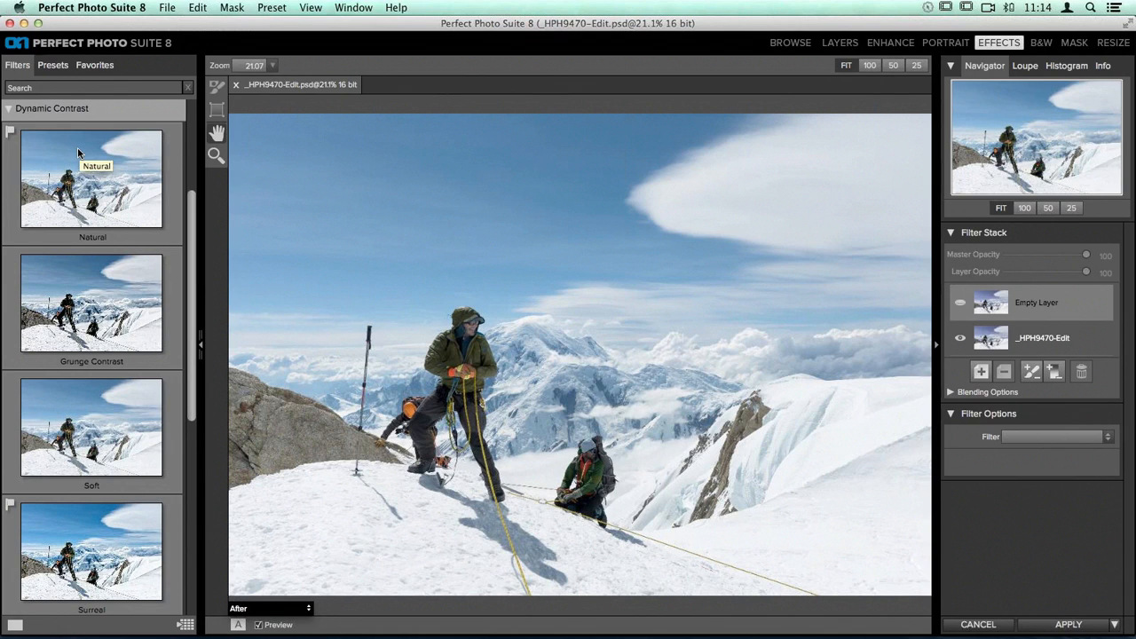
left_click(55, 187)
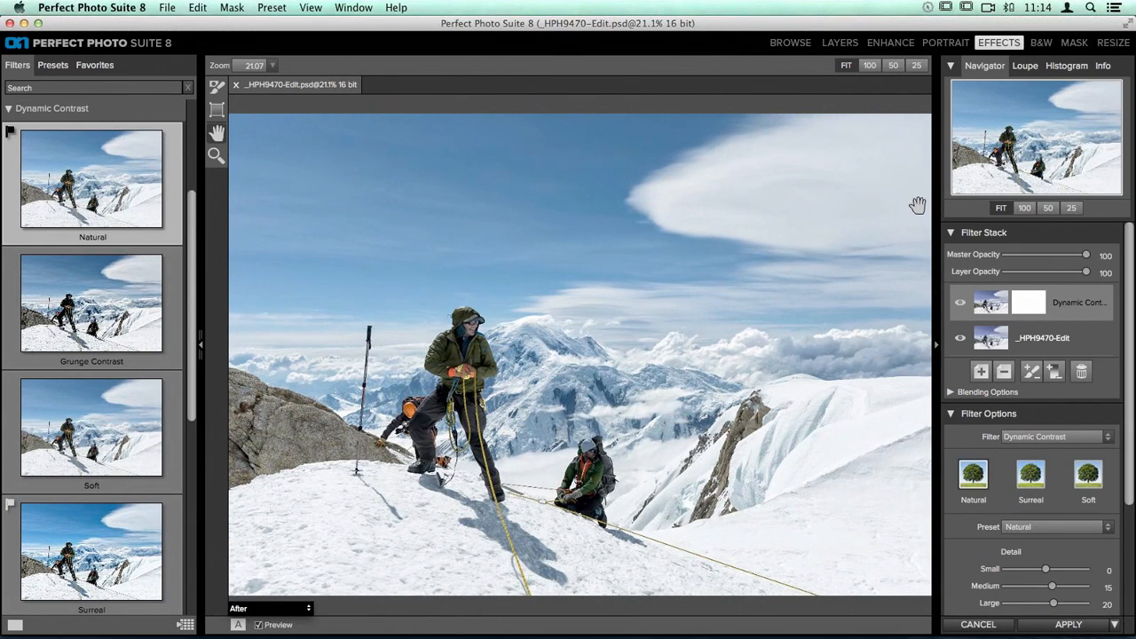
scroll(947, 417, "down", 4)
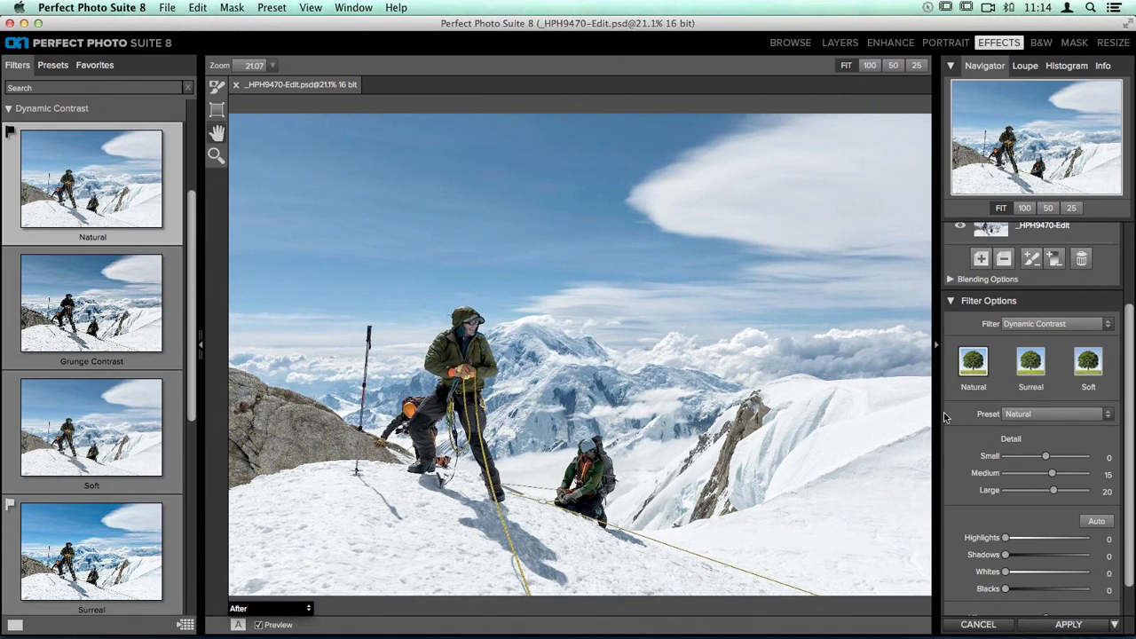
left_click(1047, 209)
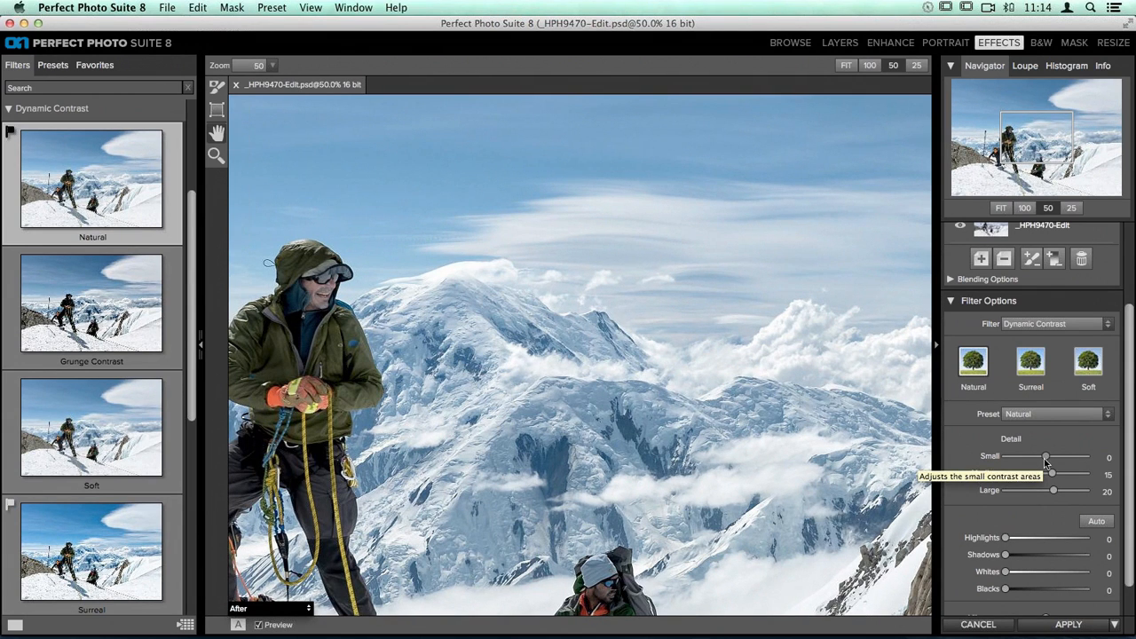
left_click_drag(1044, 458, 1074, 461)
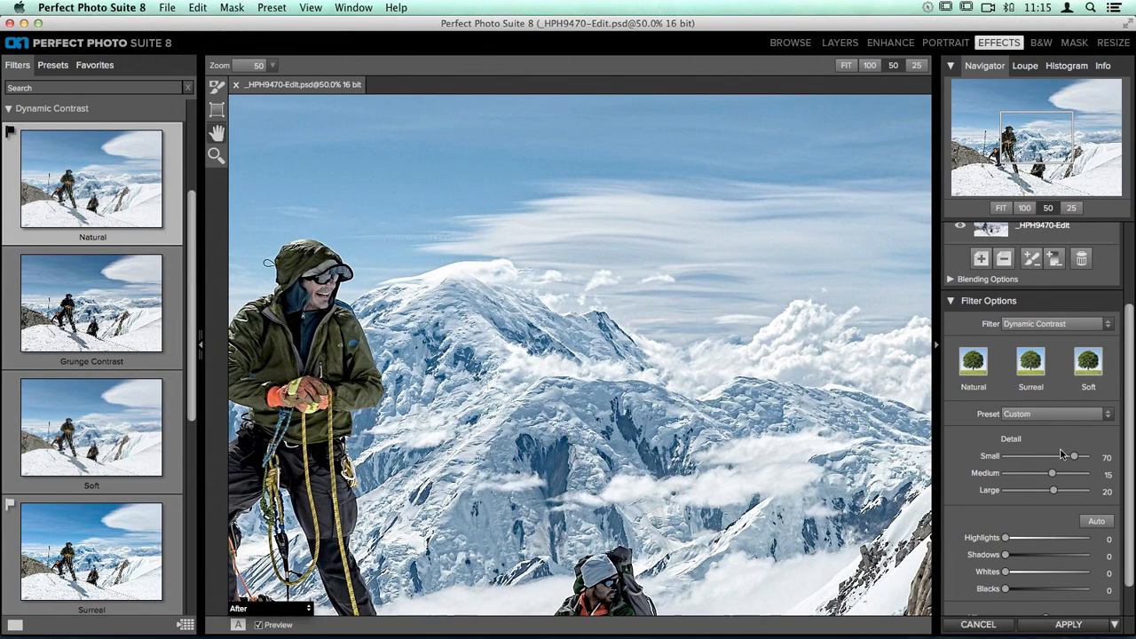
left_click_drag(1074, 460, 1014, 468)
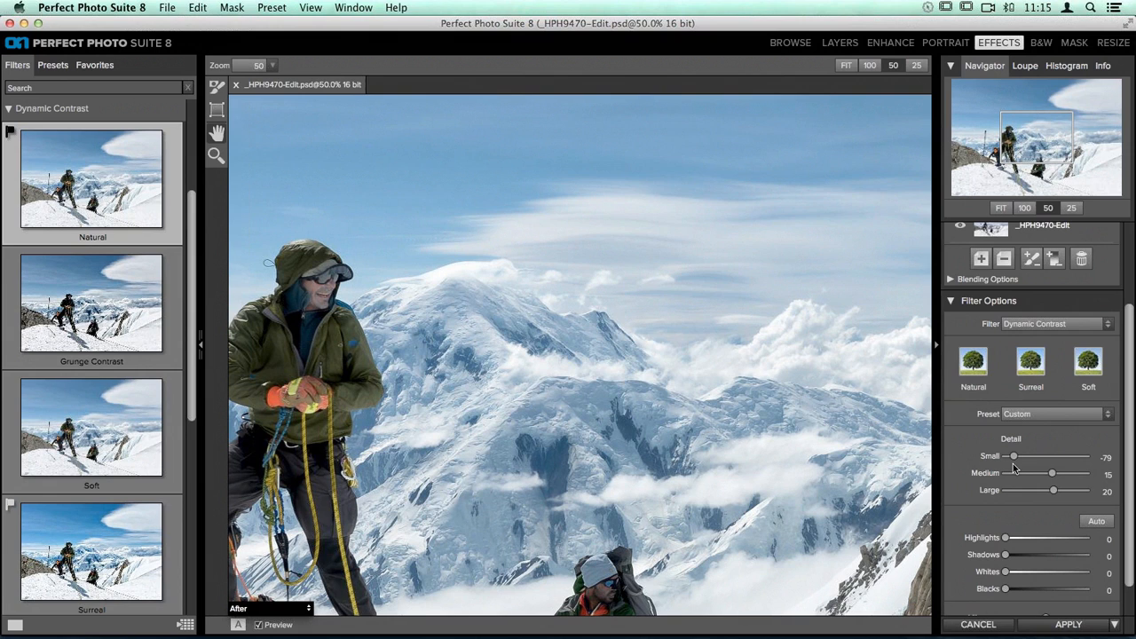
left_click_drag(1015, 458, 1047, 458)
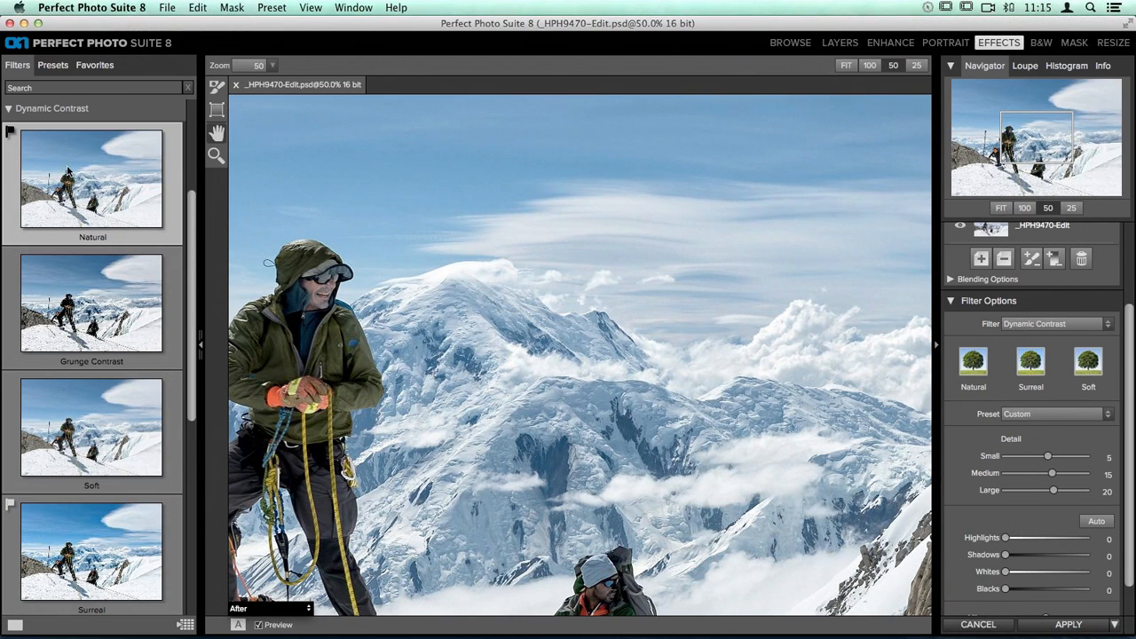
Step: Fit the photo in view and compare it with the Dynamic Contrast layer hidden and shown
left_click(1000, 208)
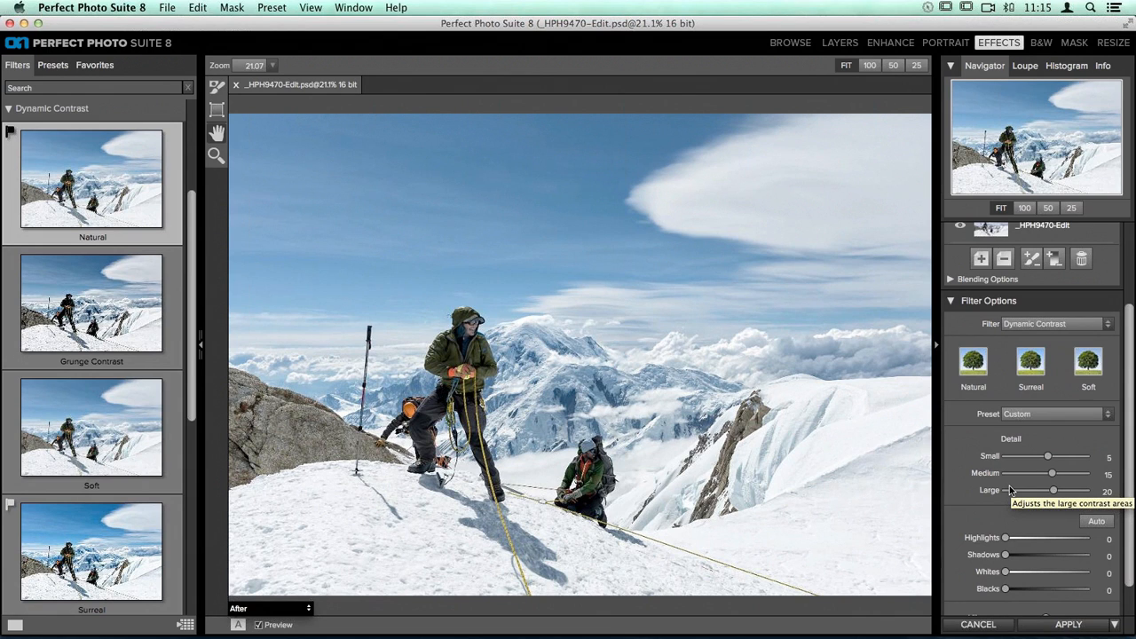
scroll(972, 306, "up", 5)
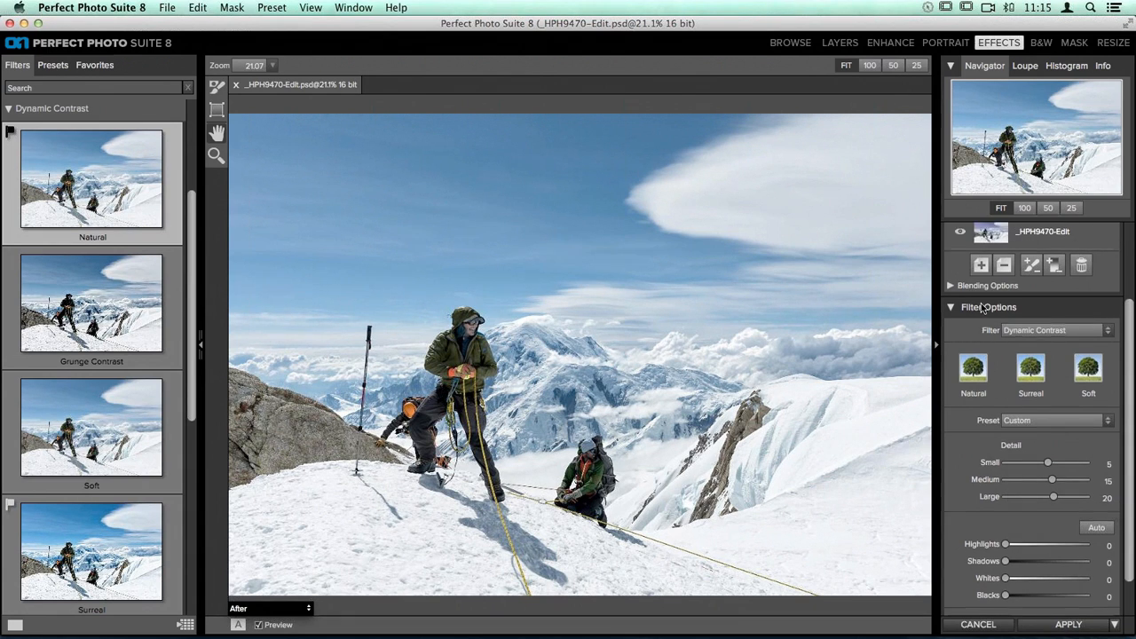
left_click(963, 306)
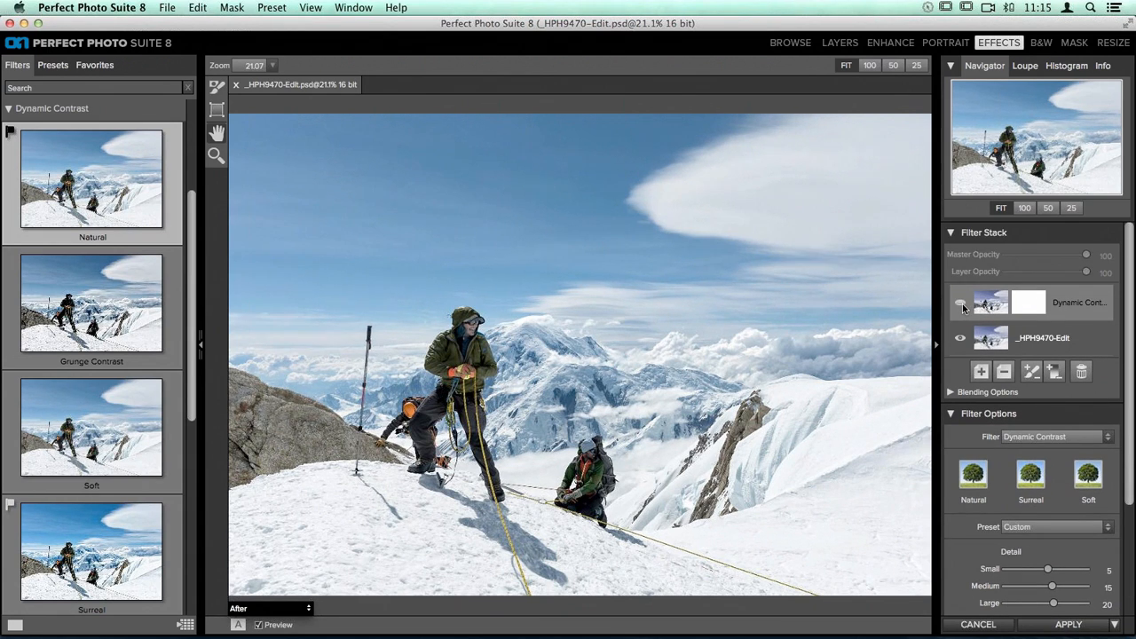
left_click(963, 306)
left_click(963, 306)
left_click(963, 306)
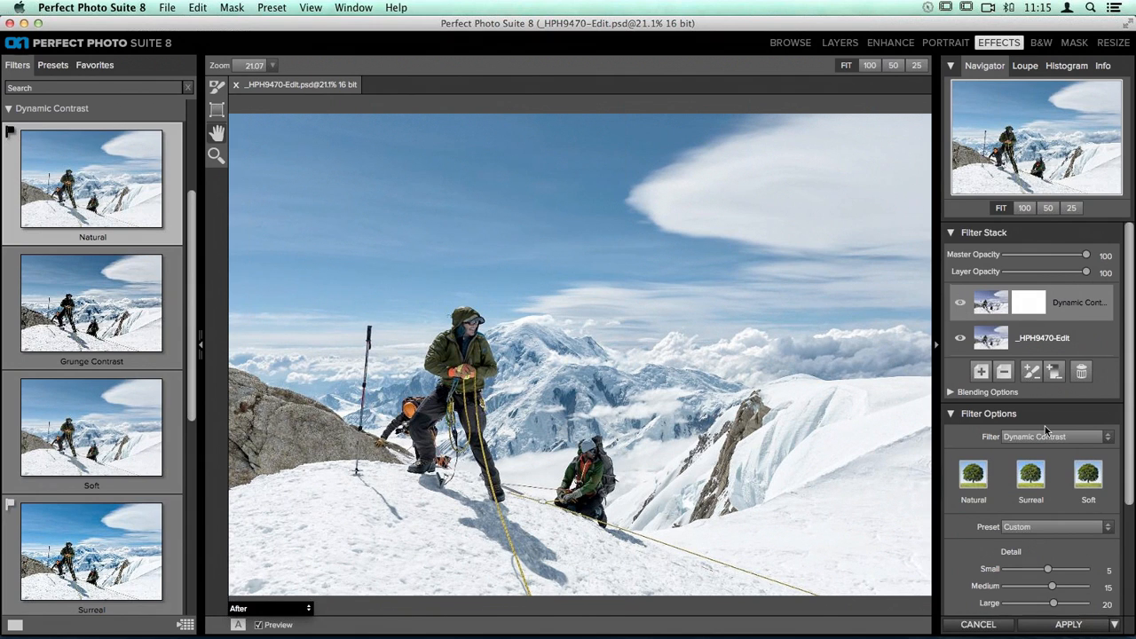
Step: Set the Dynamic Contrast filter's medium detail to 25 and its large detail to 21
scroll(1045, 426, "down", 3)
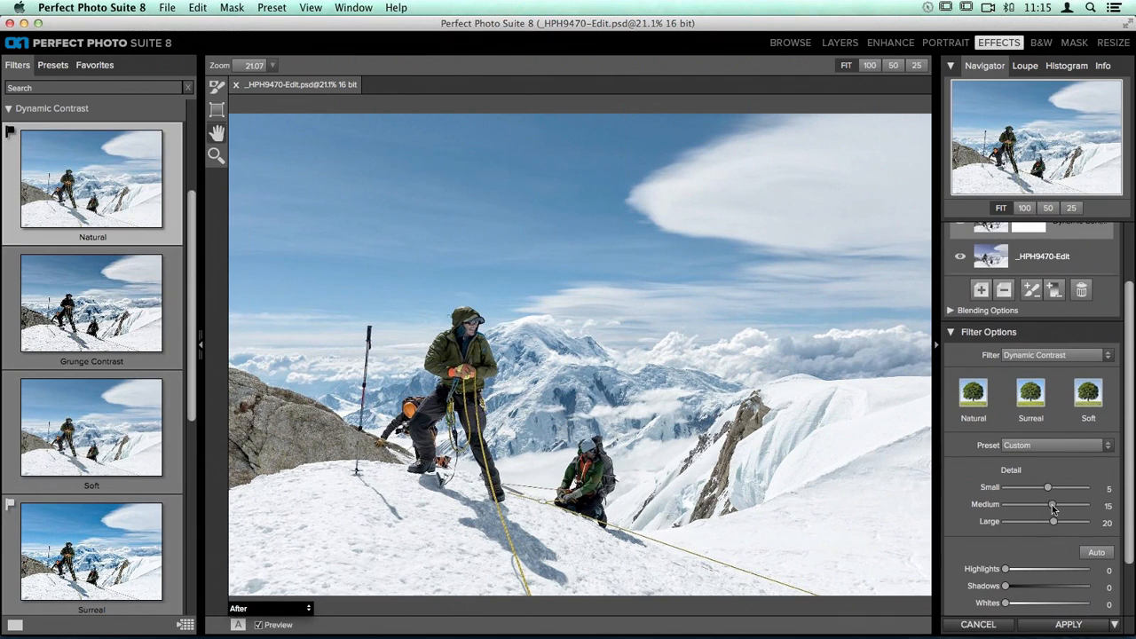
left_click_drag(1053, 505, 1083, 507)
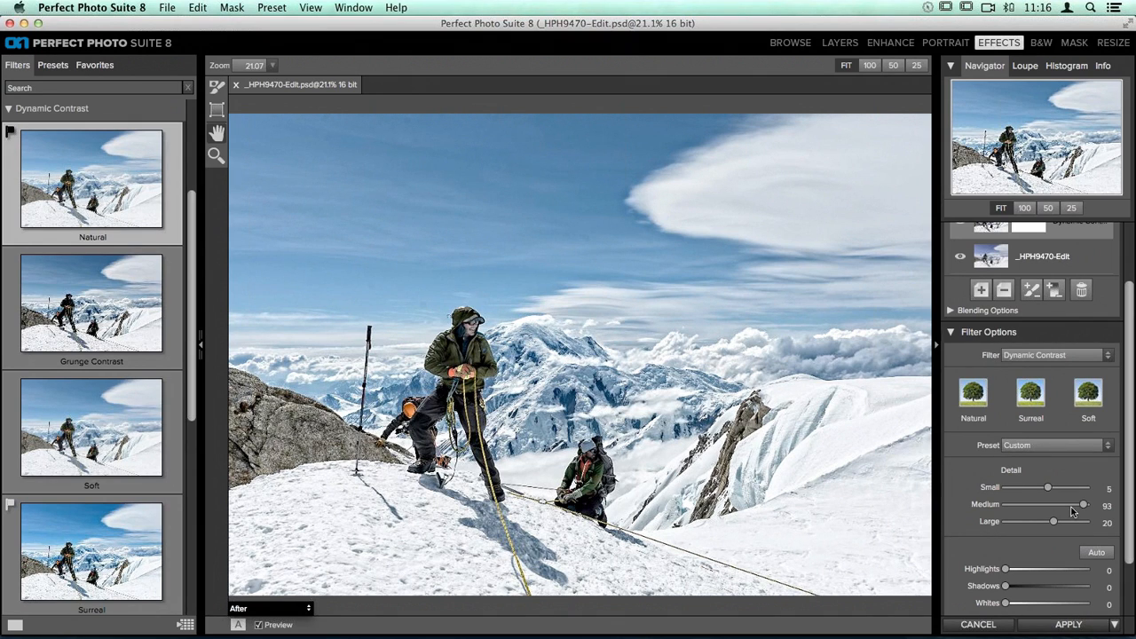
left_click_drag(1083, 505, 1056, 513)
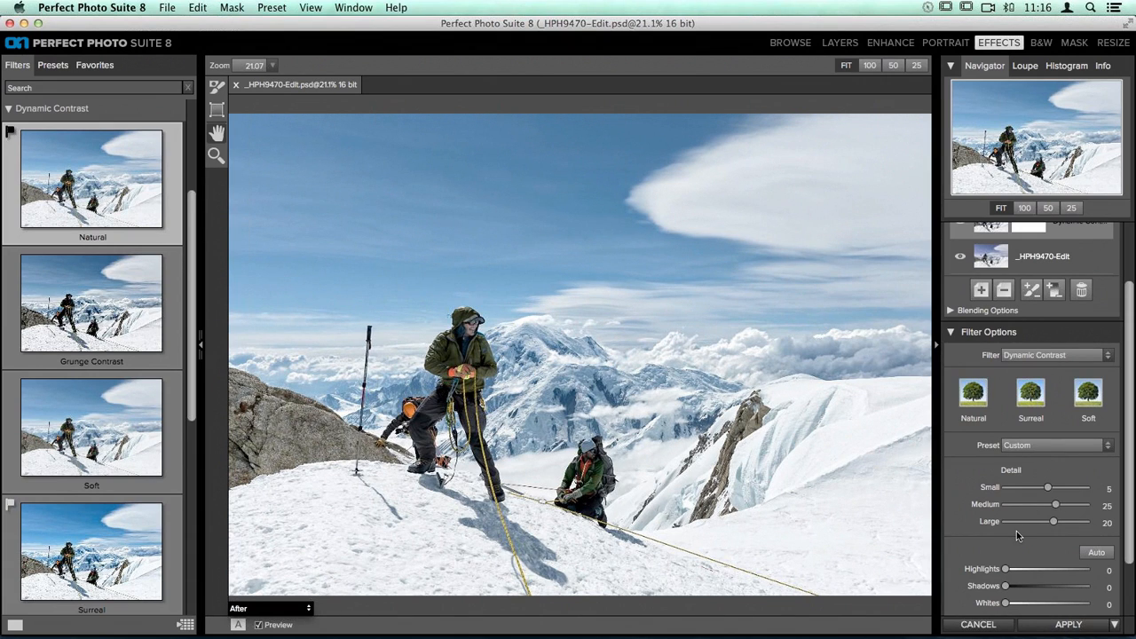
left_click_drag(1054, 523, 1080, 523)
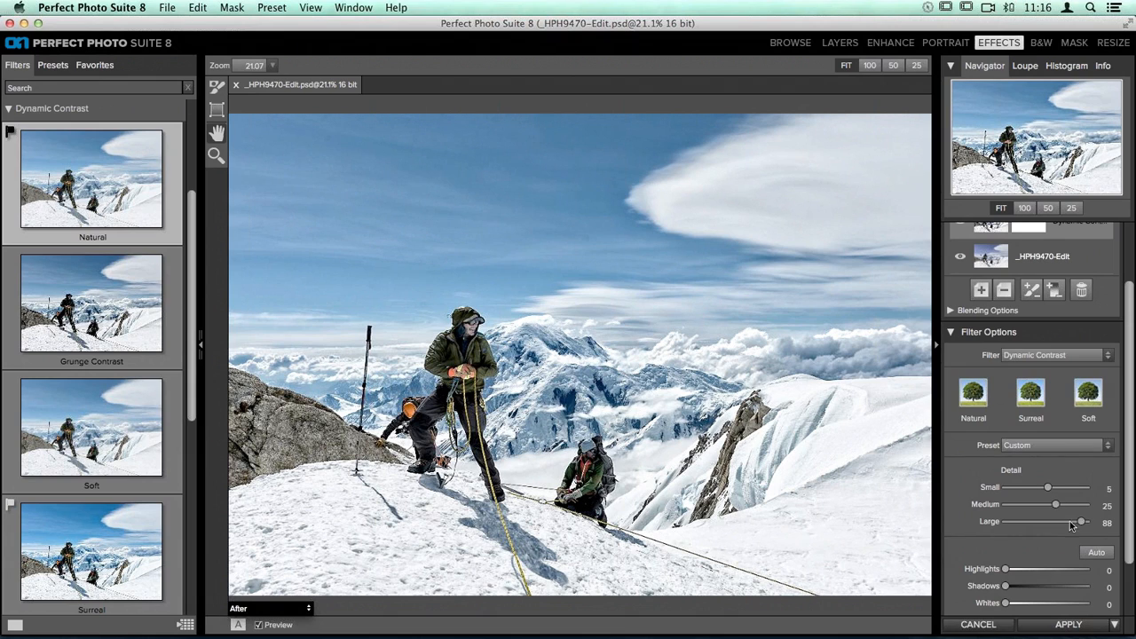
left_click_drag(1081, 527, 1054, 530)
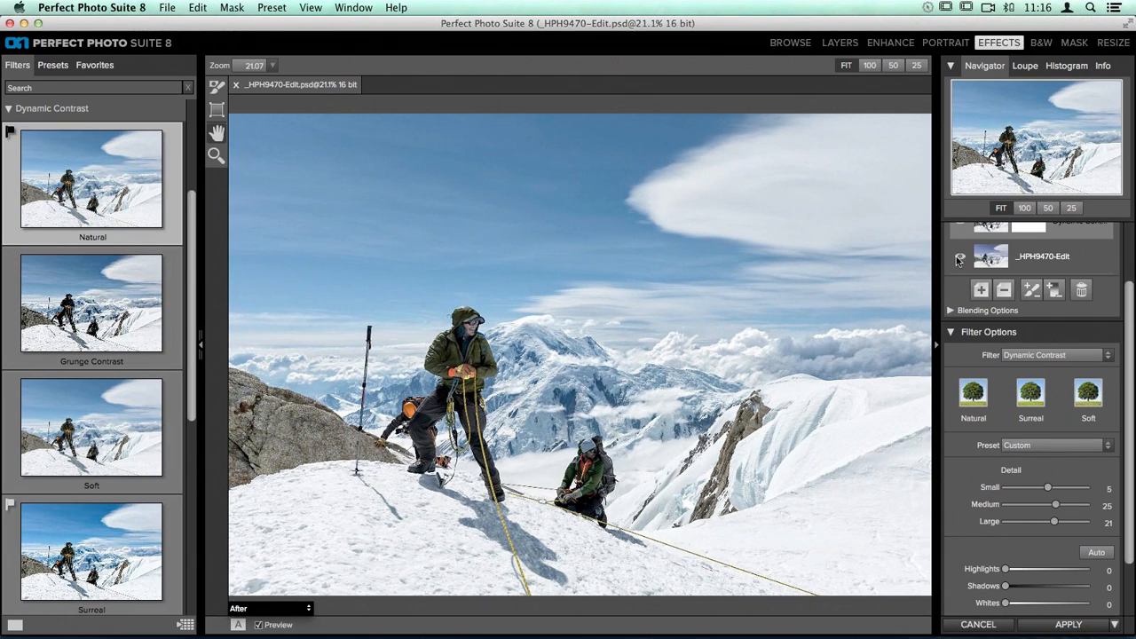
Step: Set the Dynamic Contrast filter's highlights to 15 and its shadows to 35
scroll(979, 547, "down", 3)
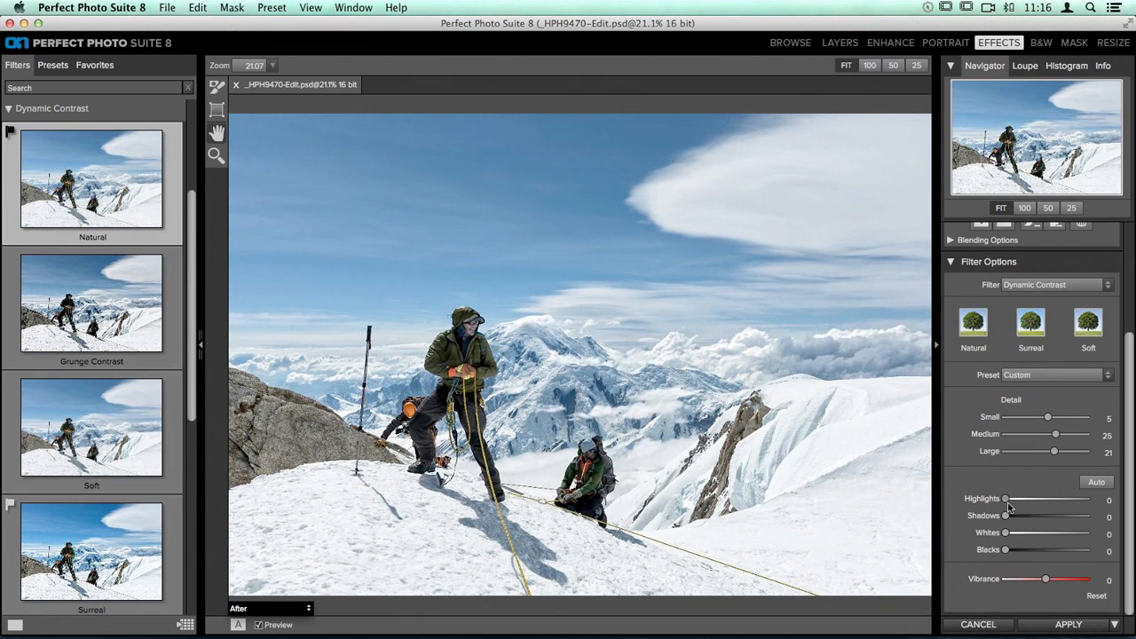
mouse_move(1007, 500)
left_mouse_down()
mouse_move(1042, 500)
mouse_move(1020, 505)
left_mouse_up()
left_click_drag(1025, 507, 1018, 506)
left_click_drag(1009, 523, 1028, 524)
mouse_move(1030, 525)
left_mouse_down()
mouse_move(1056, 525)
mouse_move(1033, 525)
left_mouse_up()
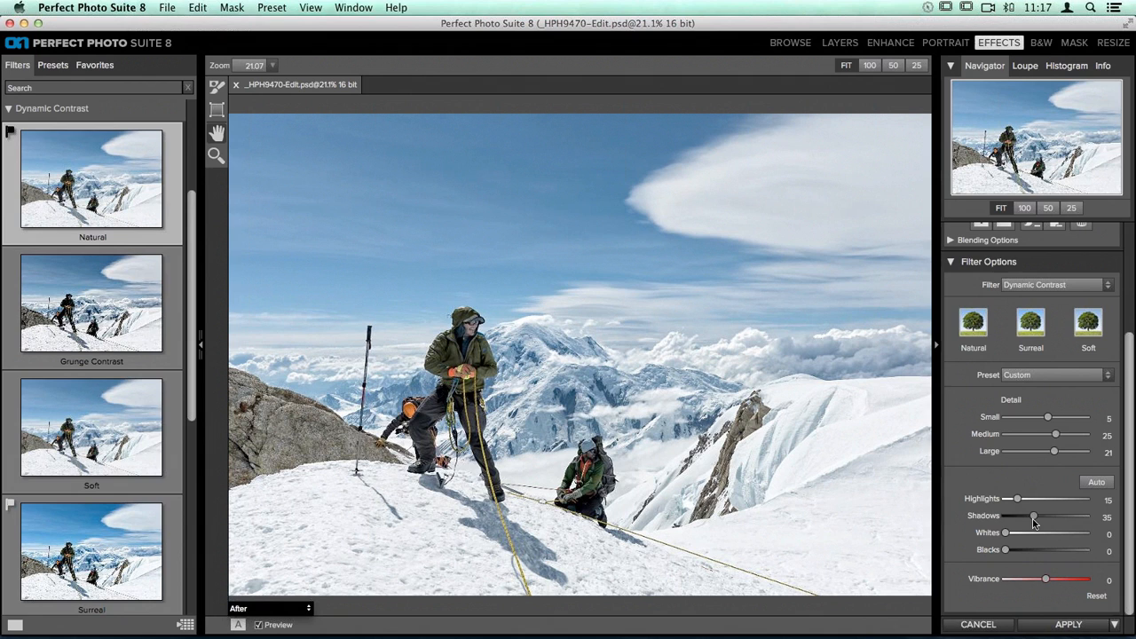
Step: Add a new layer to the filter stack and apply the Big Softy Vignette to it
scroll(1030, 417, "up", 4)
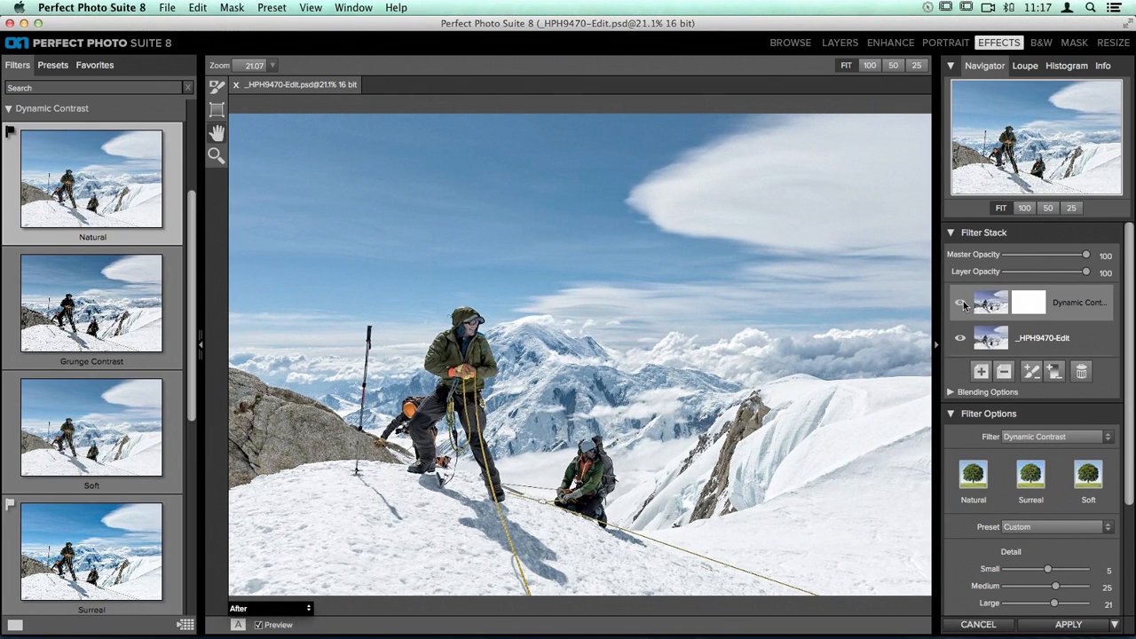
left_click(50, 108)
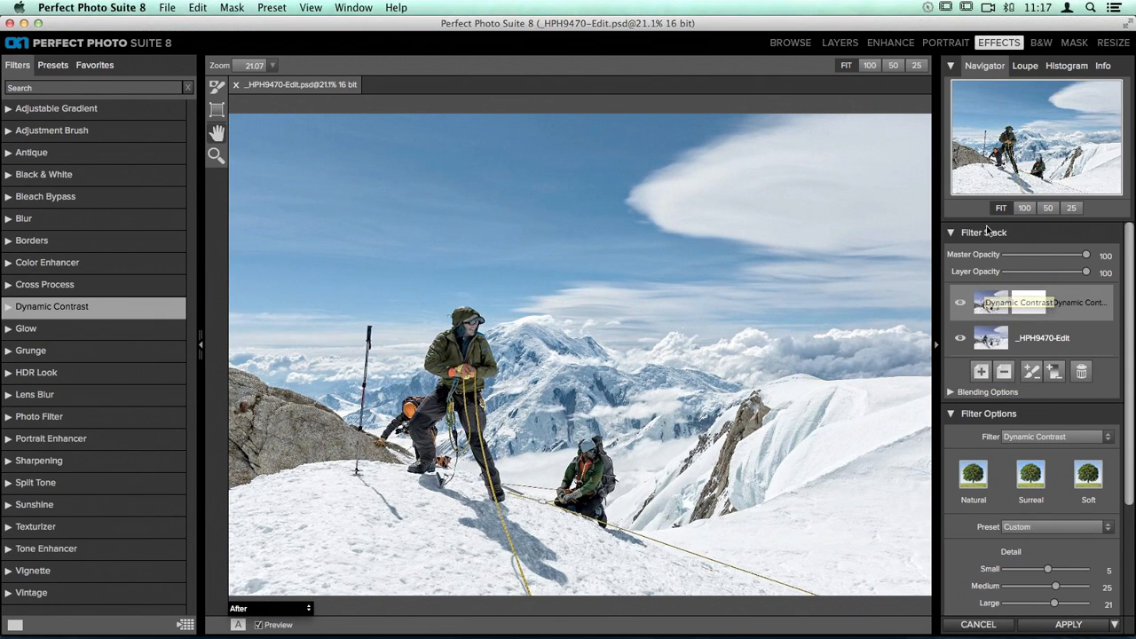
left_click(980, 372)
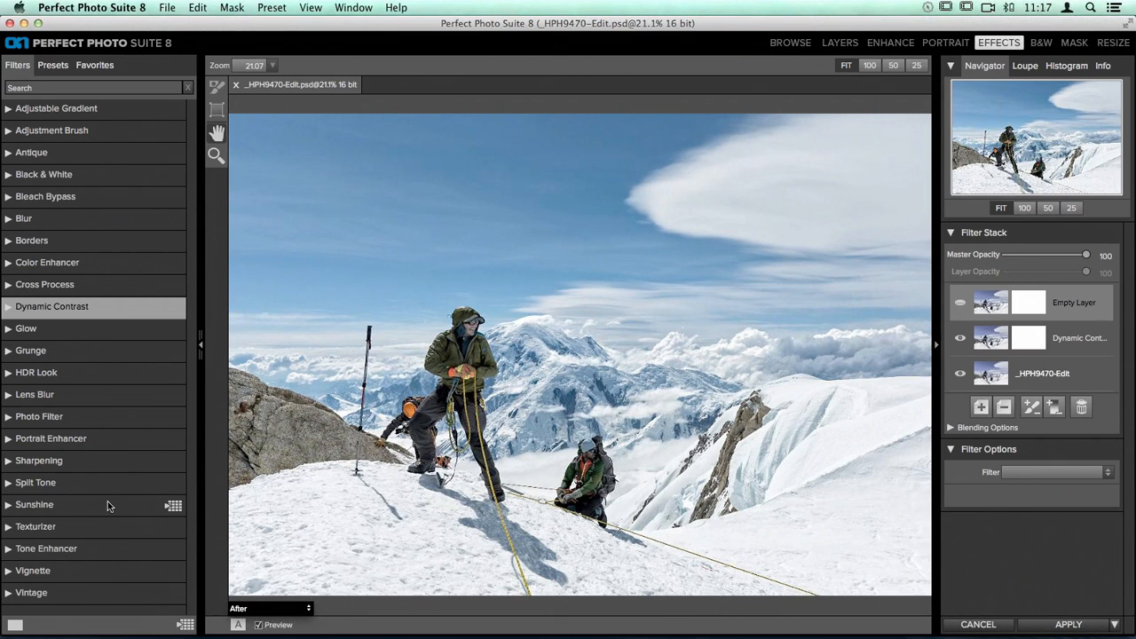
left_click(28, 574)
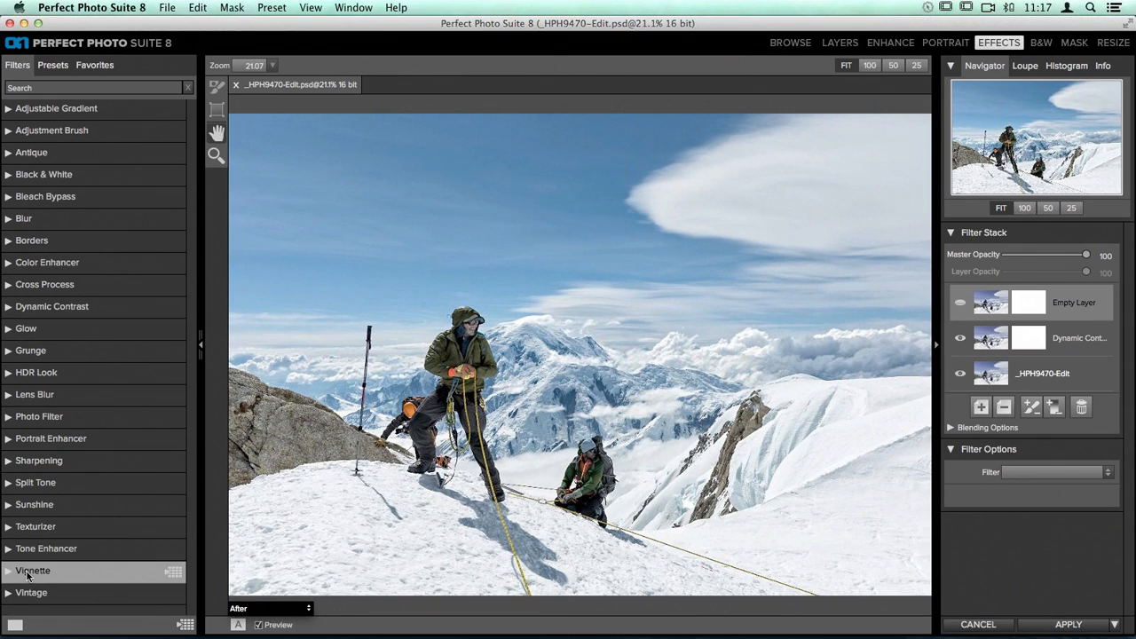
left_click(27, 573)
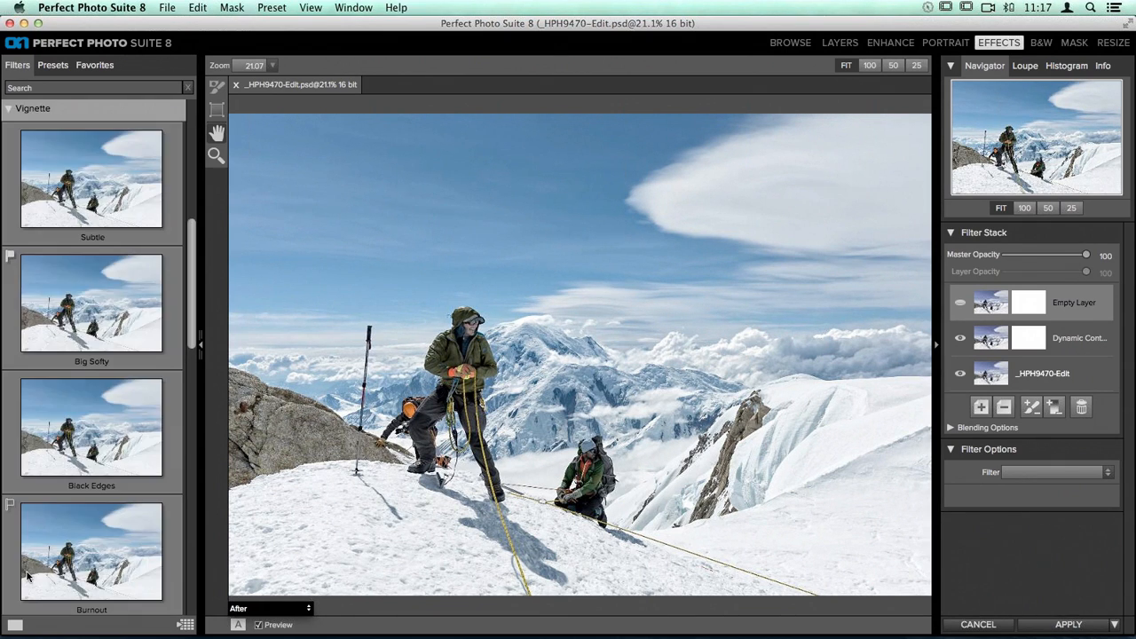
left_click(96, 306)
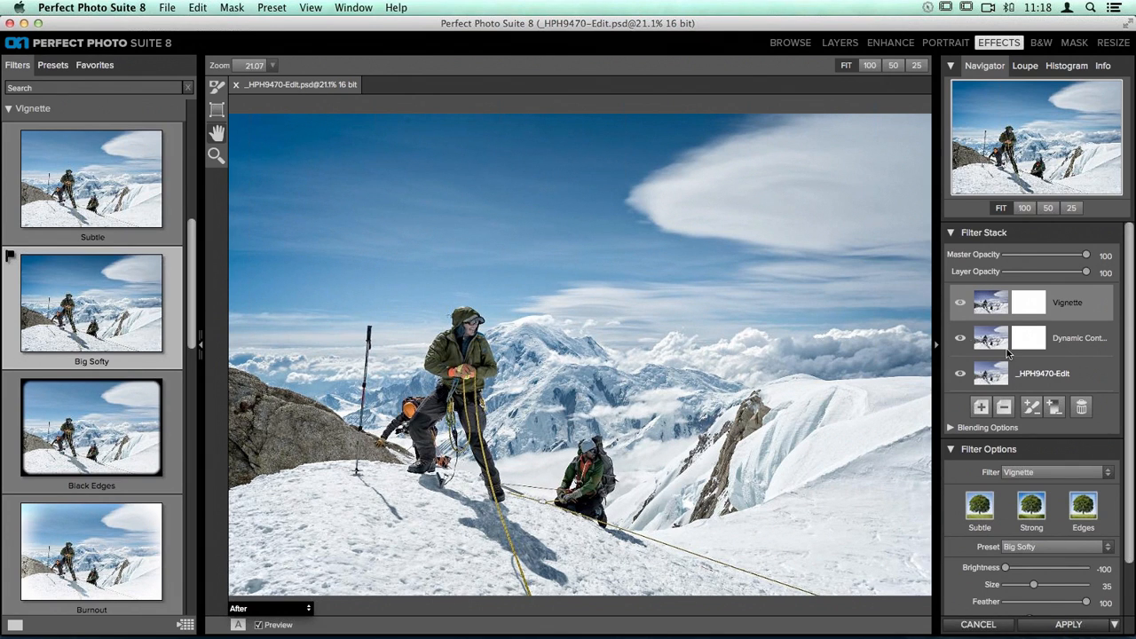
Step: Compare the photo with the vignette layer hidden and shown, and turn off the overall preview to examine the unfiltered version
left_click(960, 305)
left_click(960, 306)
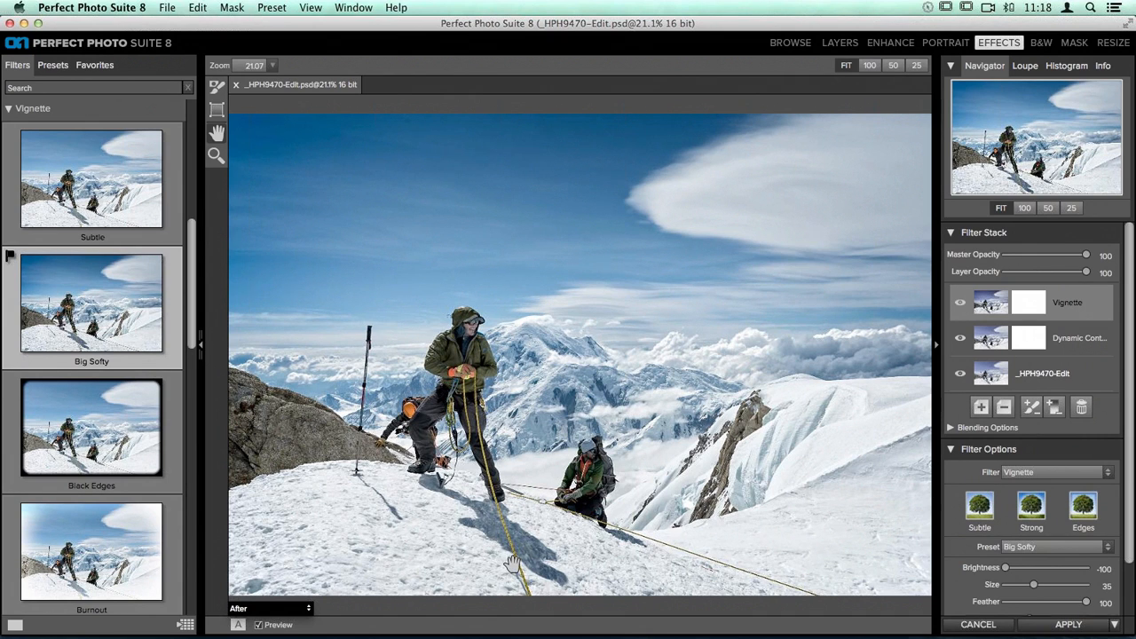
left_click(259, 628)
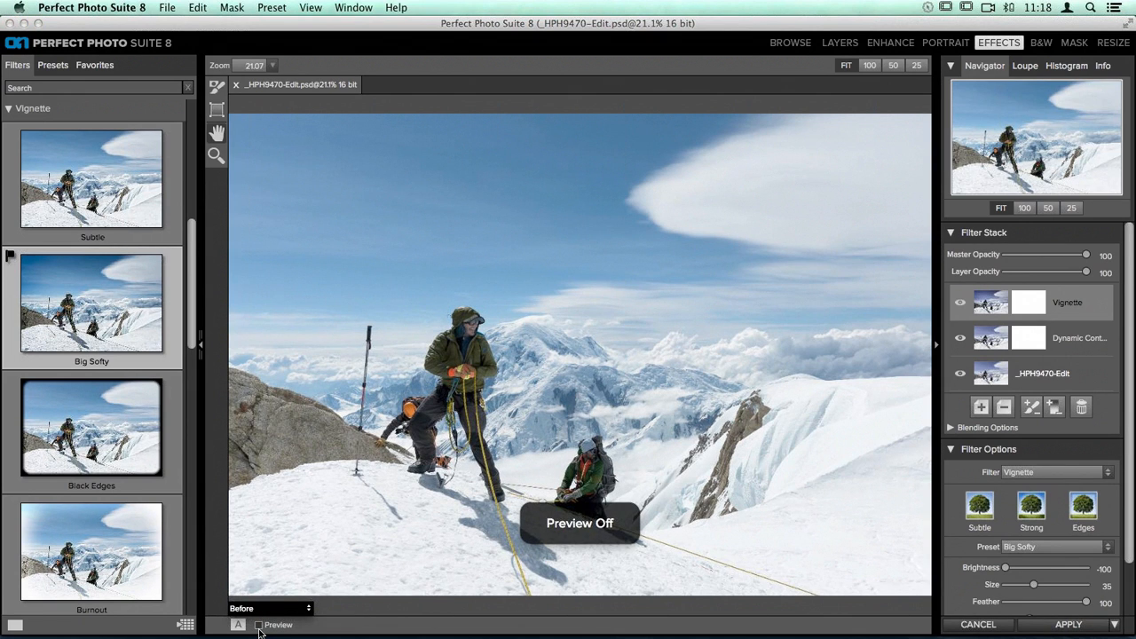
Step: Turn the preview back on, apply the filter stack to the climbers photo, and compare the result with the earlier version in Lightroom
left_click(259, 628)
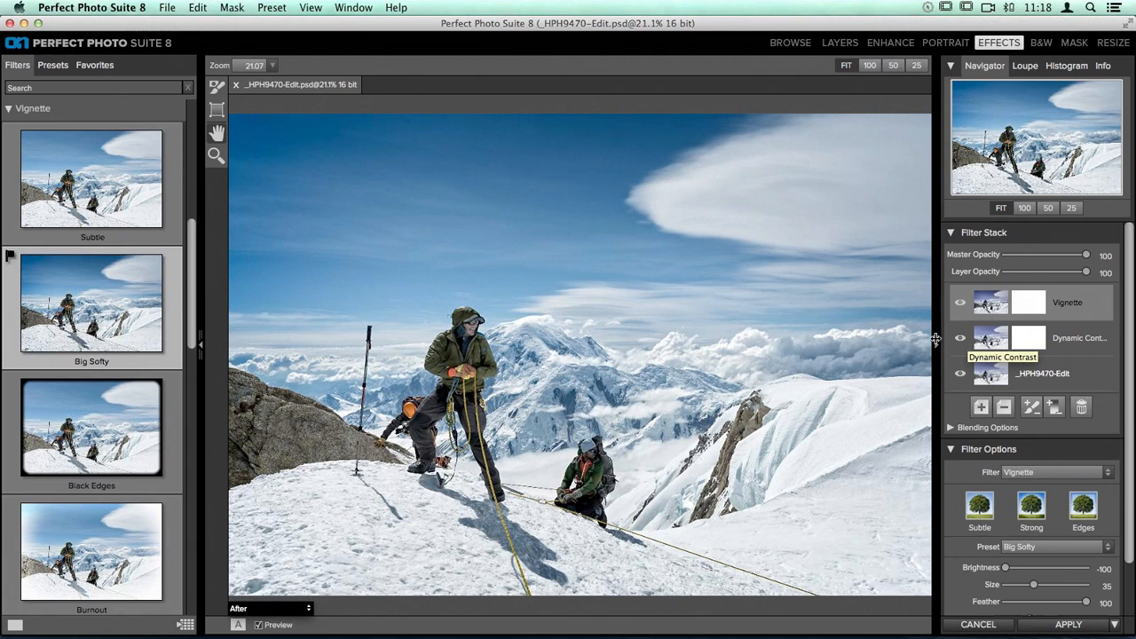
left_click(1073, 624)
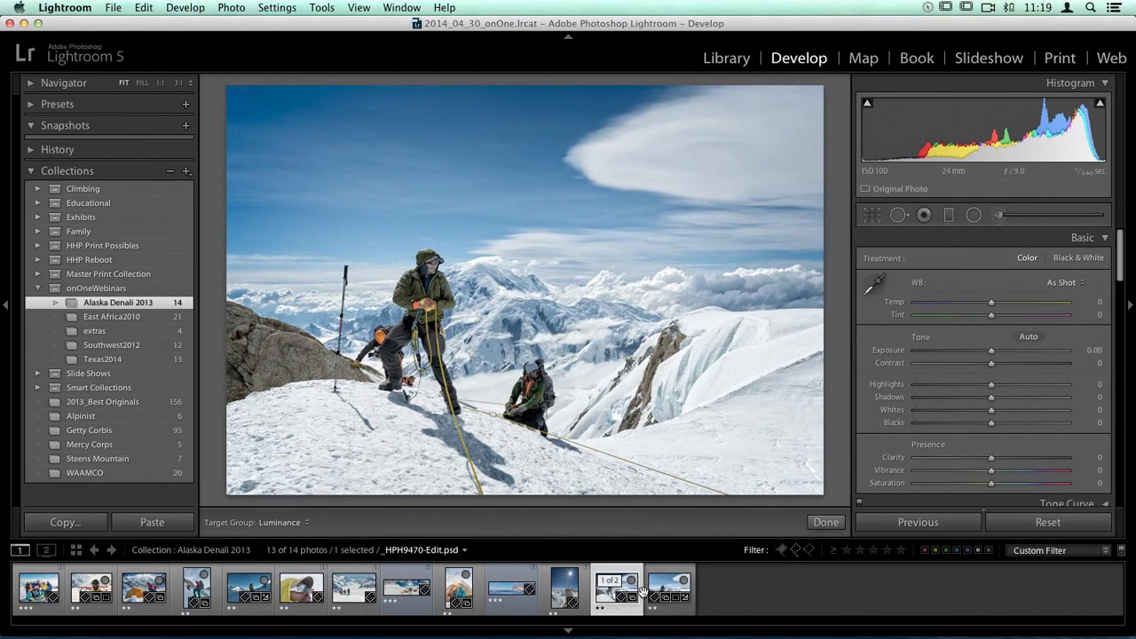
left_click(677, 593)
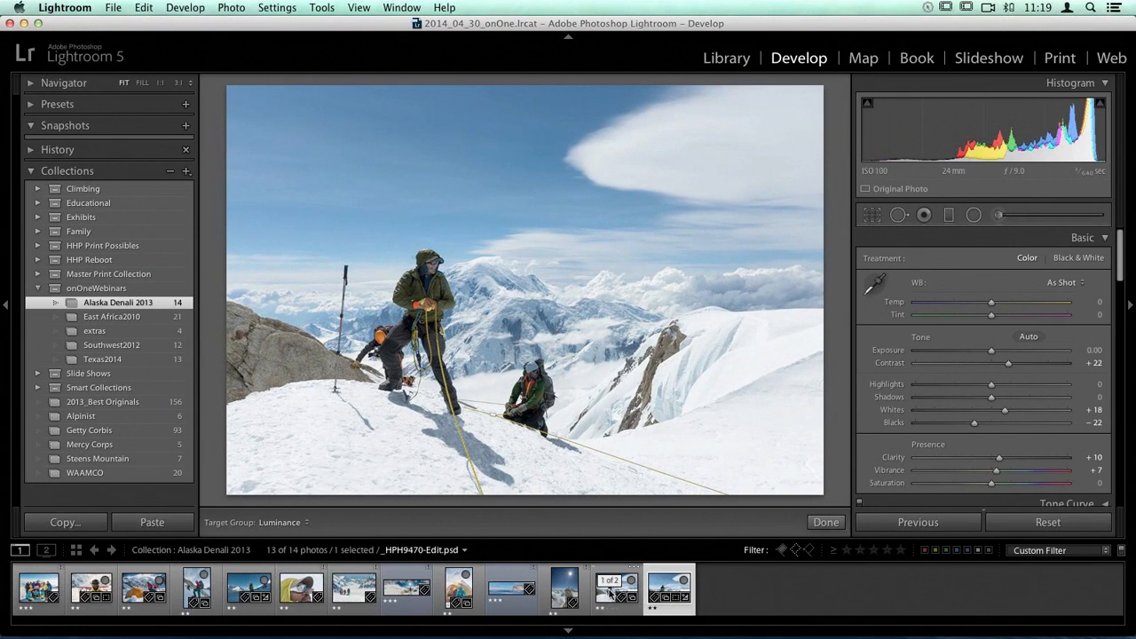
left_click(610, 596)
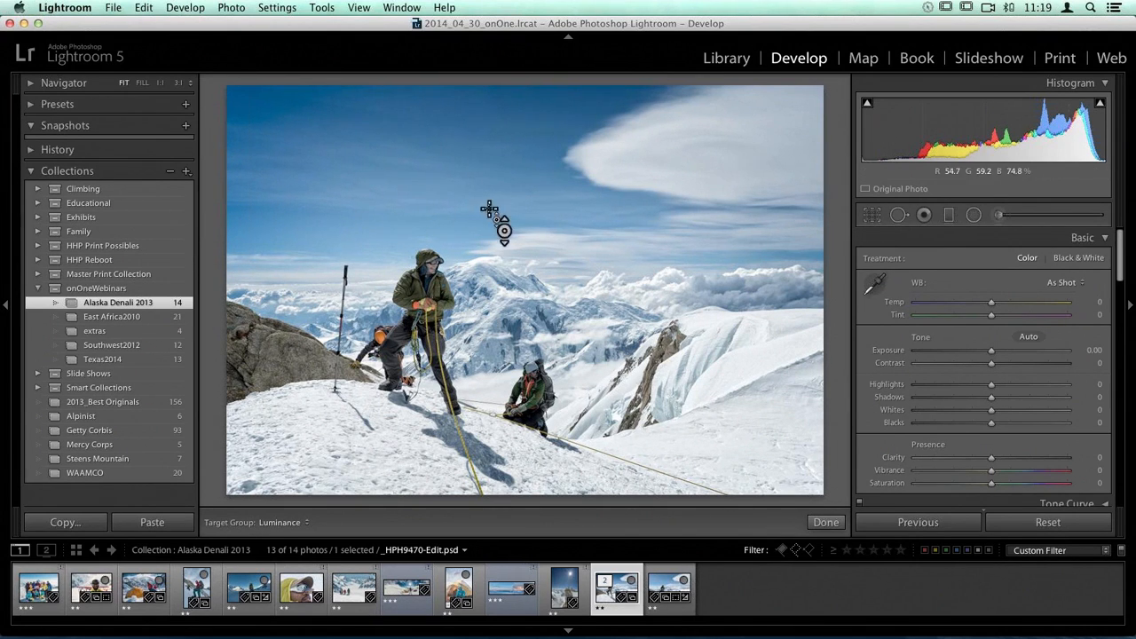
Step: Zoom the filtered climbers photo to 1:1 on the sky above the trekking pole and activate Spot Removal
left_click(160, 82)
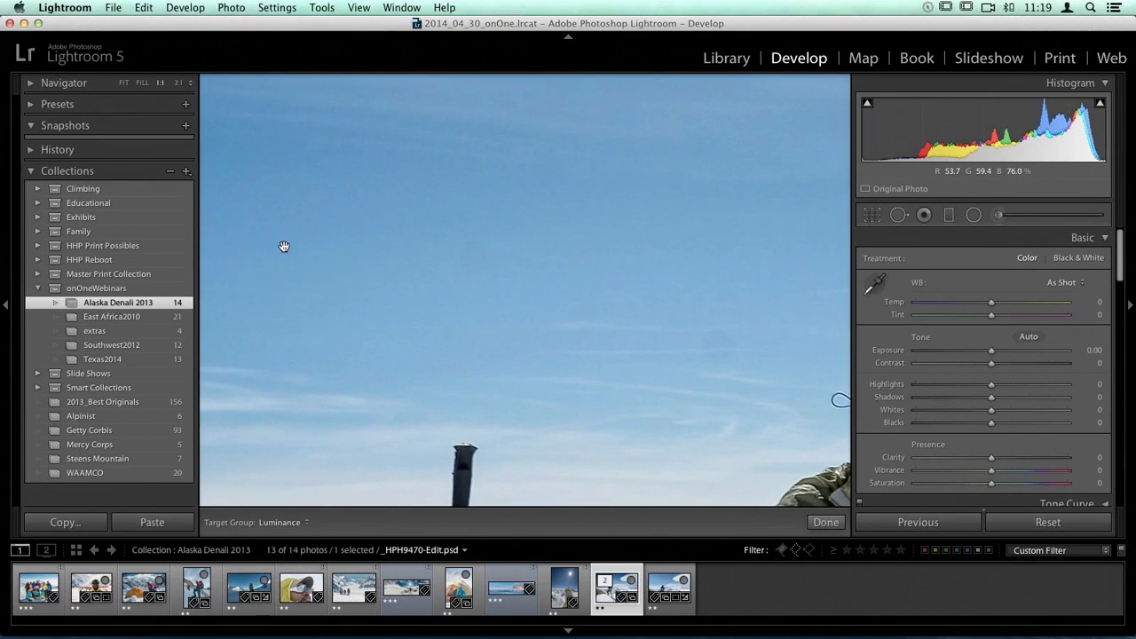
left_click_drag(287, 246, 325, 223)
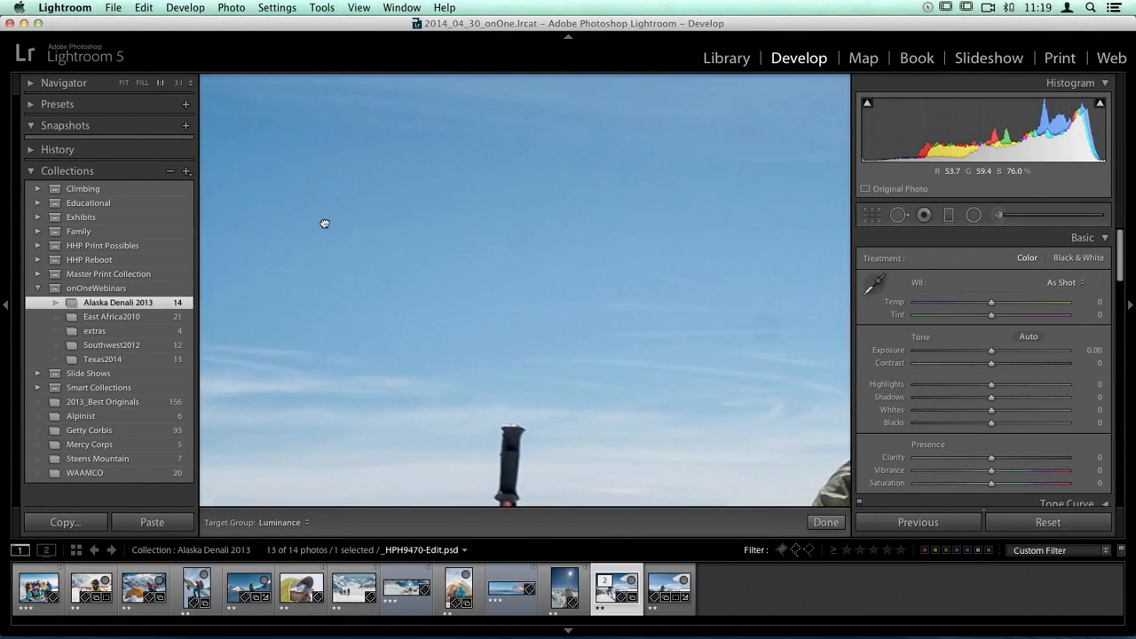
left_click(899, 216)
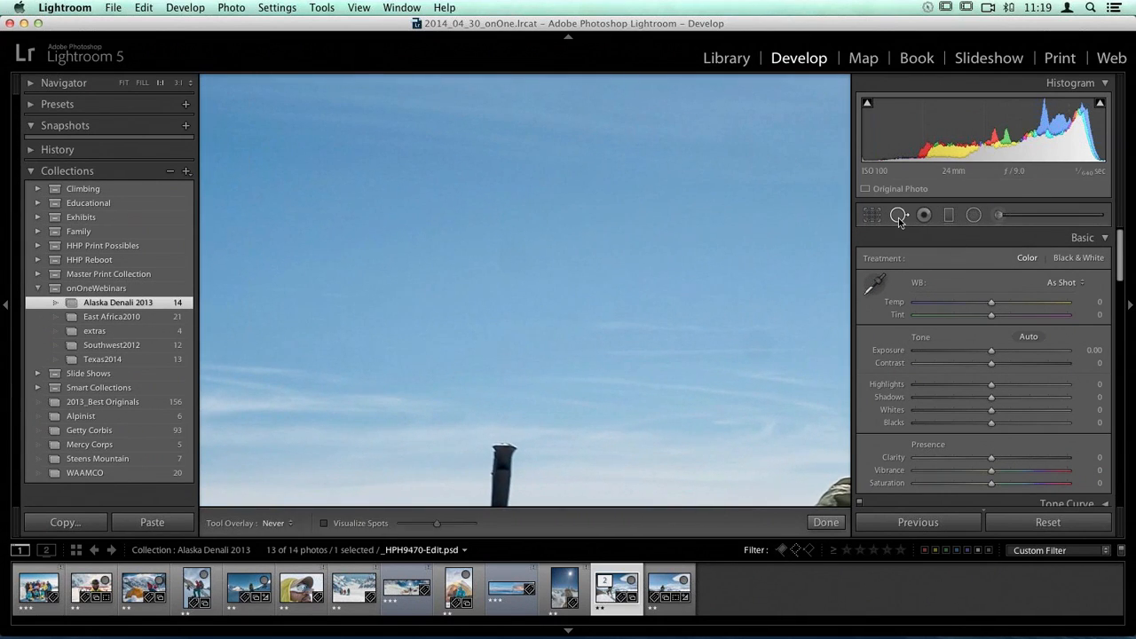
scroll(524, 253, "down", 5)
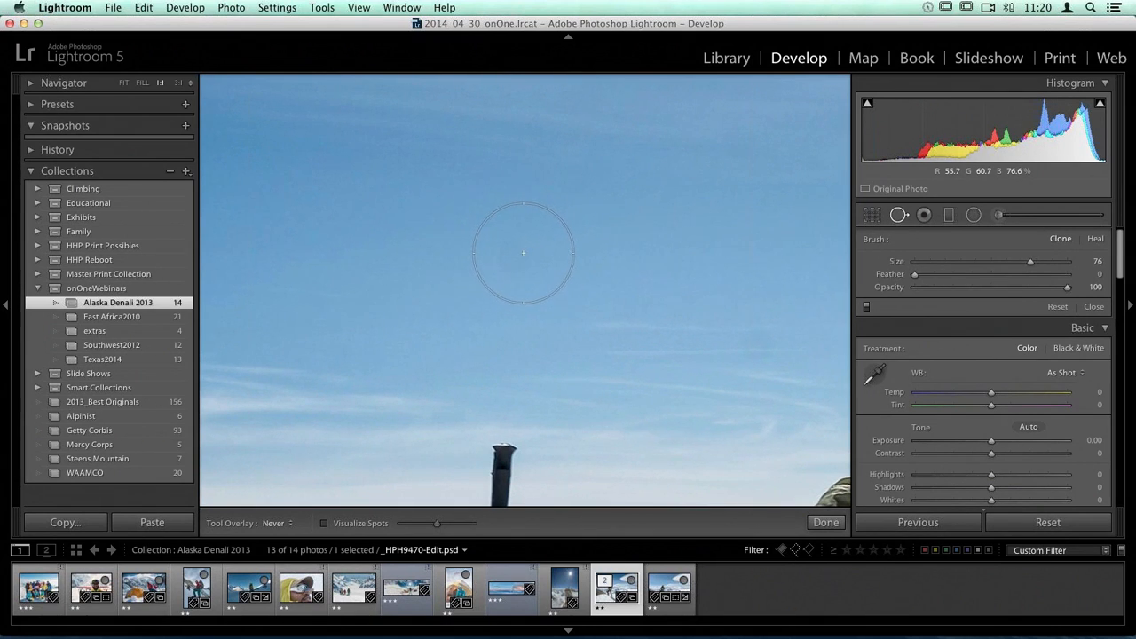
left_click(513, 260)
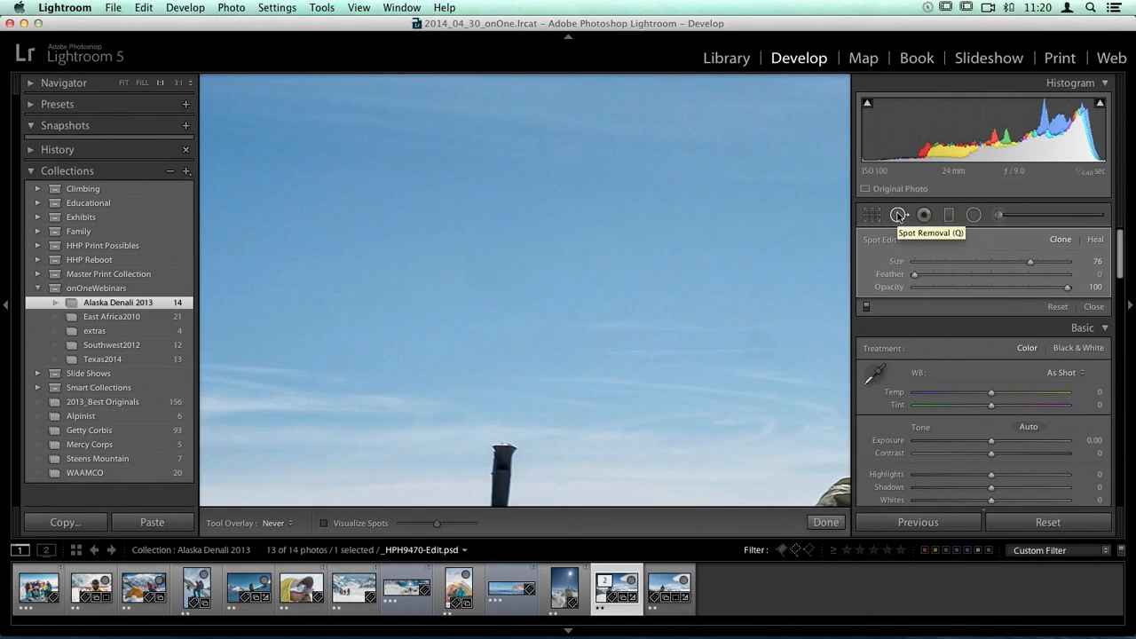
key("super+z")
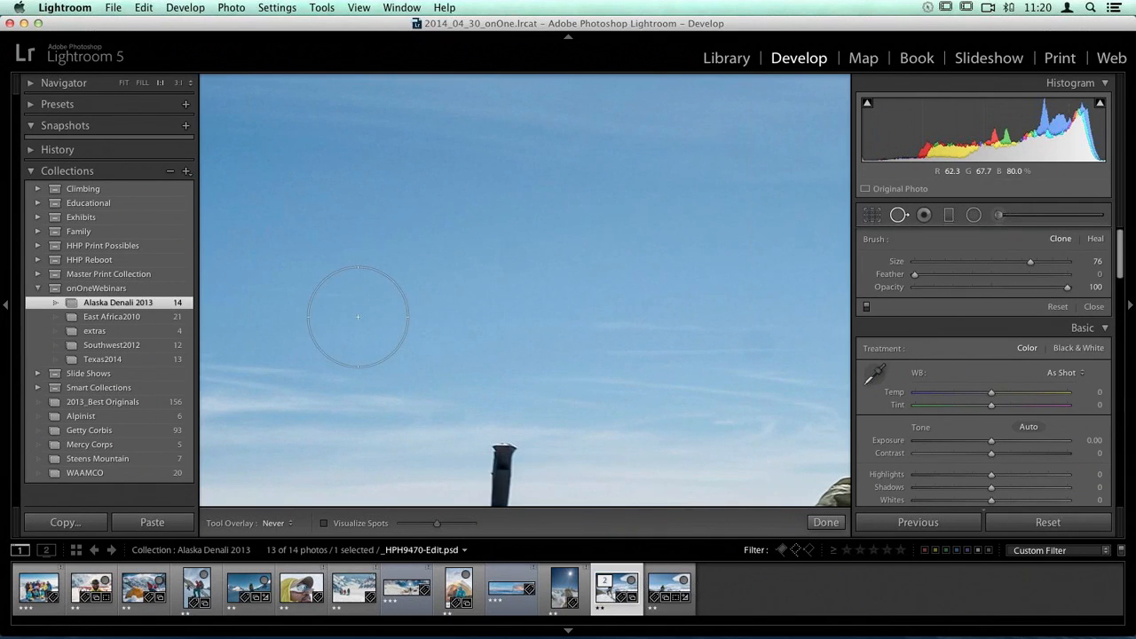
Step: Clone out the dust spot in the sky above the trekking pole with a size 70 spot, and close Spot Removal
scroll(520, 246, "down", 2)
scroll(515, 257, "down", 2)
left_click(515, 257)
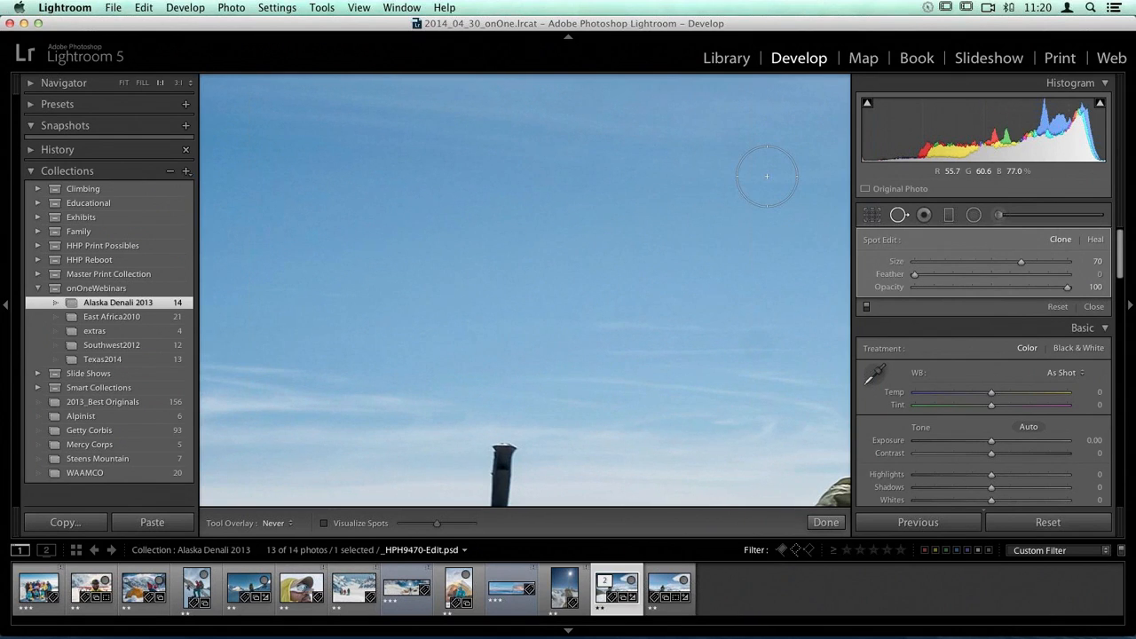
left_click(899, 215)
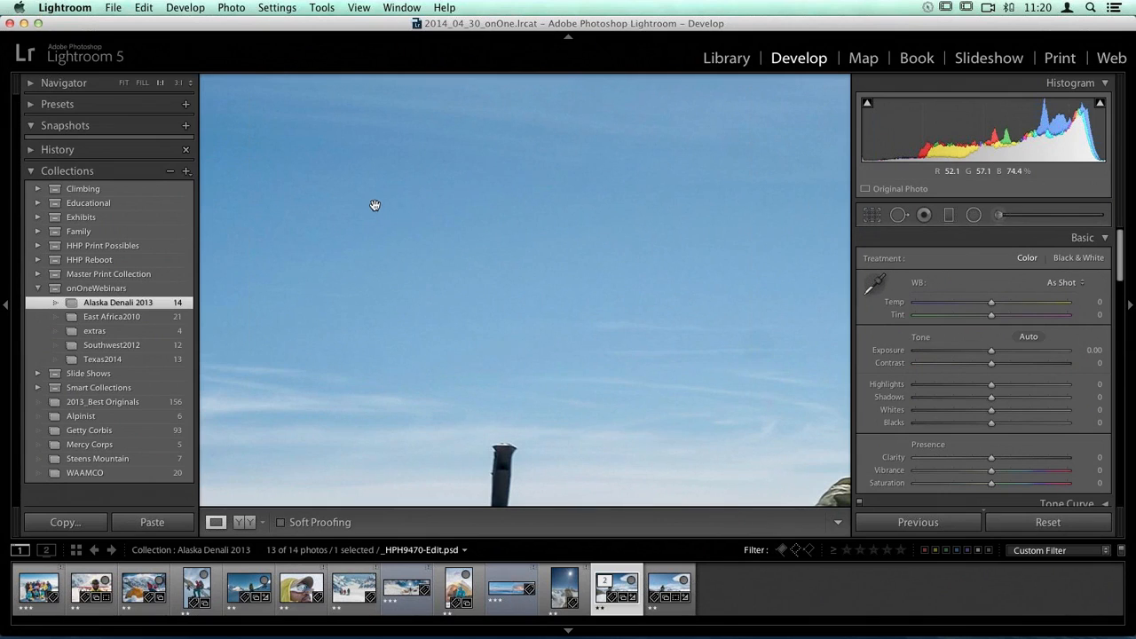
Step: Remove the dust spot near the sky's left edge with a size 70 Heal spot, undoing the first Clone attempt
left_click_drag(375, 210, 652, 438)
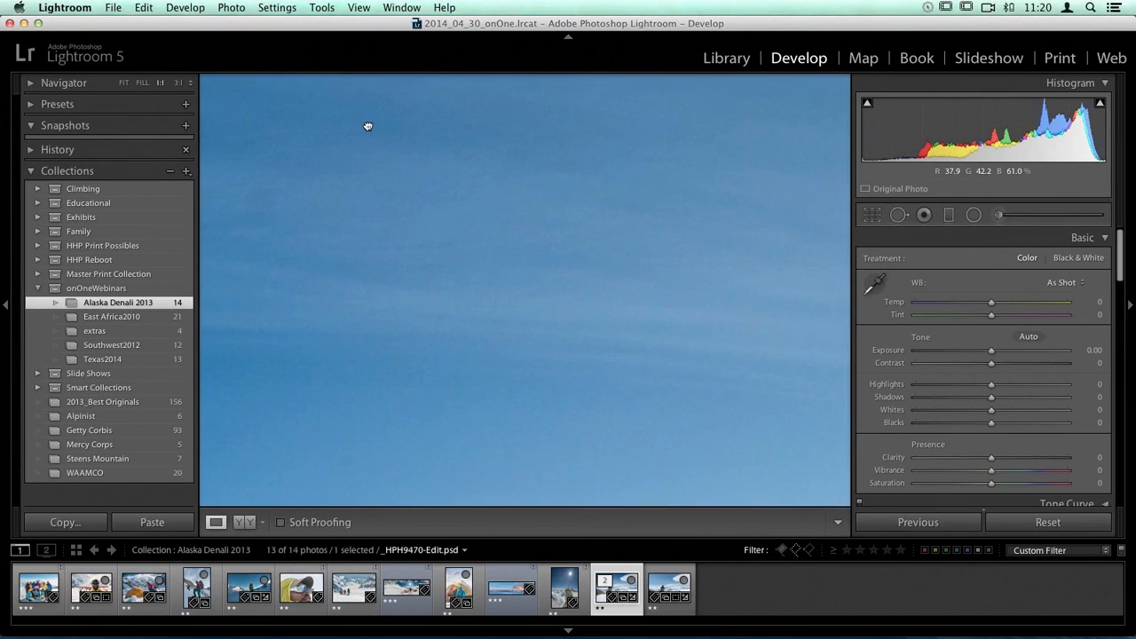
left_click_drag(368, 126, 794, 108)
left_click(899, 215)
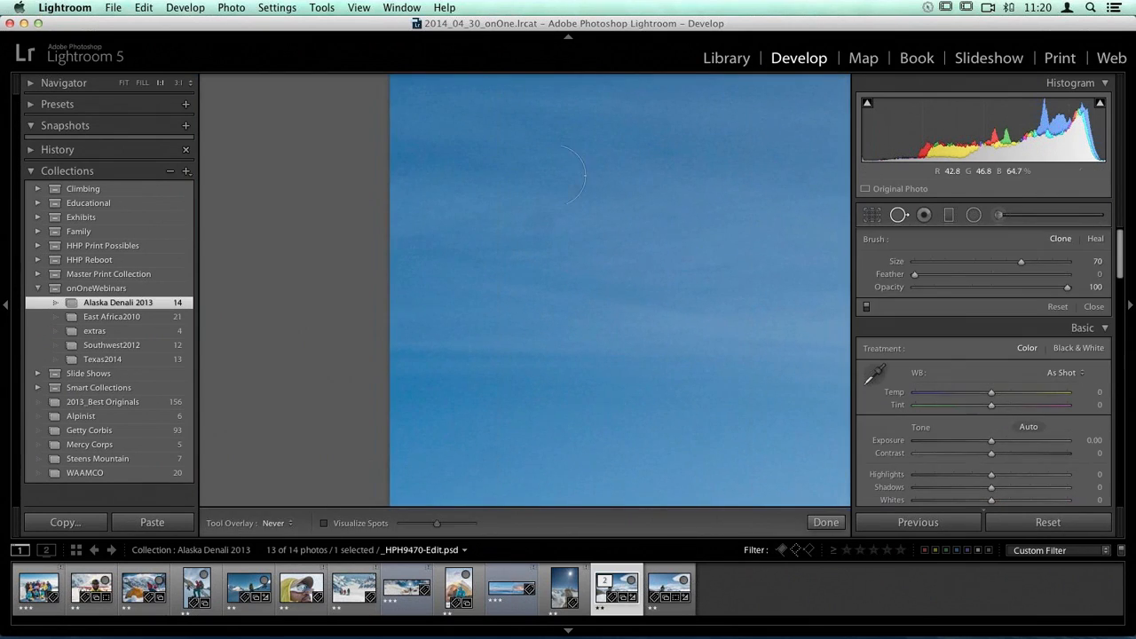
left_click(537, 232)
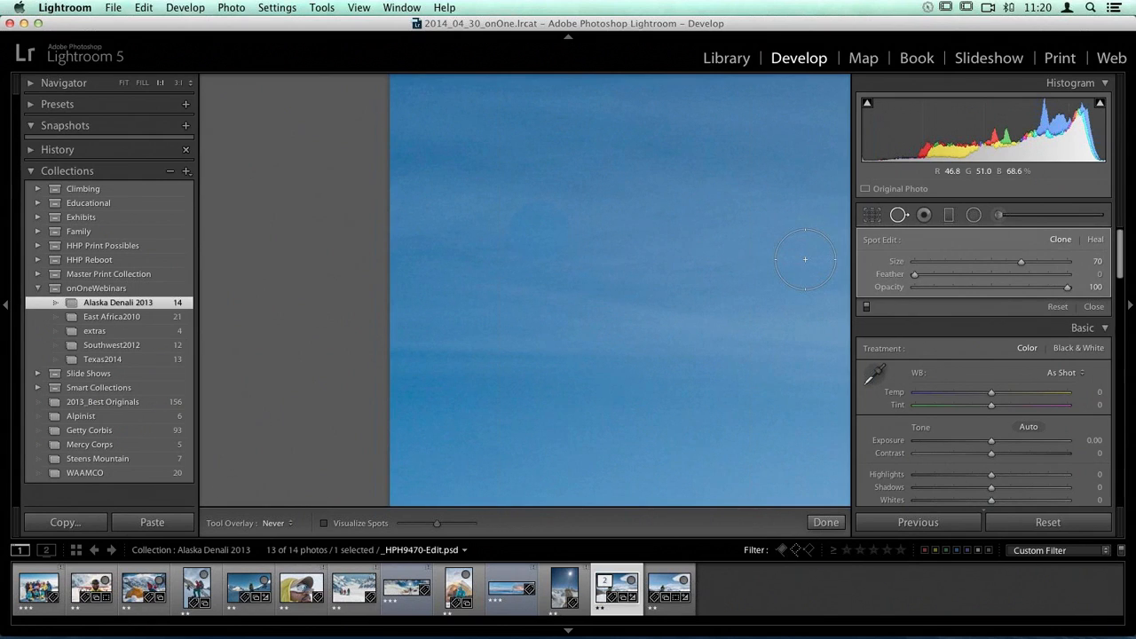
left_click(1095, 240)
key("super+z")
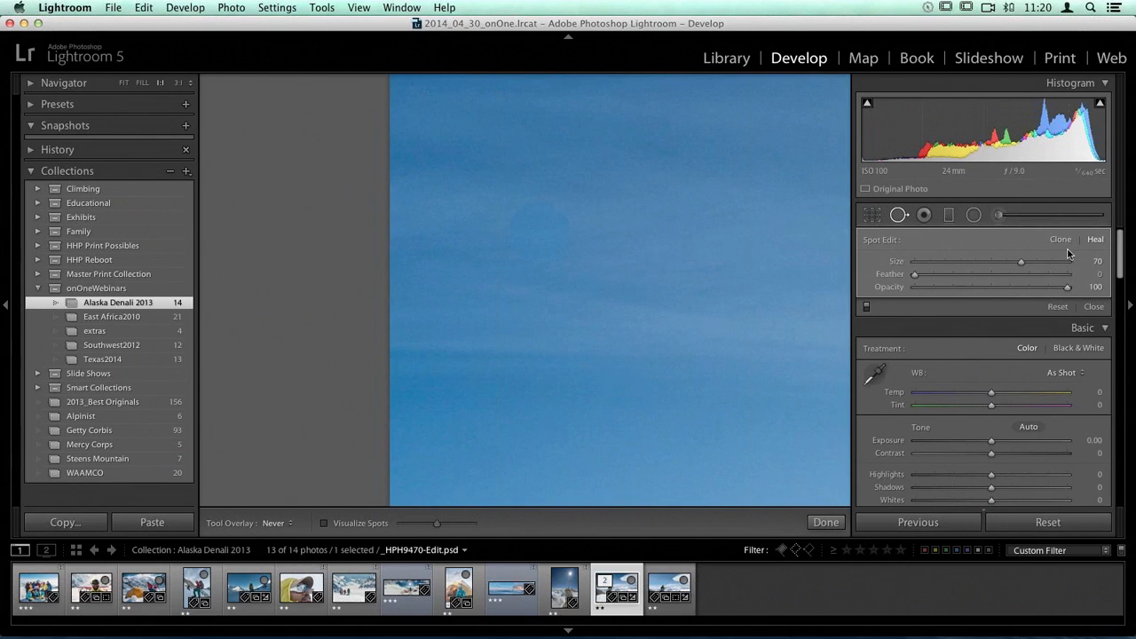
key("super+z")
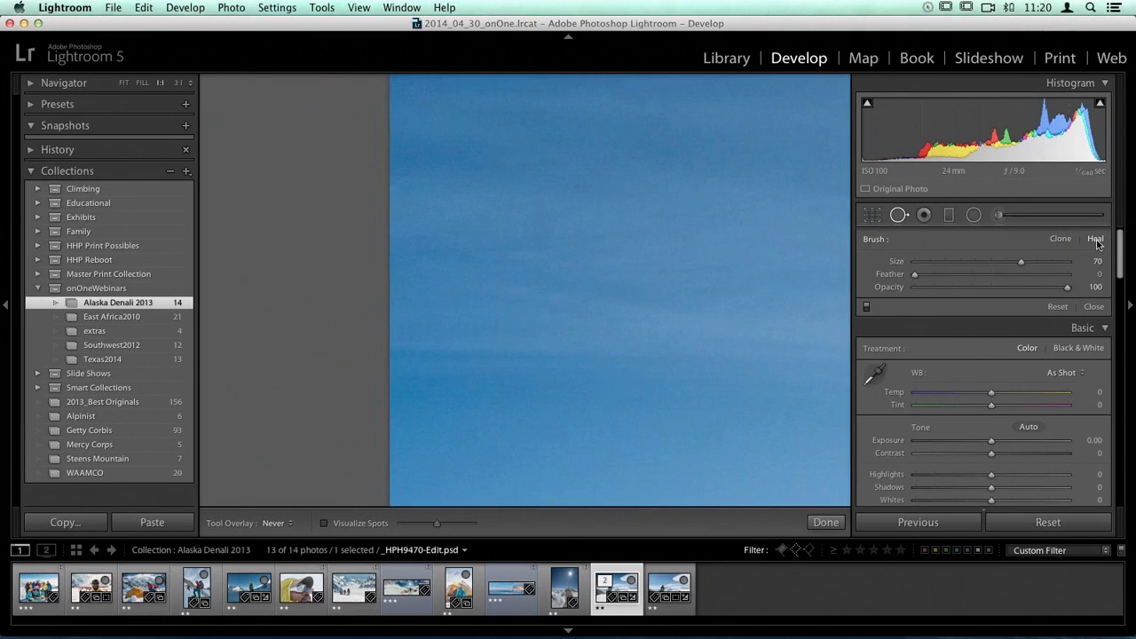
left_click(539, 225)
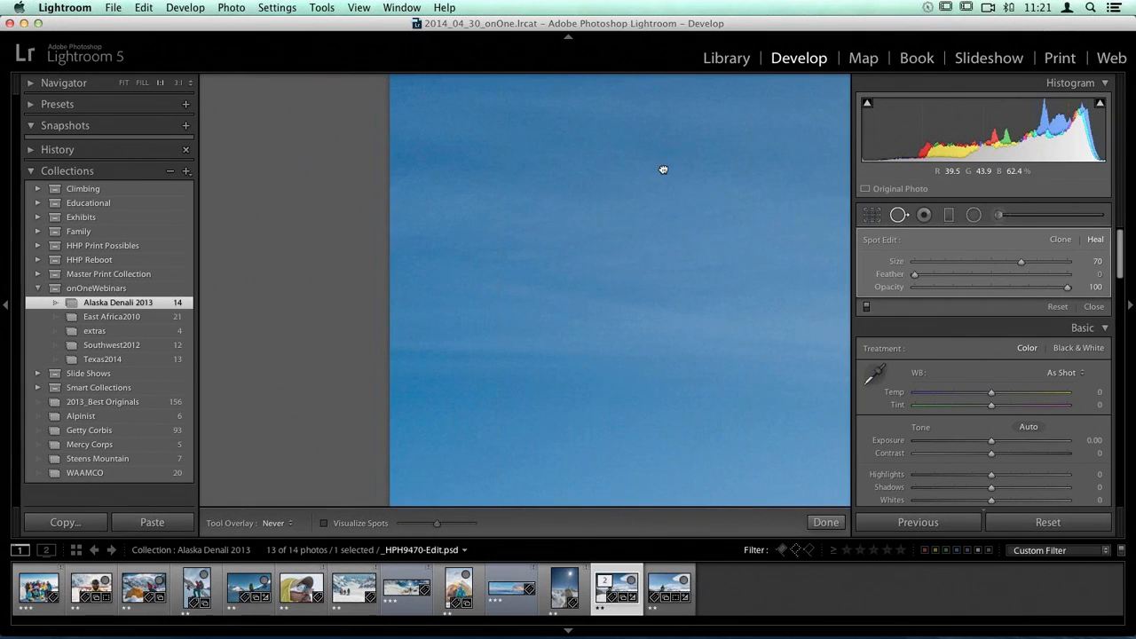
Step: Inspect the rest of the upper sky and heal the dust spot near the photo's upper edge with a size 70 spot
left_click_drag(662, 170, 481, 292)
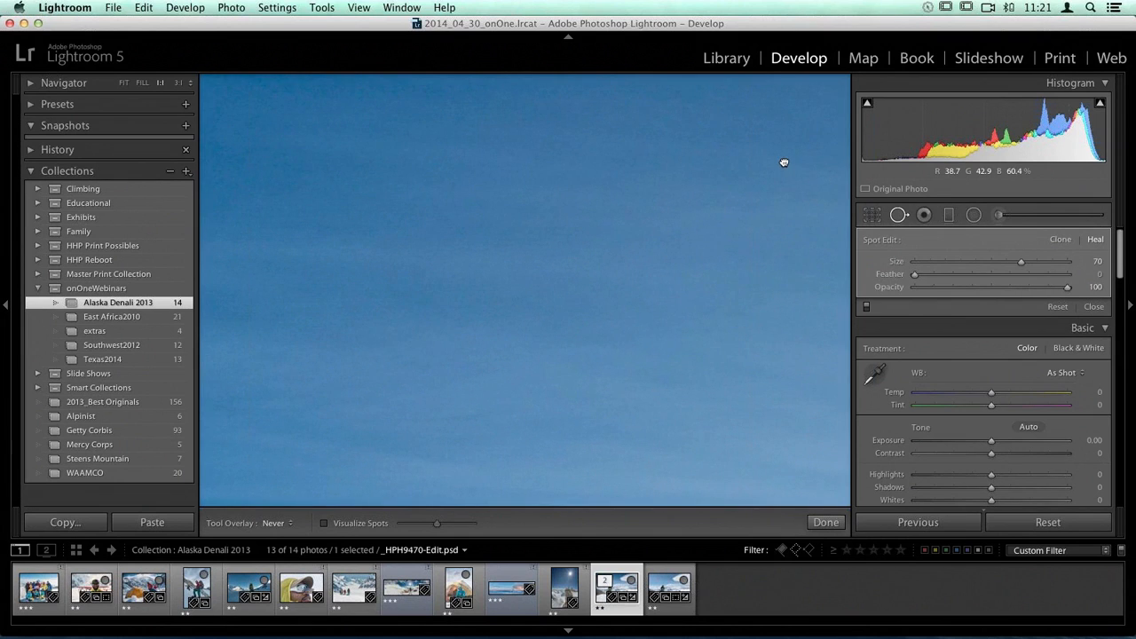
left_click_drag(783, 168, 446, 397)
left_click_drag(672, 198, 524, 356)
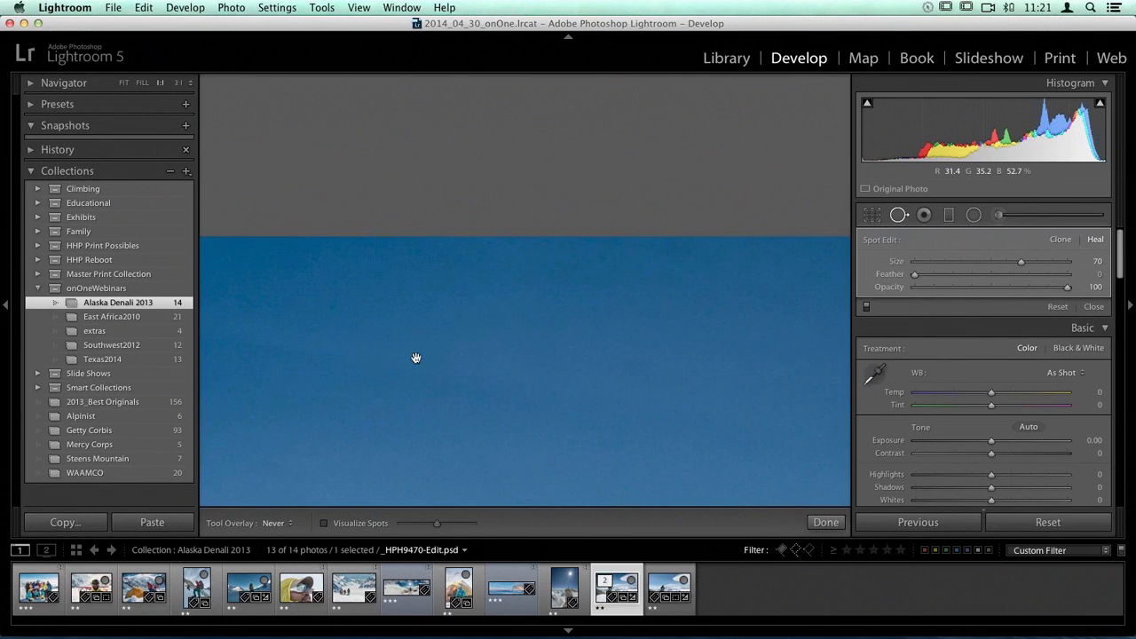
left_click_drag(466, 372, 667, 359)
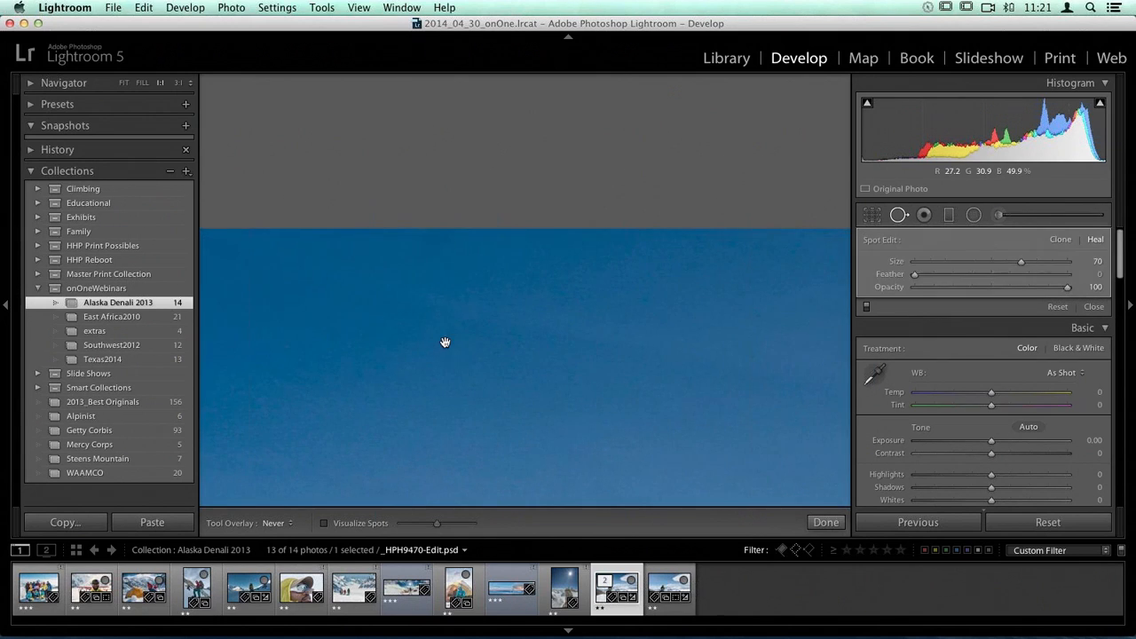
left_click_drag(348, 331, 380, 382)
left_click(460, 295)
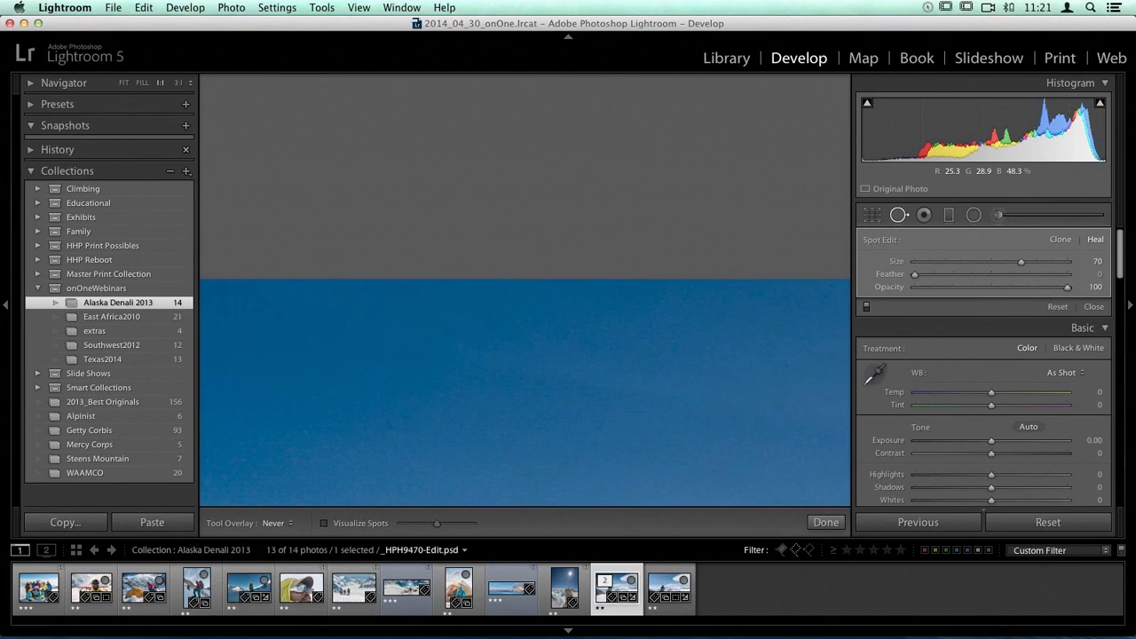
left_click(898, 217)
left_click(898, 217)
Step: Compare the retouched climbers photo with its version without the effects, viewing the whole image
left_click(615, 385)
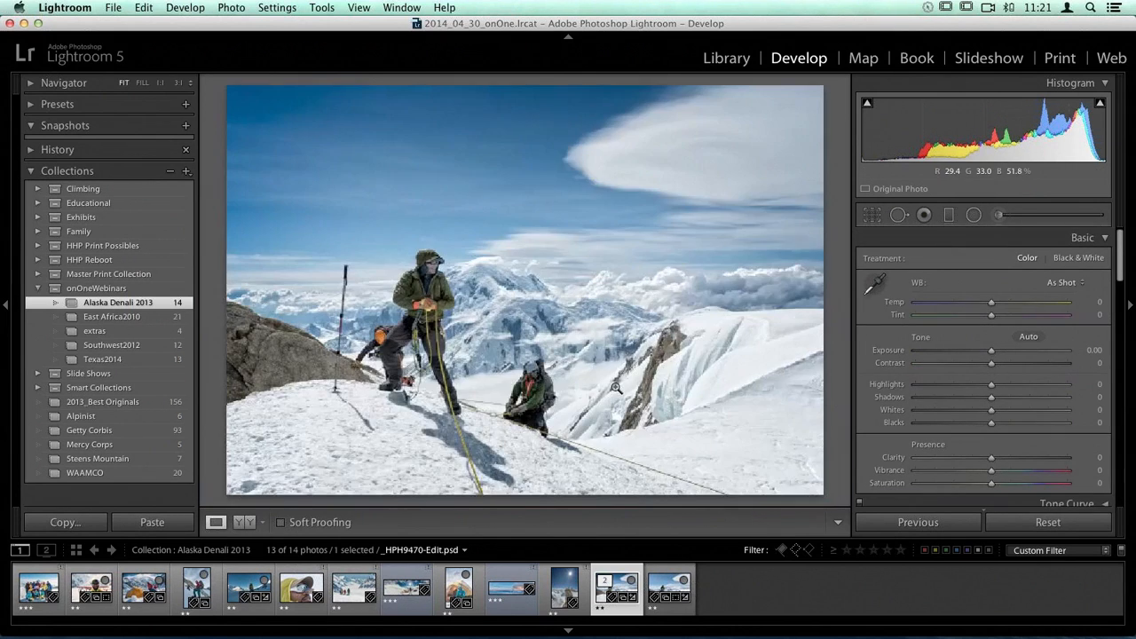
left_click(677, 592)
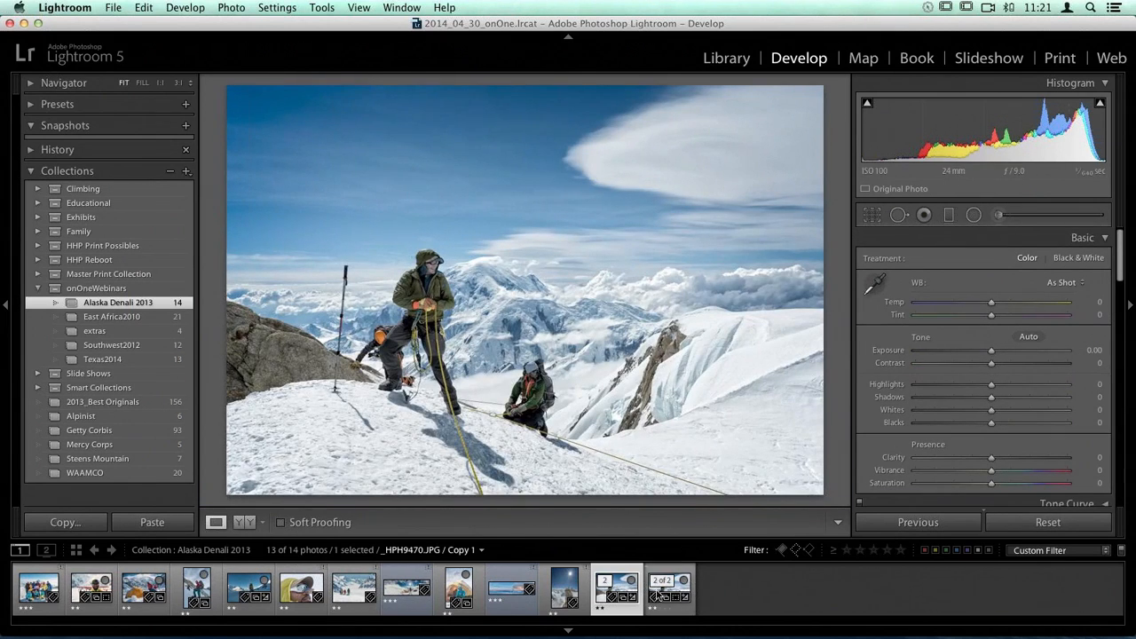
left_click(679, 592)
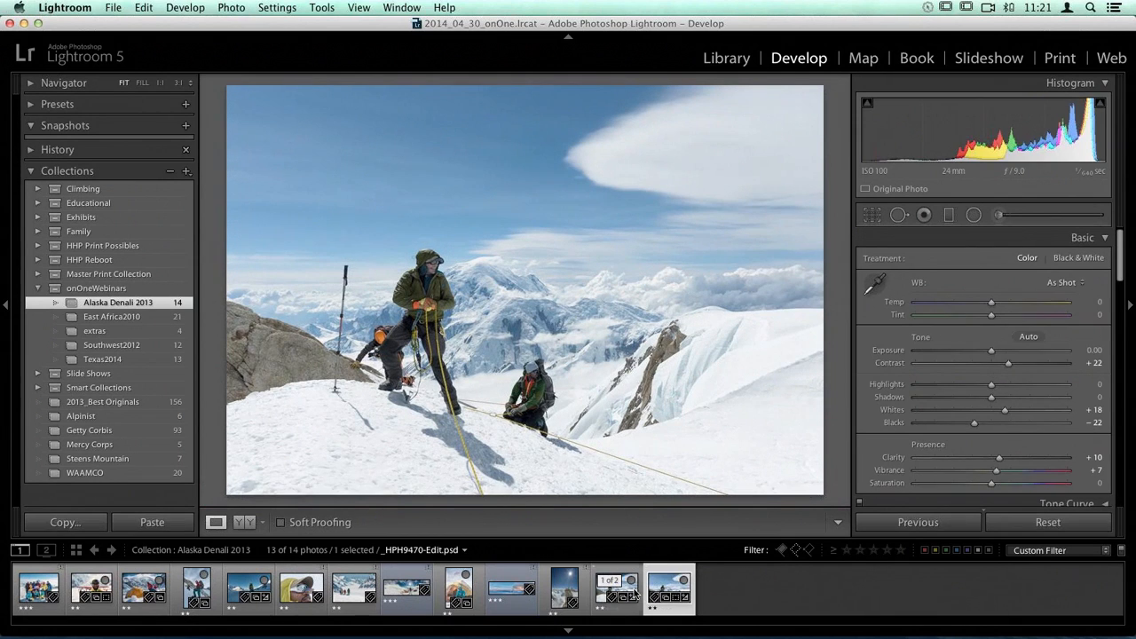
left_click(618, 587)
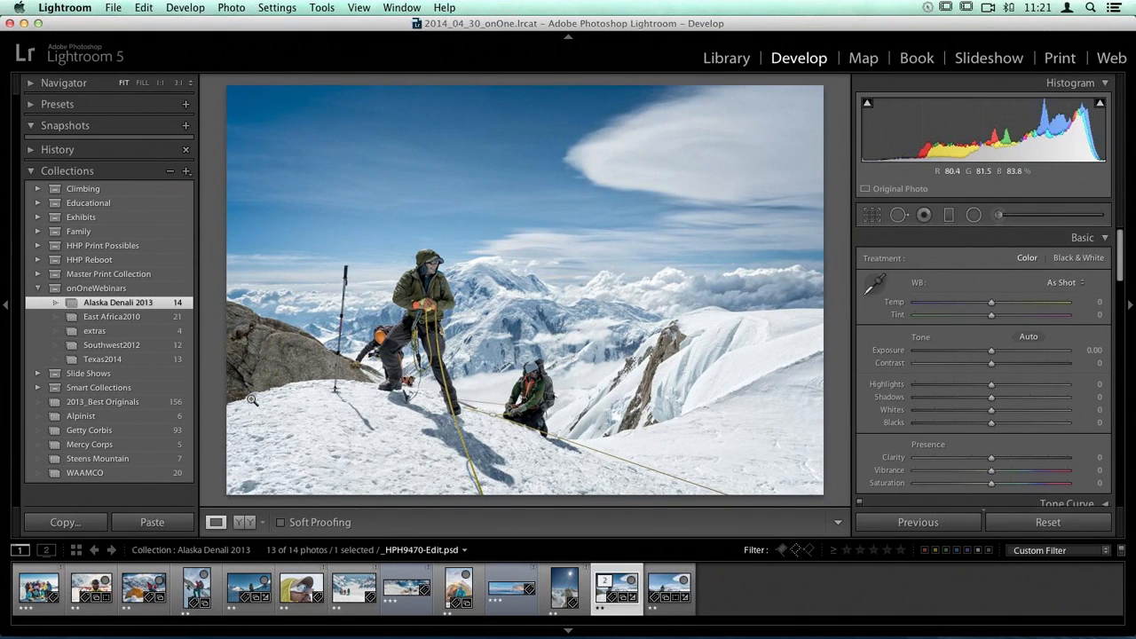
Step: Open the Southwest2012 collection and examine its three condor photos, comparing them one after another
left_click(129, 349)
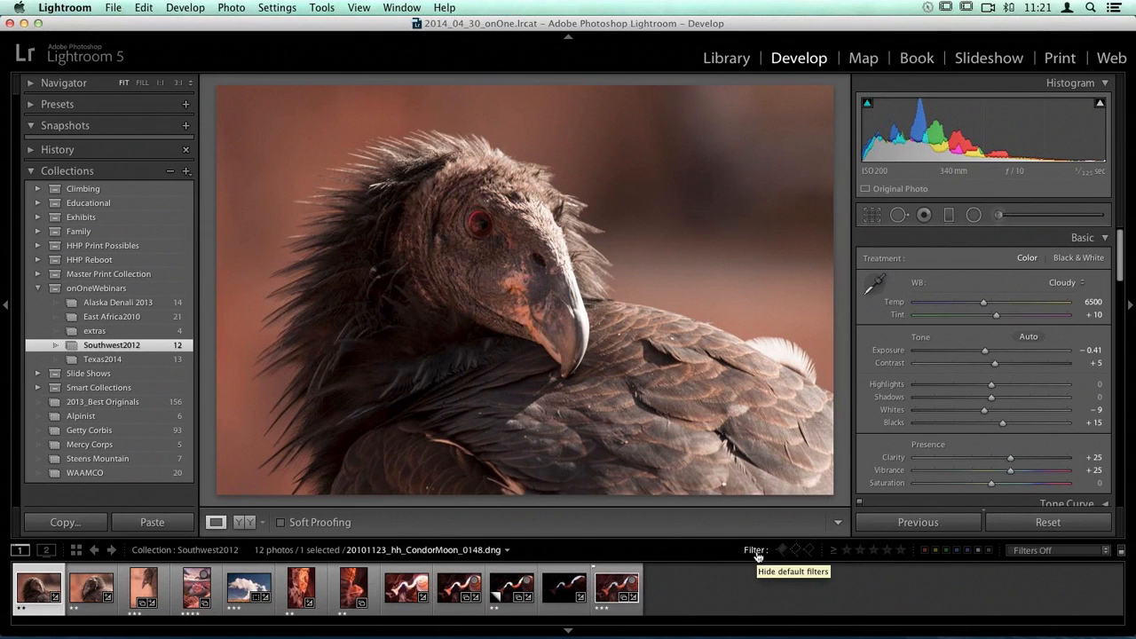
key("Right")
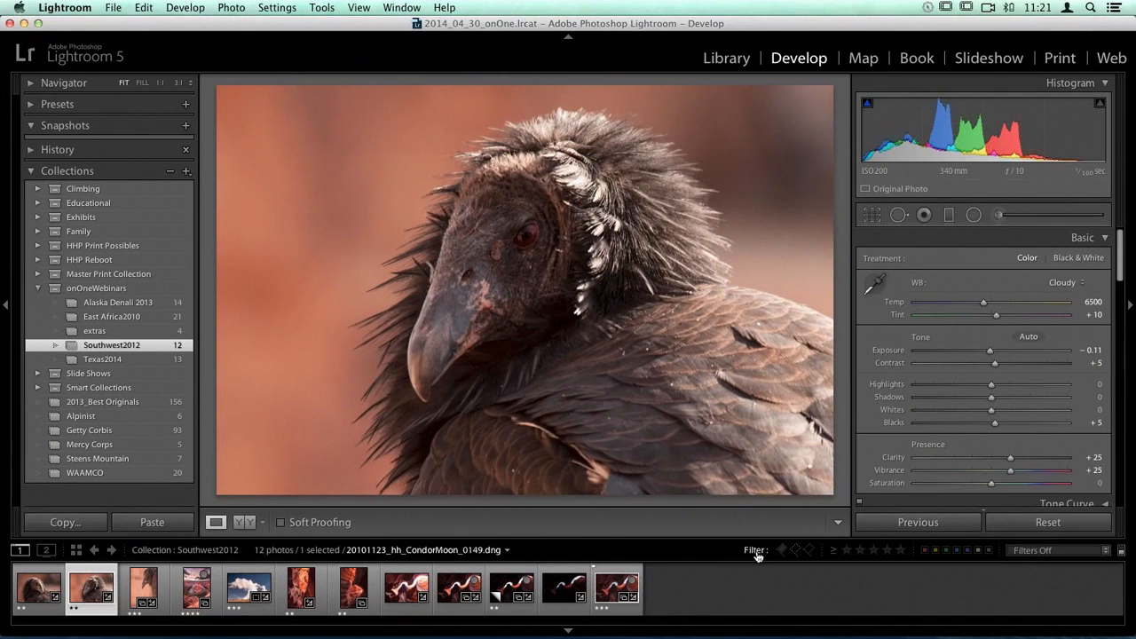
key("Right")
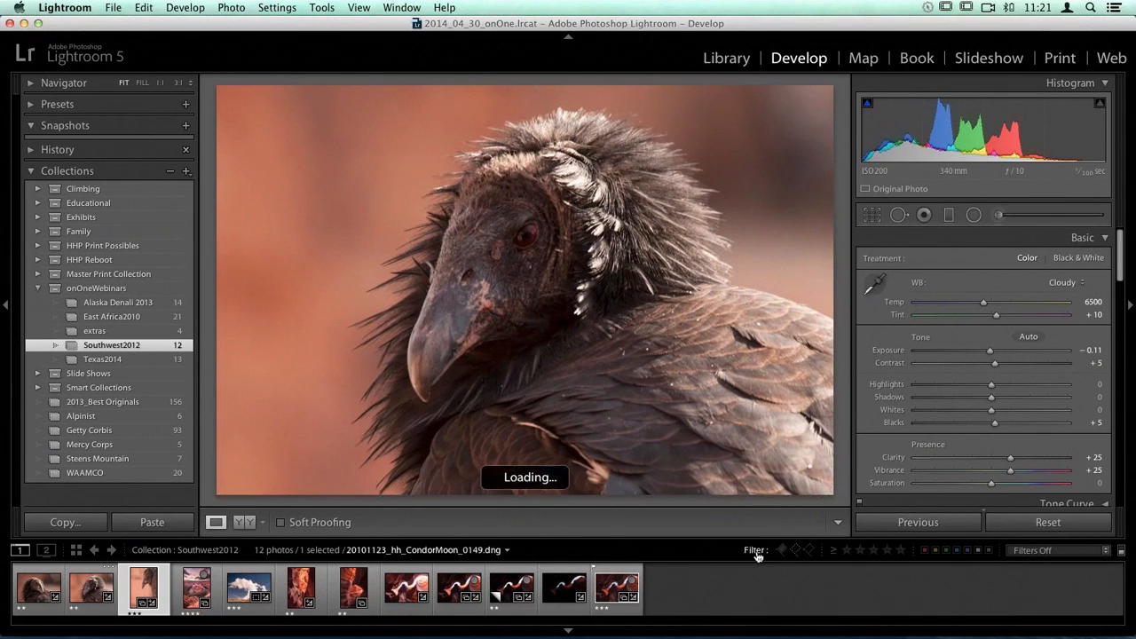
key("Left")
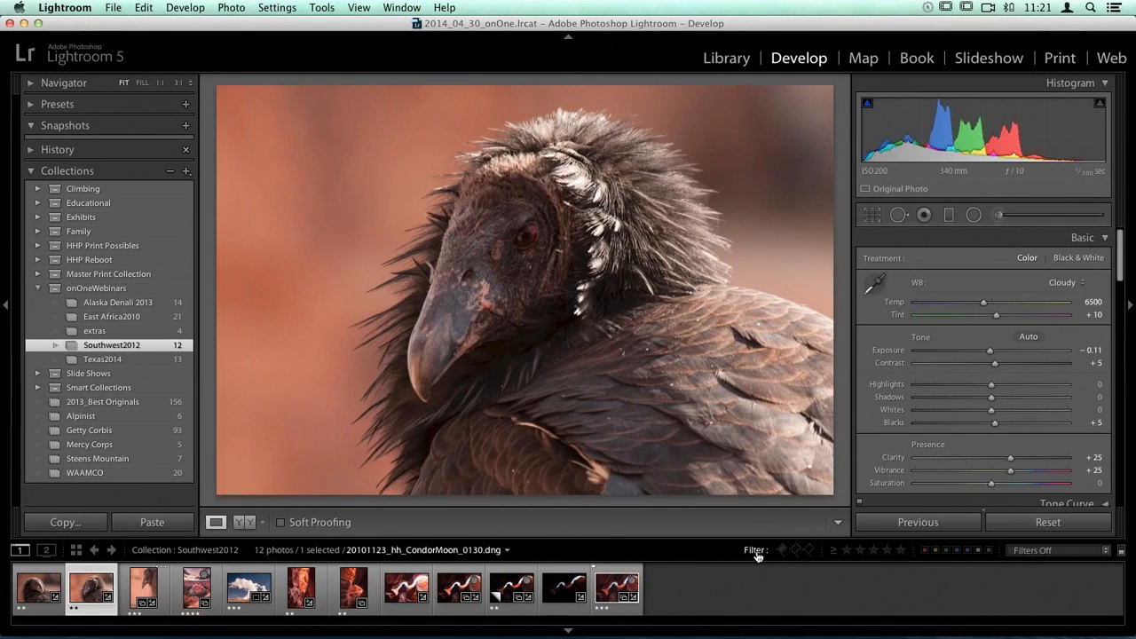
key("Left")
key("Right")
key("Right")
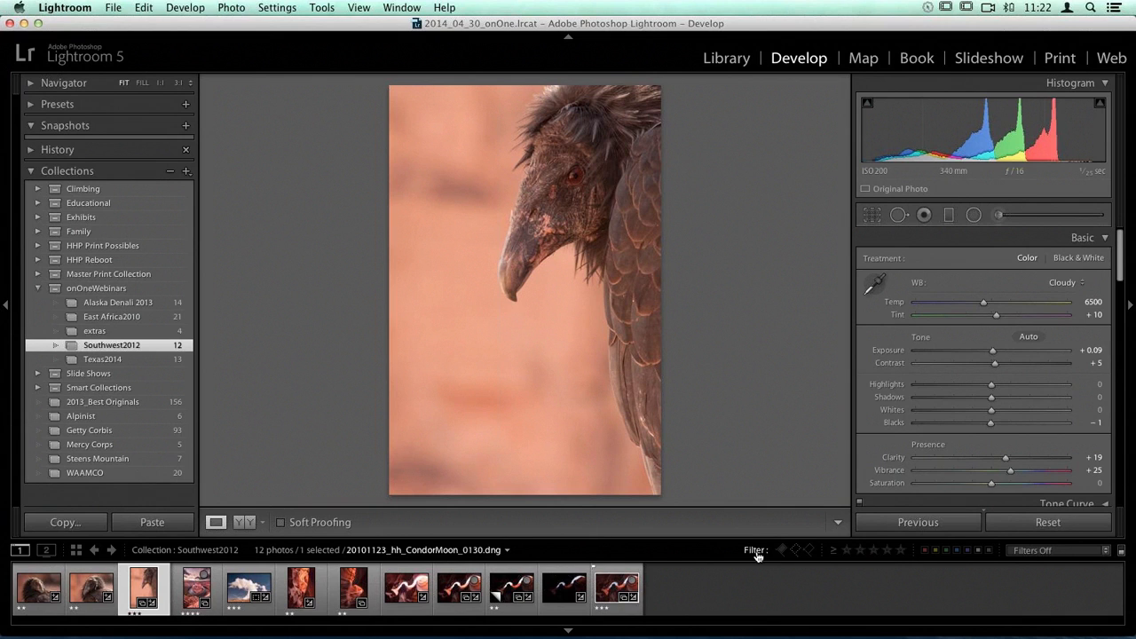
key("Left")
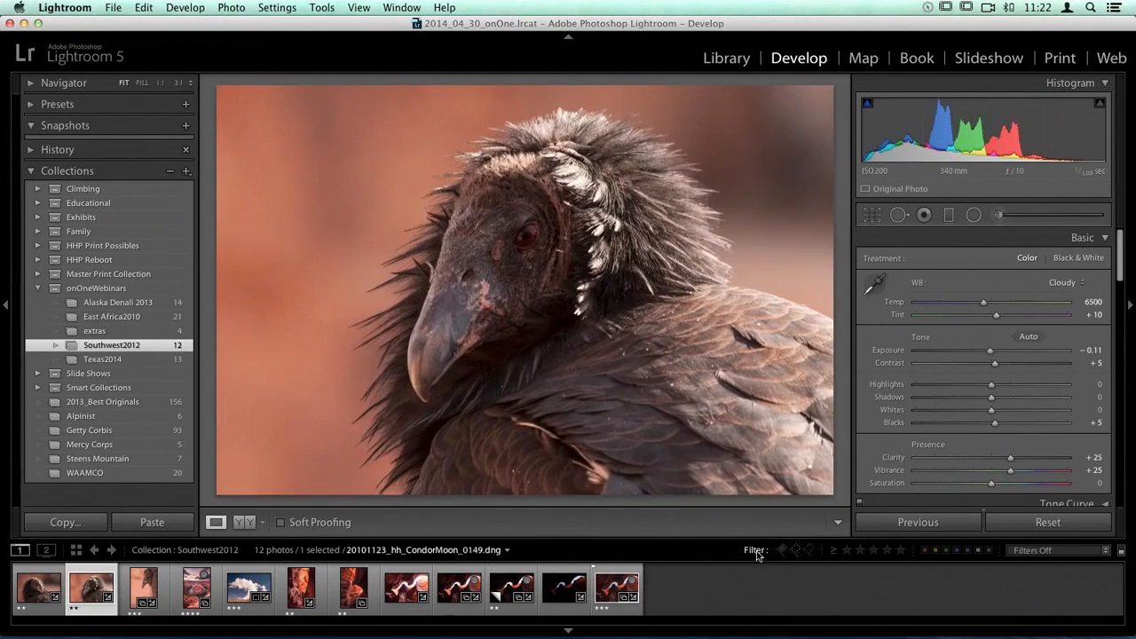
key("Left")
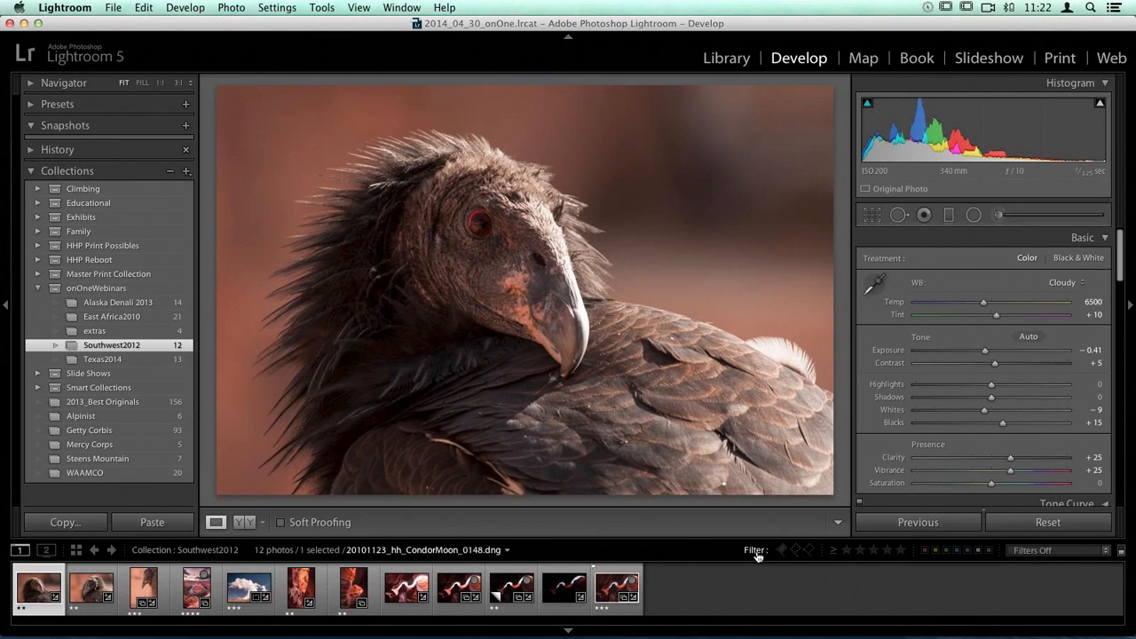
key("Right")
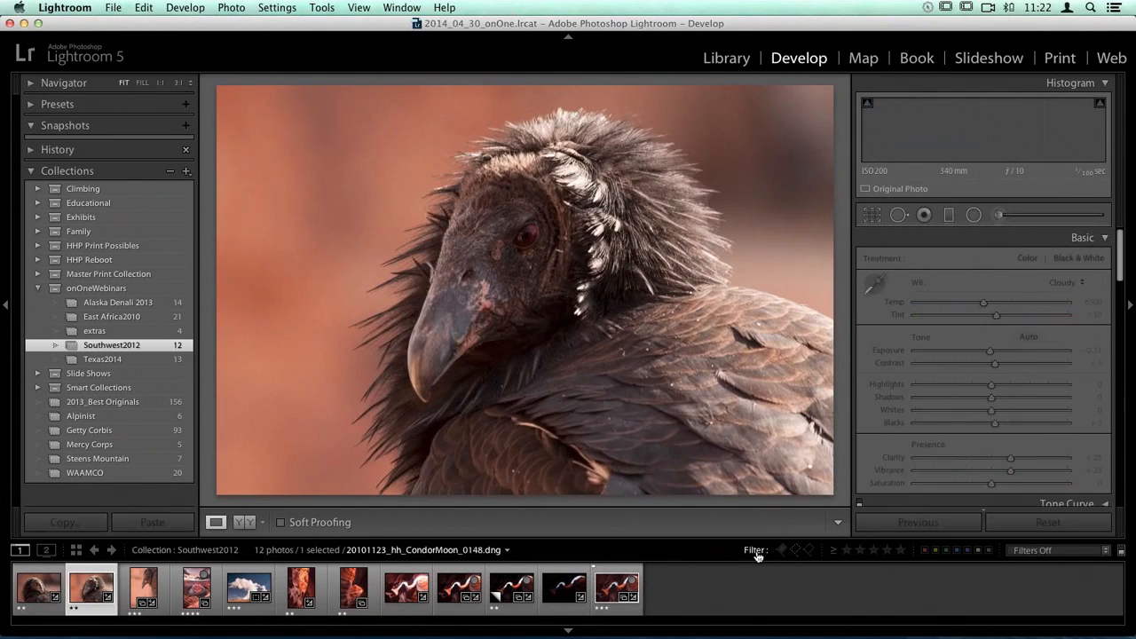
key("Right")
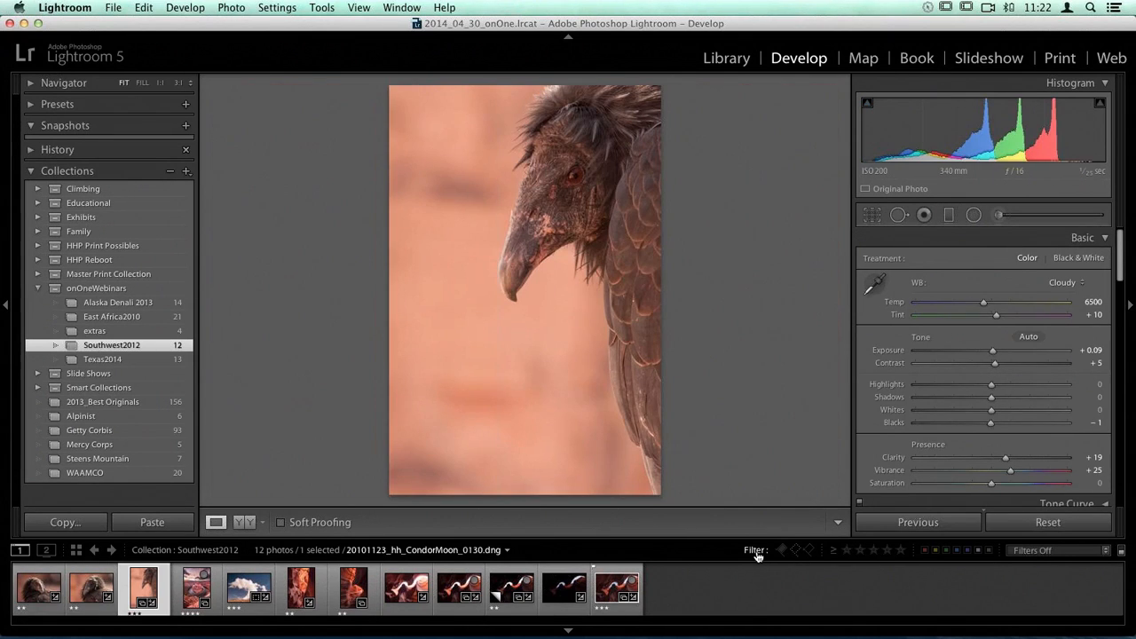
Step: Examine the Horseshoe Bend, power plant and two vertical slot canyon photos in the collection, moving back and forth between them
key("Right")
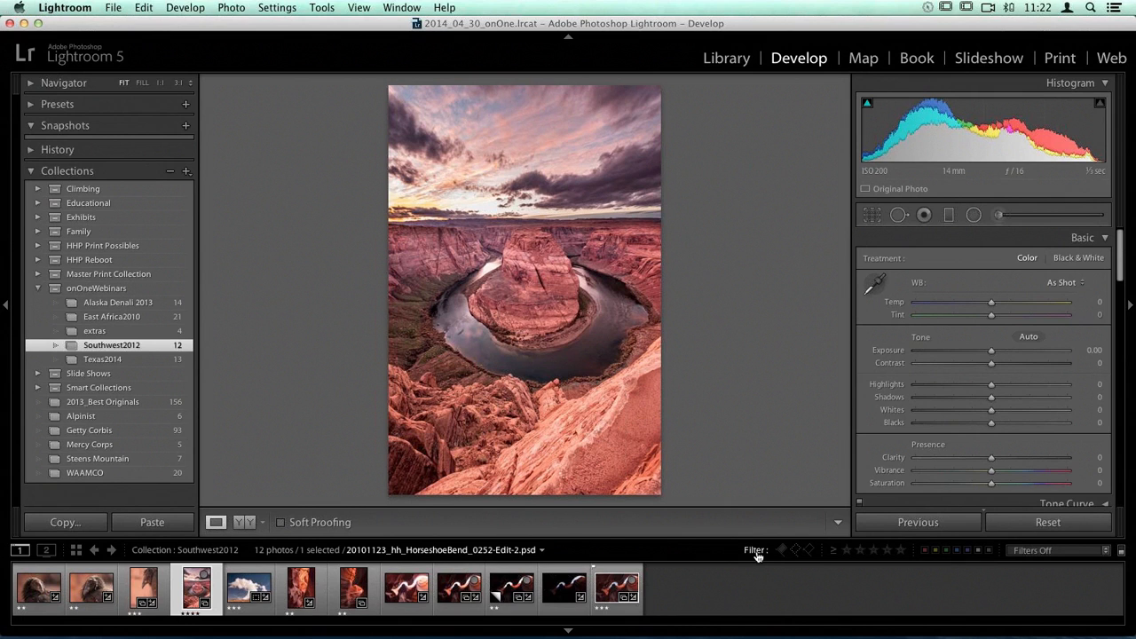
key("Right")
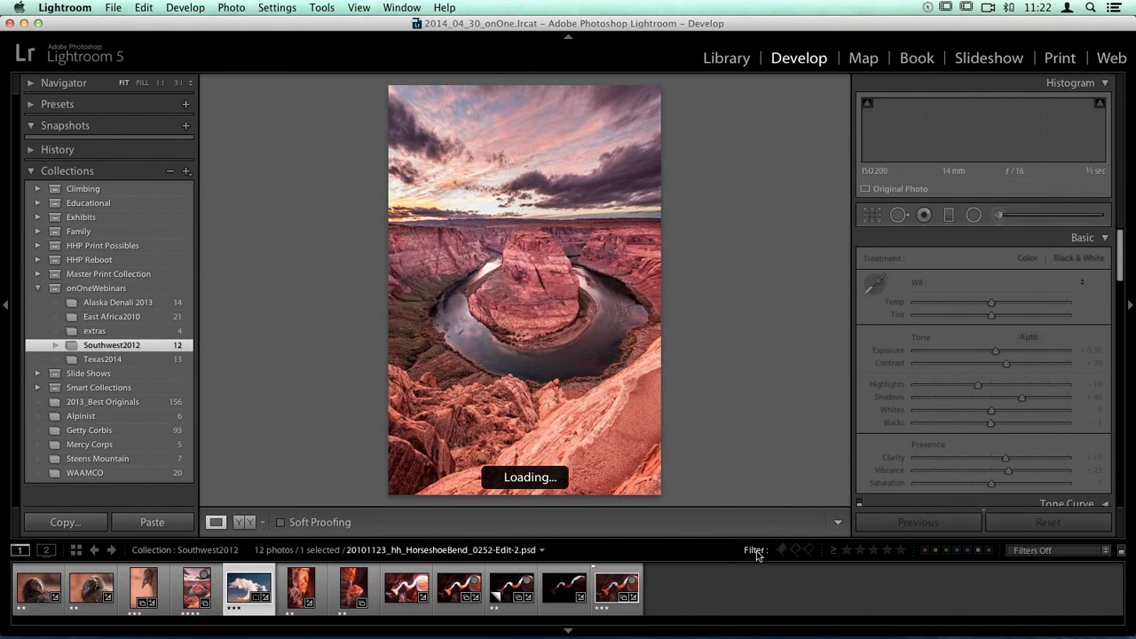
key("Right")
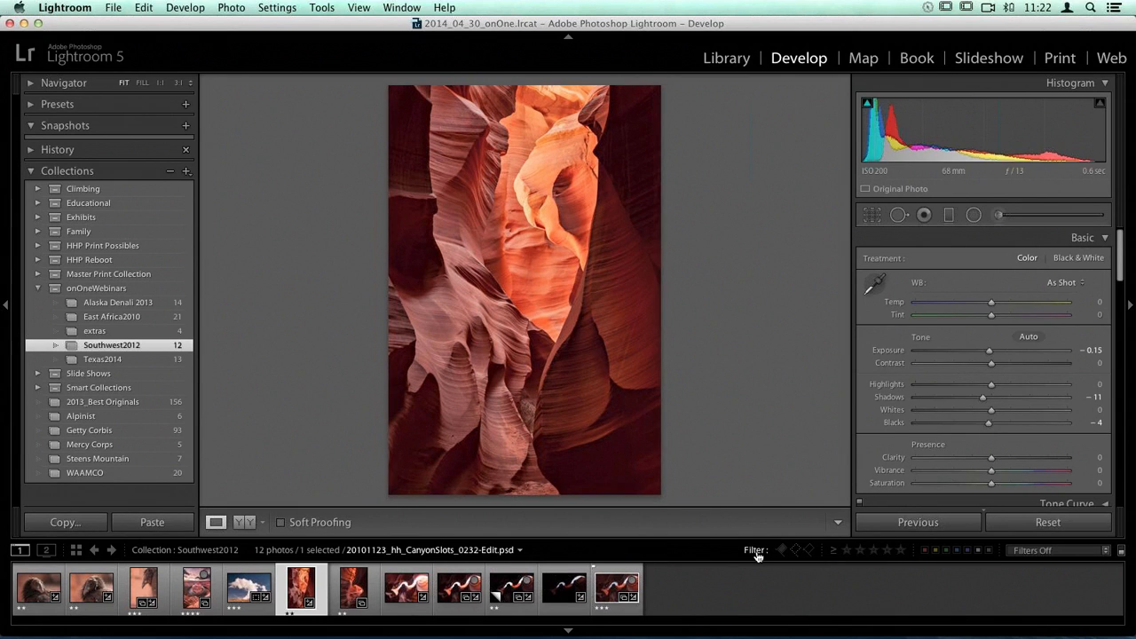
key("Right")
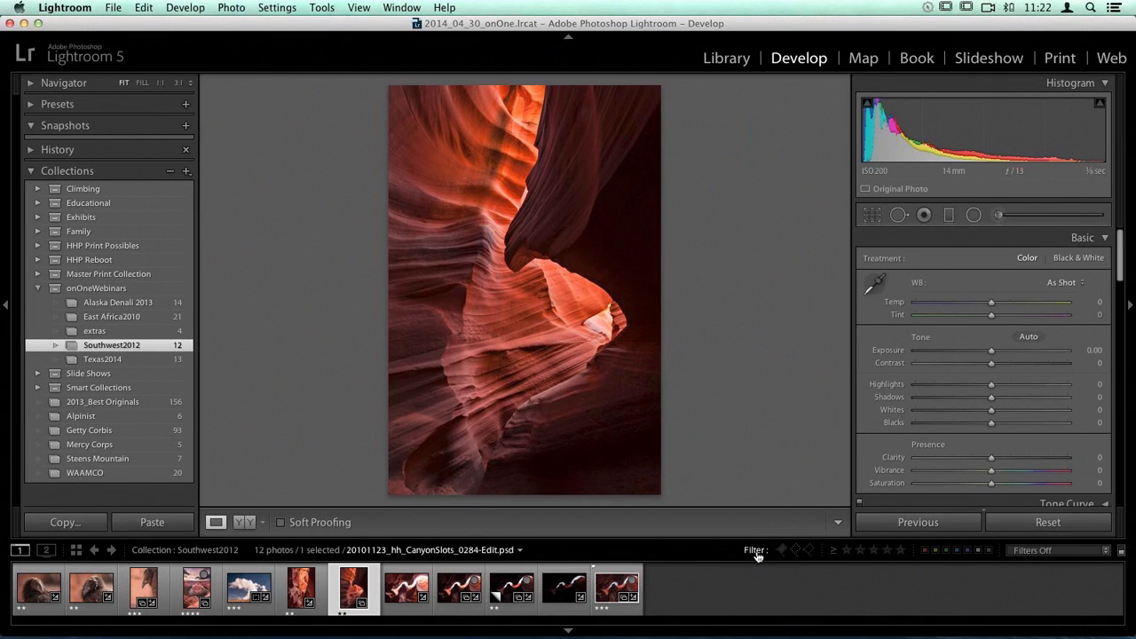
key("Left")
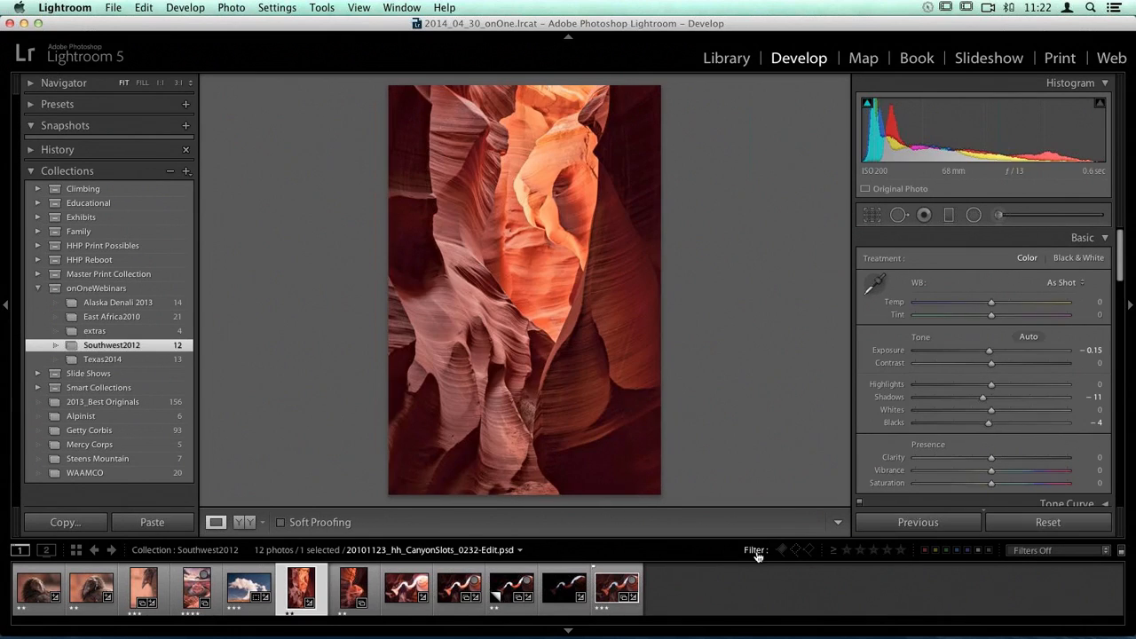
key("Left")
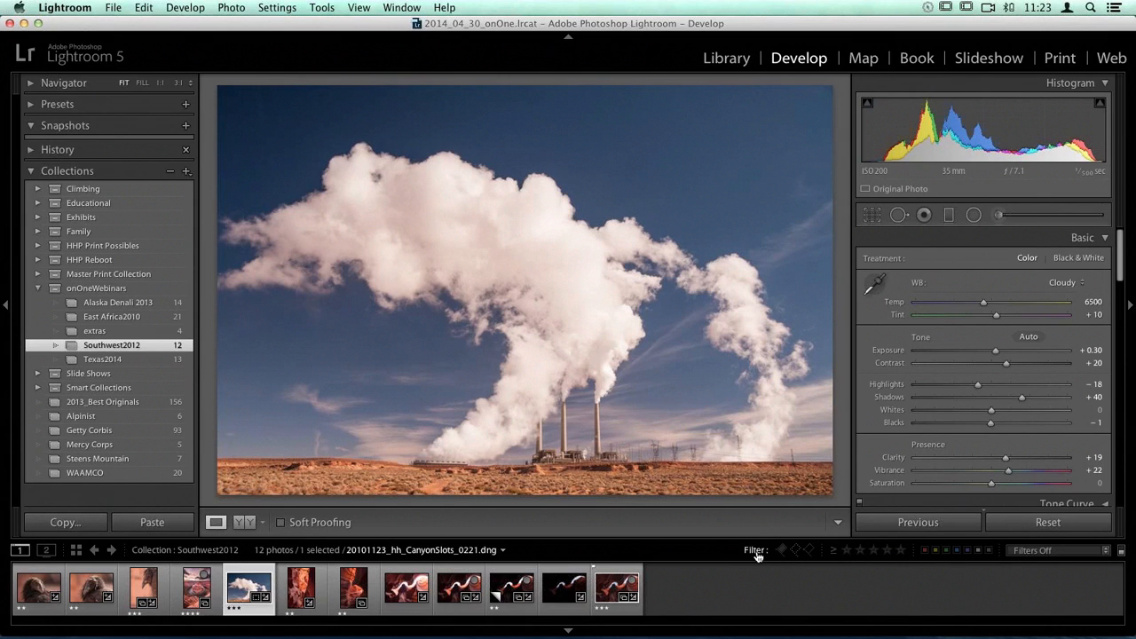
key("Right")
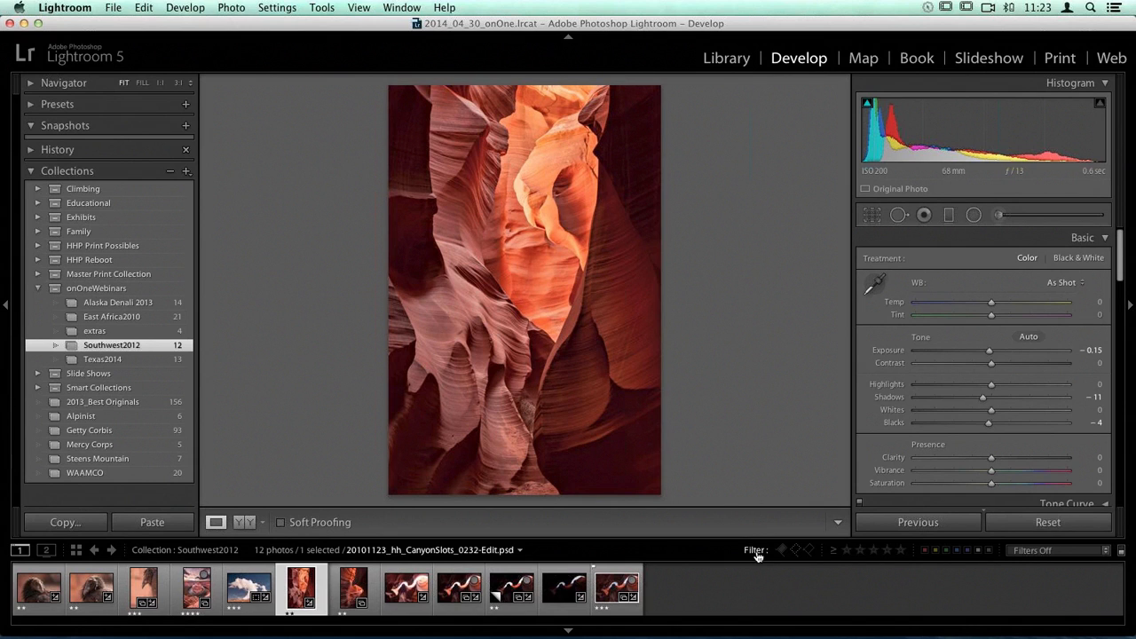
key("Right")
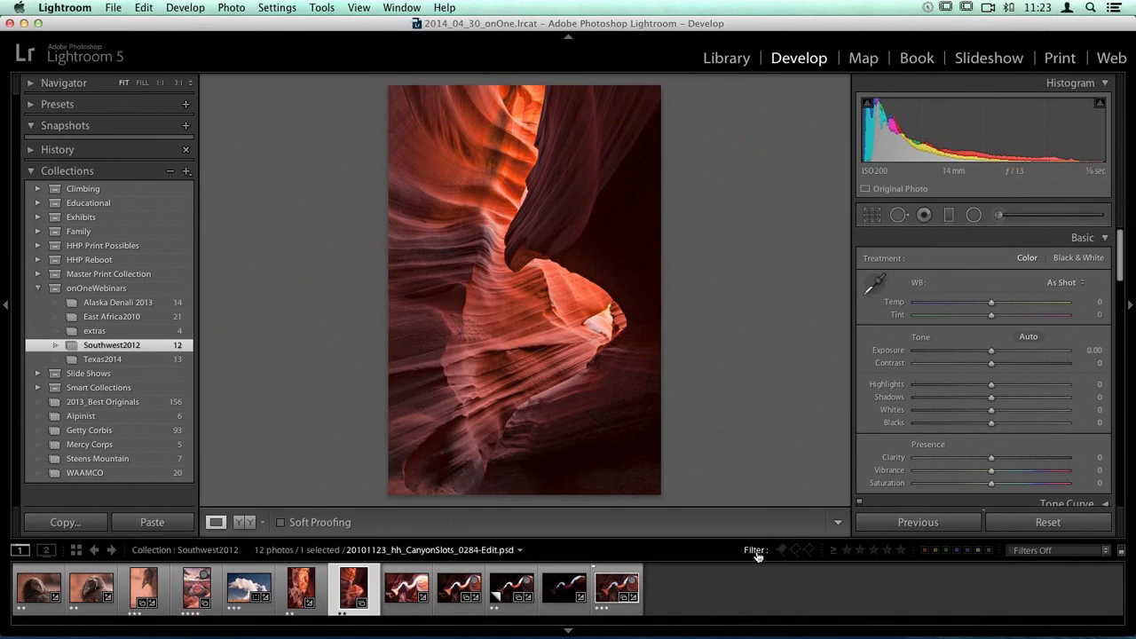
Step: Filter the filmstrip to unflagged photos and examine the four slot canyon exposures from CanyonSlots_0341 to 0344
left_click(794, 550)
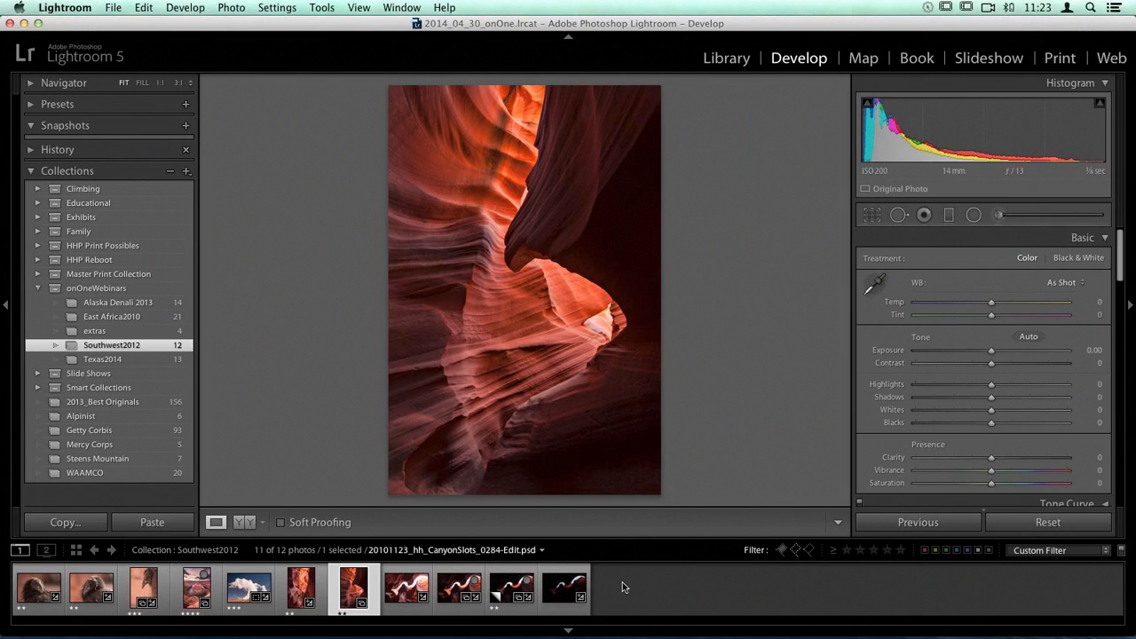
key("Right")
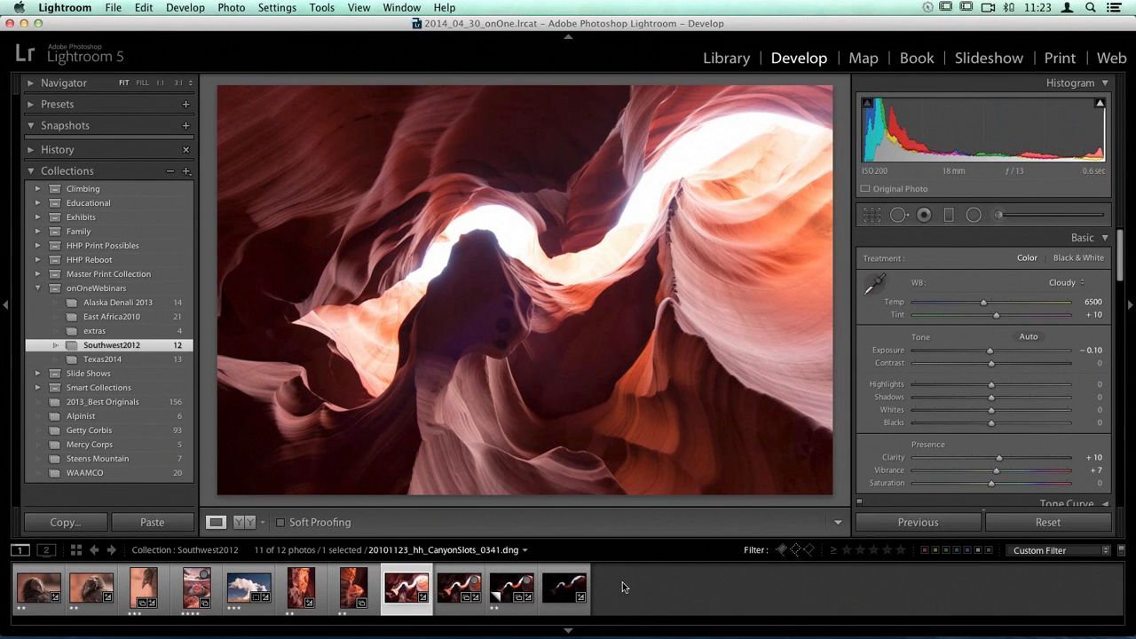
key("Right")
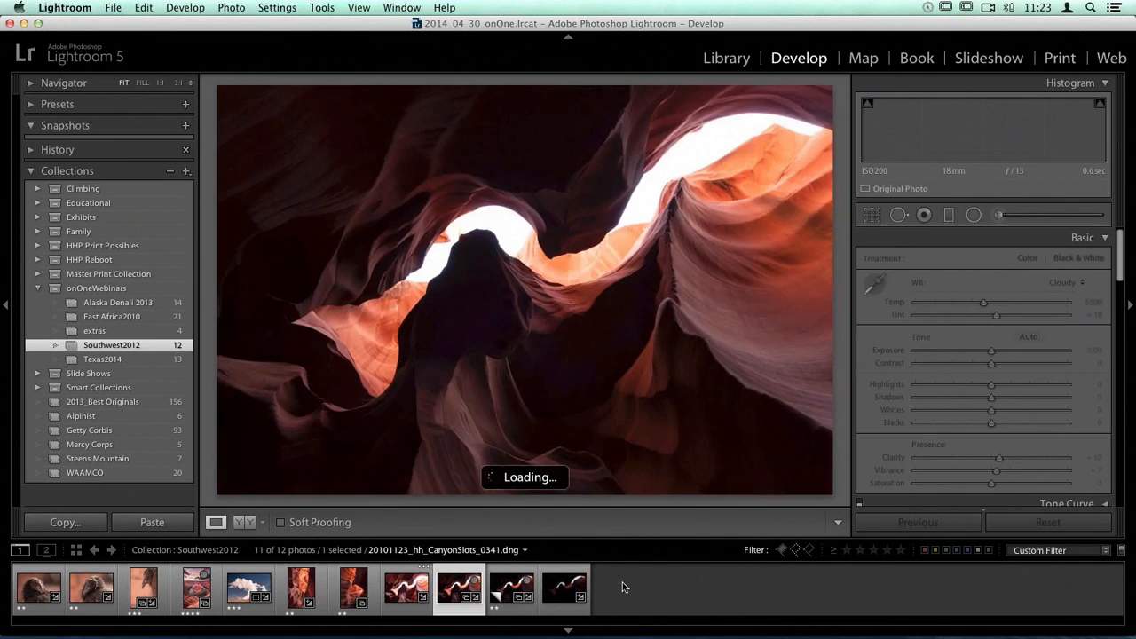
key("Right")
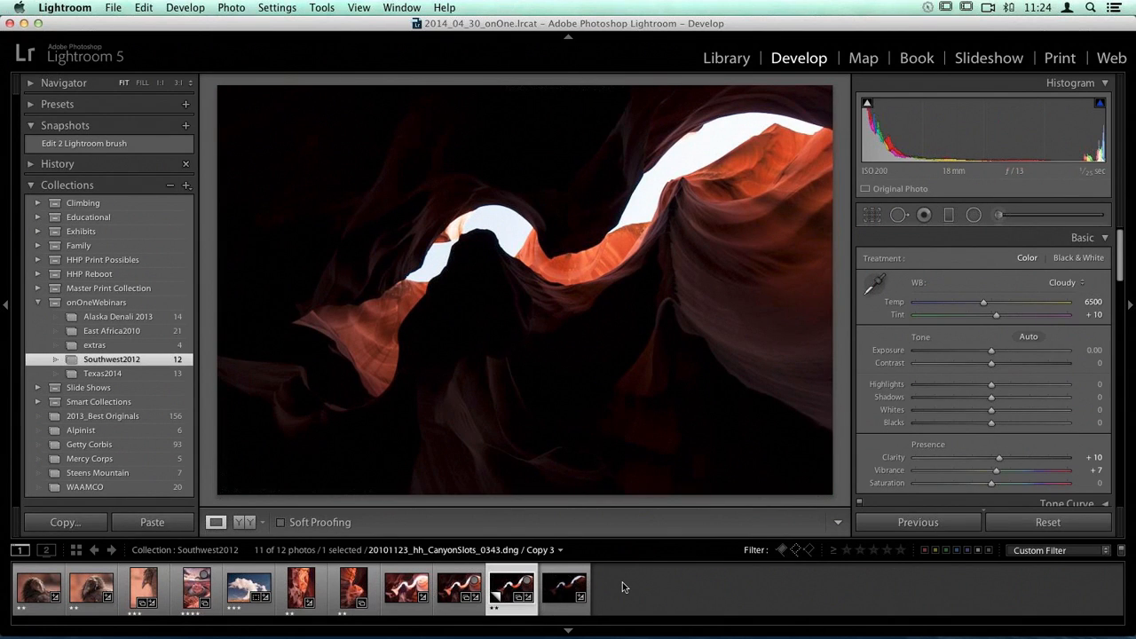
key("Right")
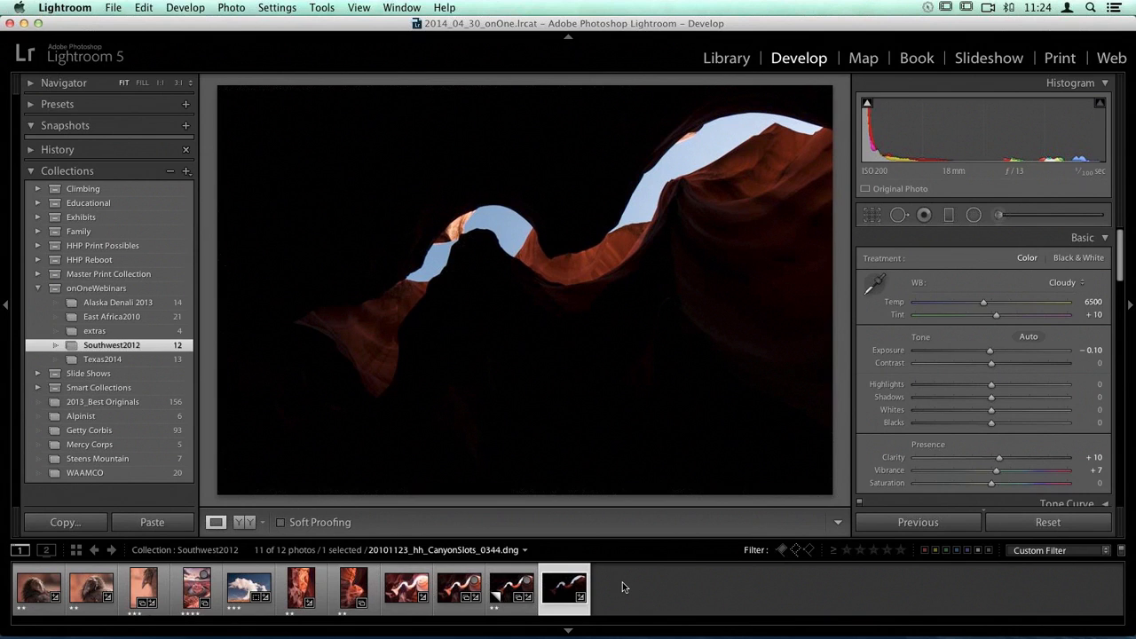
Step: Test an exposure of -5.00 on the CanyonSlots_0342 photo and bring it back up to -0.05
key("Left")
key("Left")
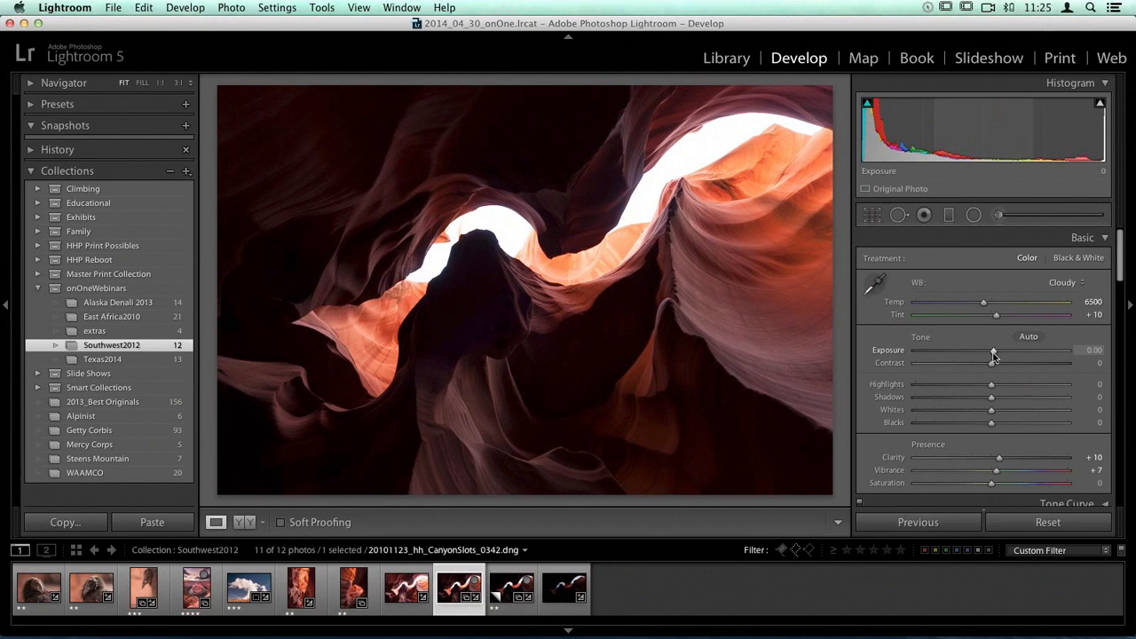
left_click_drag(991, 351, 899, 351)
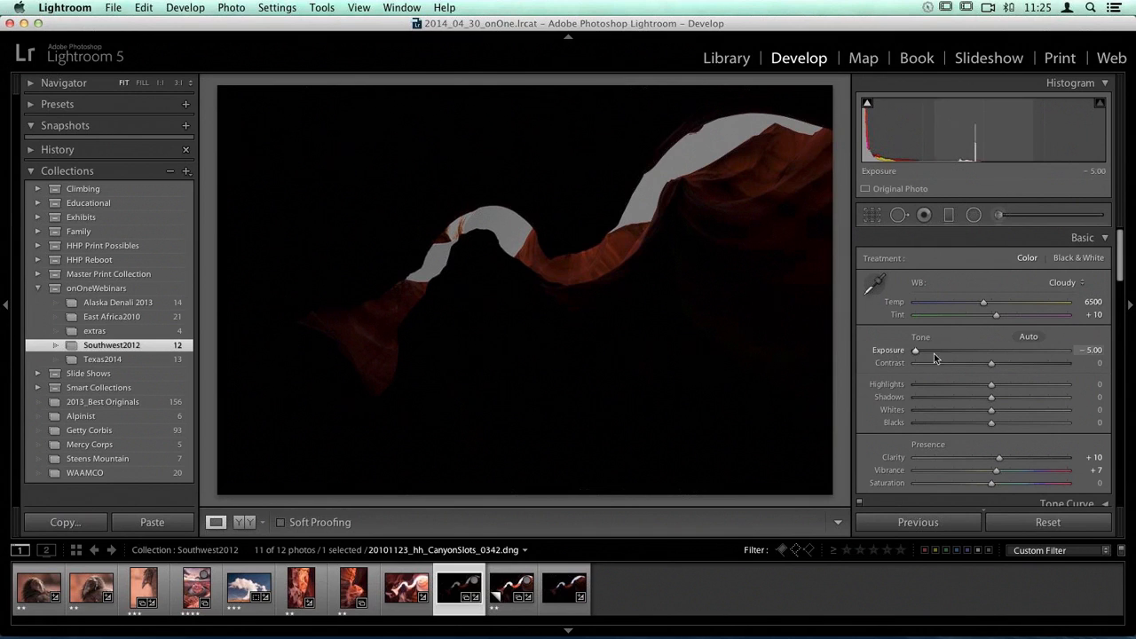
left_click_drag(916, 355, 991, 360)
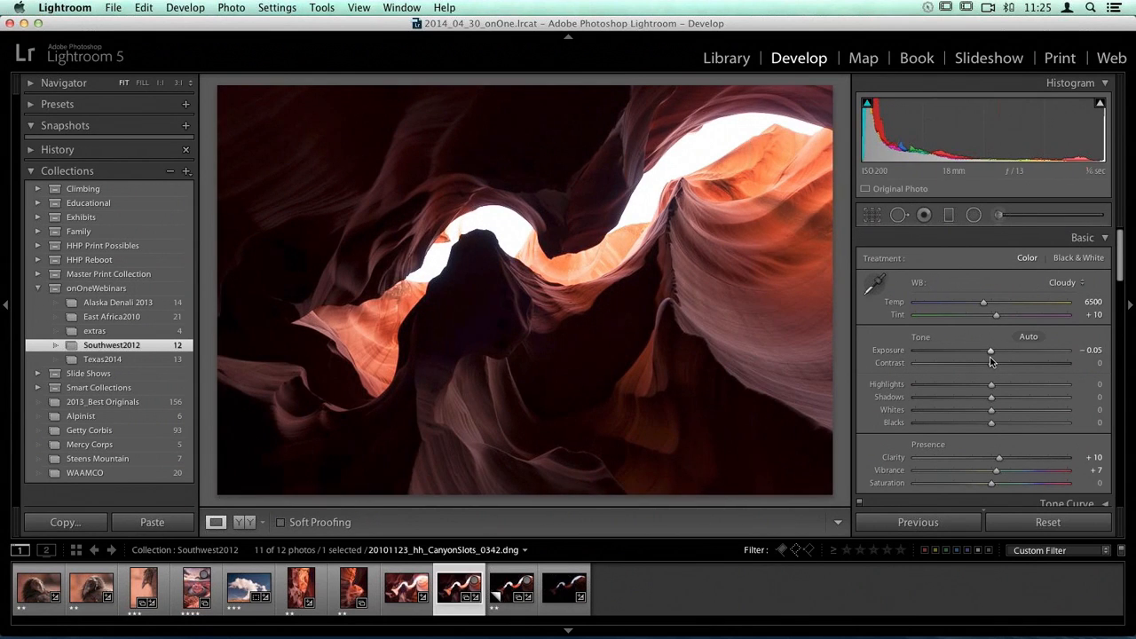
Step: Raise the exposure of CanyonSlots_0343 Copy 3 to +3.85 and inspect the noise in its upper shadows at 1:1
left_click(510, 583)
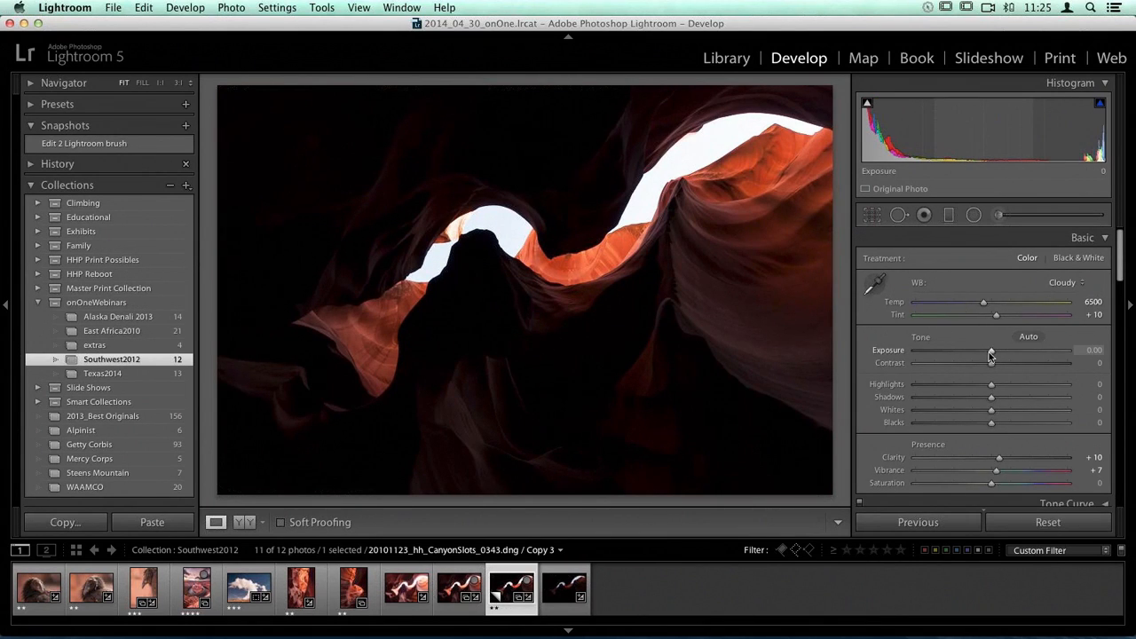
left_click_drag(993, 353, 1049, 355)
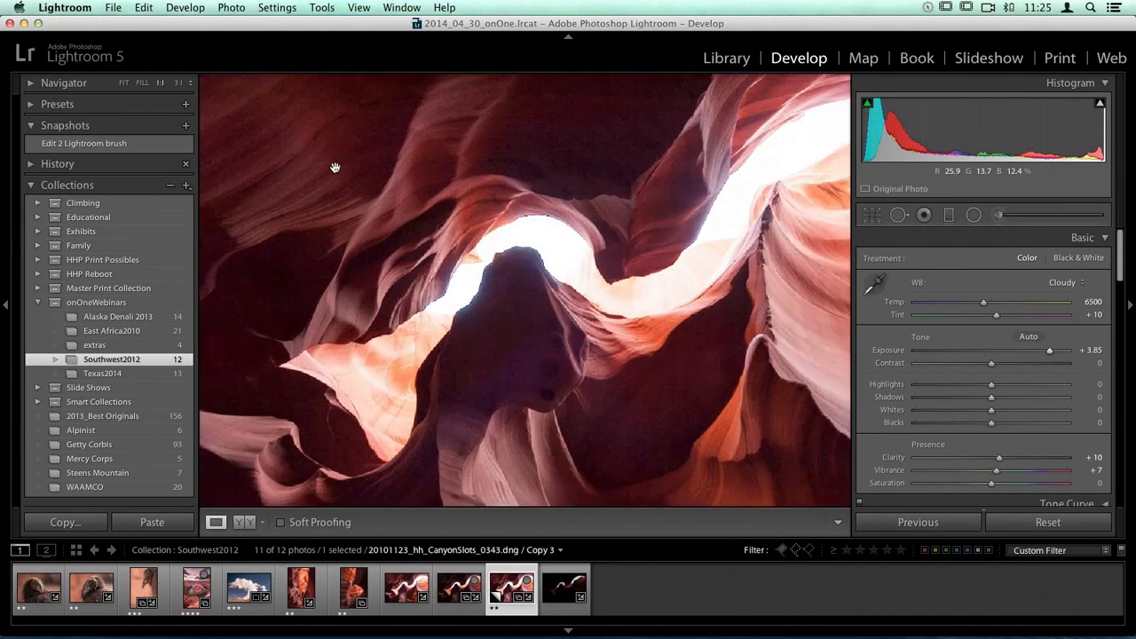
left_click(336, 168)
left_click_drag(334, 169, 552, 226)
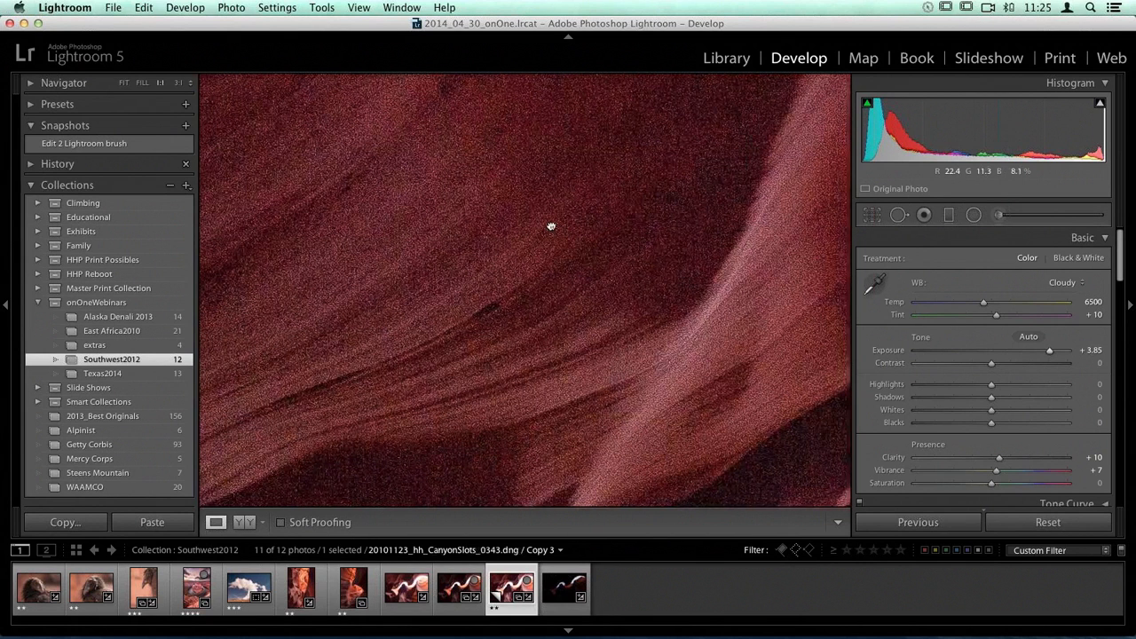
left_click(551, 227)
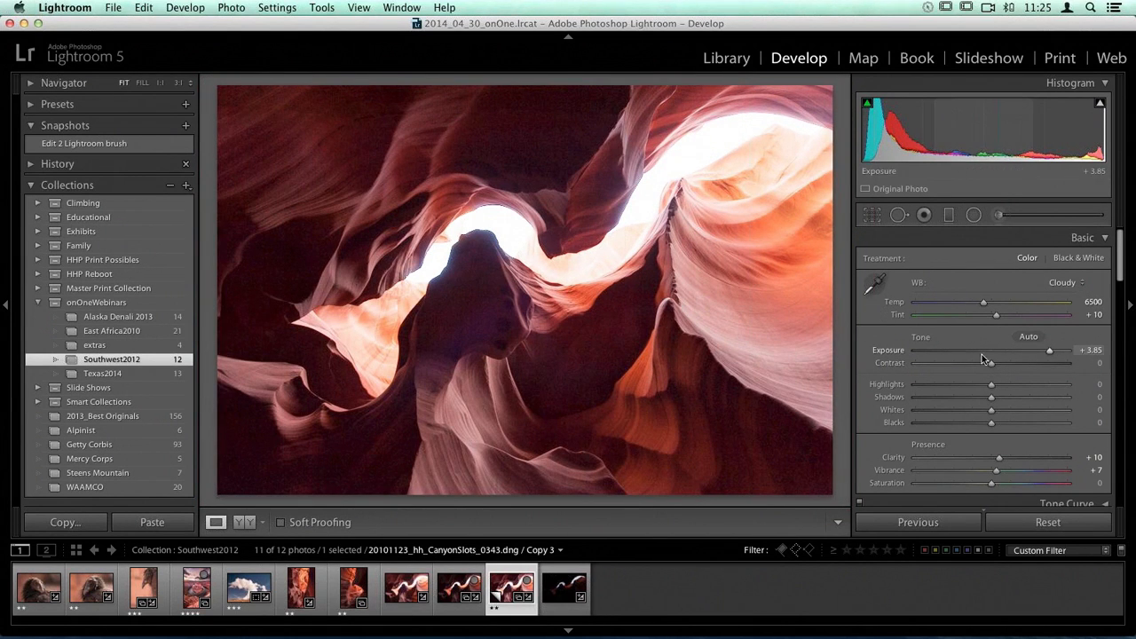
Step: Set the exposure of CanyonSlots_0343 Copy 3 to -0.05
left_click_drag(1039, 352, 991, 351)
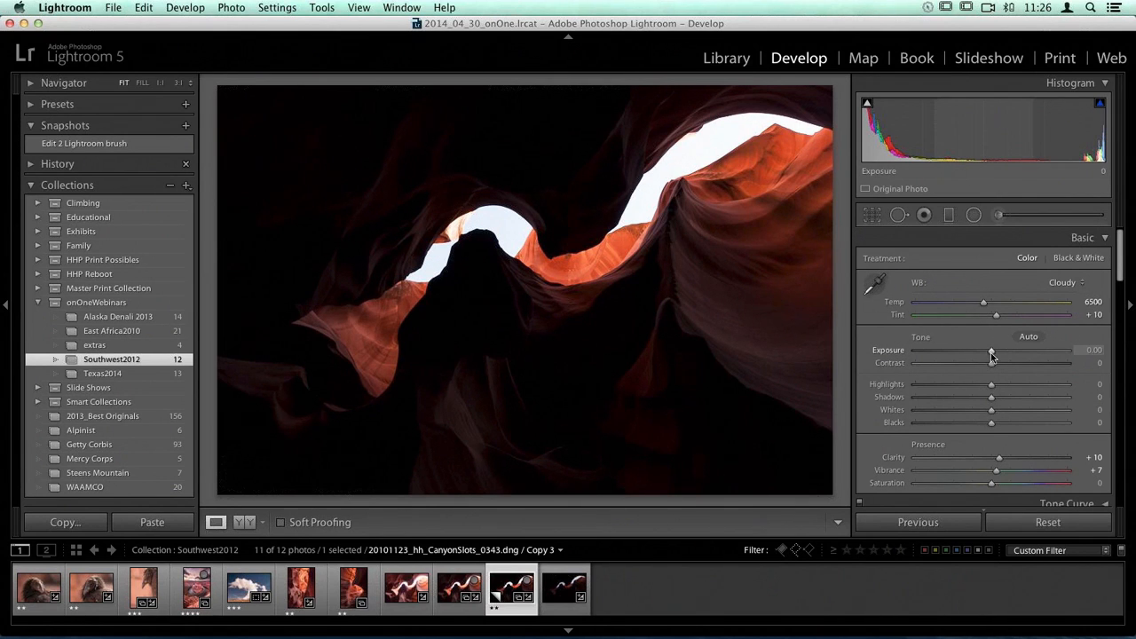
mouse_move(991, 353)
left_mouse_down()
mouse_move(1026, 361)
mouse_move(991, 358)
left_mouse_up()
Step: Turn on Solo Mode for the Develop adjustment sections so only one stays expanded at a time
scroll(990, 356, "down", 15)
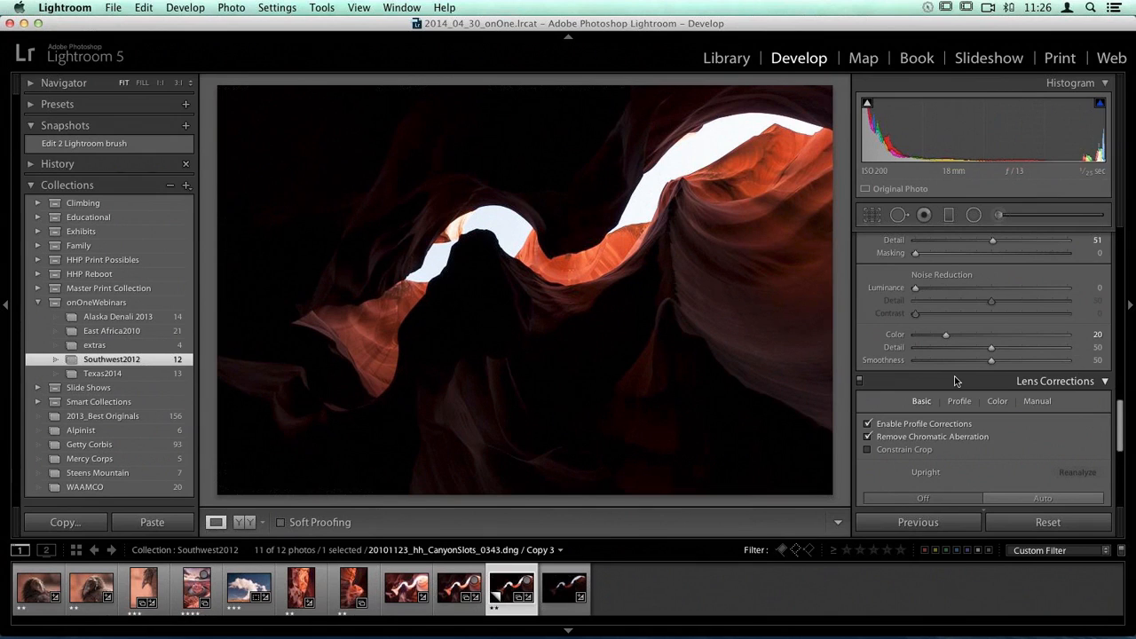
scroll(955, 380, "up", 10)
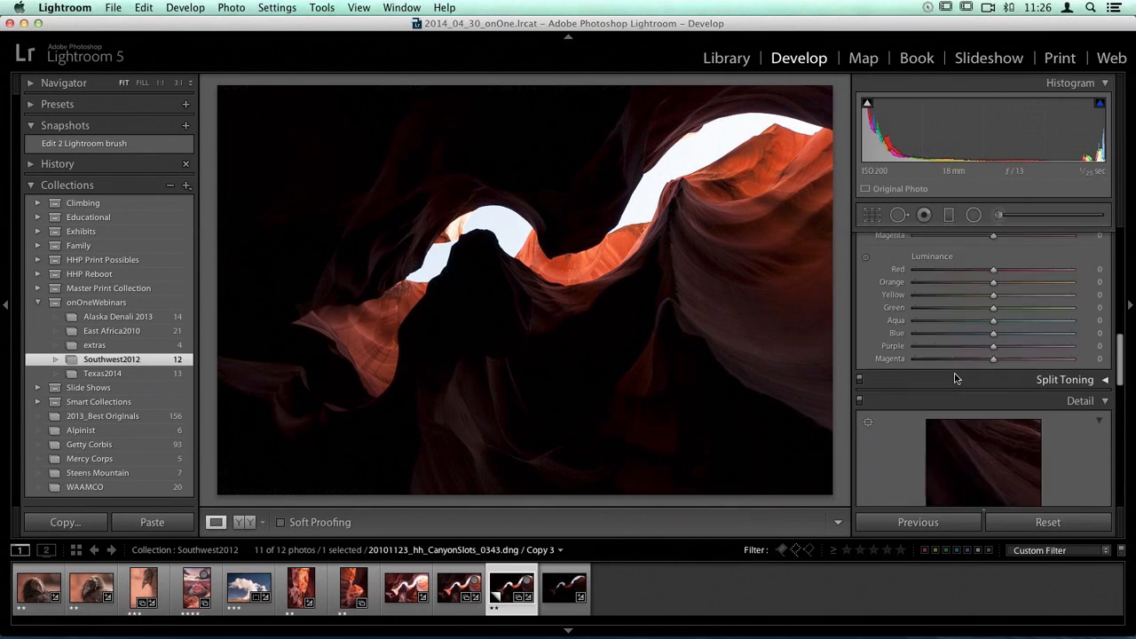
scroll(955, 381, "up", 5)
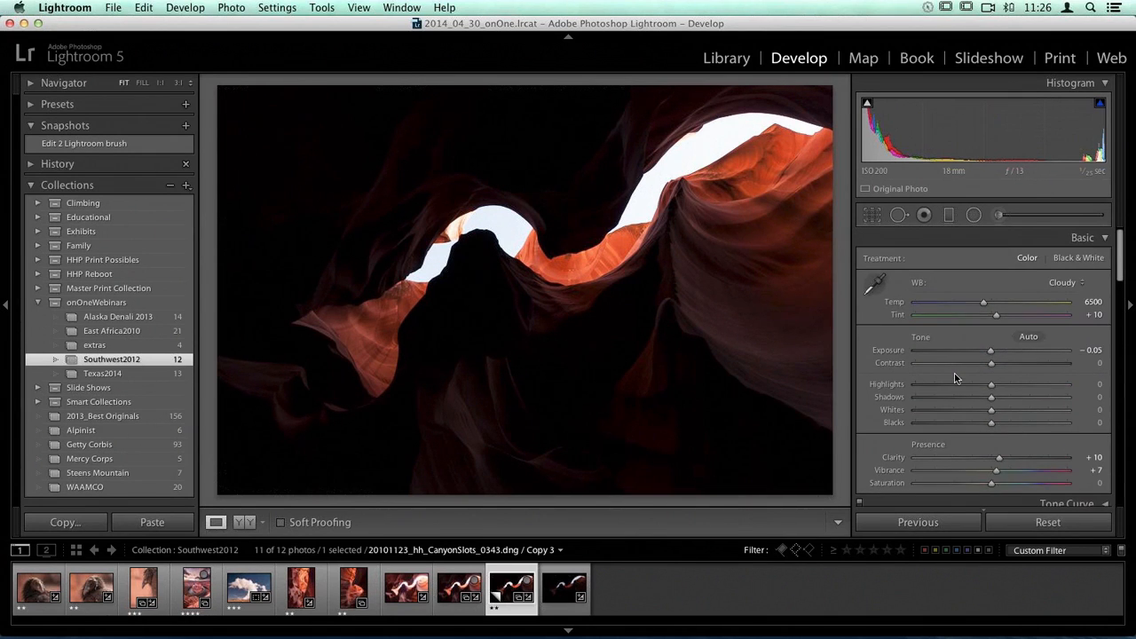
right_click(1004, 240)
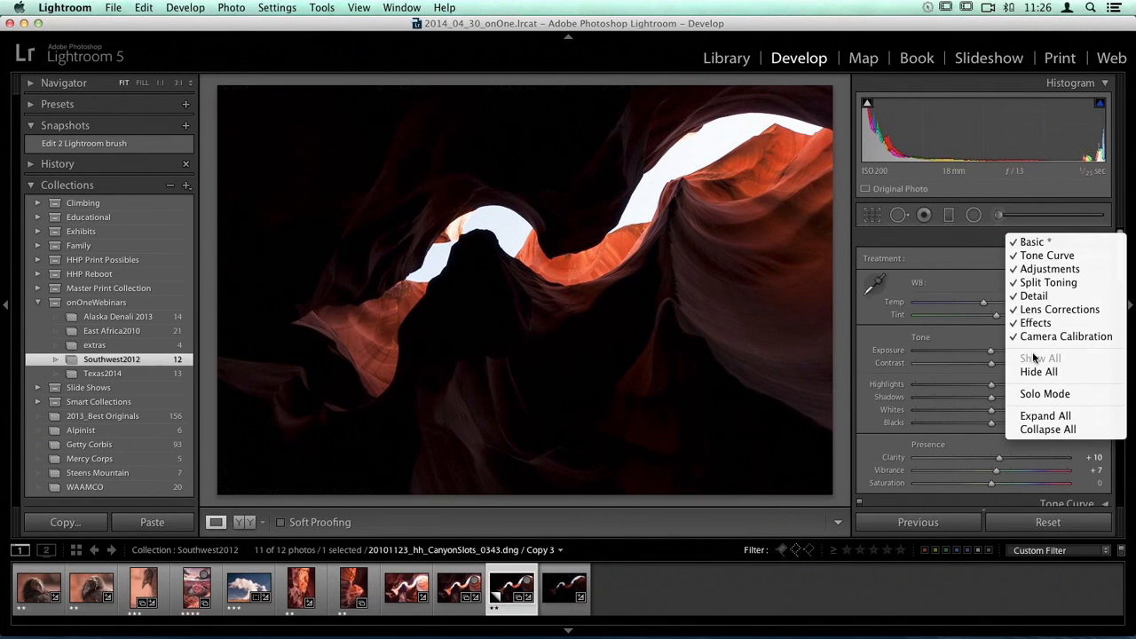
left_click(1022, 393)
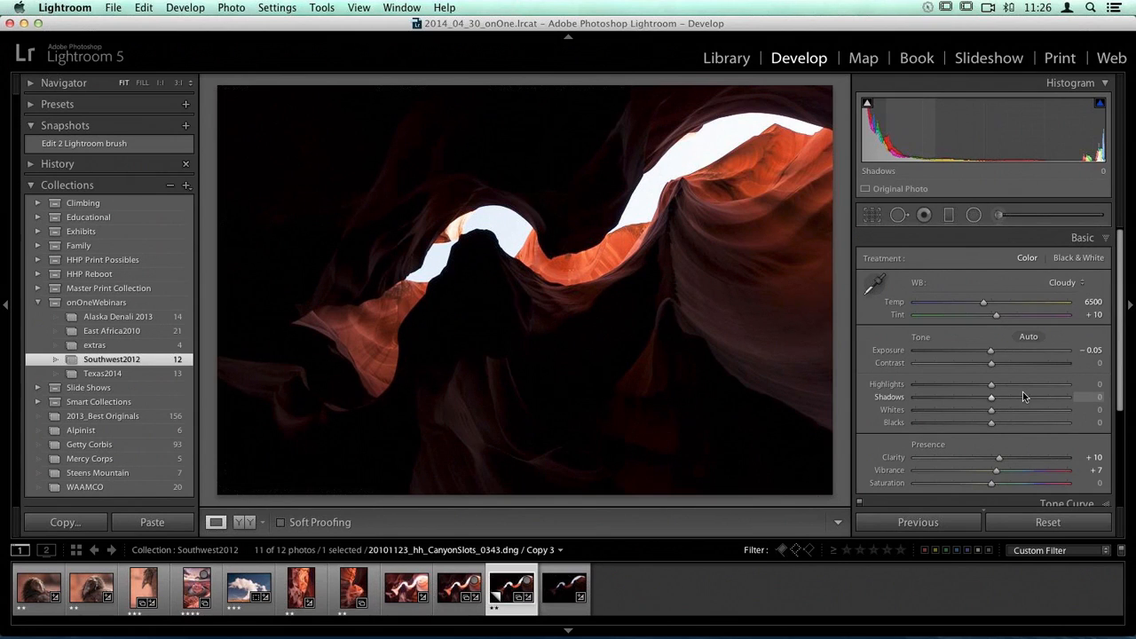
Step: Look through the collapsed adjustment sections and open the Lens Corrections settings of CanyonSlots_0343 Copy 3
scroll(1006, 318, "down", 2)
scroll(1006, 319, "down", 2)
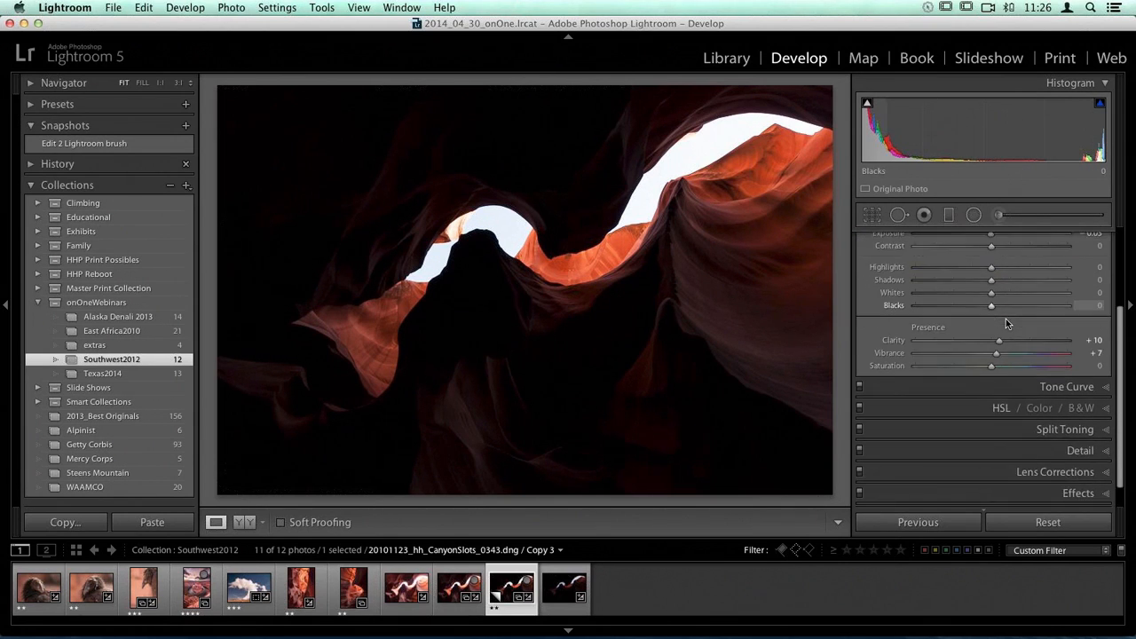
scroll(1006, 318, "up", 4)
scroll(1006, 318, "down", 4)
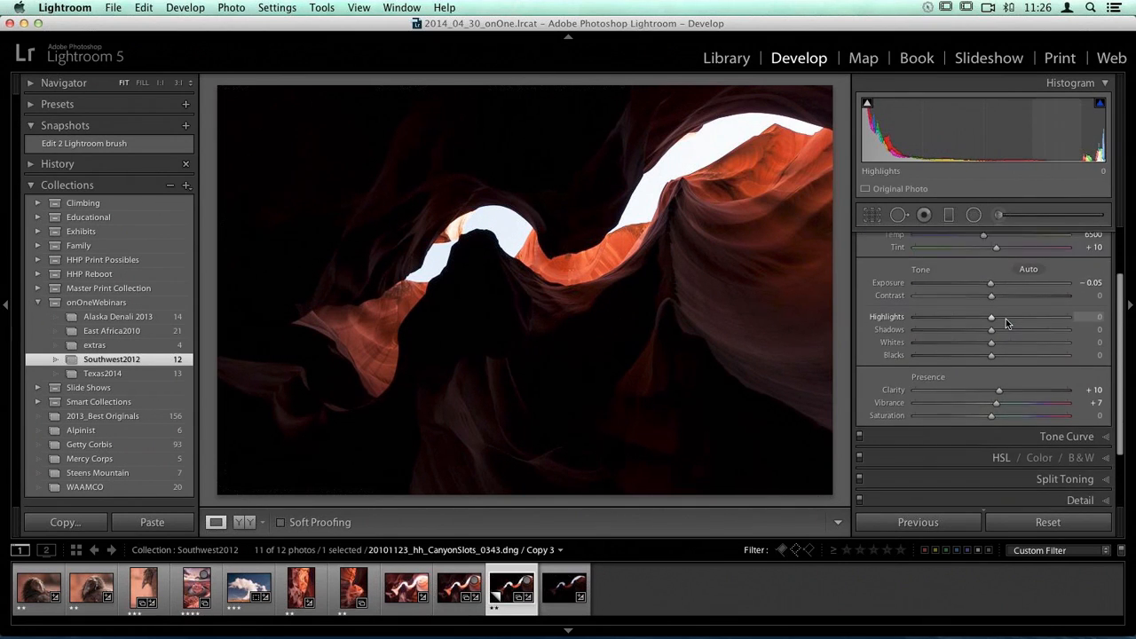
left_click(1056, 470)
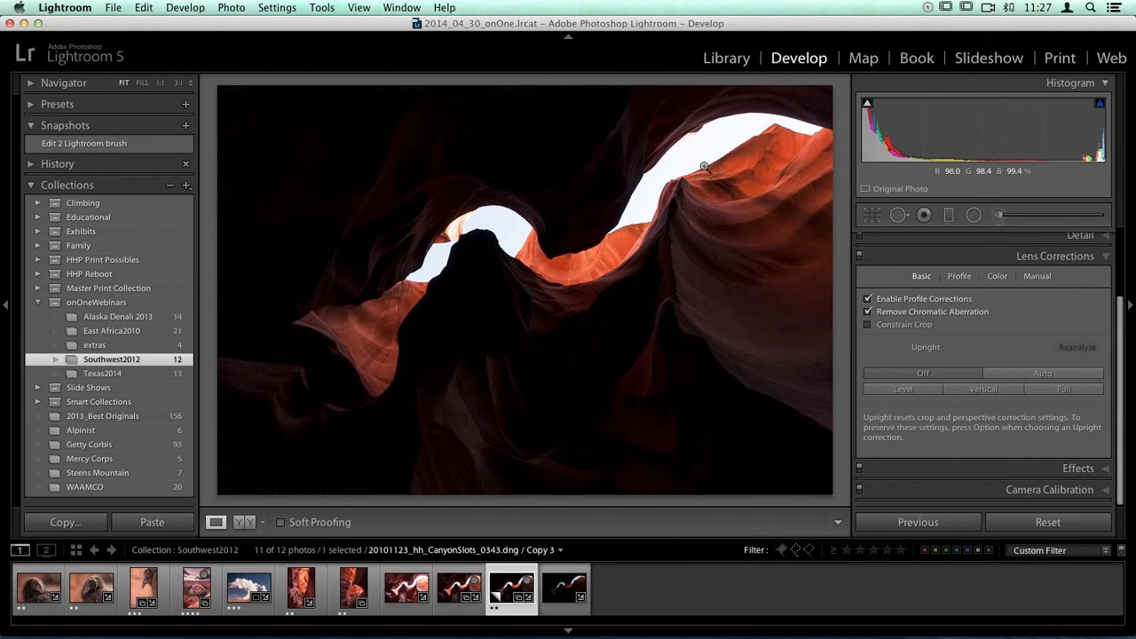
Step: Return to the Basic adjustments and set the contrast of CanyonSlots_0343 Copy 3 to -38
scroll(950, 353, "up", 5)
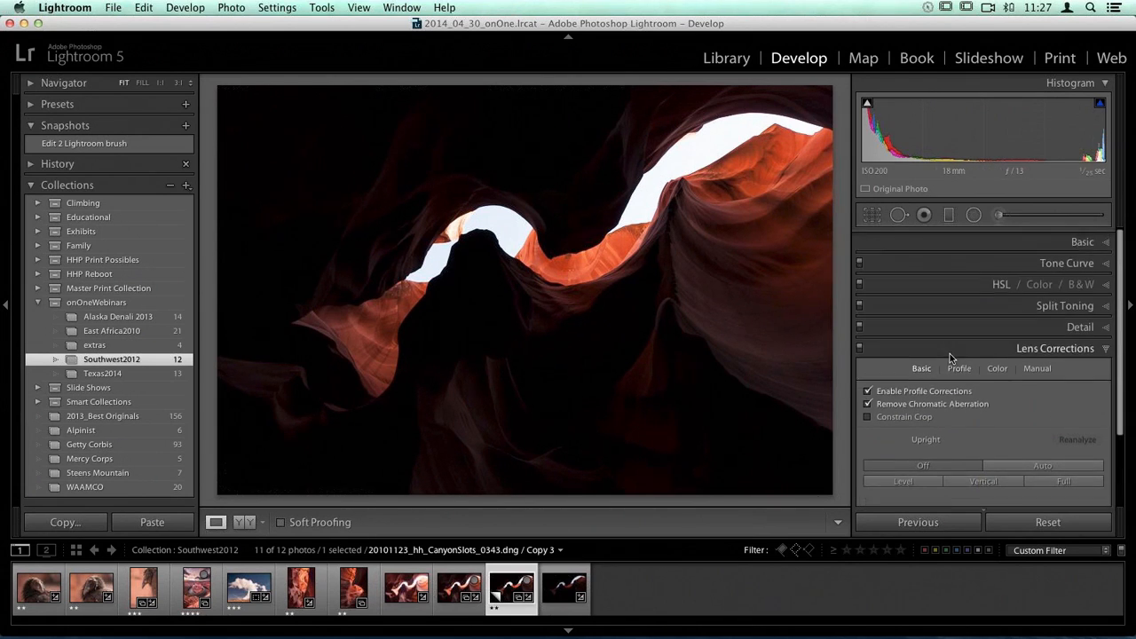
left_click(1083, 238)
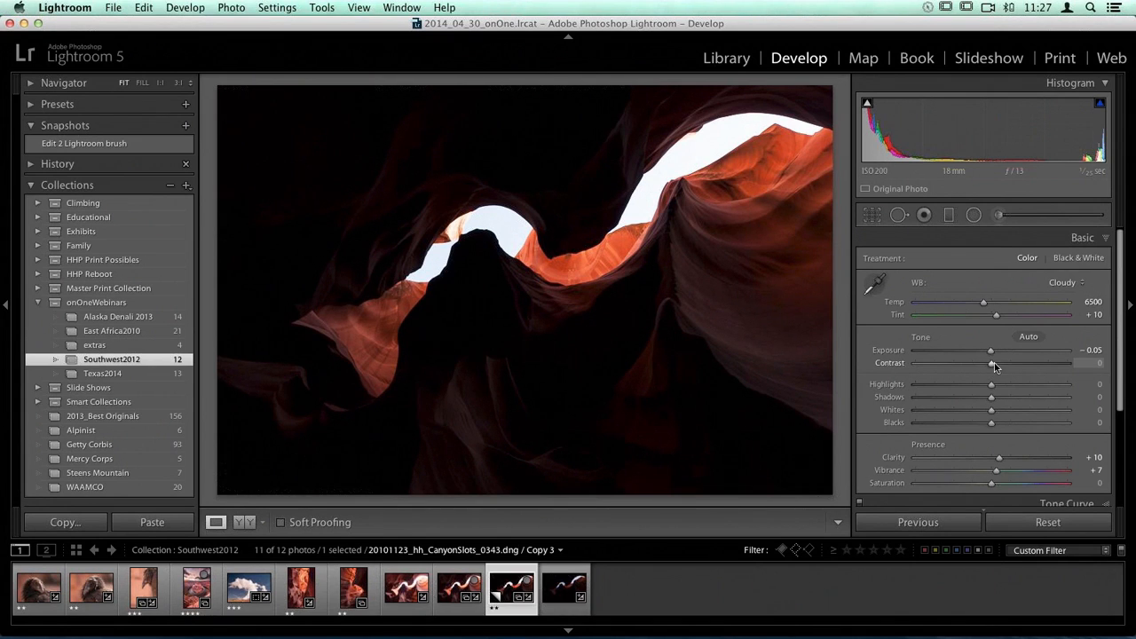
left_click_drag(994, 362, 965, 367)
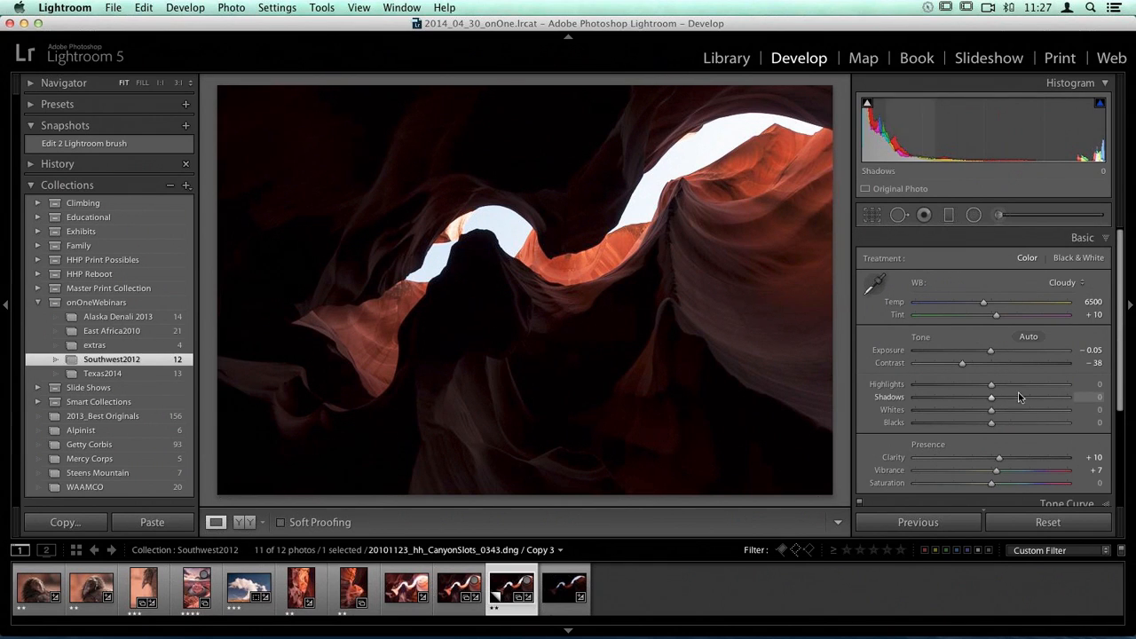
scroll(1035, 375, "down", 2)
scroll(1035, 372, "down", 5)
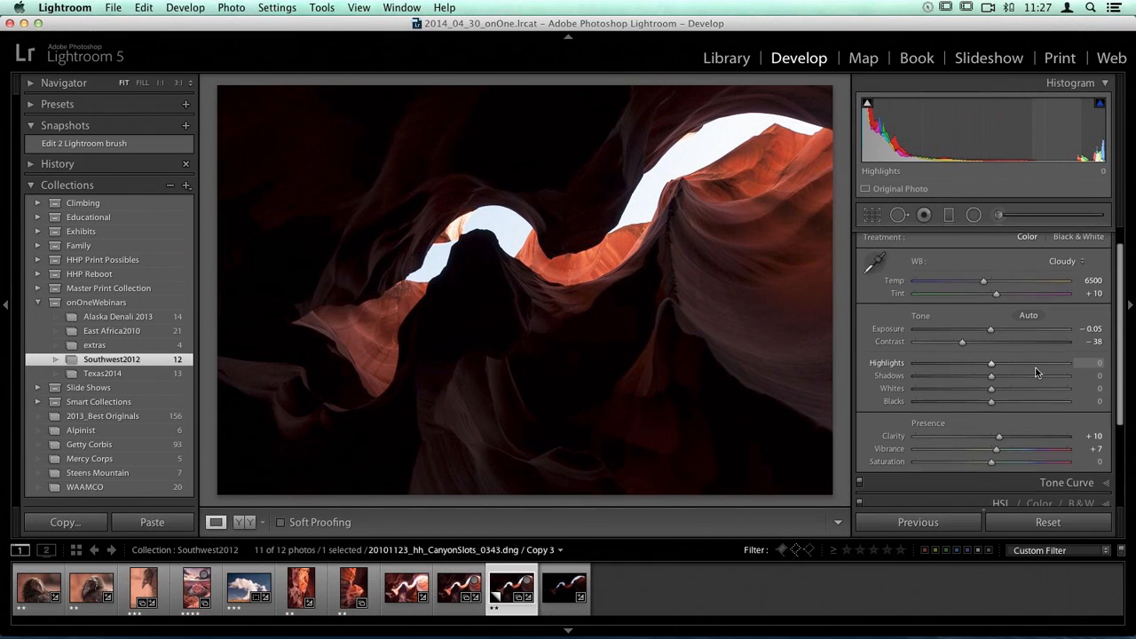
scroll(1034, 372, "up", 4)
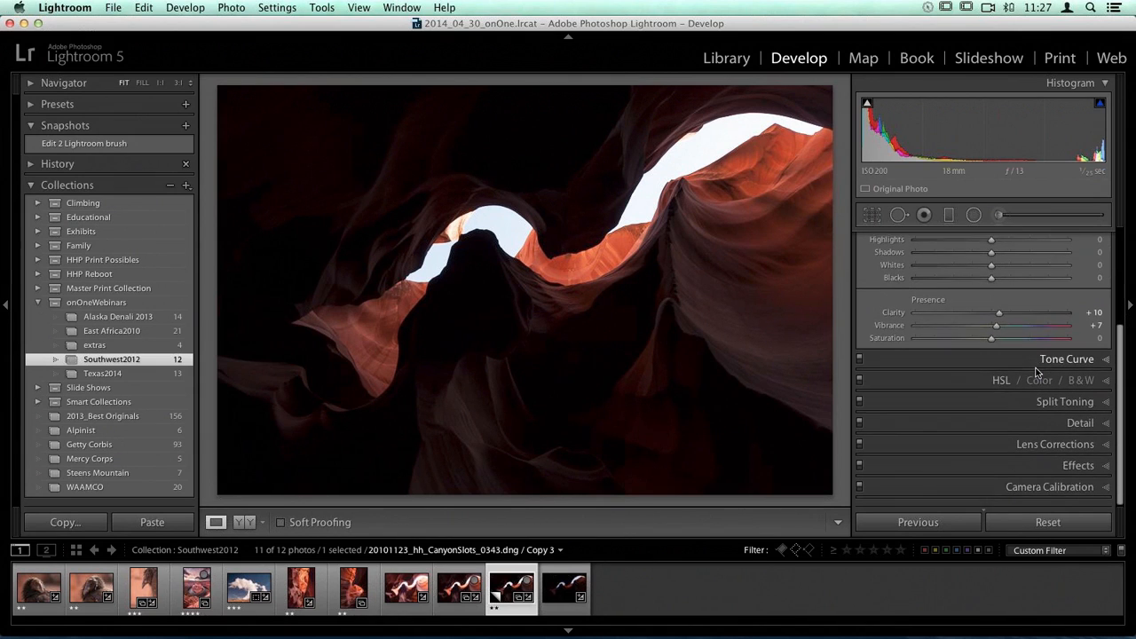
scroll(1035, 371, "up", 1)
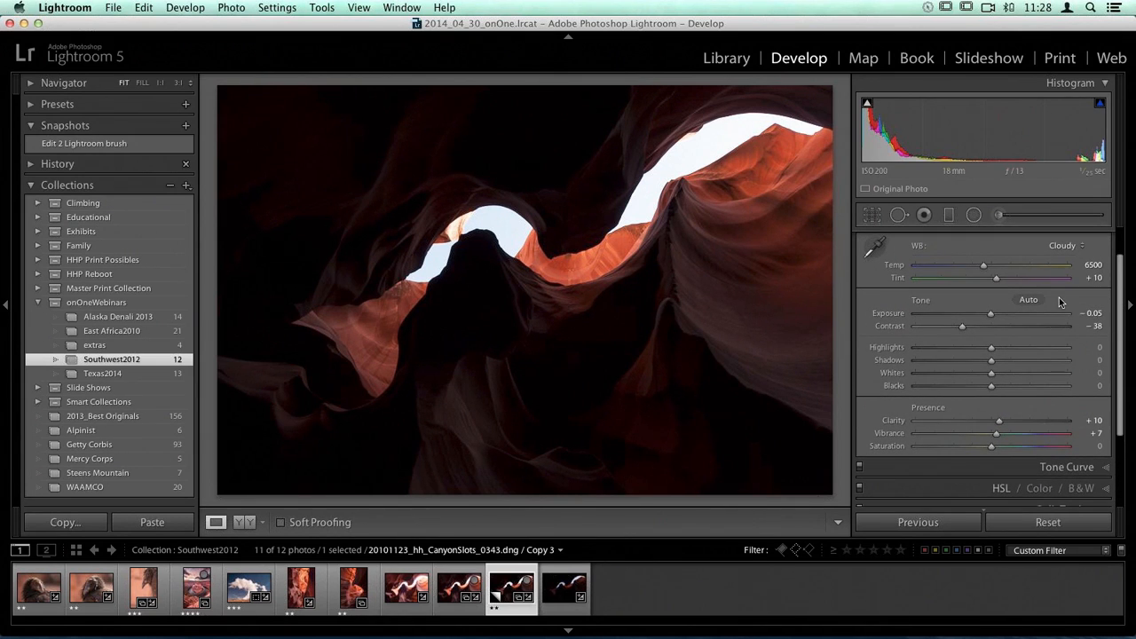
Step: Set the whites of CanyonSlots_0343 Copy 3 to -6 and the blacks to +15, checking the clipping previews
scroll(1049, 348, "down", 1)
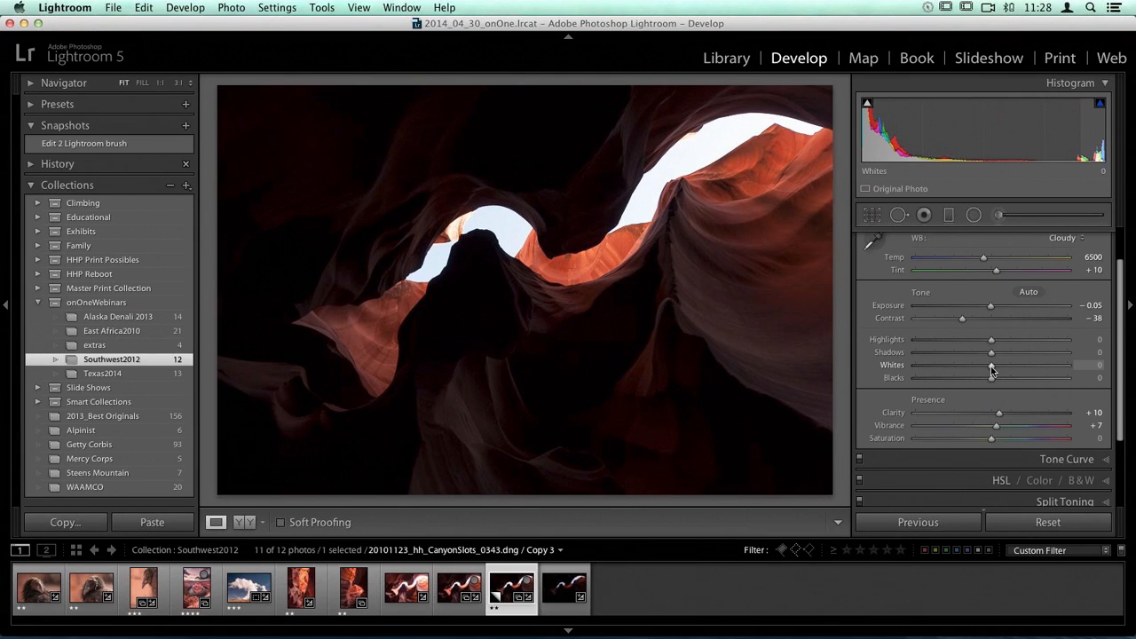
key("alt")
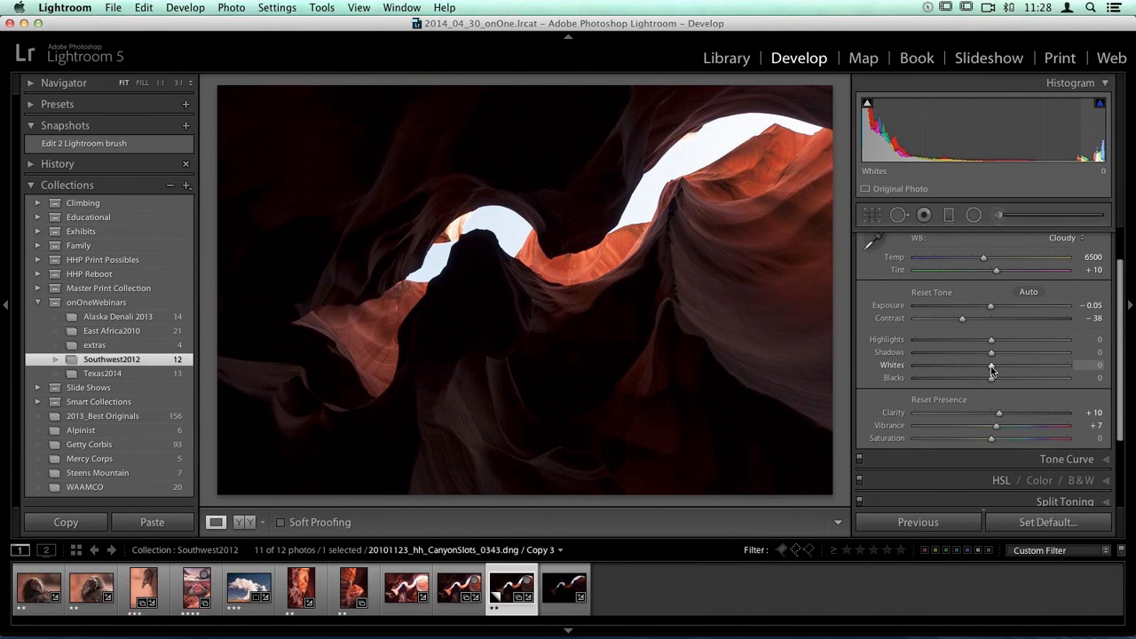
left_click(991, 371, "alt")
left_click_drag(991, 371, 987, 371)
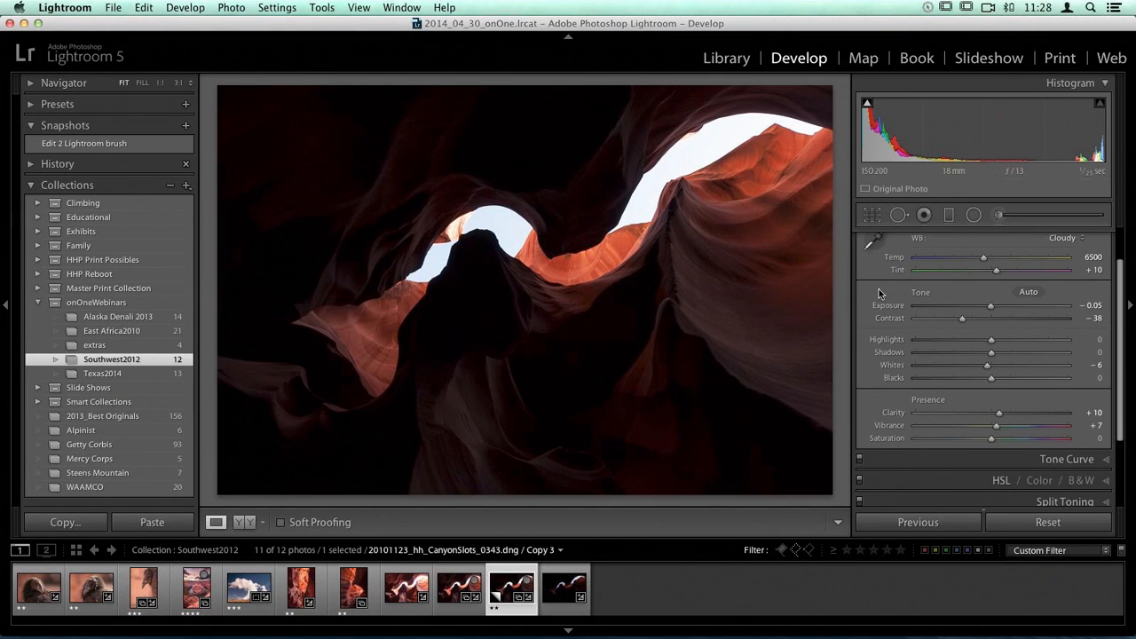
left_click(991, 379, "alt")
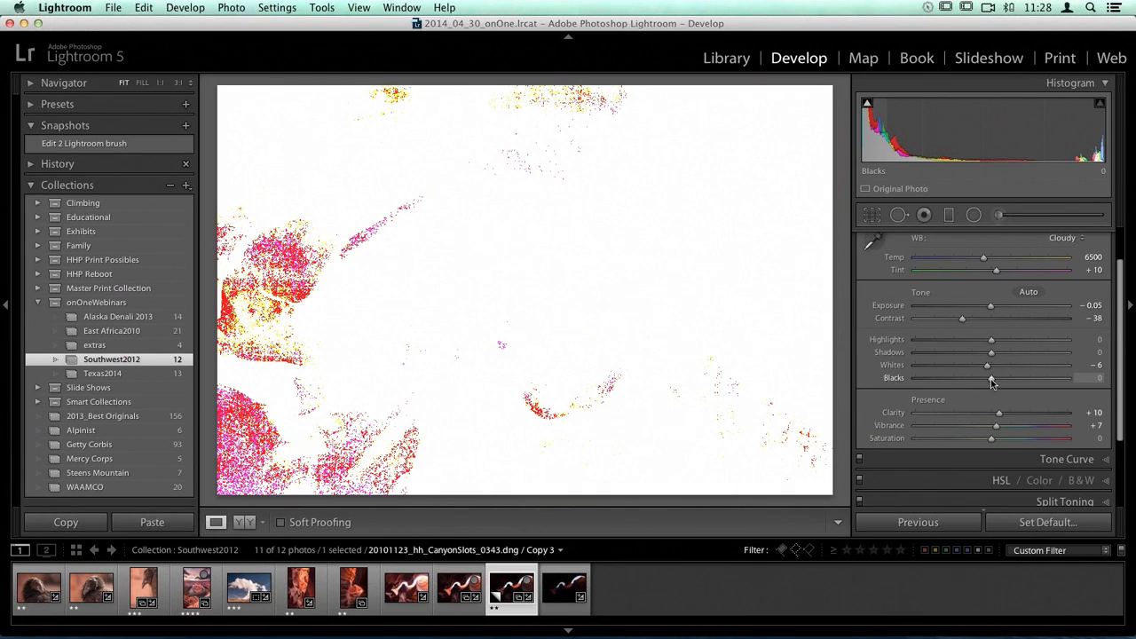
left_click_drag(991, 379, 1002, 378)
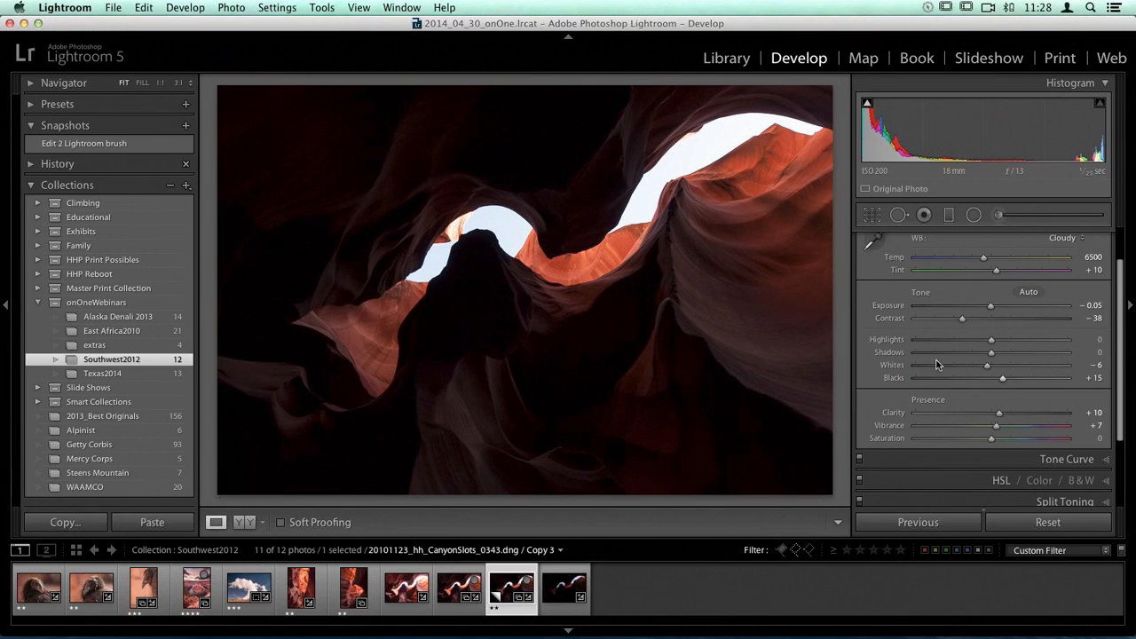
Step: Set the highlights of CanyonSlots_0343 Copy 3 to -31 and the shadows to +42
scroll(1030, 348, "down", 3)
scroll(1023, 331, "up", 3)
scroll(1024, 331, "up", 1)
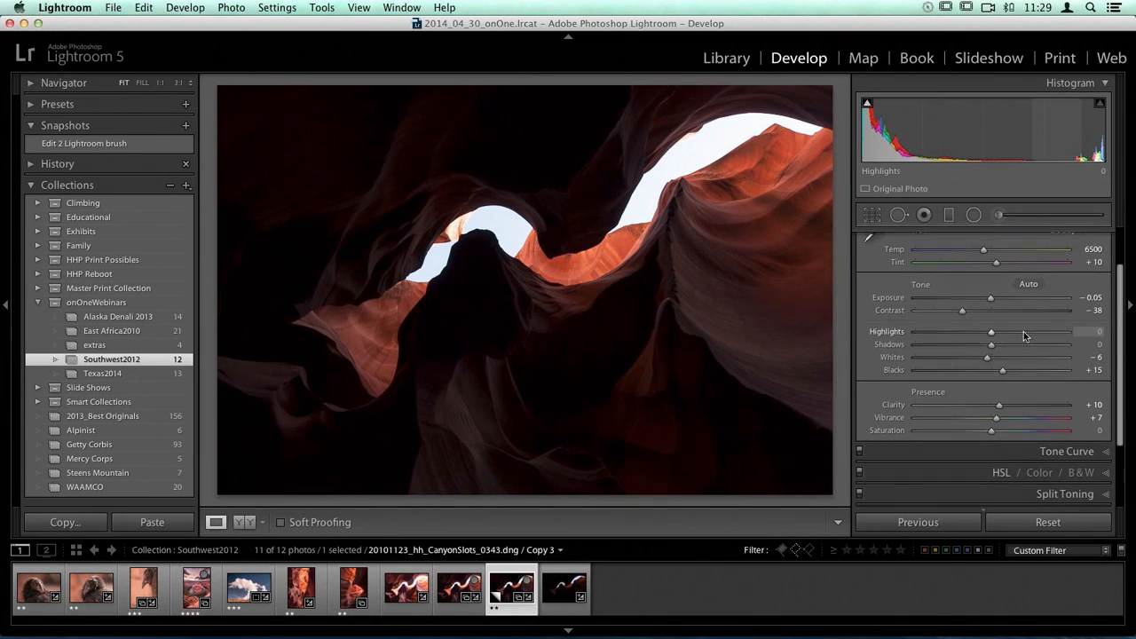
left_click_drag(992, 336, 967, 336)
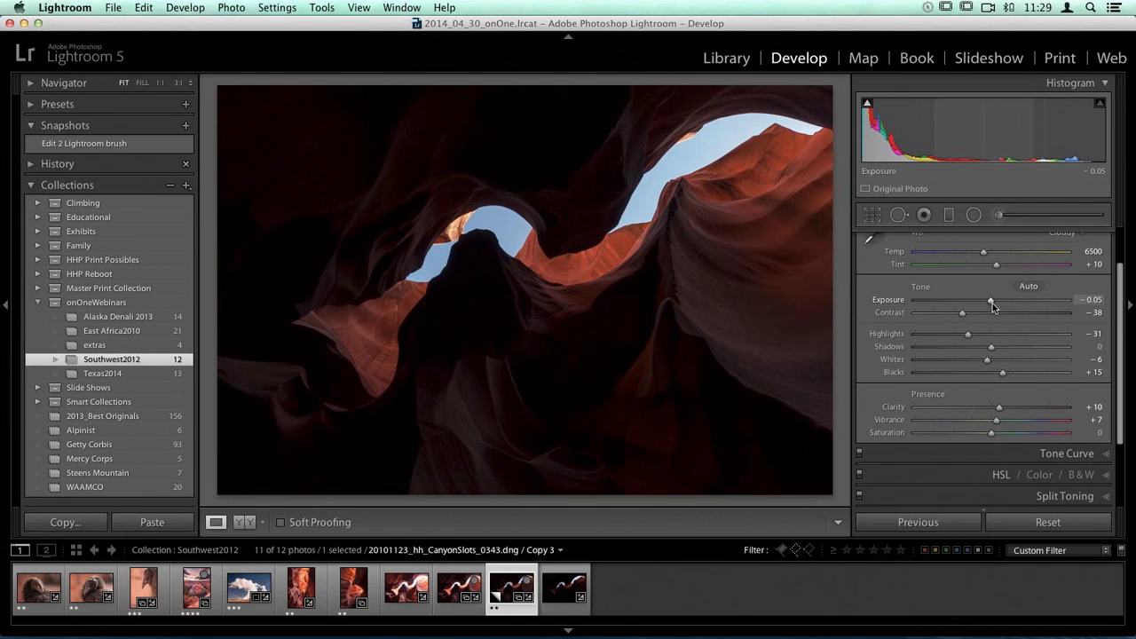
left_click_drag(969, 334, 1024, 354)
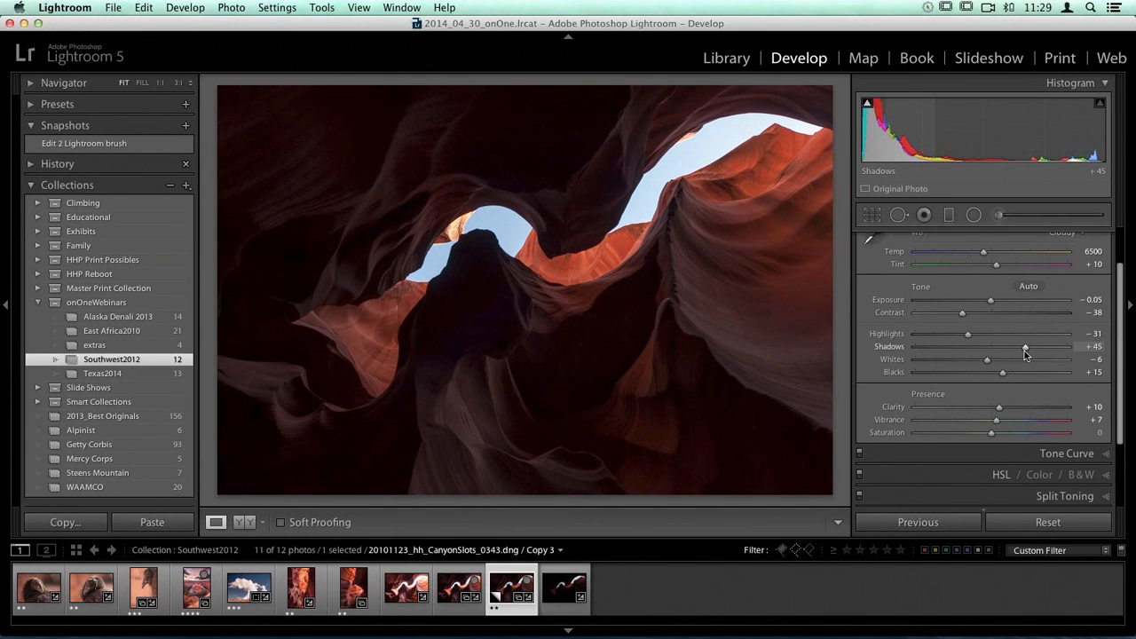
left_click_drag(1025, 354, 1022, 355)
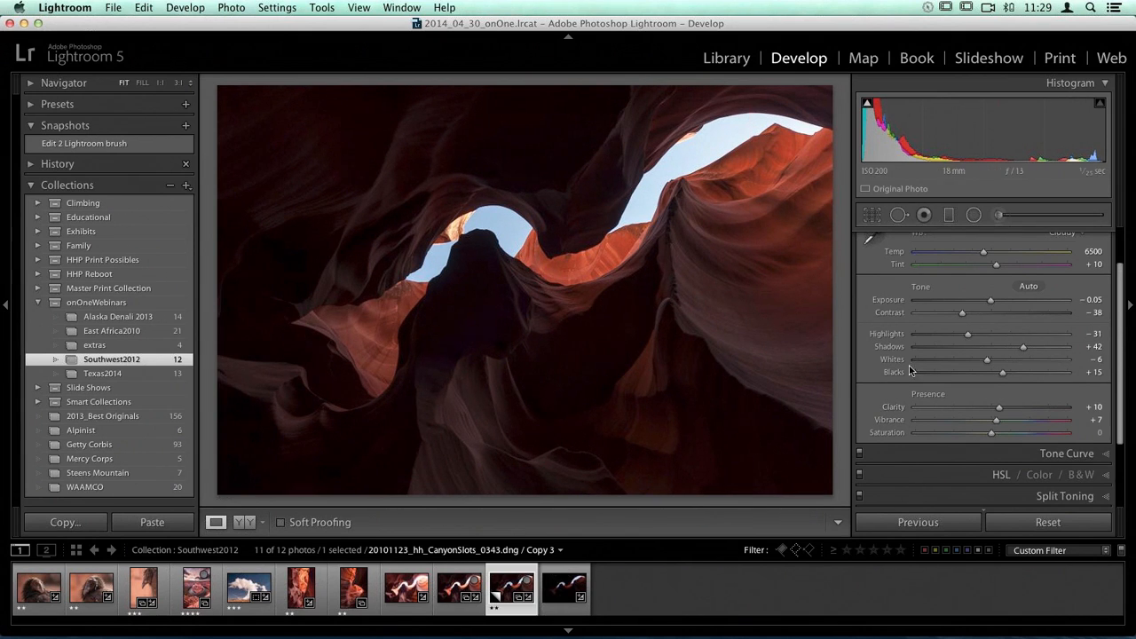
Step: Boost the sky's saturation with the HSL targeted adjustment, setting Blue to +14 and Aqua to +2
scroll(909, 366, "down", 3)
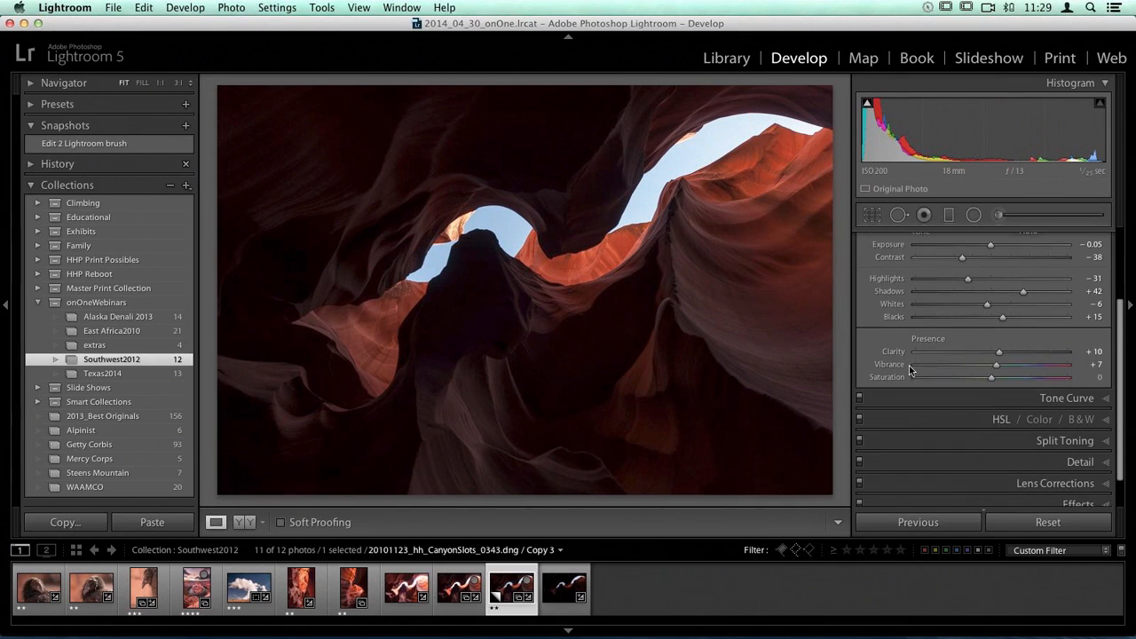
left_click(1002, 419)
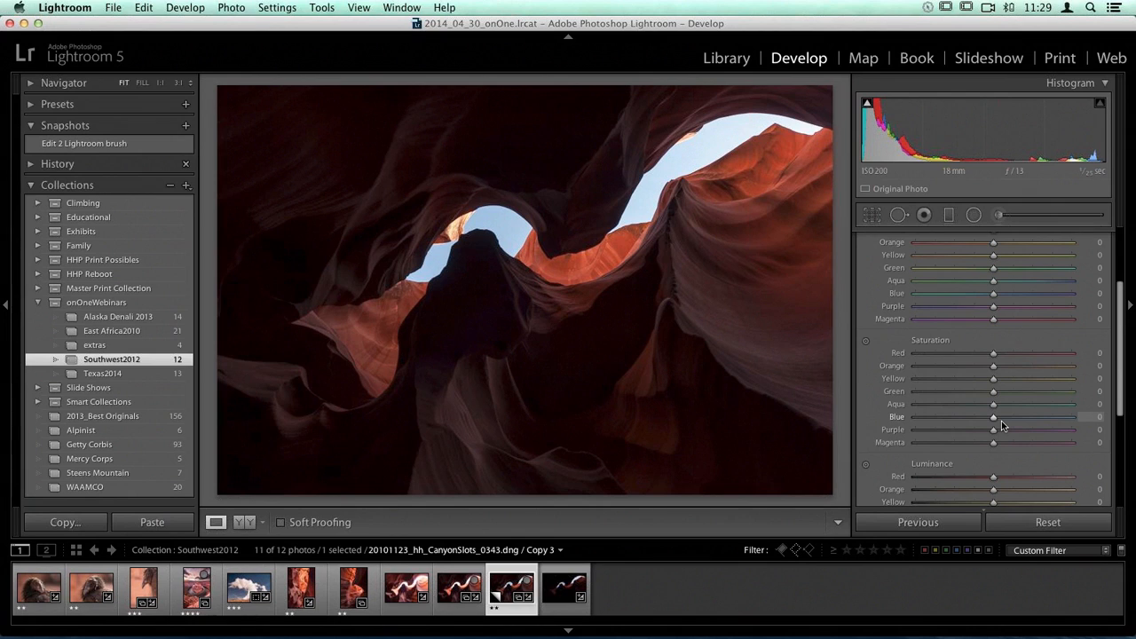
left_click(867, 341)
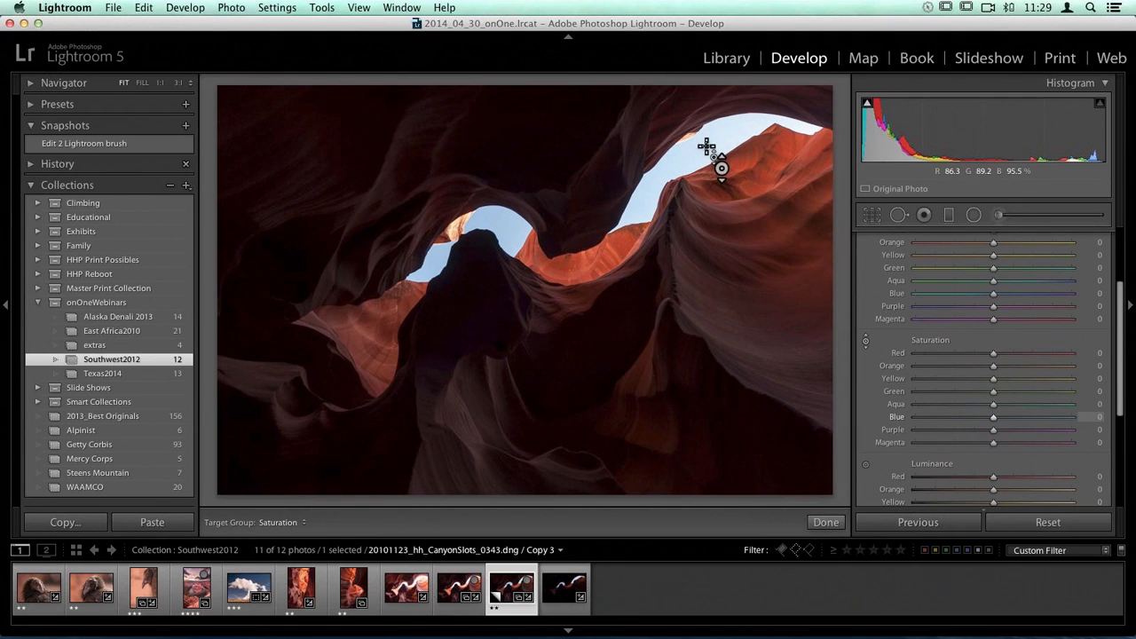
left_click_drag(704, 144, 707, 127)
Step: Darken the sky with the targeted luminance adjustment, setting Blue to -21 and Aqua to -3, and finish the targeted adjustment
left_click(867, 464)
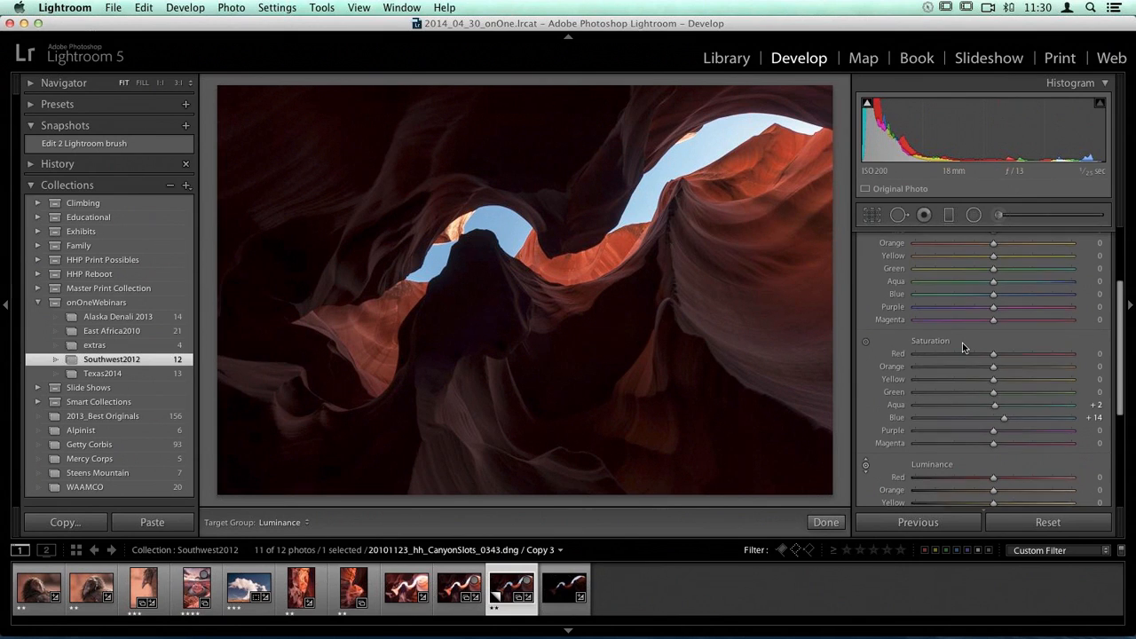
scroll(962, 343, "up", 3)
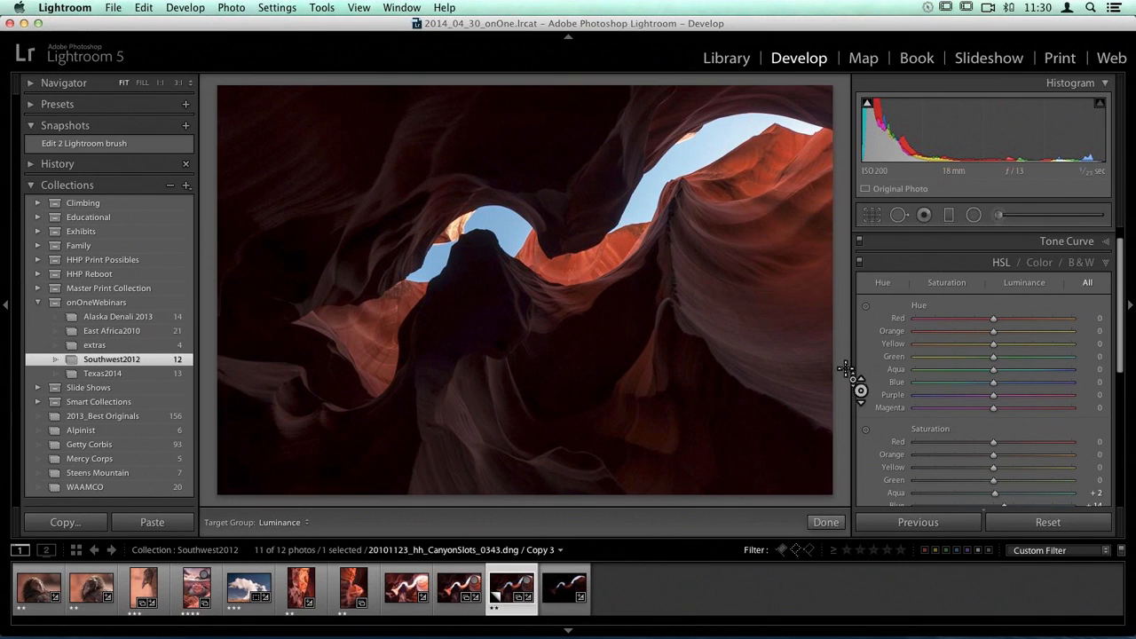
left_click(823, 523)
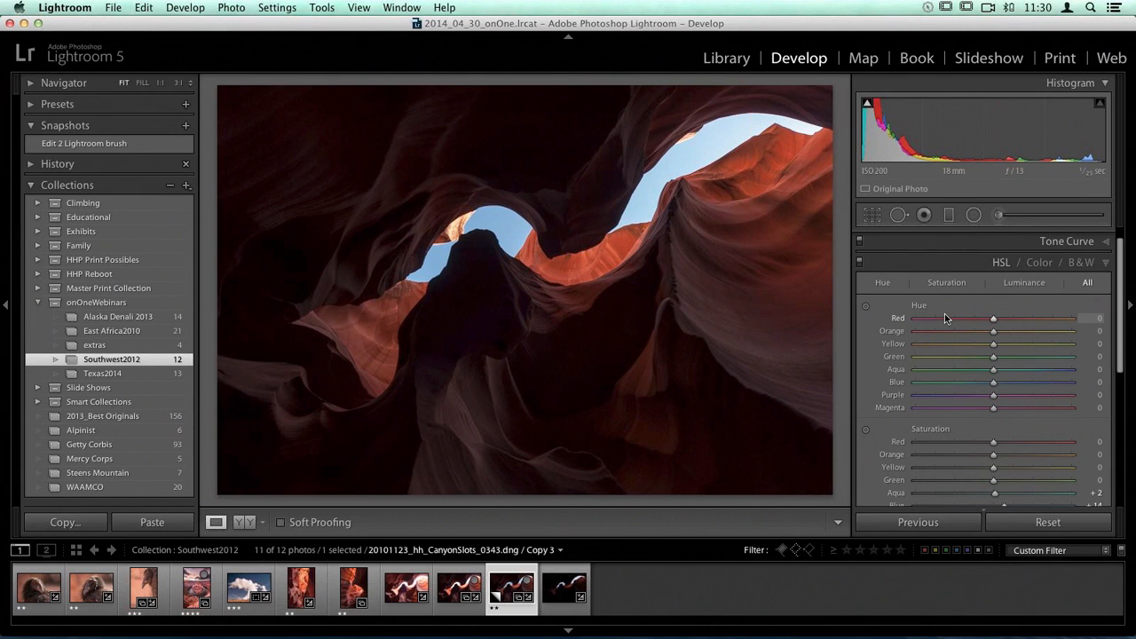
scroll(944, 316, "down", 10)
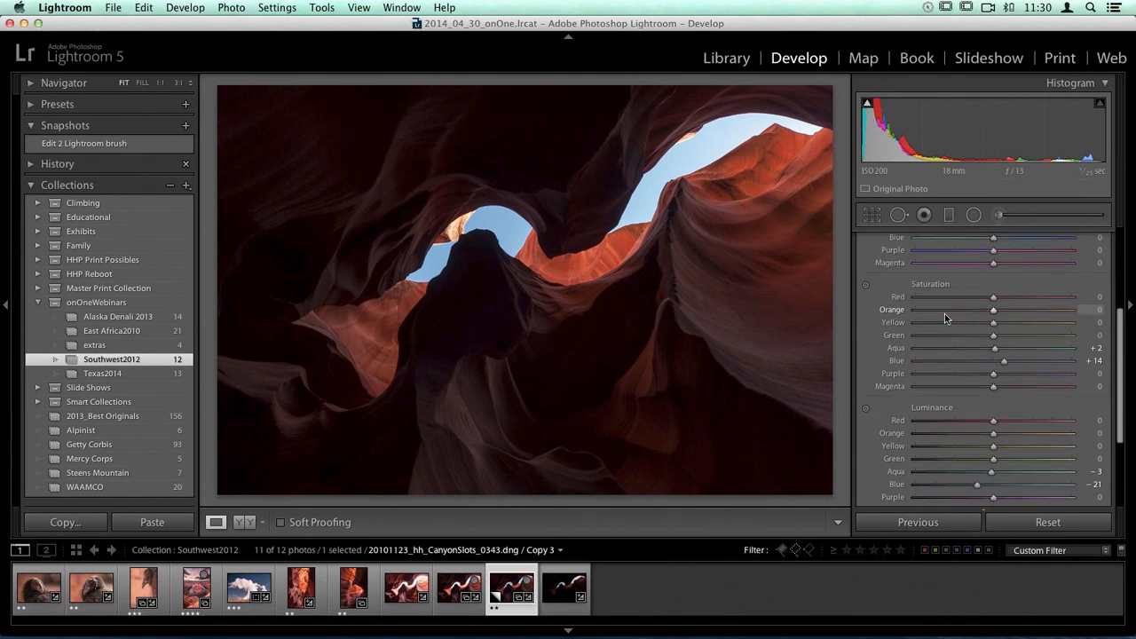
Step: Examine the dark canyon walls up close for noise, and review the Detail sharpening and noise reduction settings
left_click(338, 181)
left_click_drag(434, 299, 557, 77)
left_click_drag(467, 400, 568, 78)
left_click_drag(585, 385, 417, 268)
left_click(417, 268)
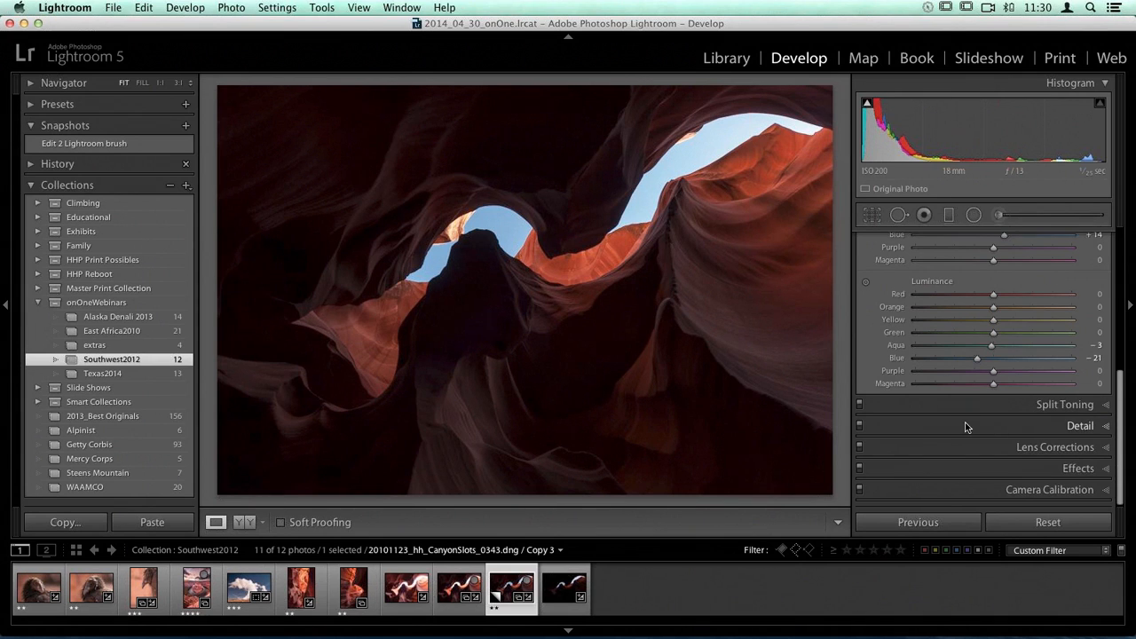
left_click(1076, 425)
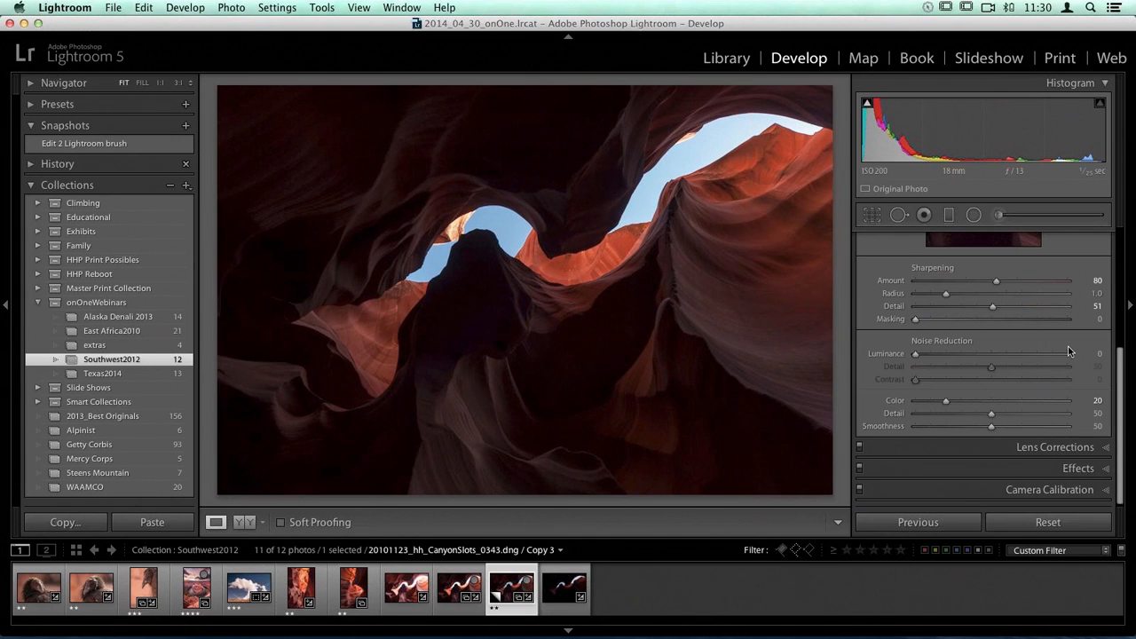
scroll(1069, 351, "up", 2)
scroll(1069, 351, "up", 6)
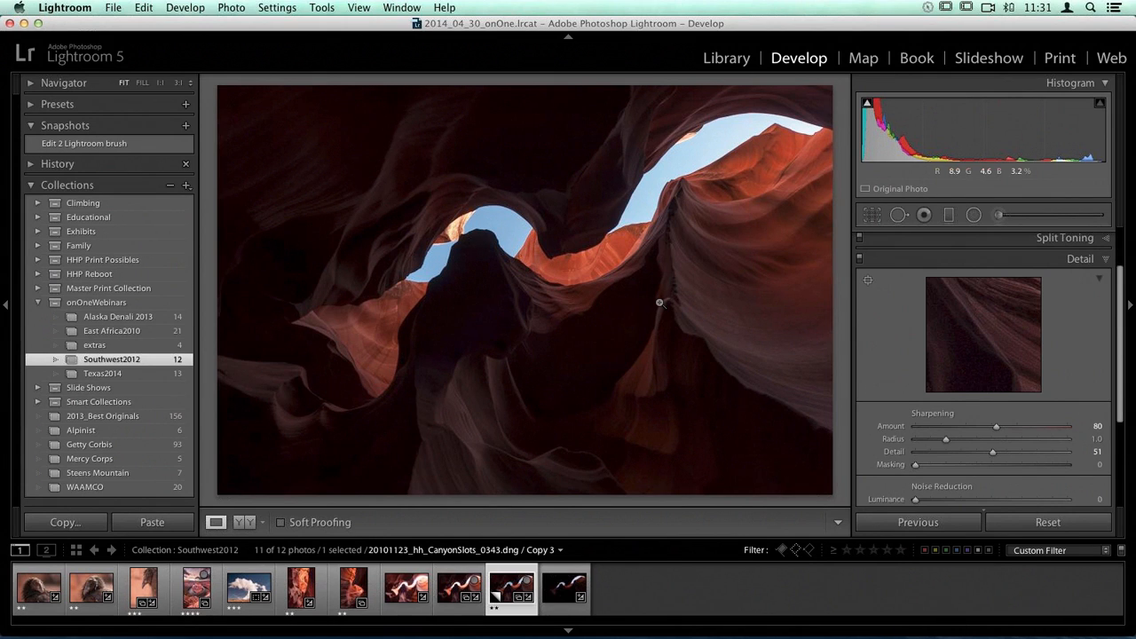
scroll(893, 321, "down", 3)
scroll(893, 321, "down", 1)
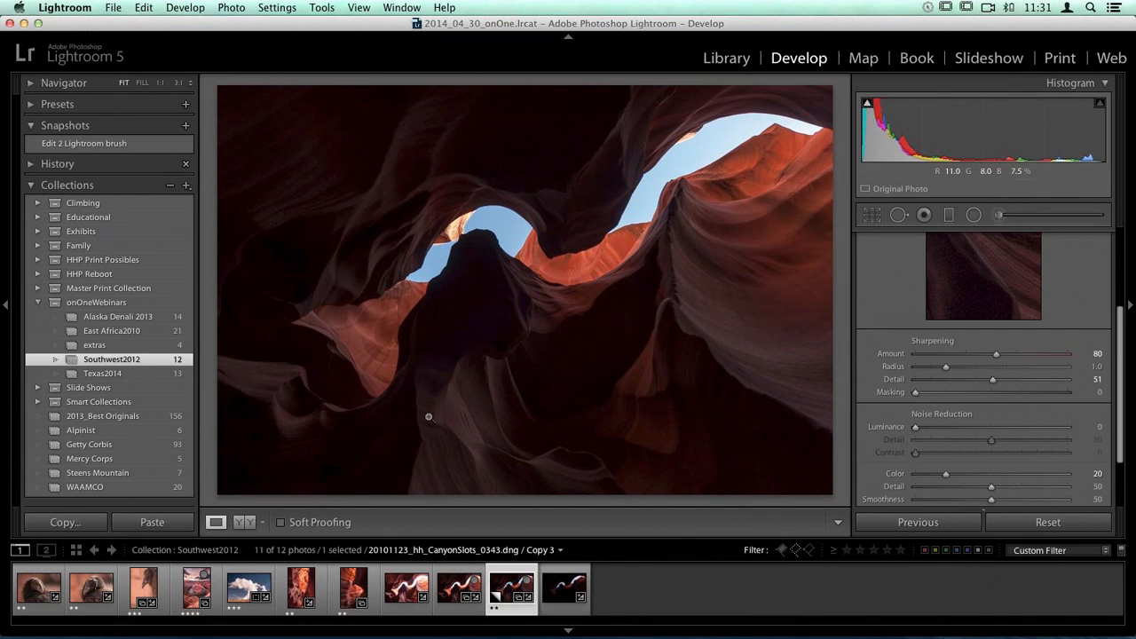
Step: Set the luminance noise reduction to 41, judging it in the dark canyon area at 1:1 with the grayscale preview
left_click(659, 281)
left_click_drag(624, 340, 590, 241)
key("alt")
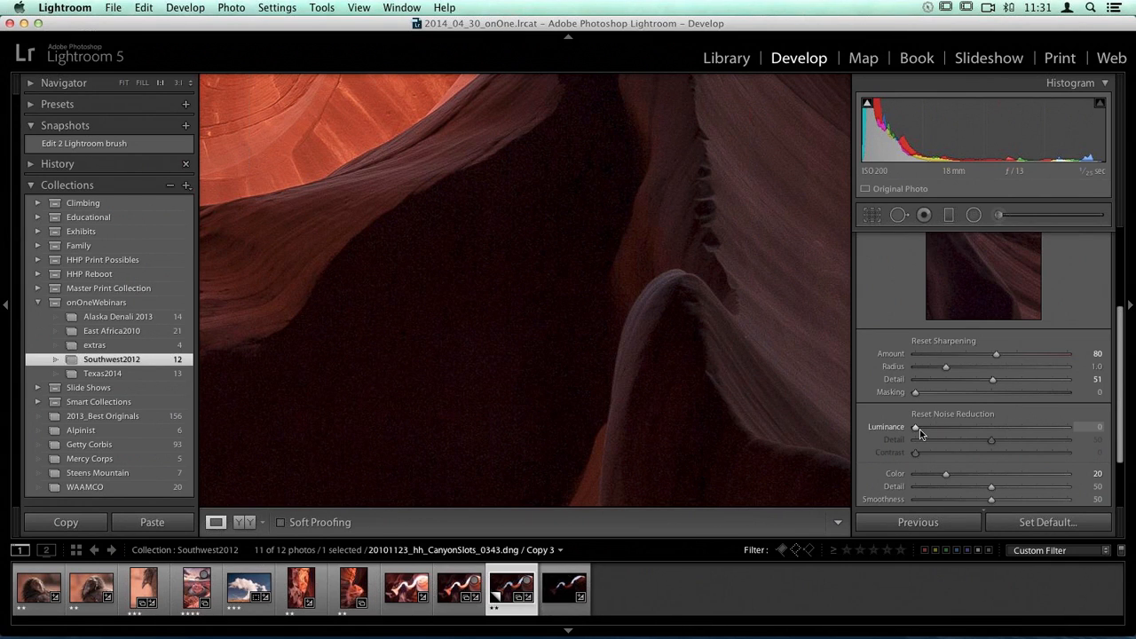
left_click_drag(918, 432, 918, 432)
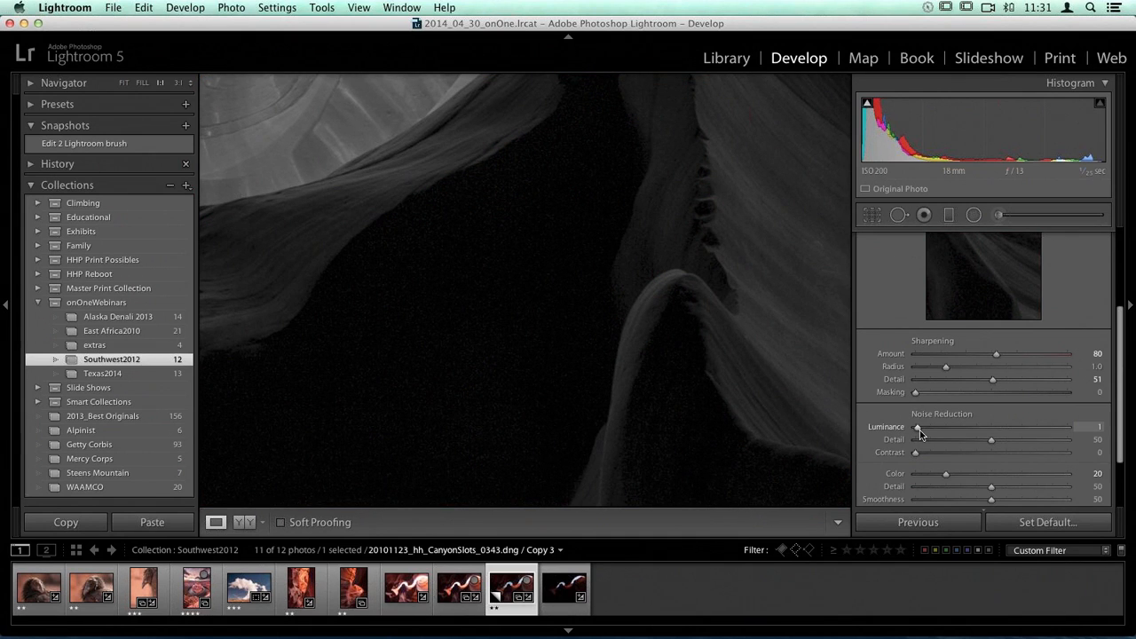
left_click_drag(929, 433, 930, 434)
left_click_drag(941, 430, 950, 435)
left_click_drag(972, 431, 972, 431)
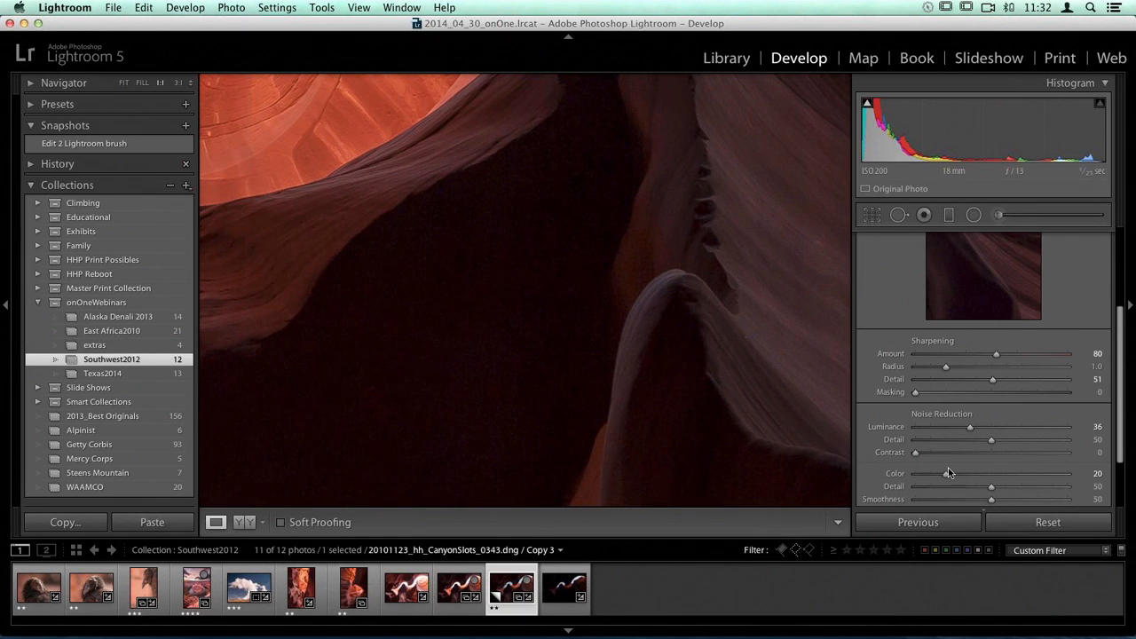
key("alt")
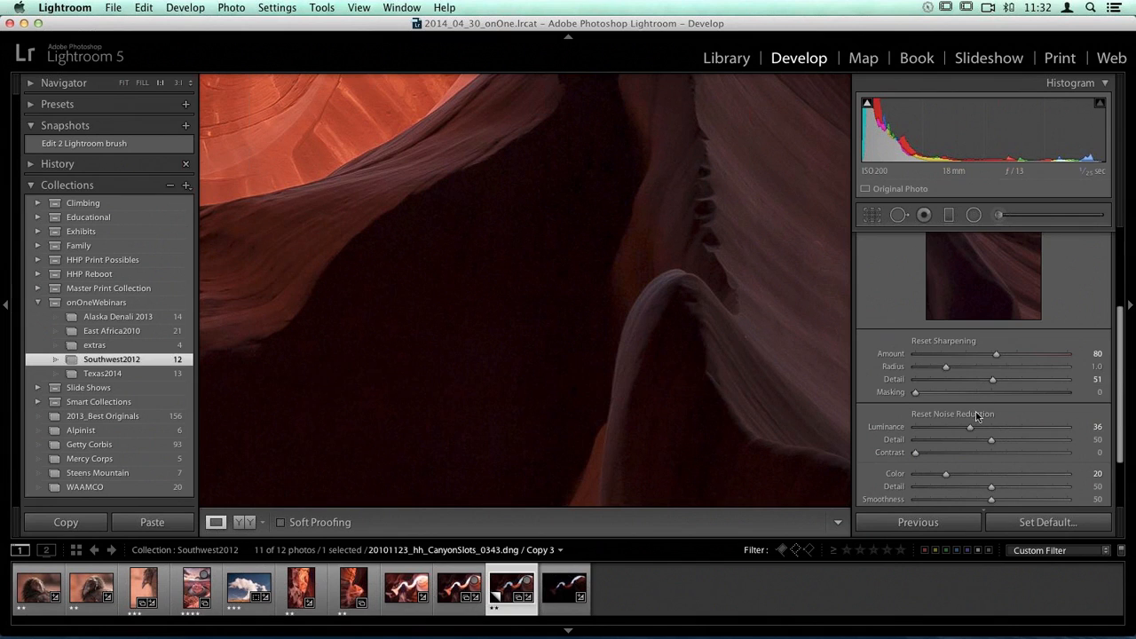
left_click_drag(971, 430, 979, 430)
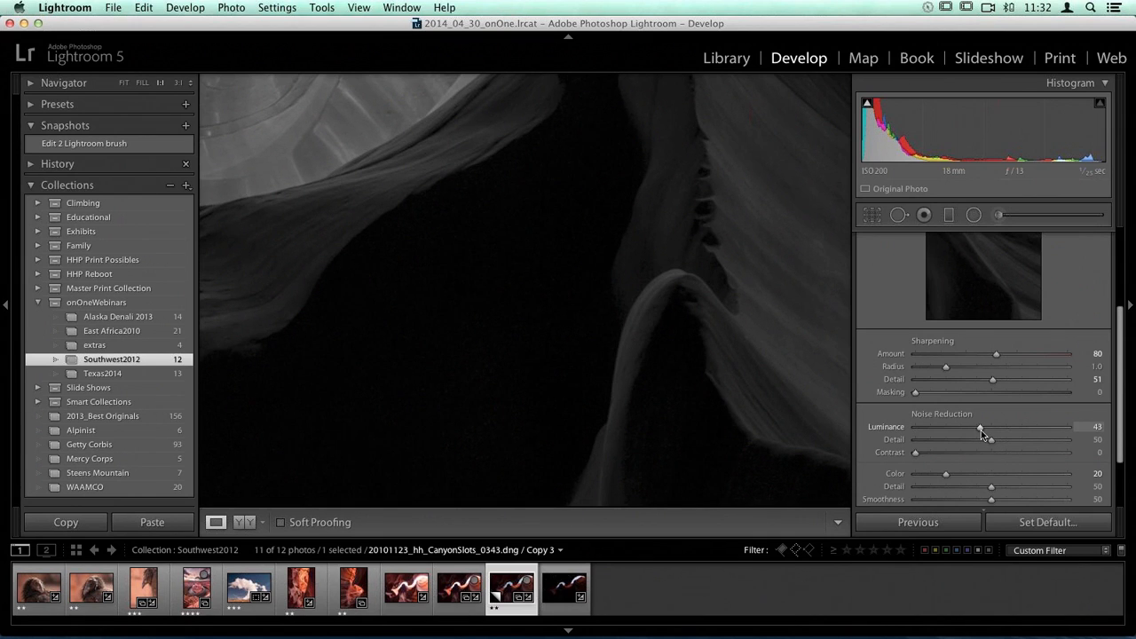
left_click_drag(980, 429, 979, 431)
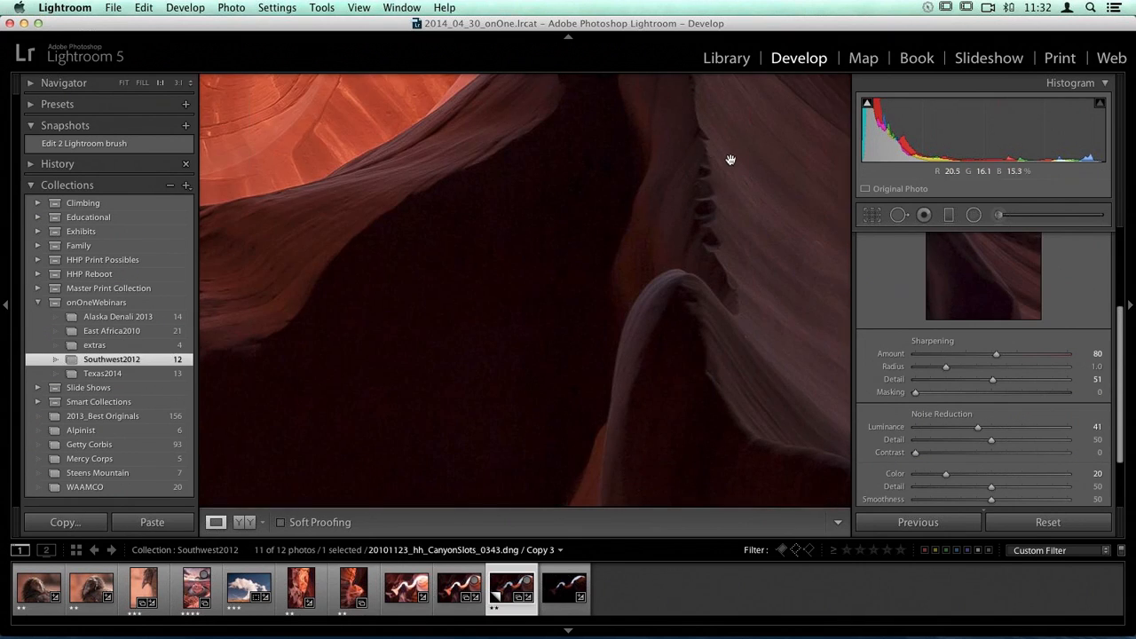
Step: Raise the color noise reduction to 62 and ease it back slightly while checking the dark rock
left_click_drag(679, 147, 726, 88)
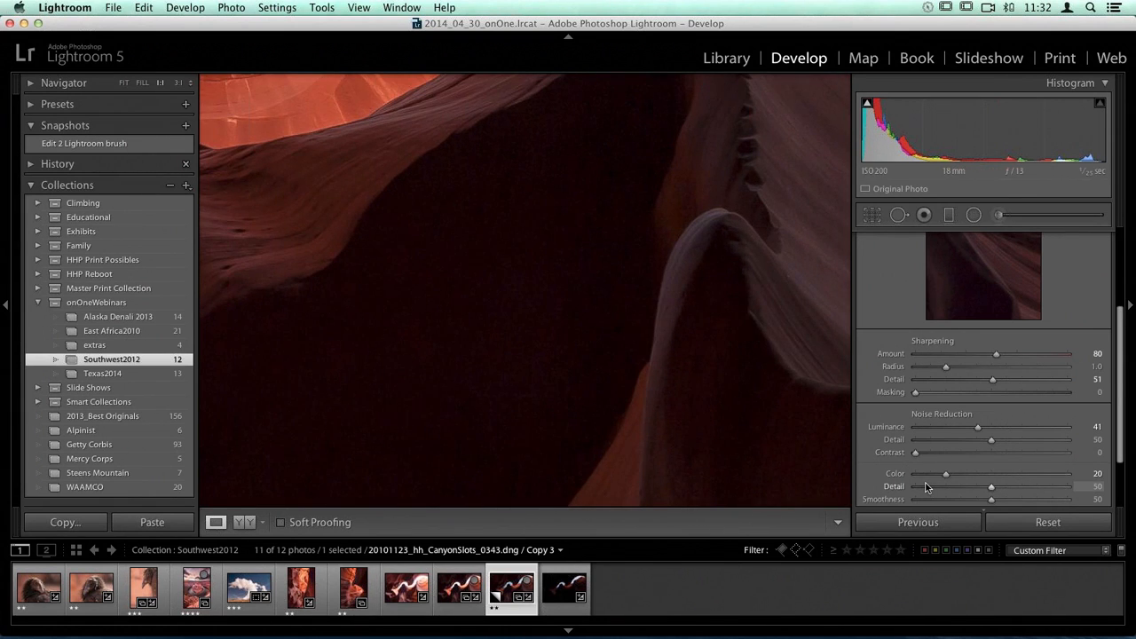
key("alt")
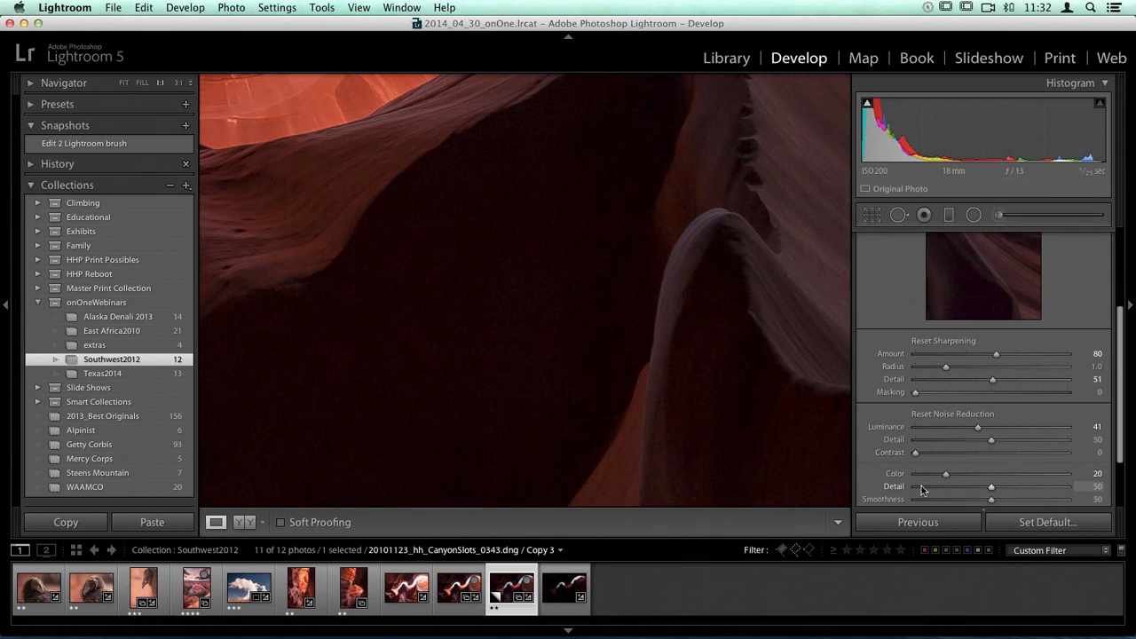
left_click_drag(948, 478, 1015, 479)
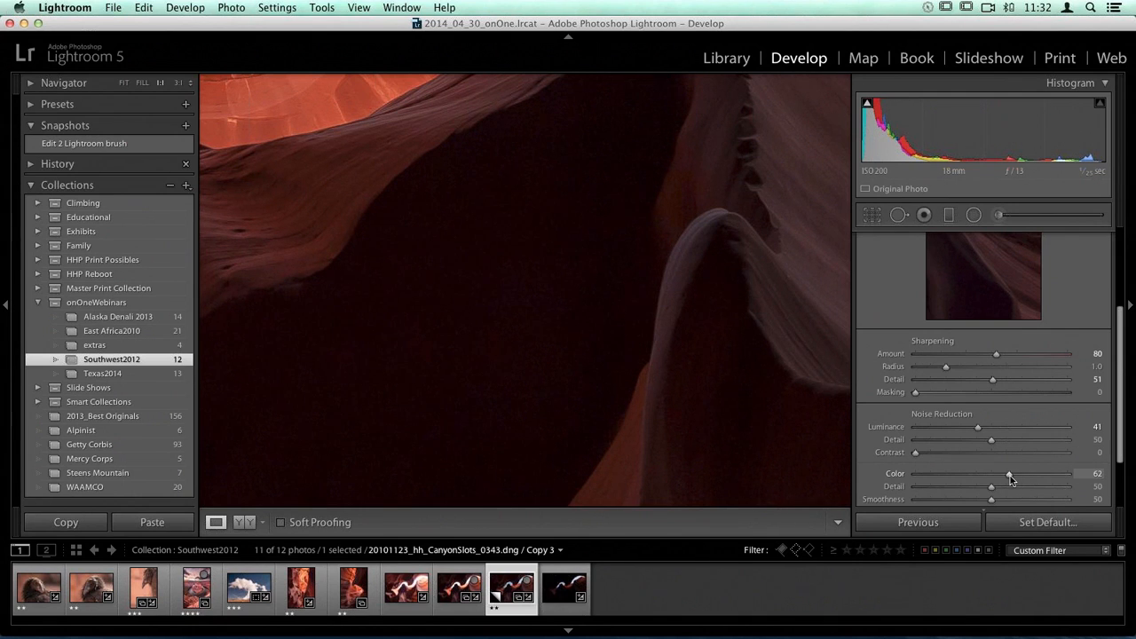
left_click_drag(1010, 476, 1005, 479)
Step: Collapse the Detail section and compare the photo with its sharpening and noise reduction switched off and on
scroll(924, 419, "up", 1)
scroll(923, 419, "up", 5)
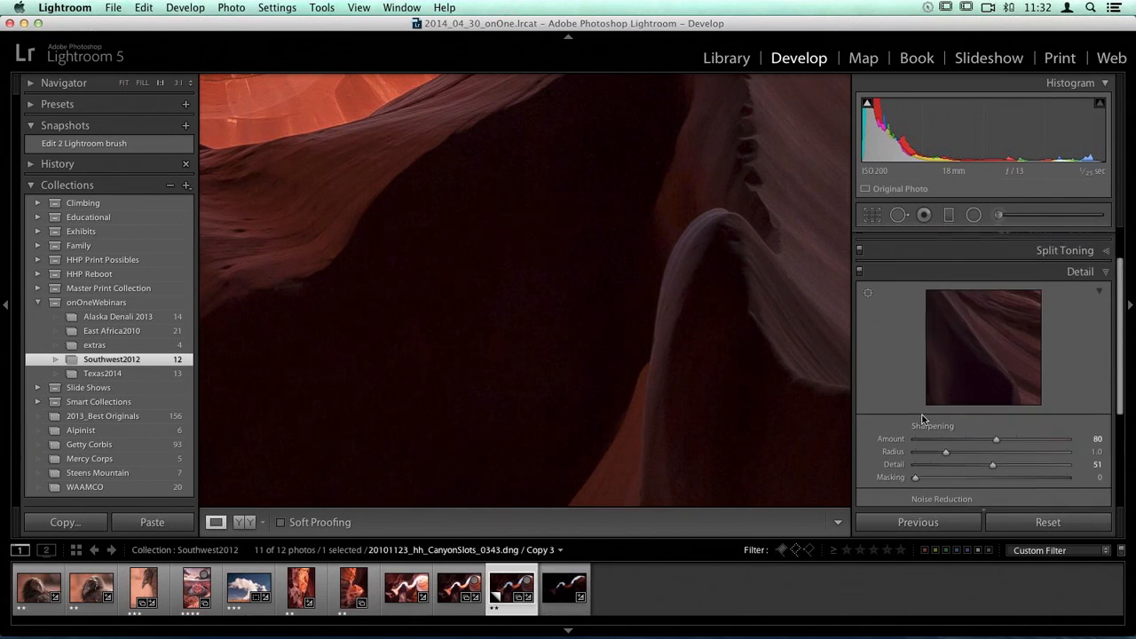
left_click(859, 282)
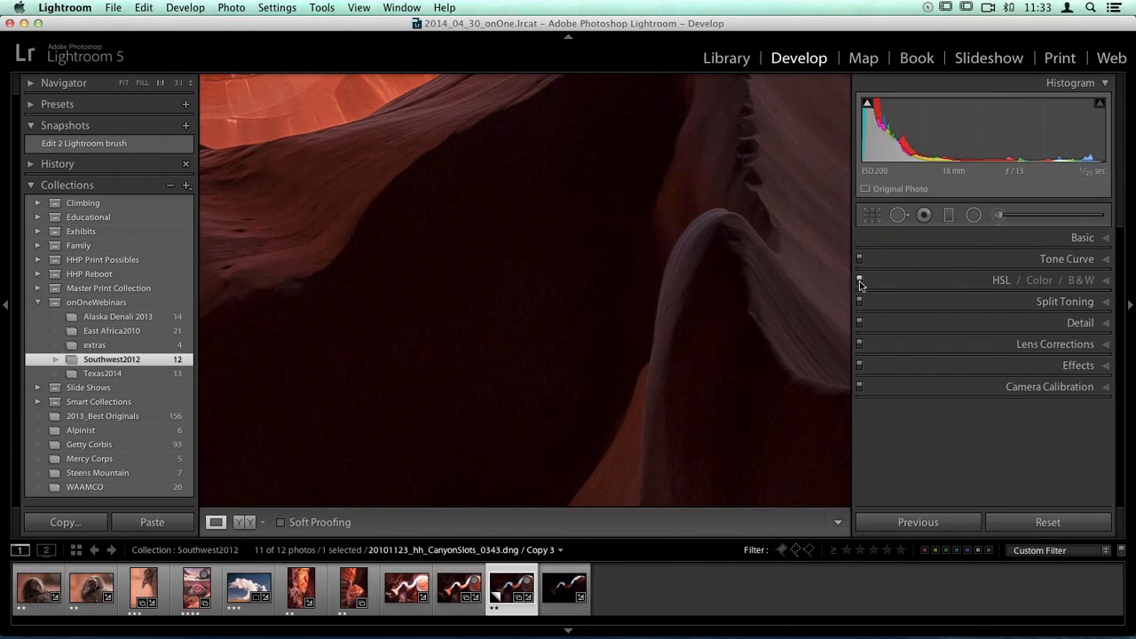
left_click(861, 328)
left_click(860, 325)
left_click(860, 325)
left_click(860, 325)
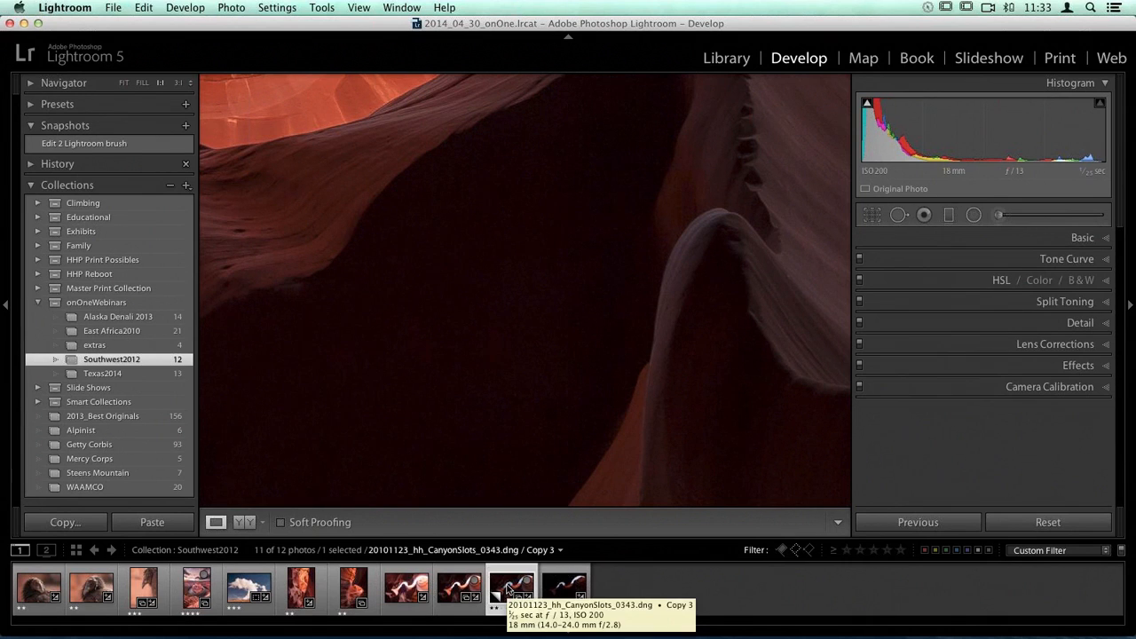
Step: Send CanyonSlots_0343 Copy 3 to Perfect Effects 8 for editing
right_click(508, 589)
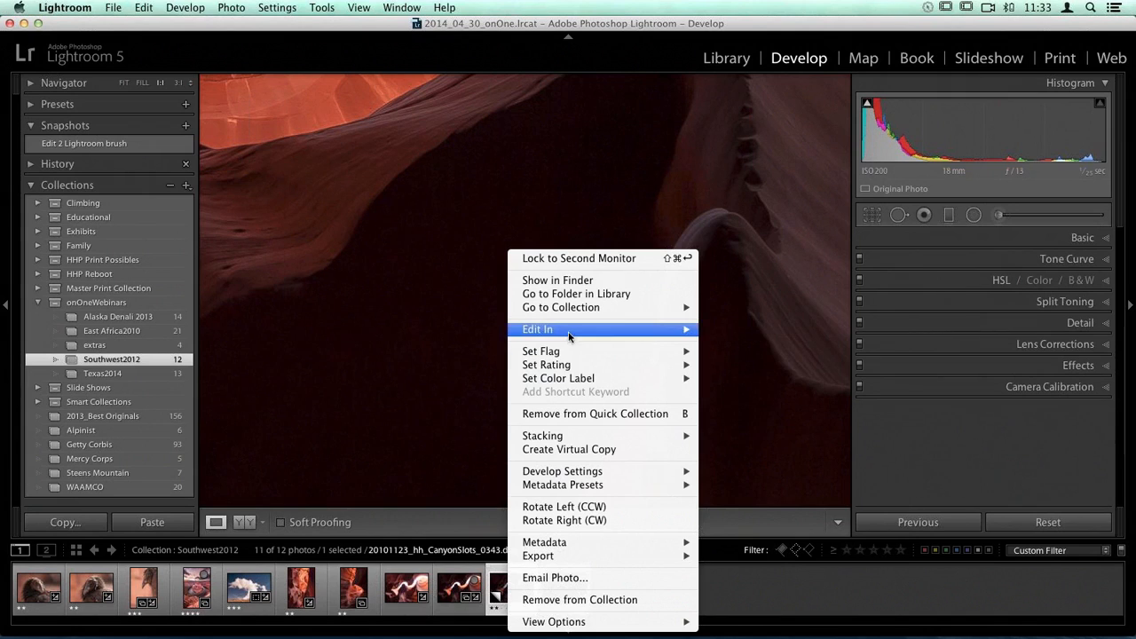
mouse_move(571, 330)
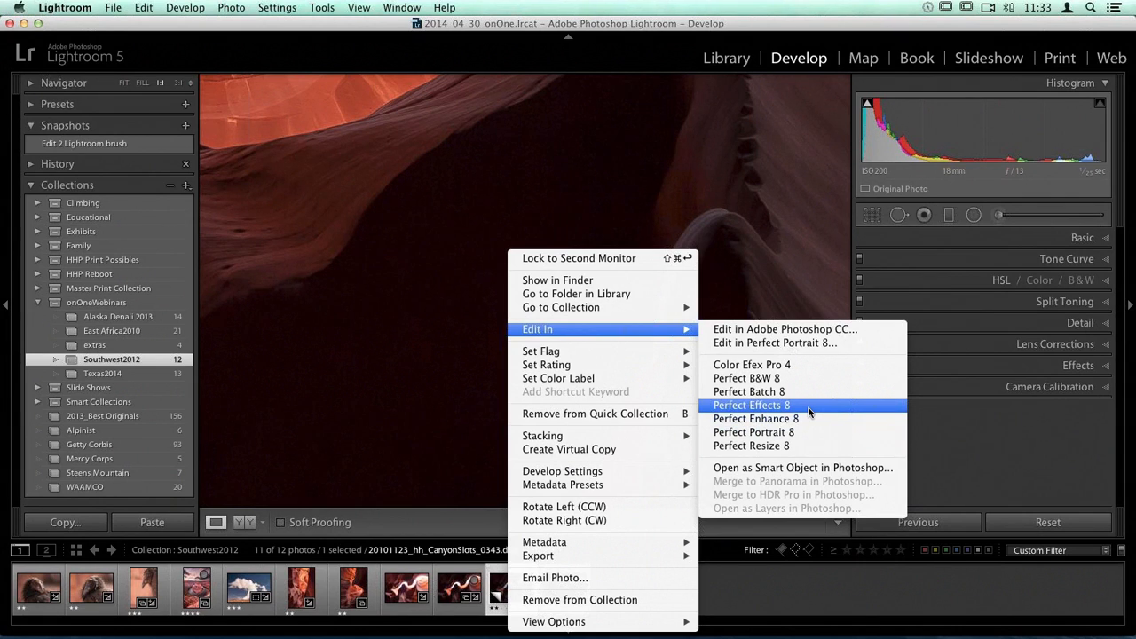
left_click(809, 411)
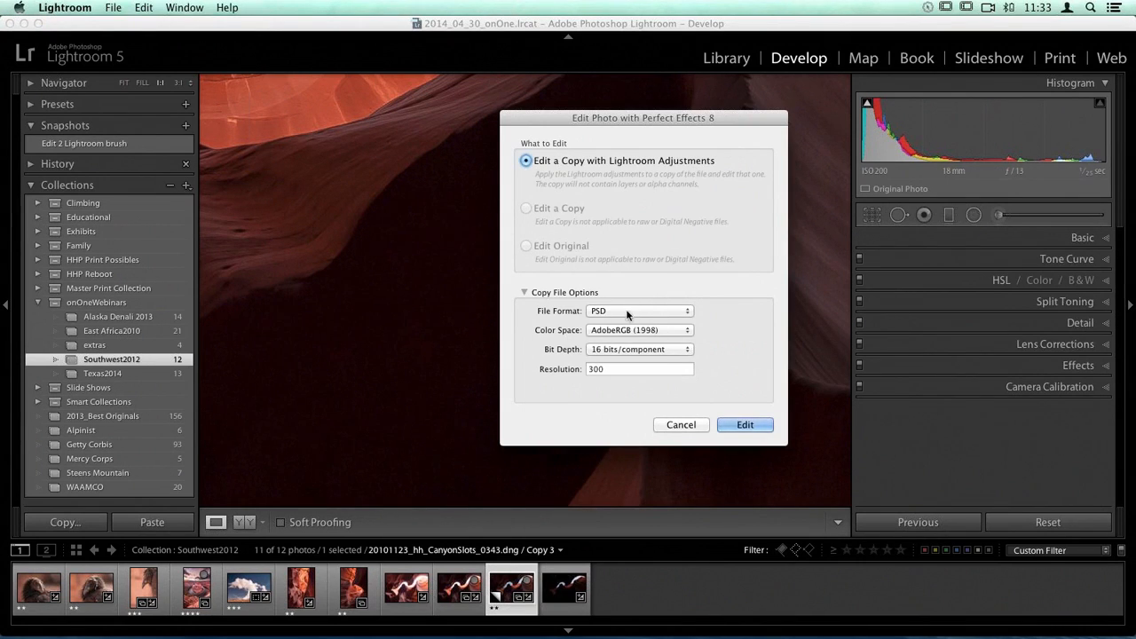
Step: Keep PSD as the copy's file format, set its color space to ProPhoto RGB and create the copy with Lightroom adjustments
left_click(652, 312)
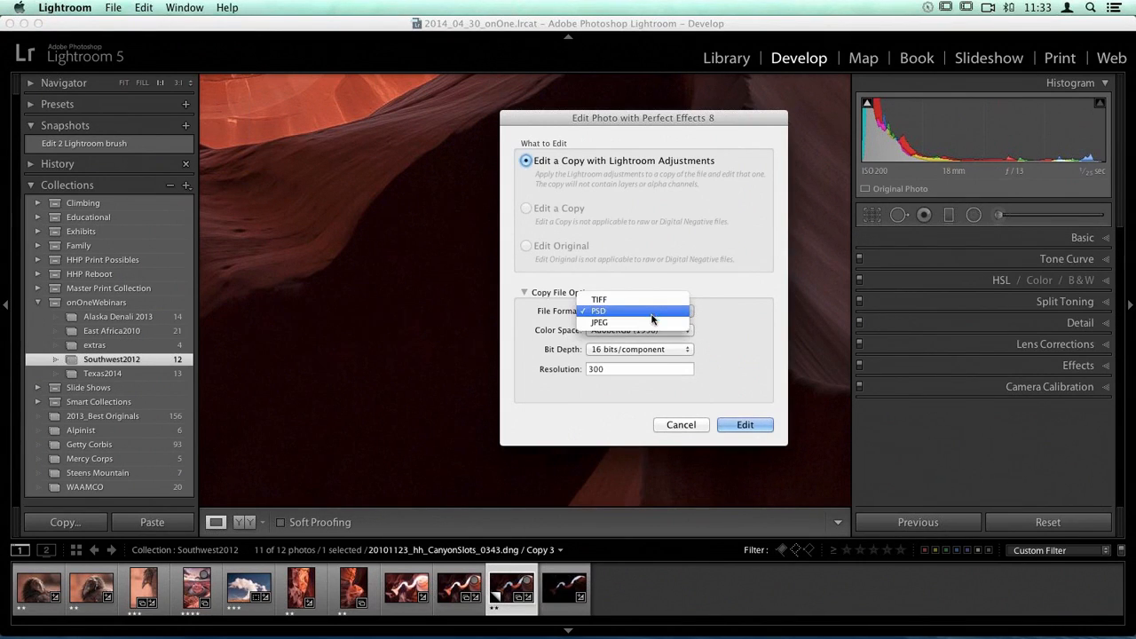
left_click(621, 312)
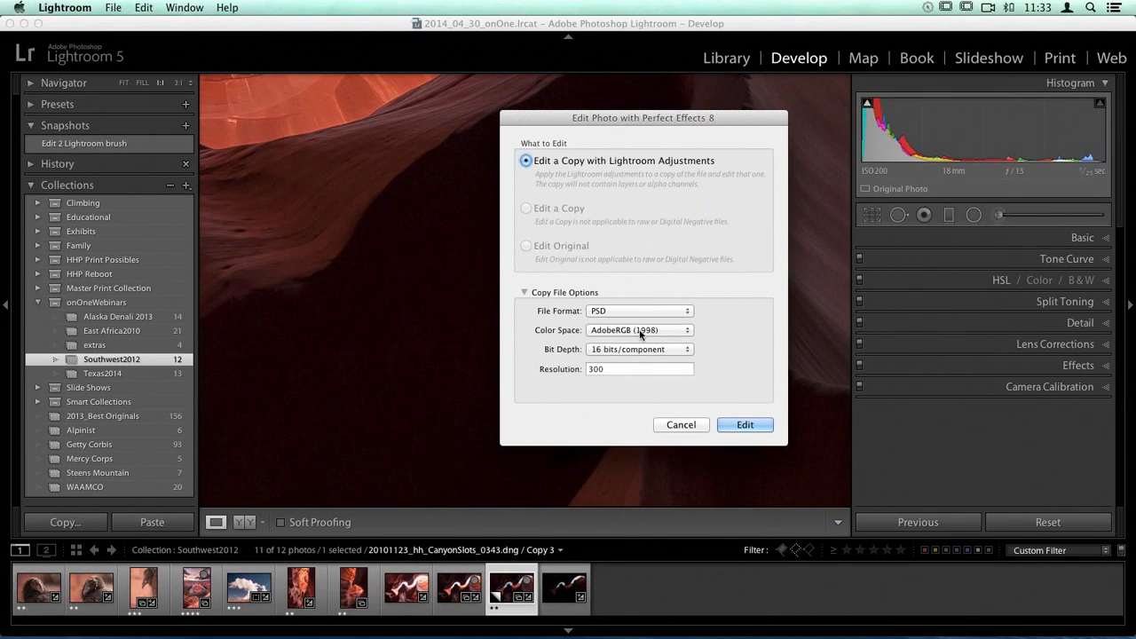
left_click(657, 330)
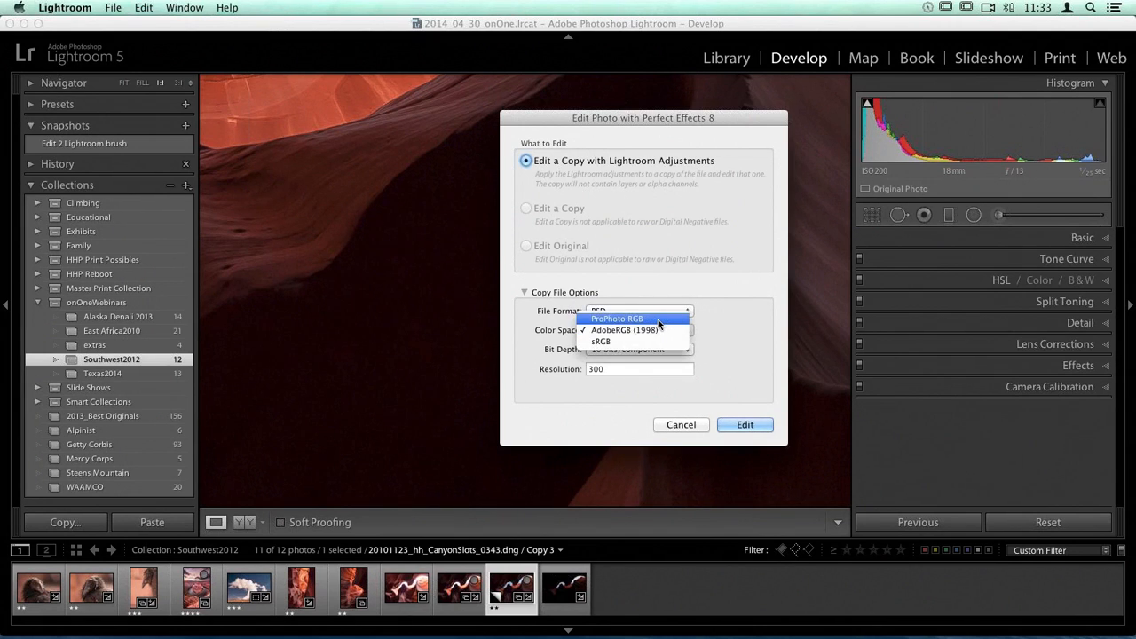
left_click(658, 318)
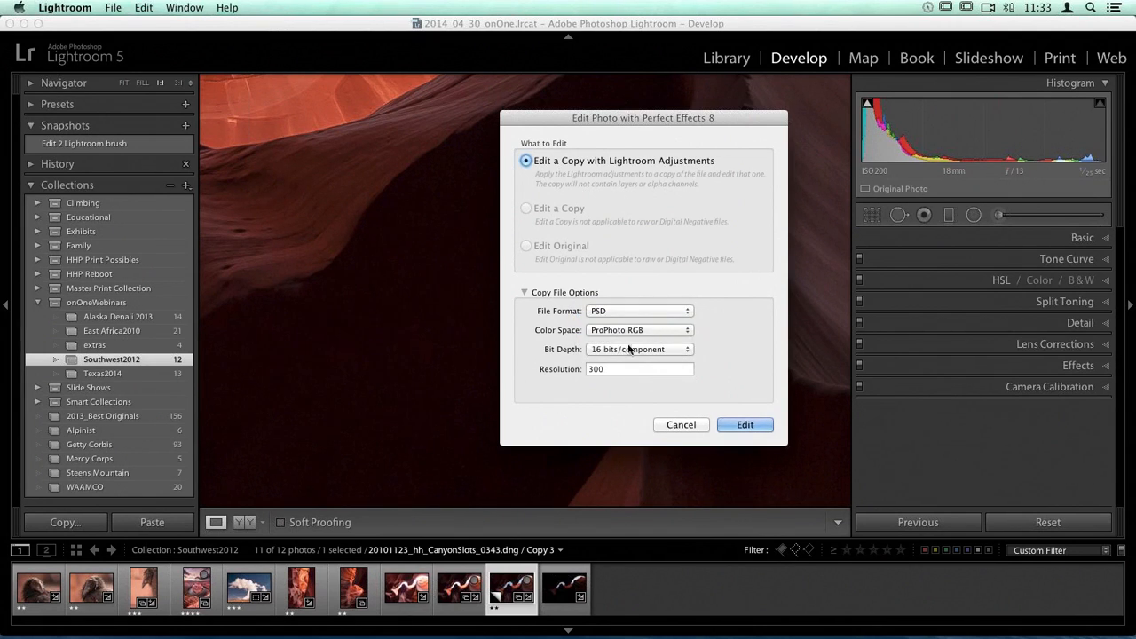
left_click(745, 425)
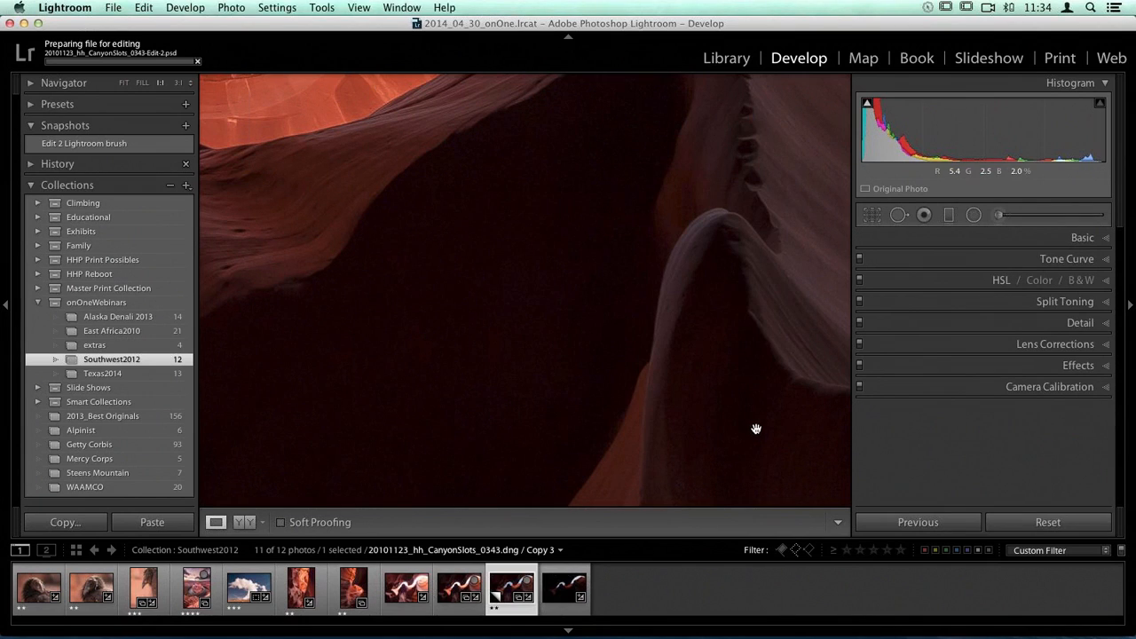
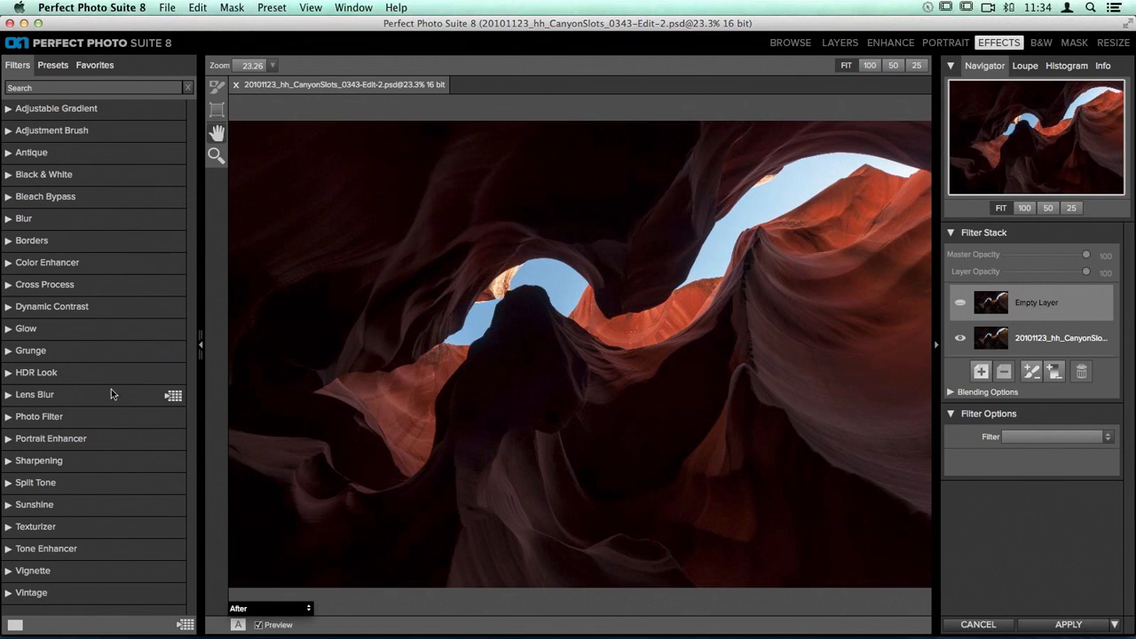
Step: Try the HDR Look filter's Surreal preset on the canyon photo and switch to its Natural preset
left_click(25, 378)
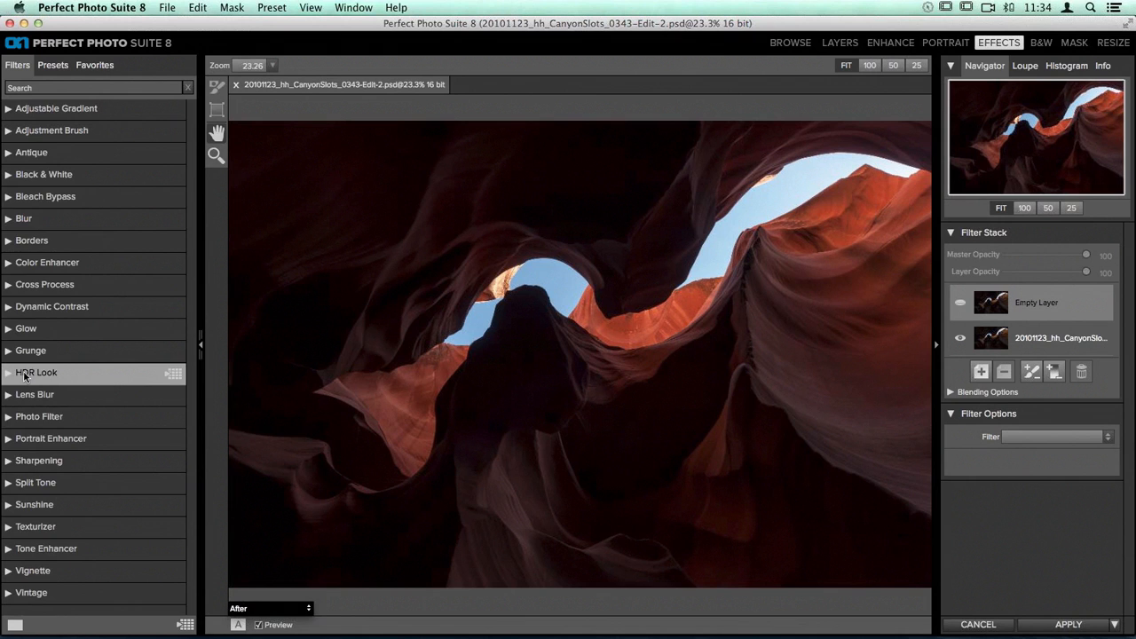
left_click(24, 375)
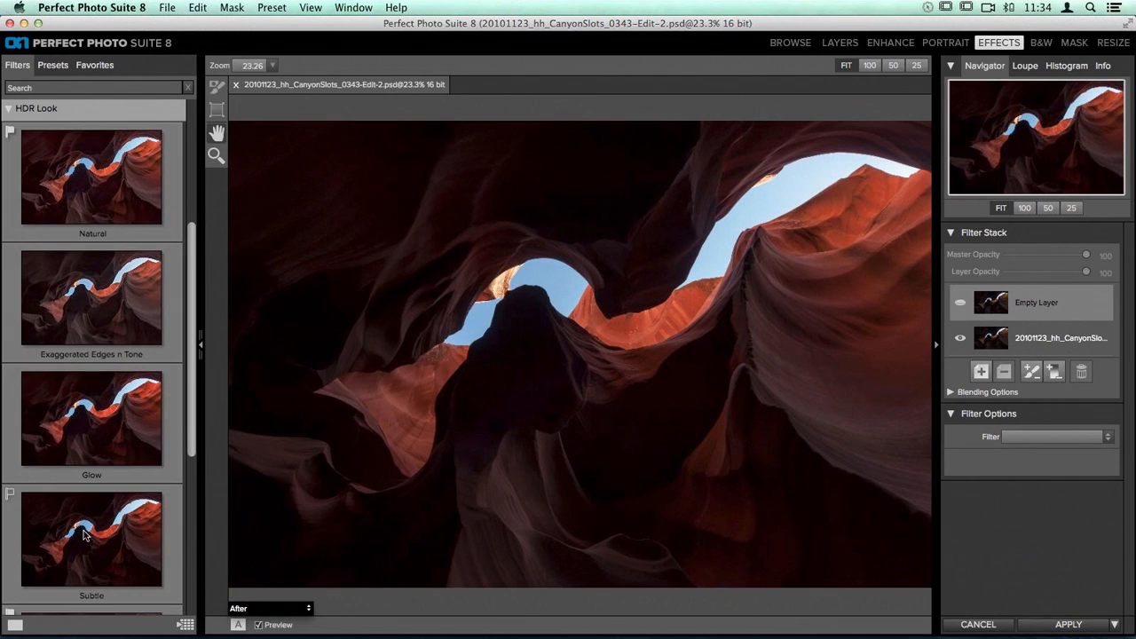
scroll(110, 522, "down", 6)
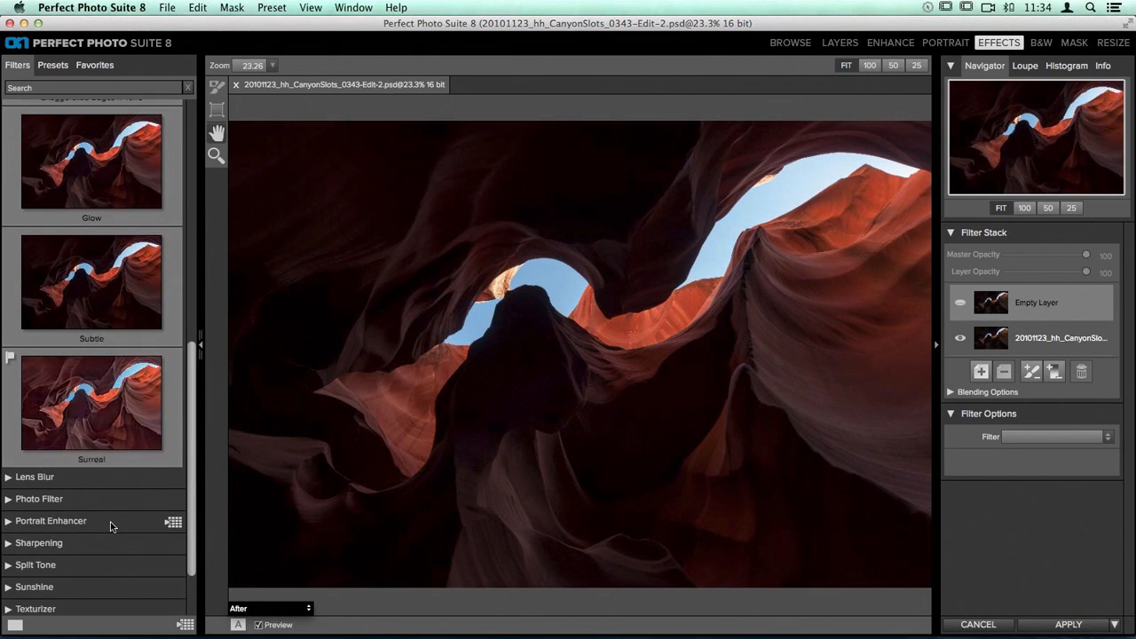
left_click(107, 399)
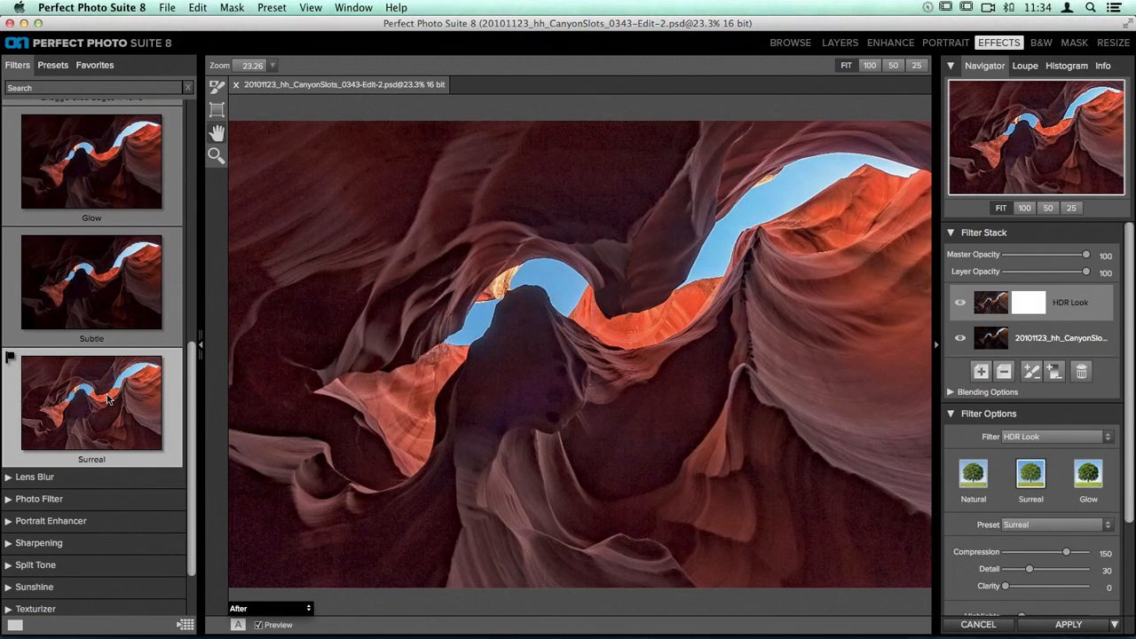
scroll(106, 398, "up", 11)
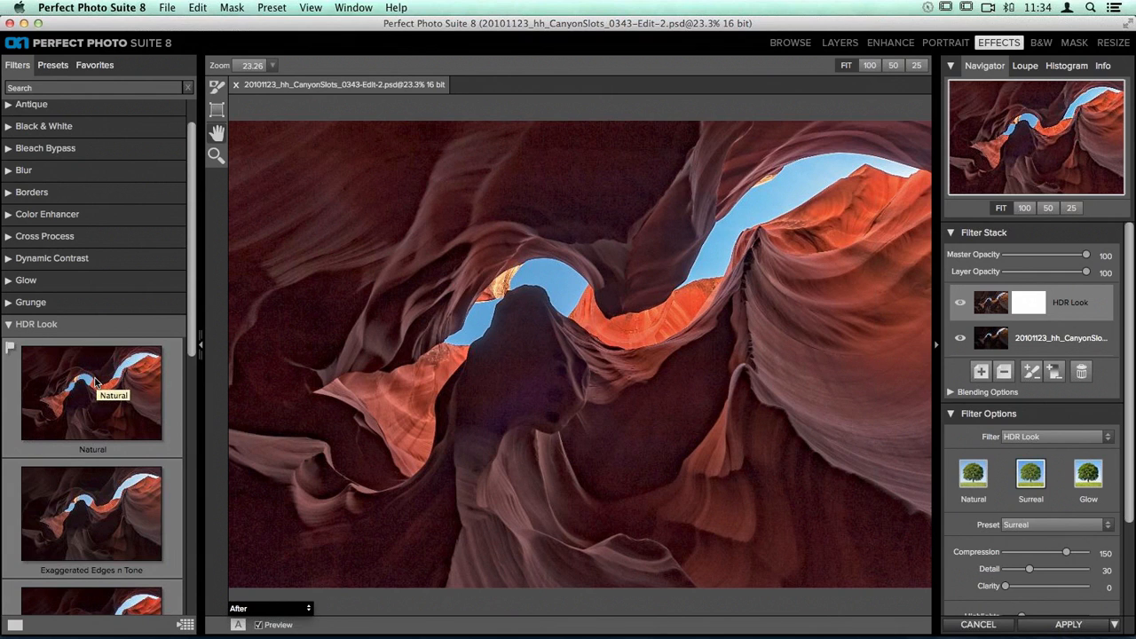
left_click(96, 382)
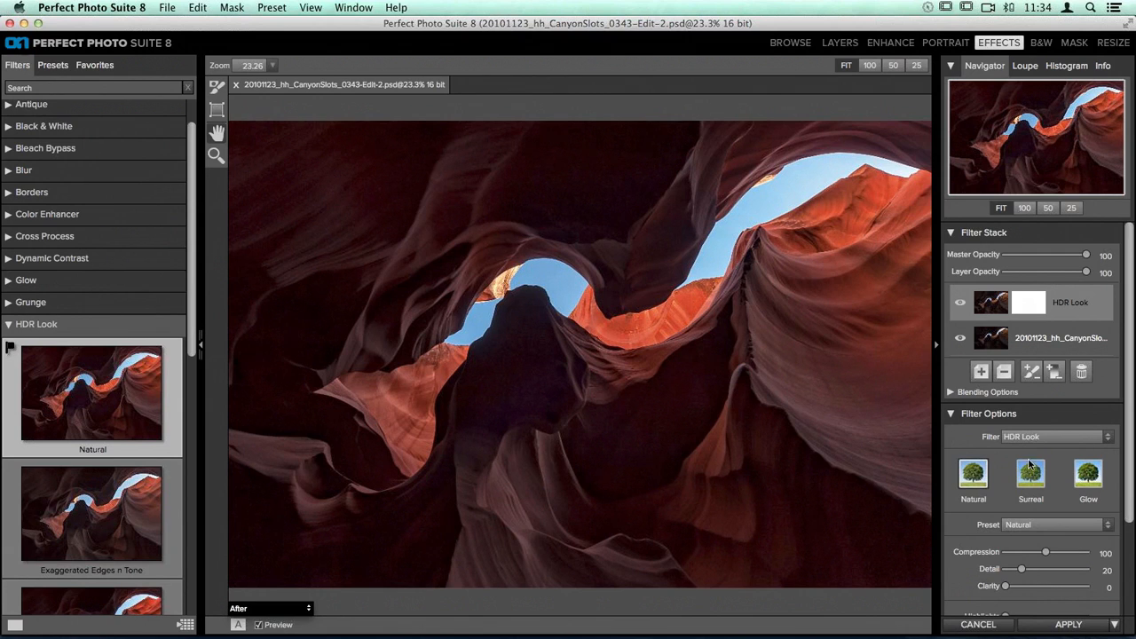
scroll(1067, 453, "down", 2)
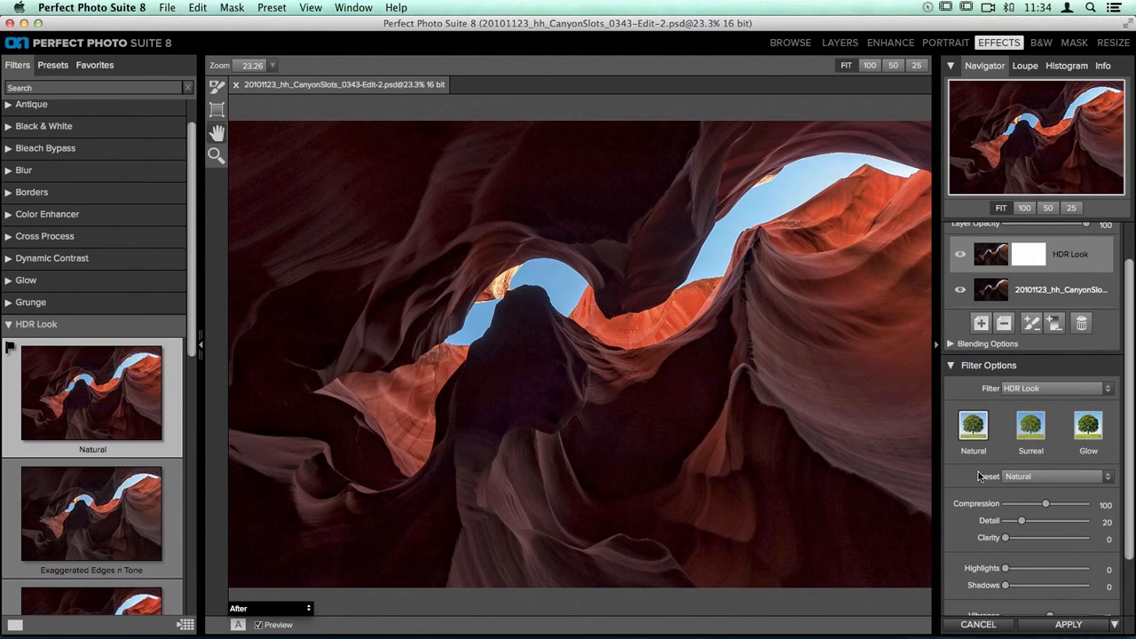
scroll(1032, 480, "up", 2)
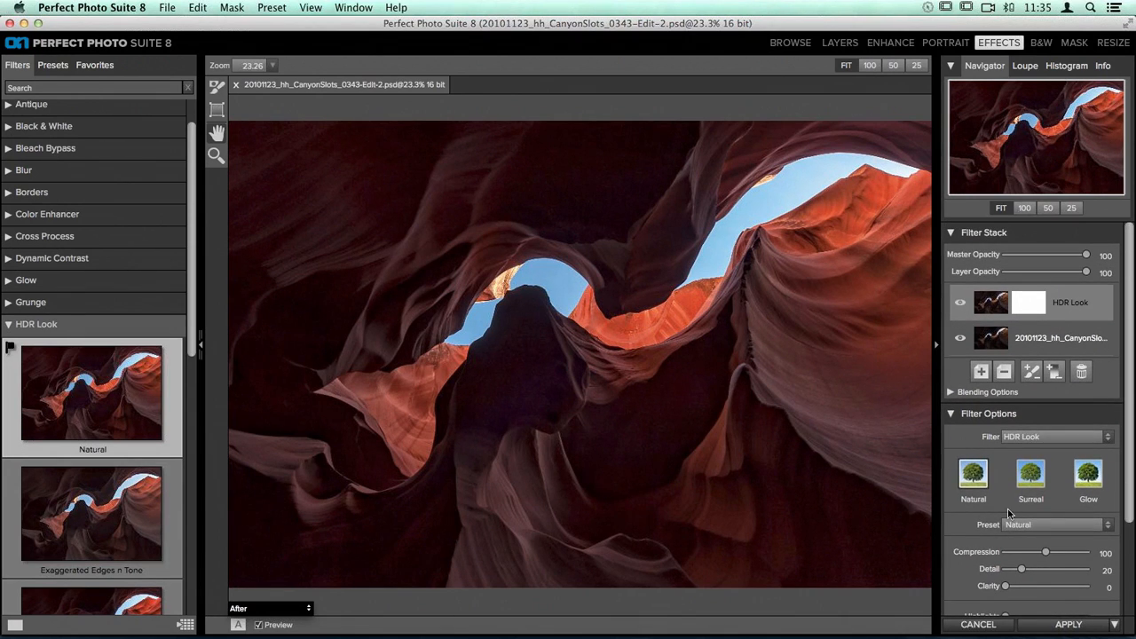
Step: Try HDR Look compression values between 170 and 60, and settle on 67
left_click_drag(1048, 554, 1050, 555)
left_click_drag(1045, 556, 1074, 556)
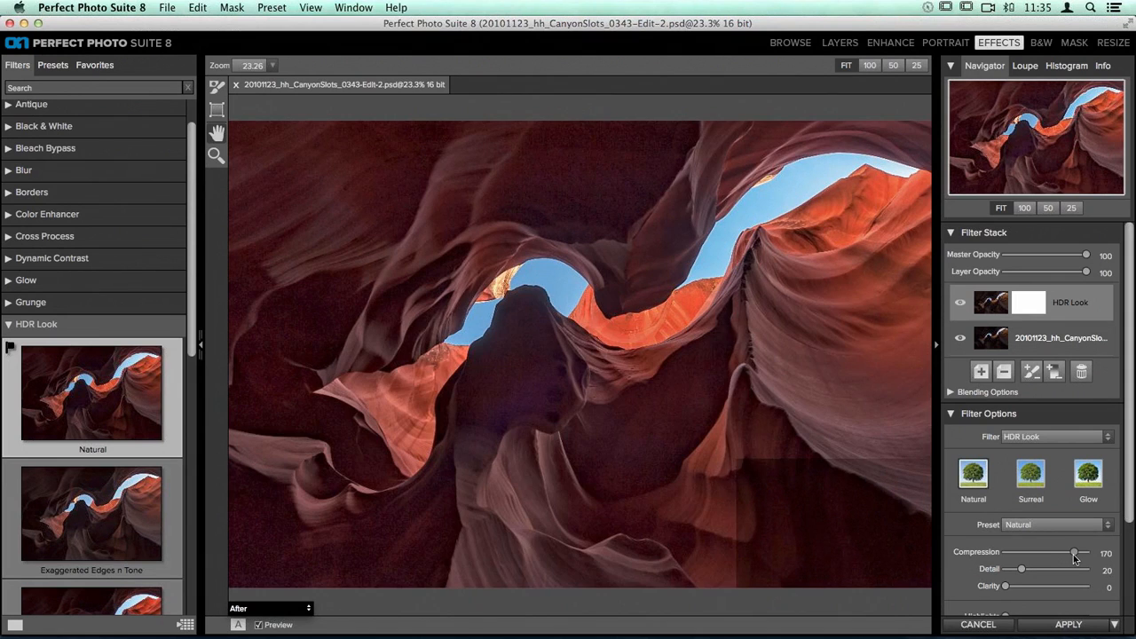
left_click_drag(1074, 557, 1030, 562)
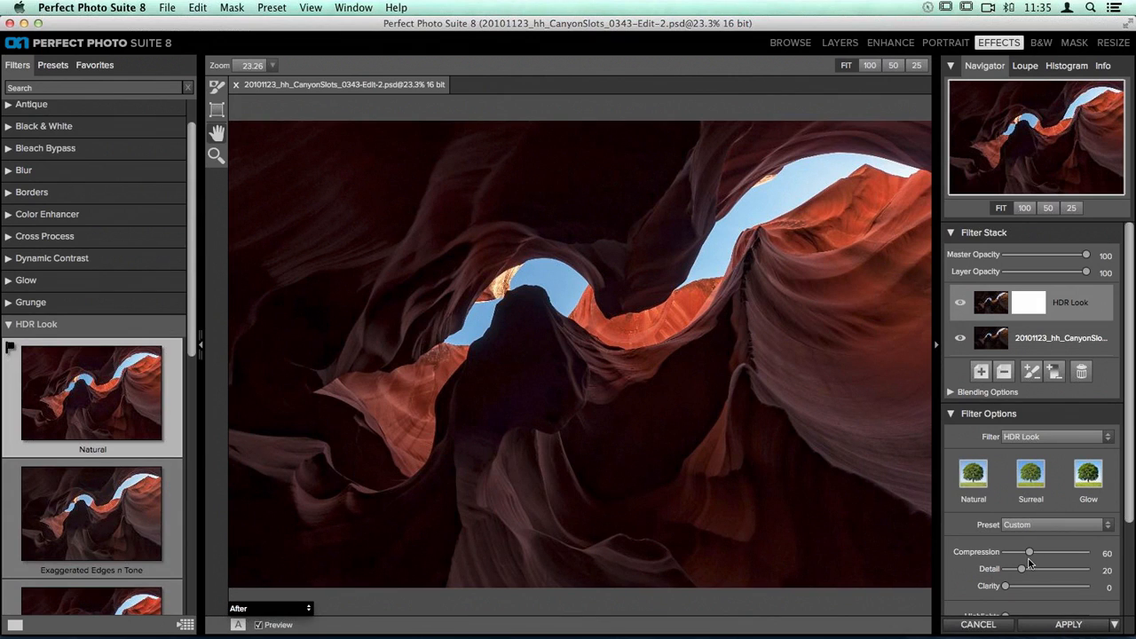
left_click_drag(1030, 563, 1032, 557)
Step: Try other vibrance values for the HDR Look filter and set vibrance back to 10
scroll(963, 524, "down", 2)
scroll(962, 524, "down", 3)
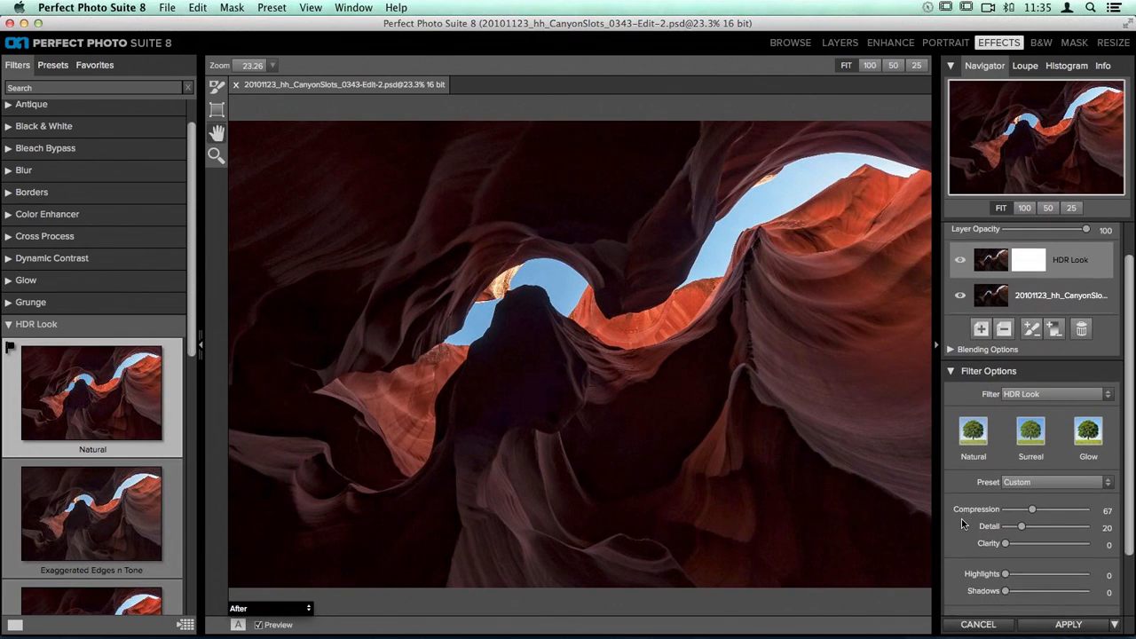
scroll(1055, 520, "down", 3)
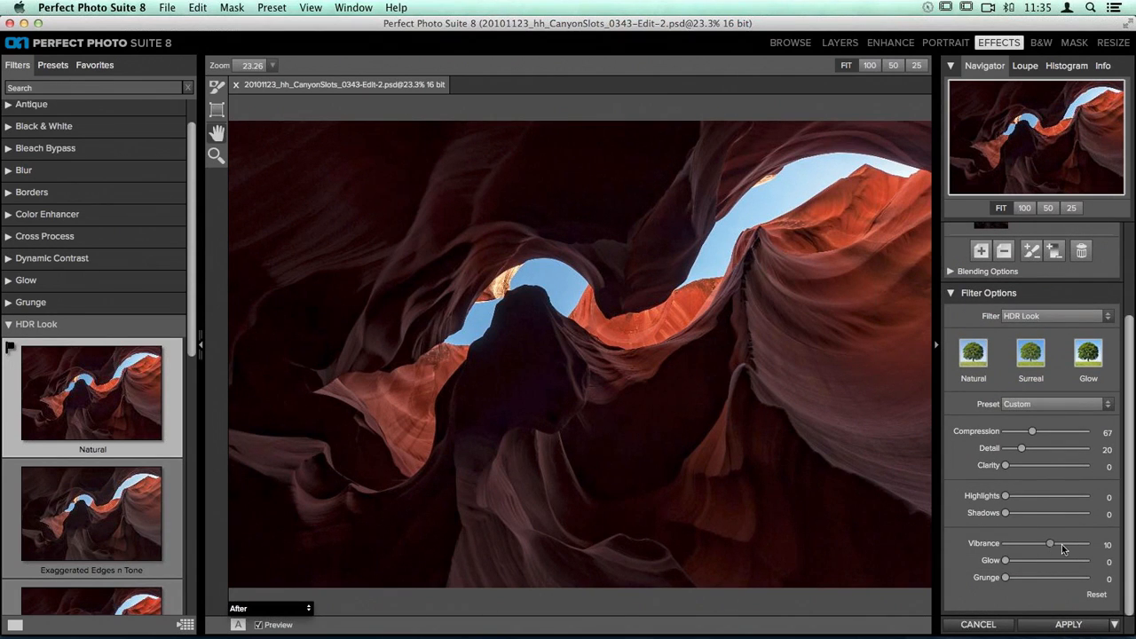
left_click_drag(1075, 544, 1048, 552)
left_click(1107, 544)
type("10")
scroll(1025, 309, "up", 5)
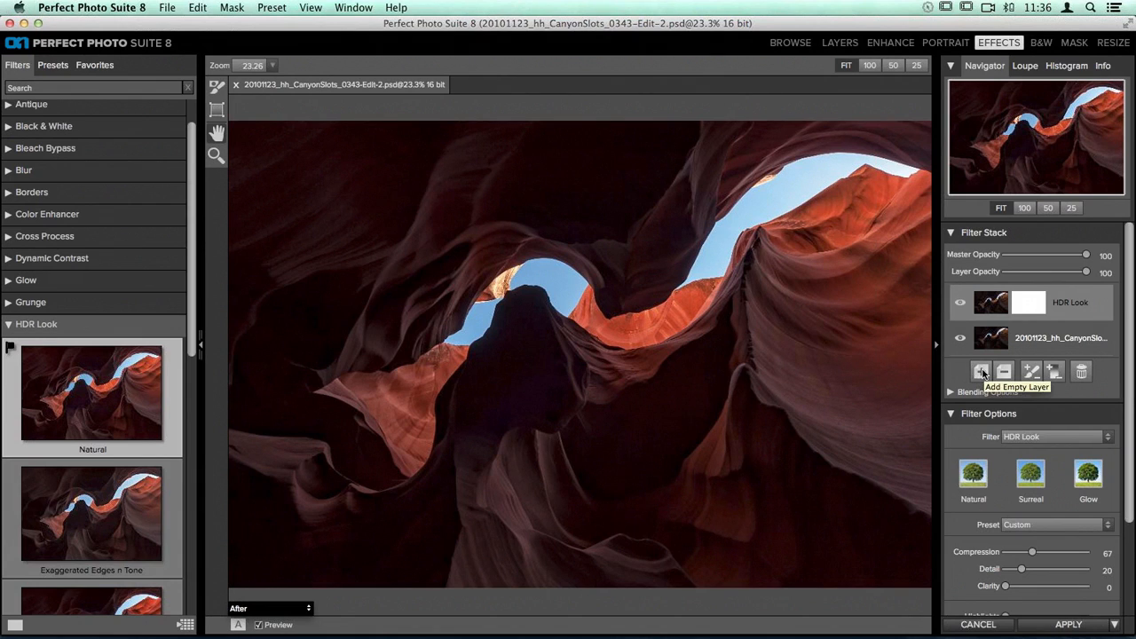
Step: Add an empty layer to the filter stack and apply the Dynamic Contrast filter's Natural preset to it
left_click(982, 371)
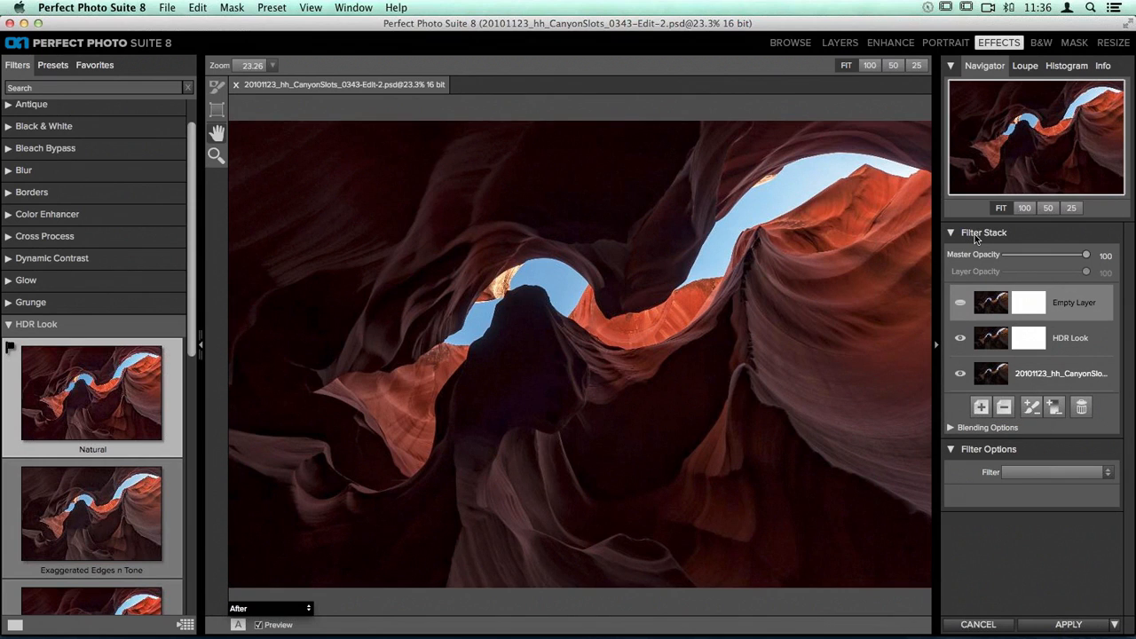
left_click(38, 326)
left_click(37, 326)
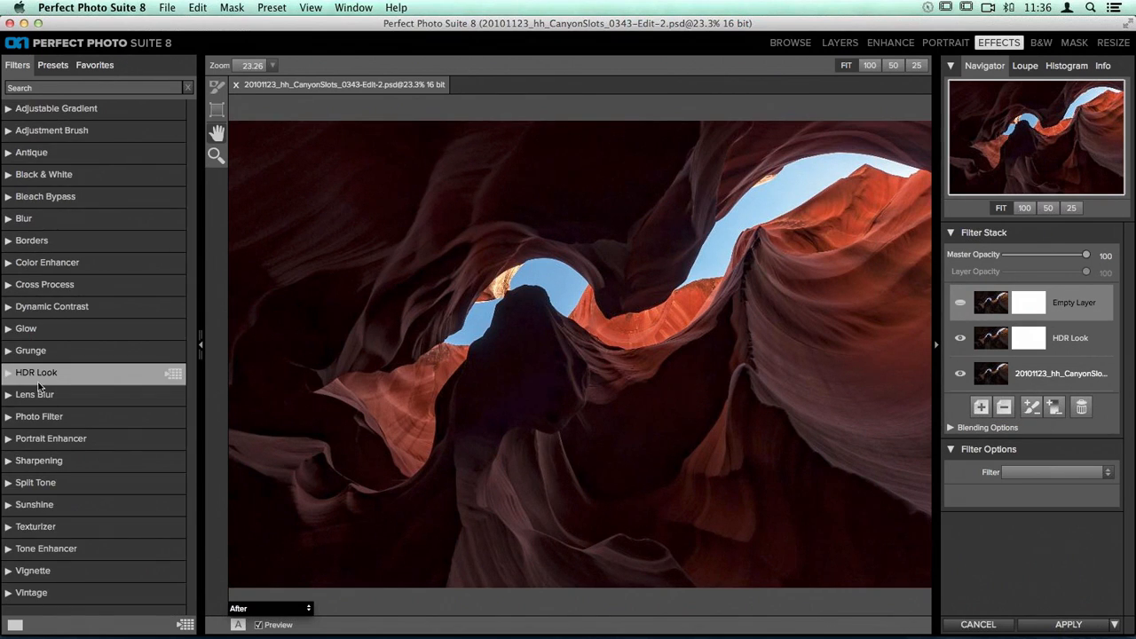
left_click(48, 309)
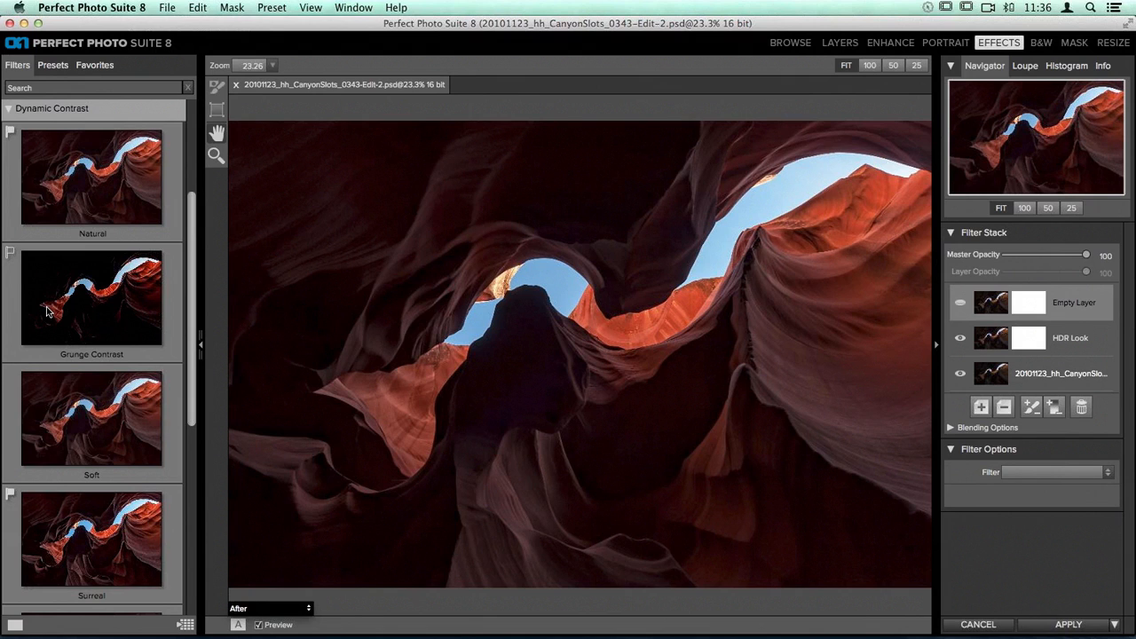
left_click(90, 198)
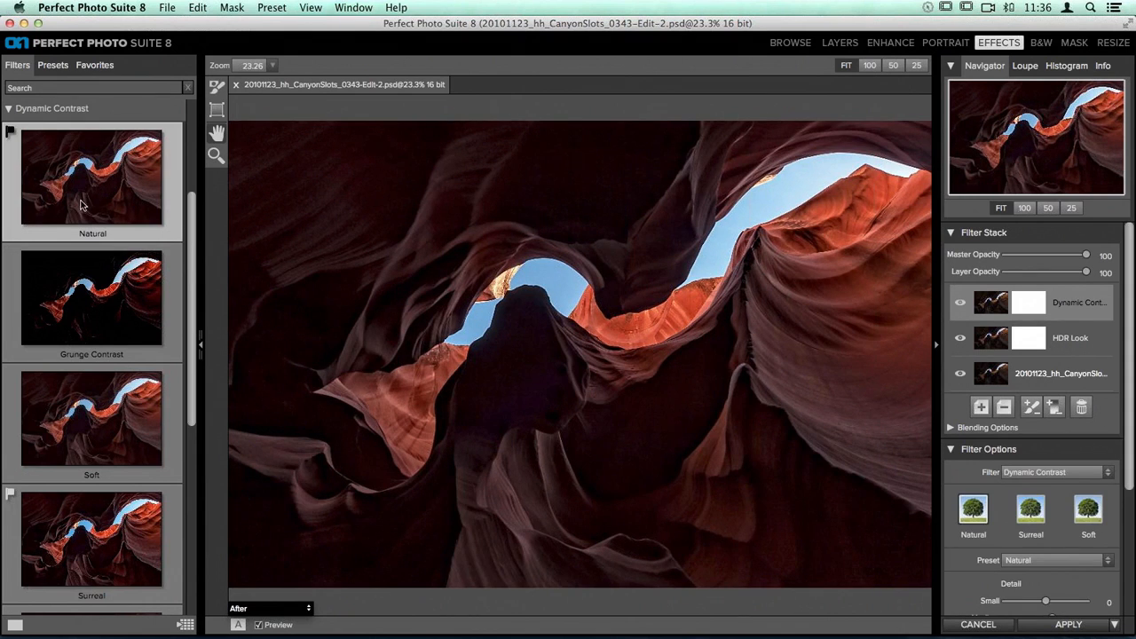
Step: Set the Dynamic Contrast filter's medium detail to 0
scroll(1069, 406, "down", 2)
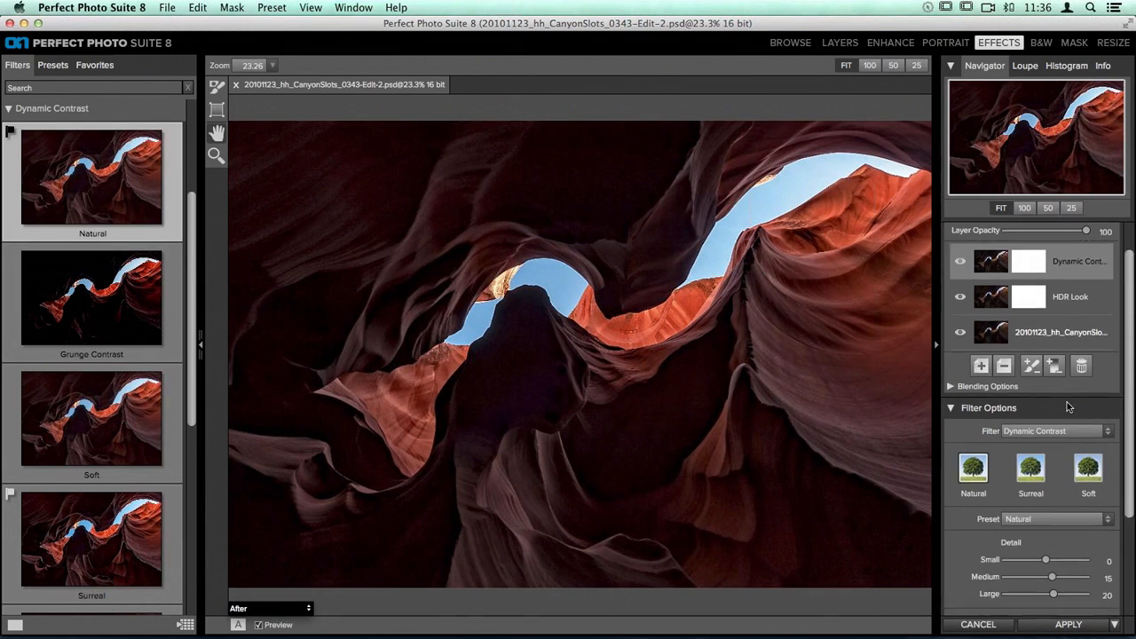
scroll(1069, 406, "down", 5)
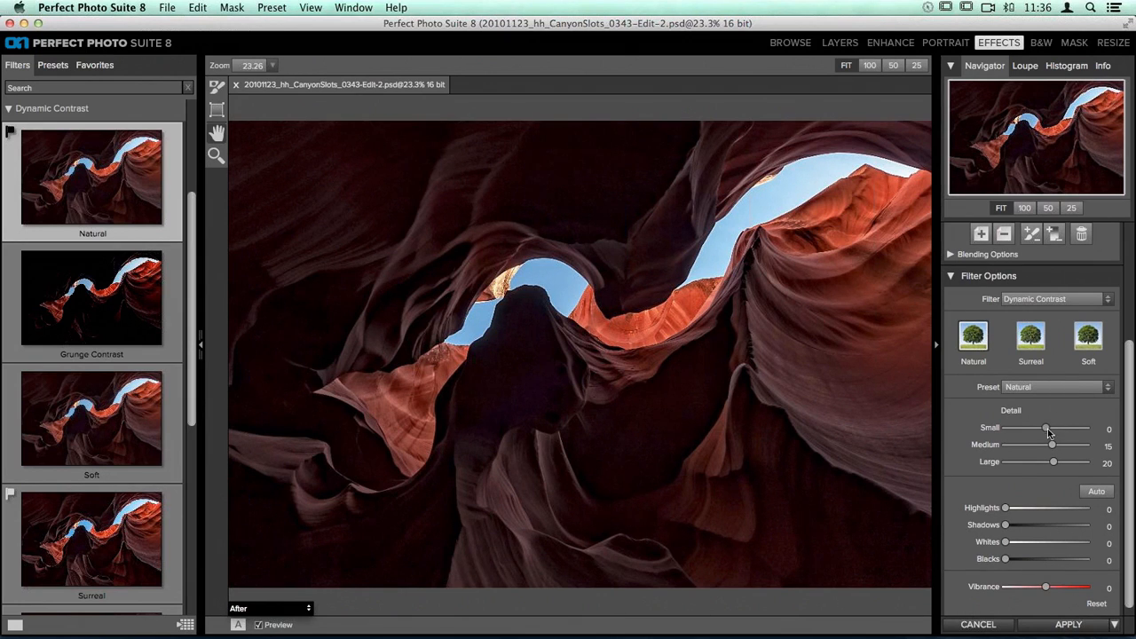
left_click_drag(1052, 445, 1046, 451)
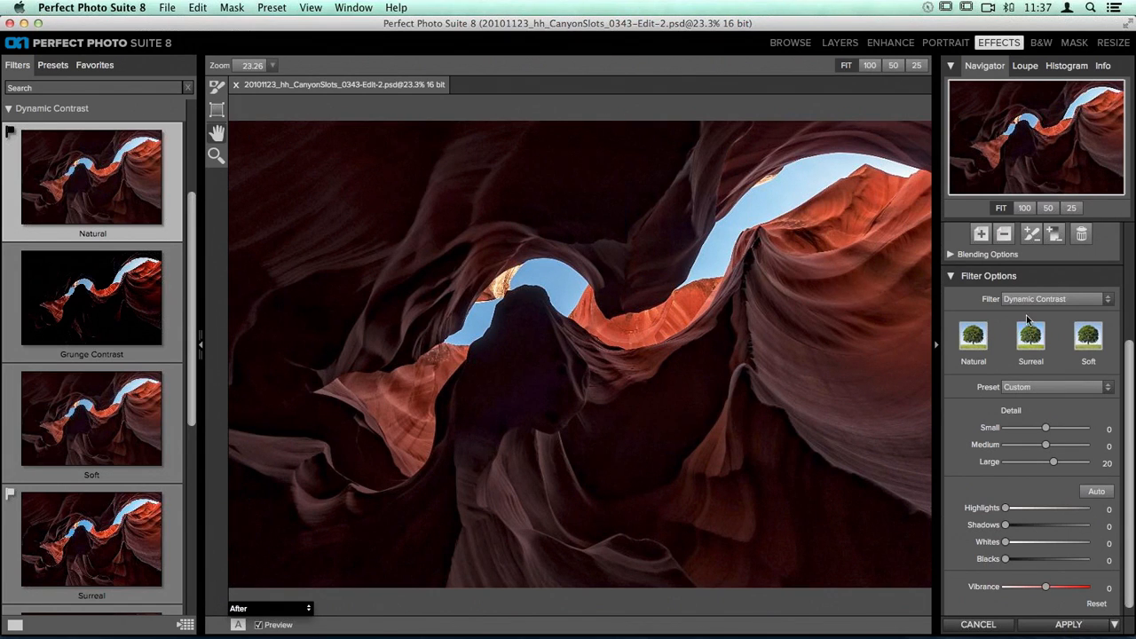
Step: Compare the photo with the Dynamic Contrast layer hidden and shown
scroll(1034, 324, "up", 5)
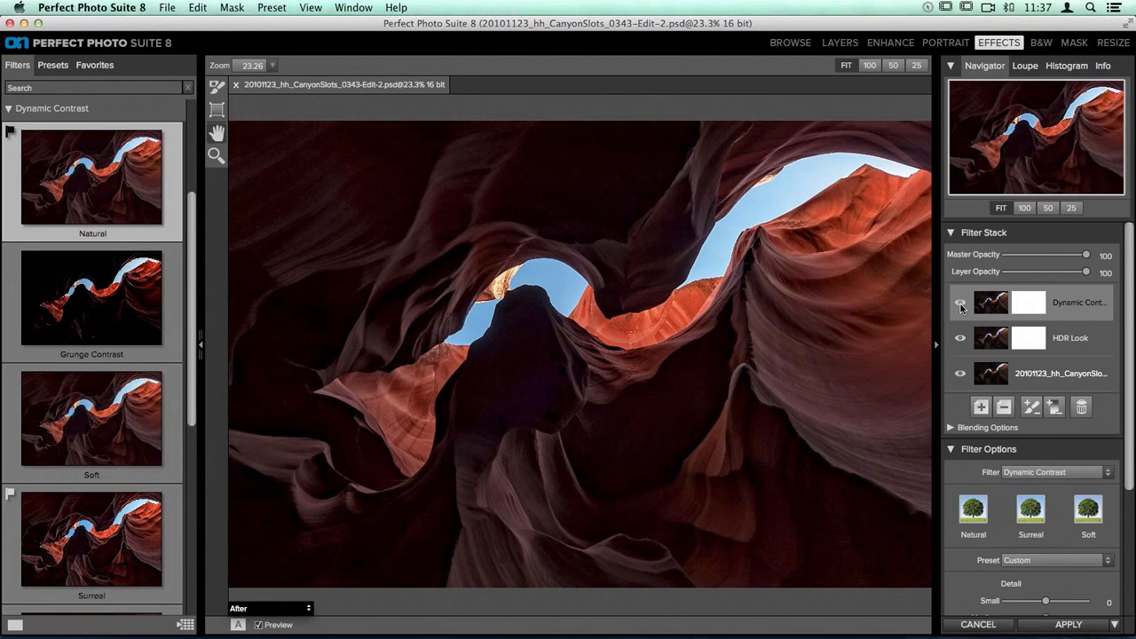
left_click(960, 305)
left_click(960, 305)
Step: Add another filter layer and give it the Adjustment Brush filter's Recover Highlights preset, with the photo shown at 50%
left_click(63, 110)
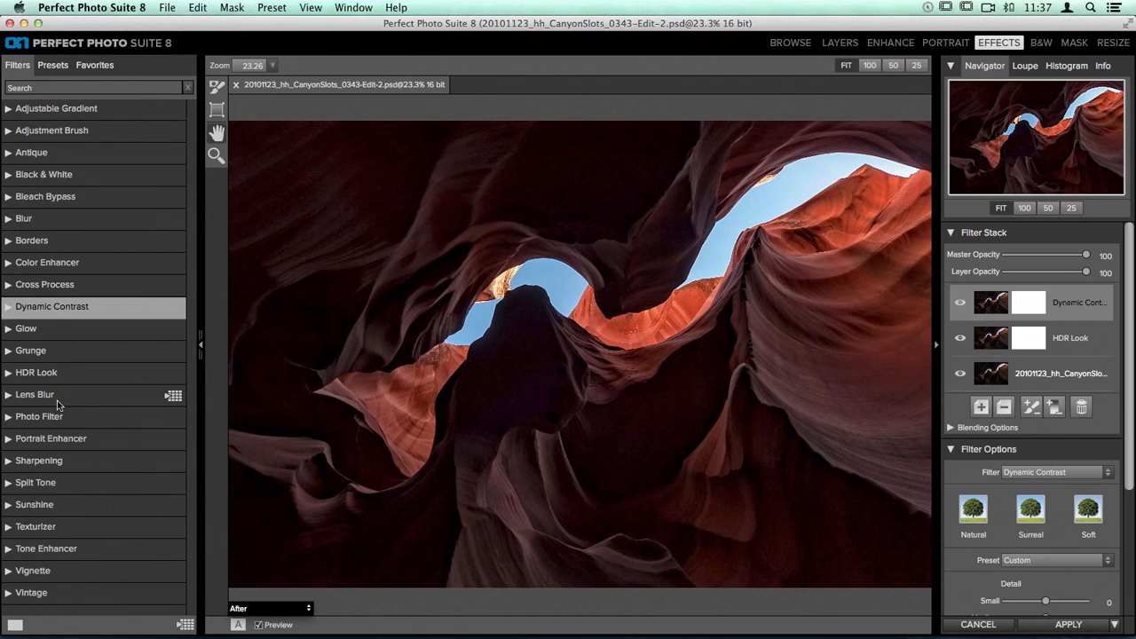
left_click(1048, 209)
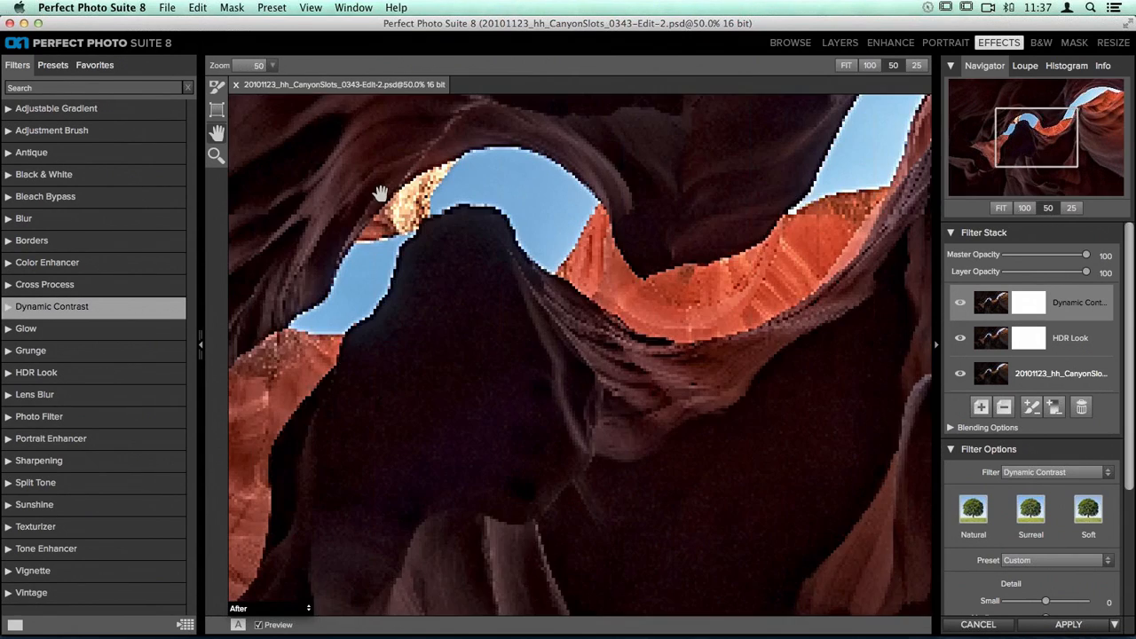
left_click_drag(380, 194, 441, 311)
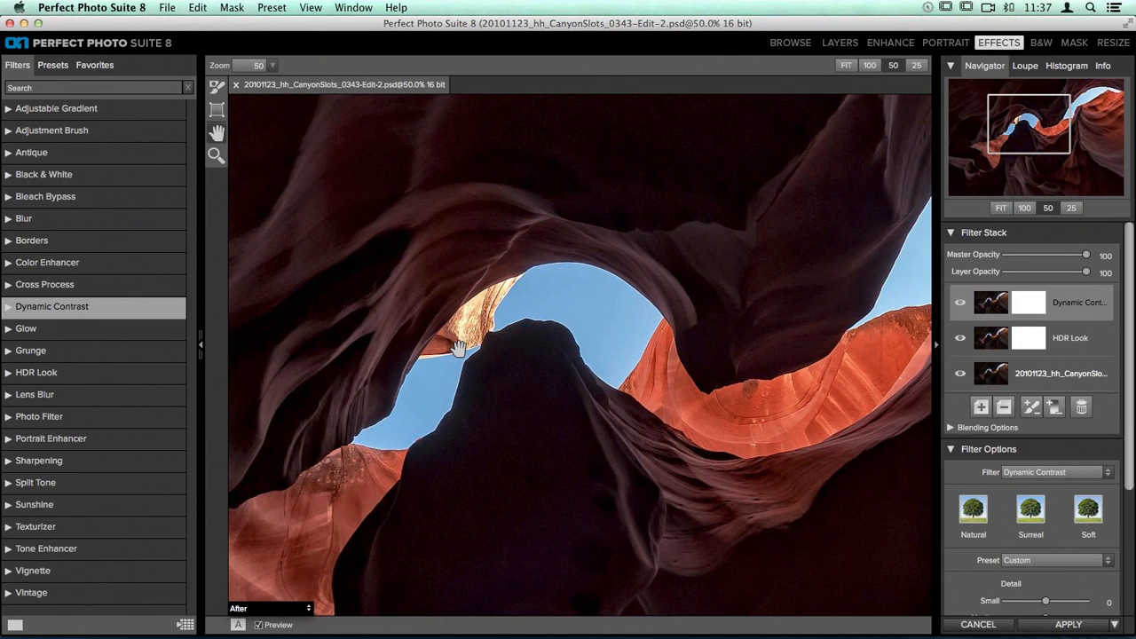
left_click(980, 409)
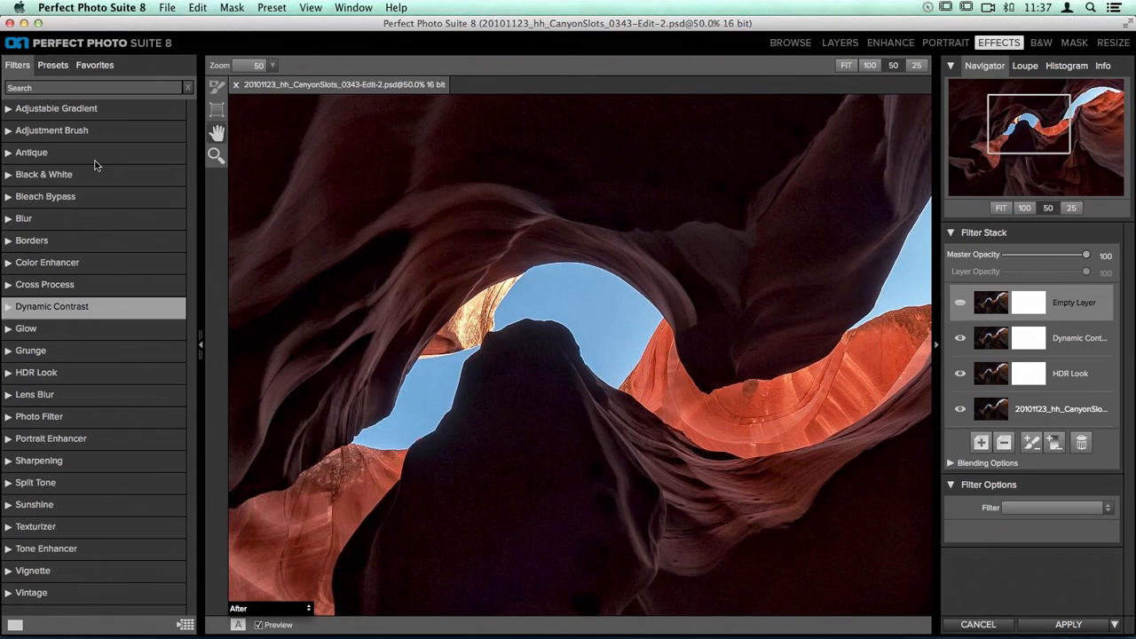
left_click(17, 131)
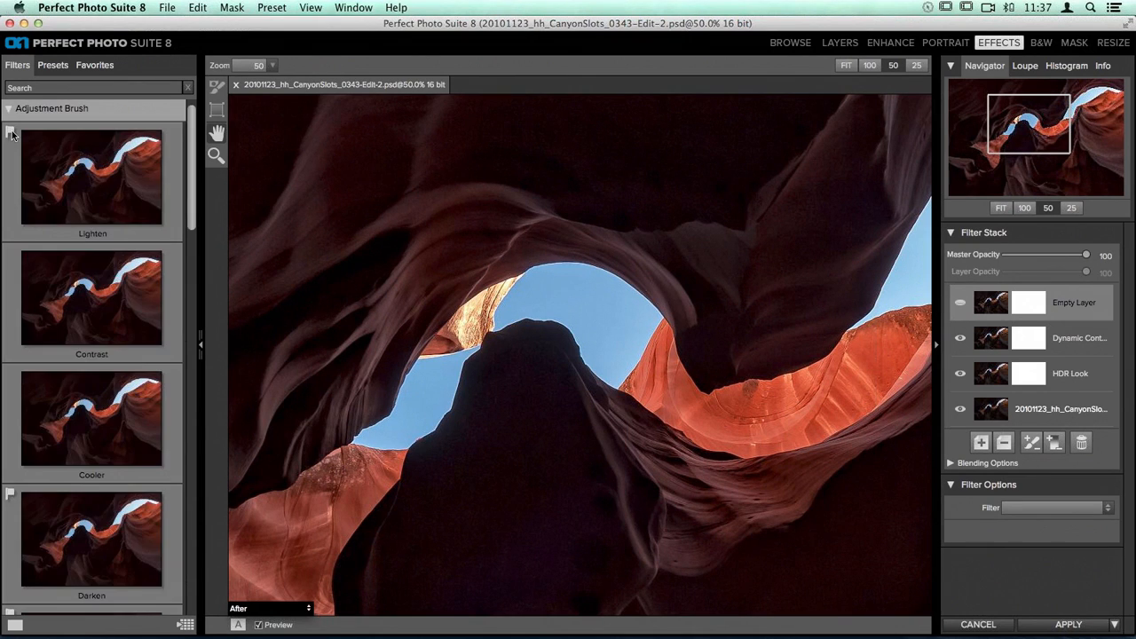
scroll(83, 165, "down", 10)
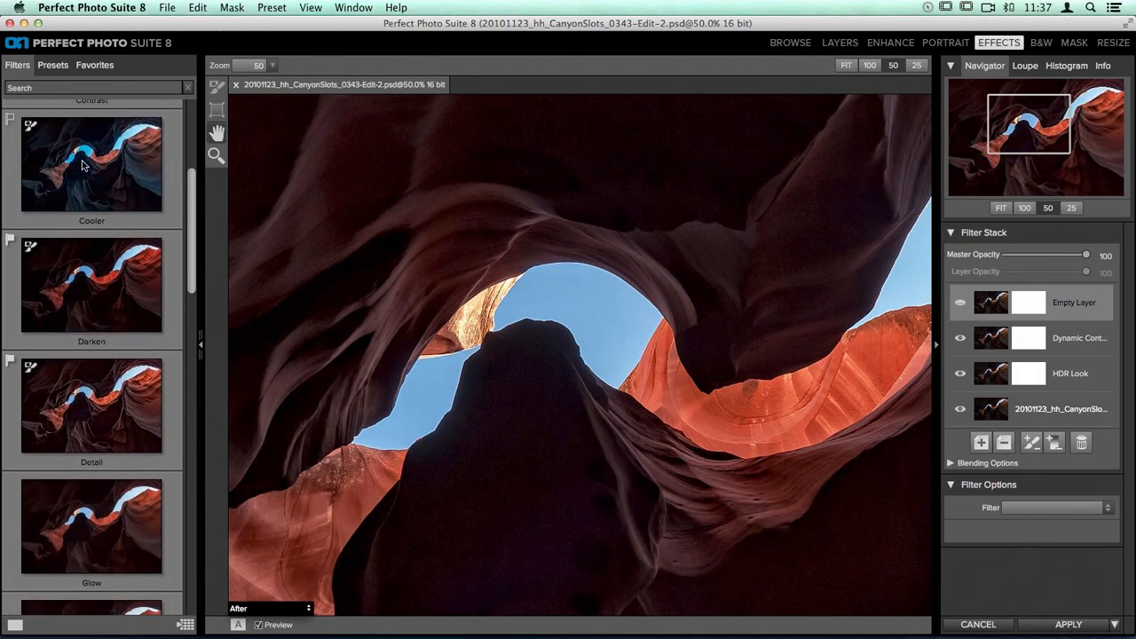
scroll(83, 165, "down", 7)
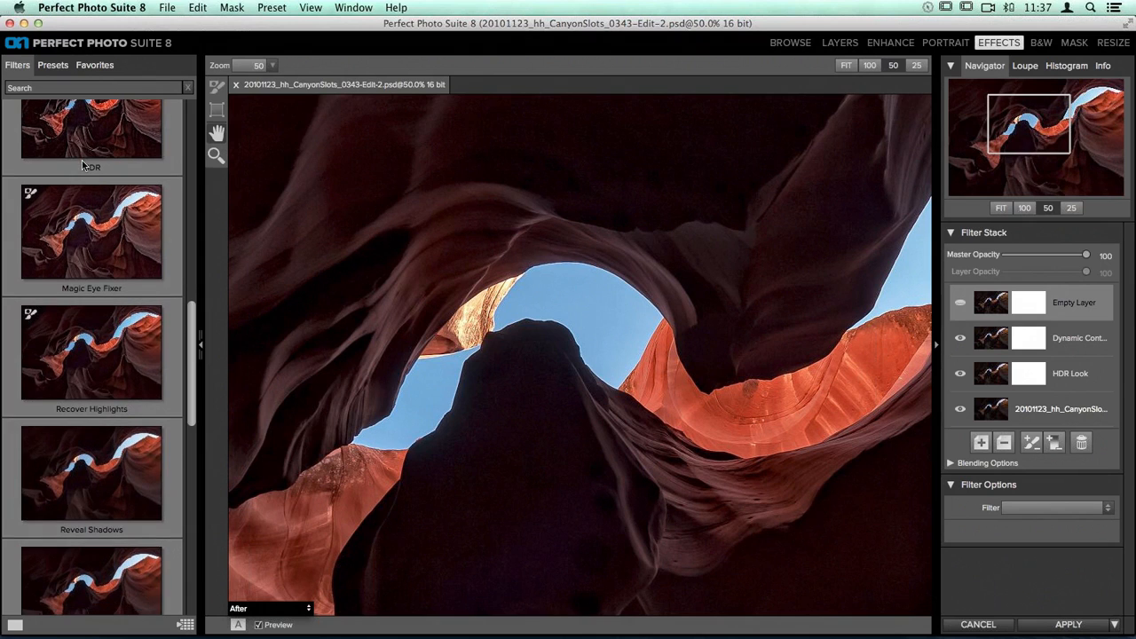
left_click(101, 346)
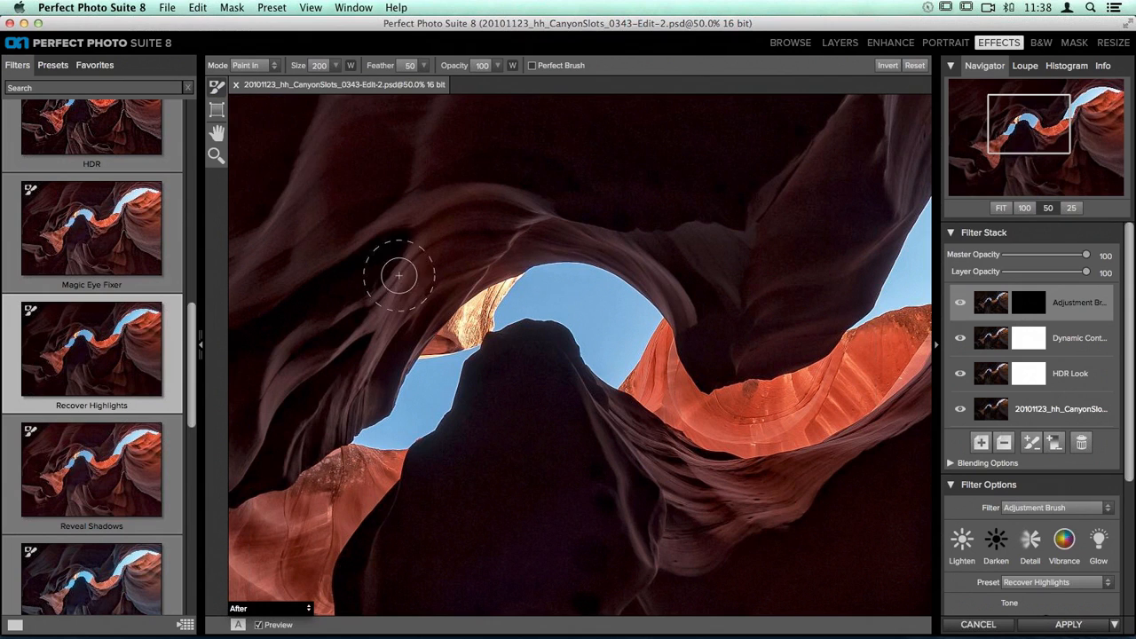
Step: Enable Perfect Brush, paint highlight recovery over the bright rock beside the smaller sky opening, and compare the layer hidden and shown
left_click(533, 67)
left_click_drag(503, 272, 485, 287)
left_click(961, 304)
left_click(961, 305)
left_click(961, 305)
left_click(961, 304)
left_click(961, 304)
left_click(961, 305)
Step: Turn Perfect Brush off, try painting highlight recovery over the bright rock sliver at the larger sky opening, and undo the stroke
mouse_move(850, 208)
left_mouse_down()
mouse_move(403, 267)
mouse_move(383, 382)
left_mouse_up()
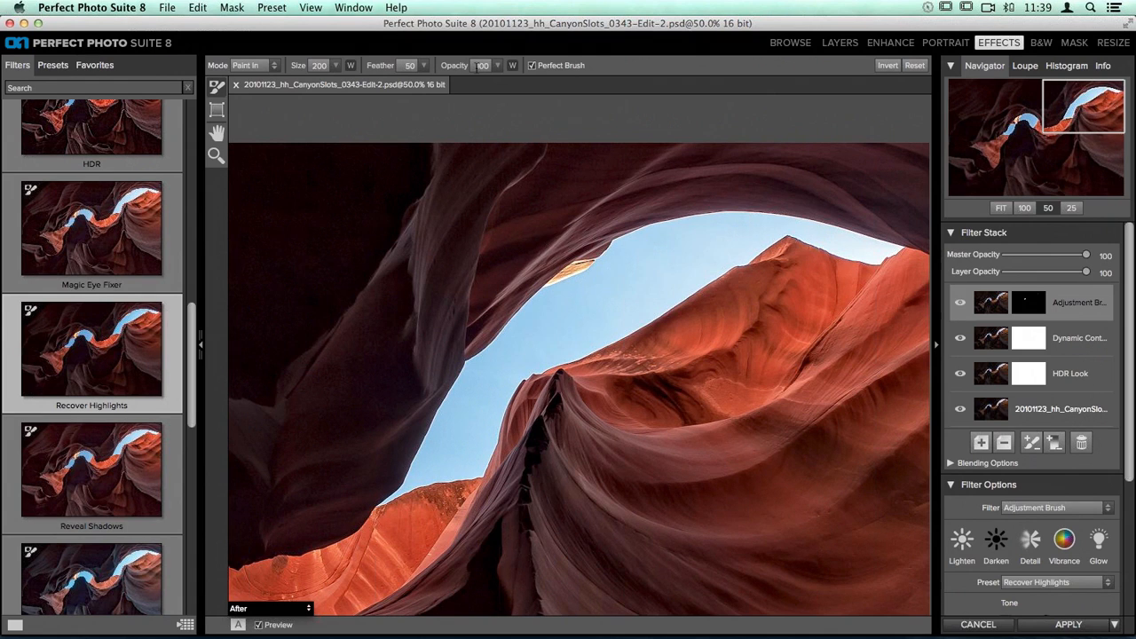
left_click(532, 66)
mouse_move(575, 264)
left_mouse_down()
mouse_move(614, 253)
mouse_move(555, 271)
mouse_move(580, 264)
left_mouse_up()
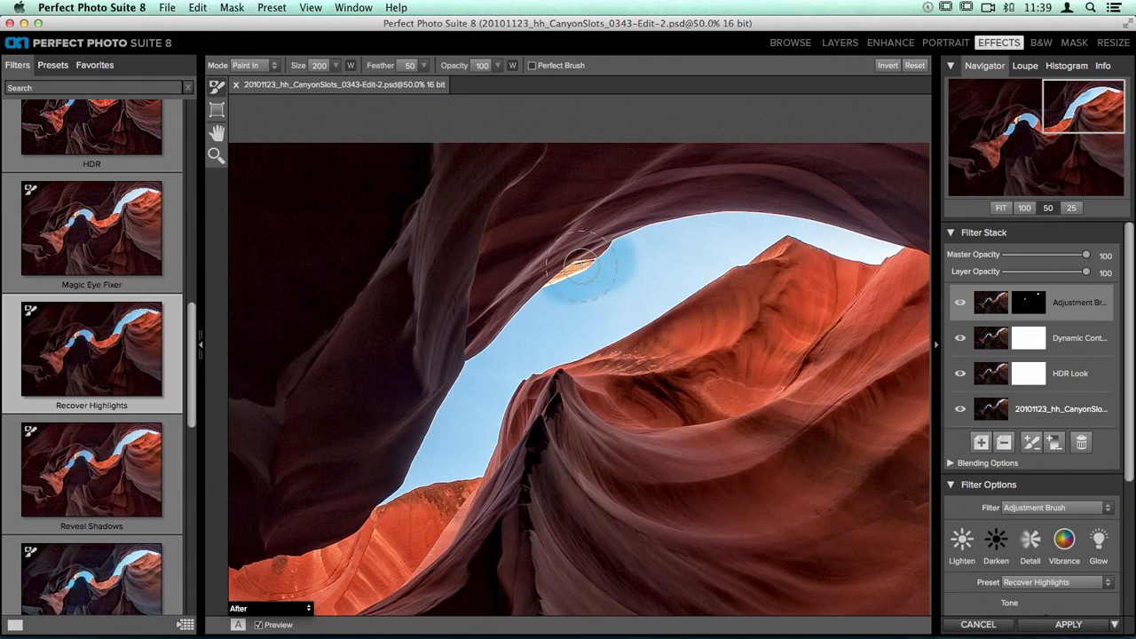
key("super+z")
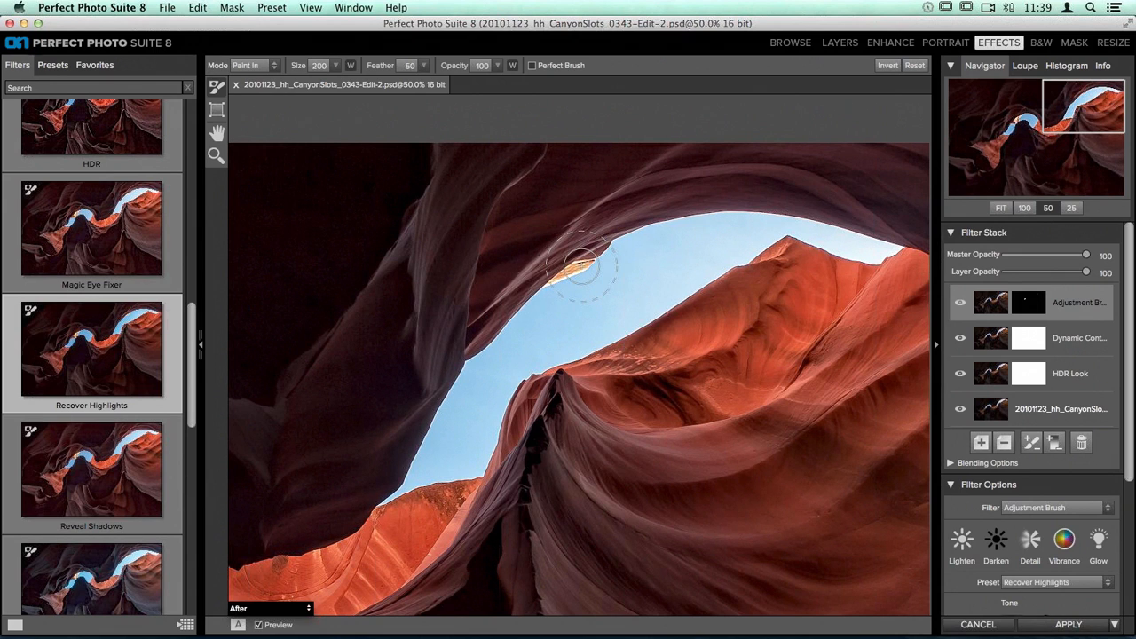
left_click(198, 7)
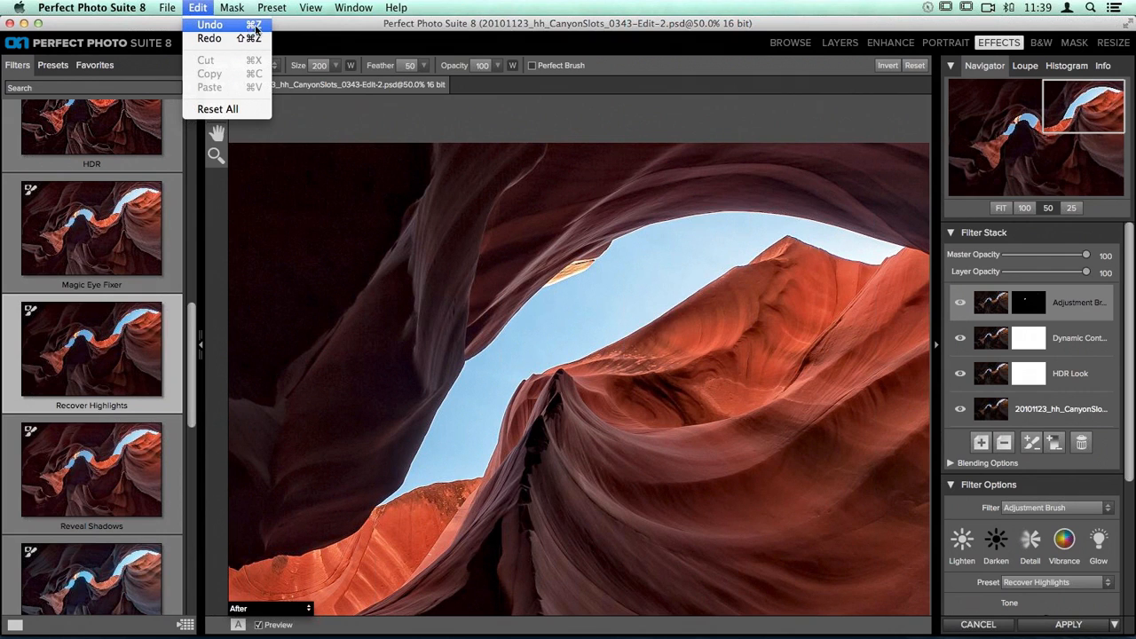
left_click(200, 11)
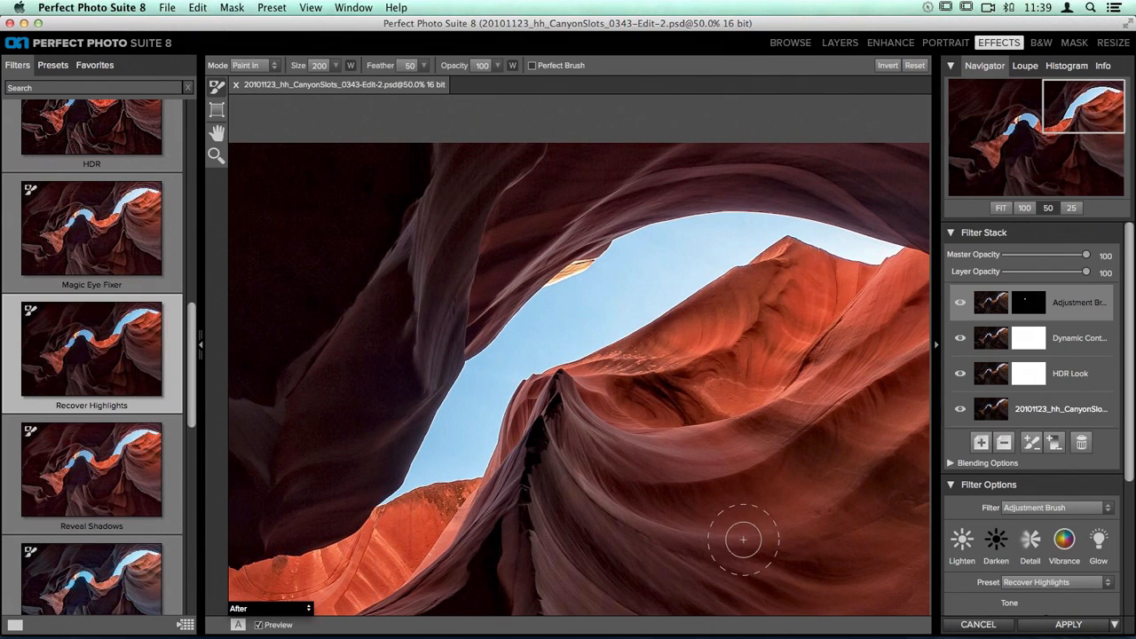
Step: Compare the area around the larger sky opening with the Adjustment Brush layer hidden and shown
left_click(961, 306)
left_click(960, 307)
left_click(960, 307)
left_click(960, 307)
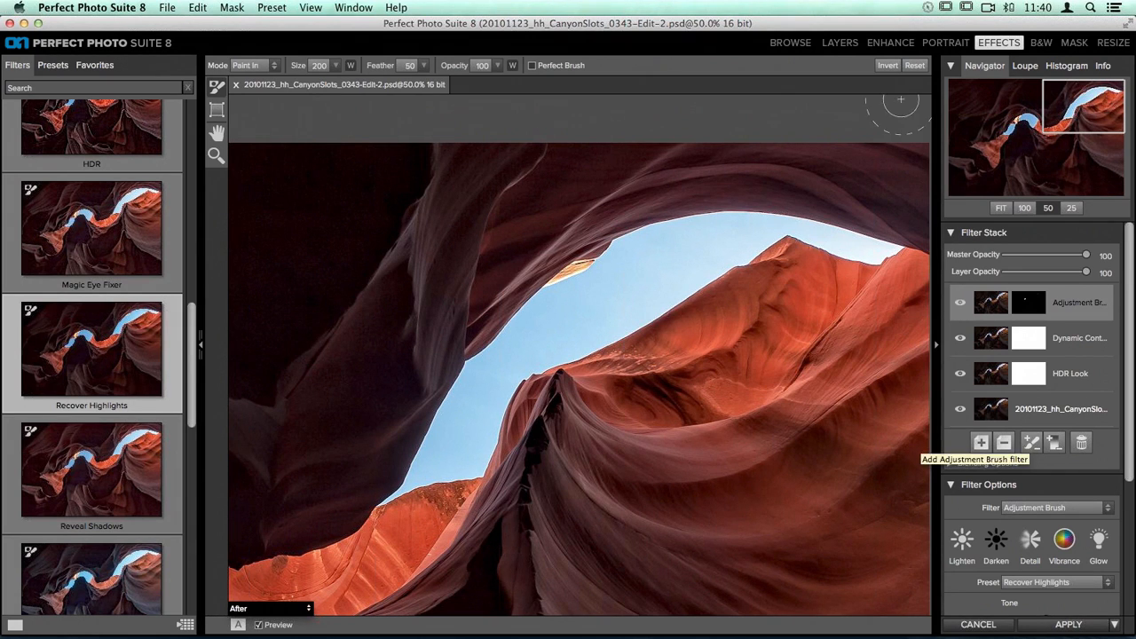
Step: Fit the whole photo in view, open the Color Enhancer filter category, and add an empty filter layer above the Adjustment Brush layer
left_click(1001, 207)
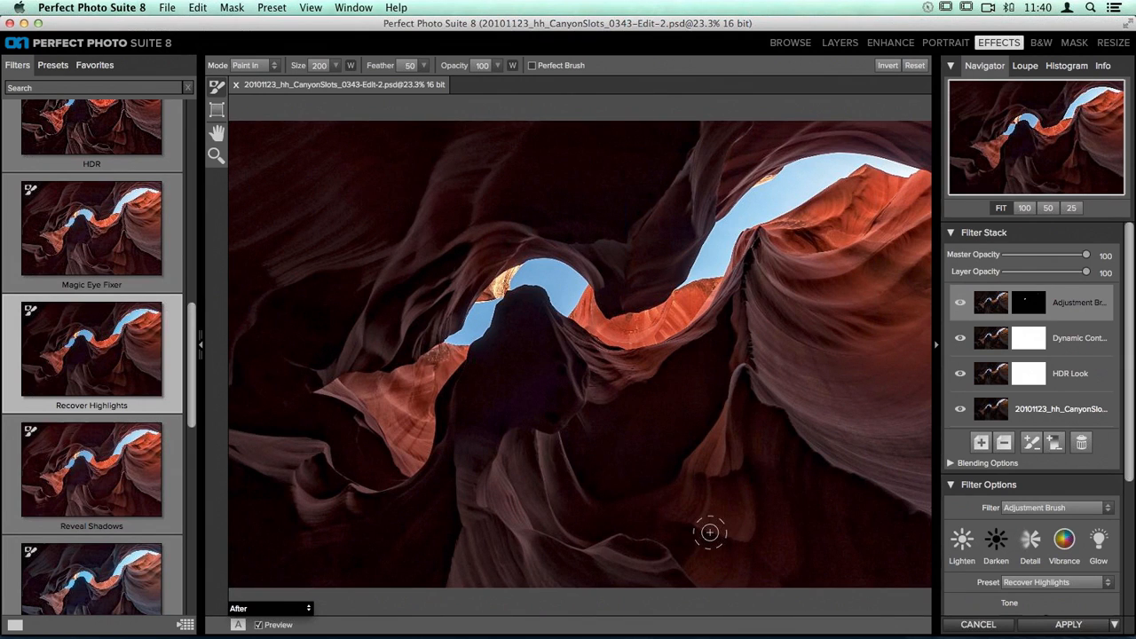
scroll(85, 155, "up", 10)
scroll(85, 155, "up", 3)
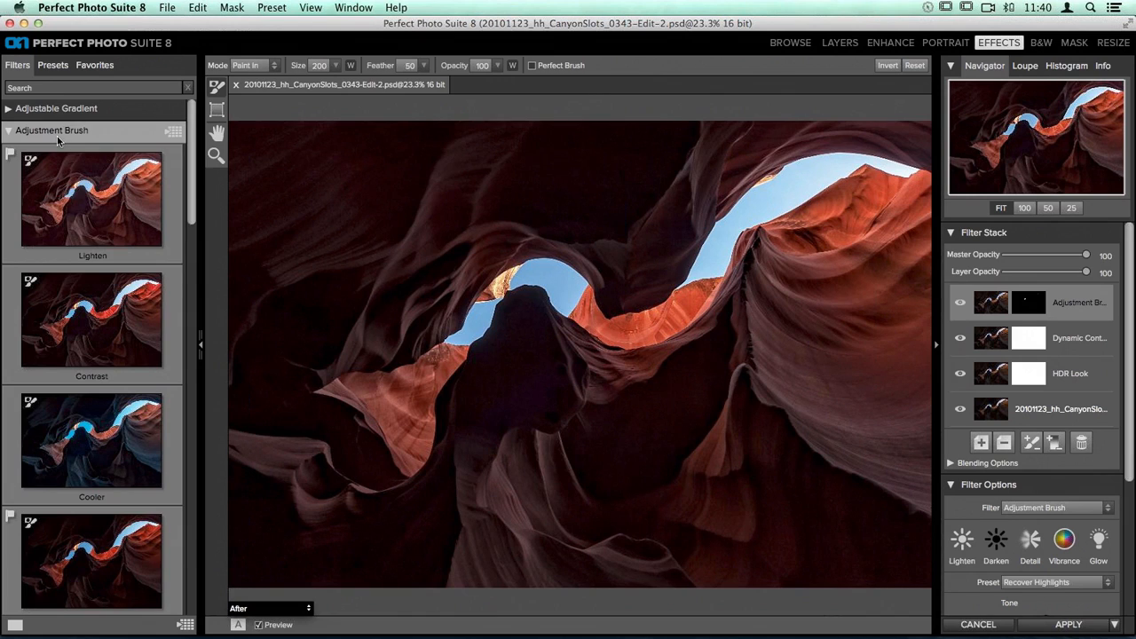
left_click(57, 133)
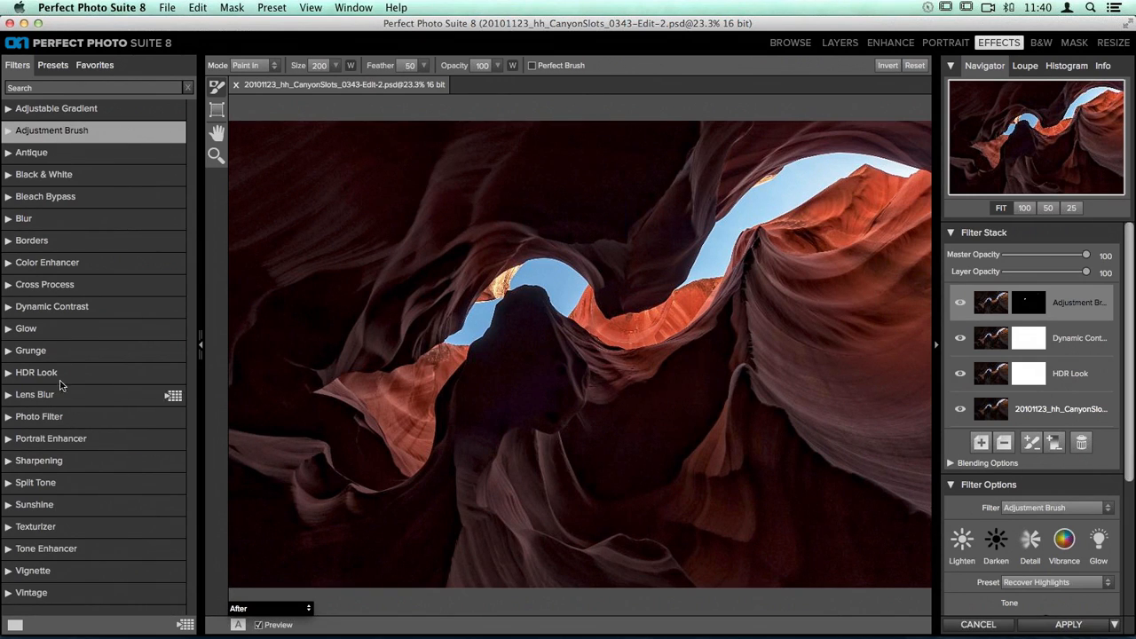
left_click(47, 267)
left_click(46, 263)
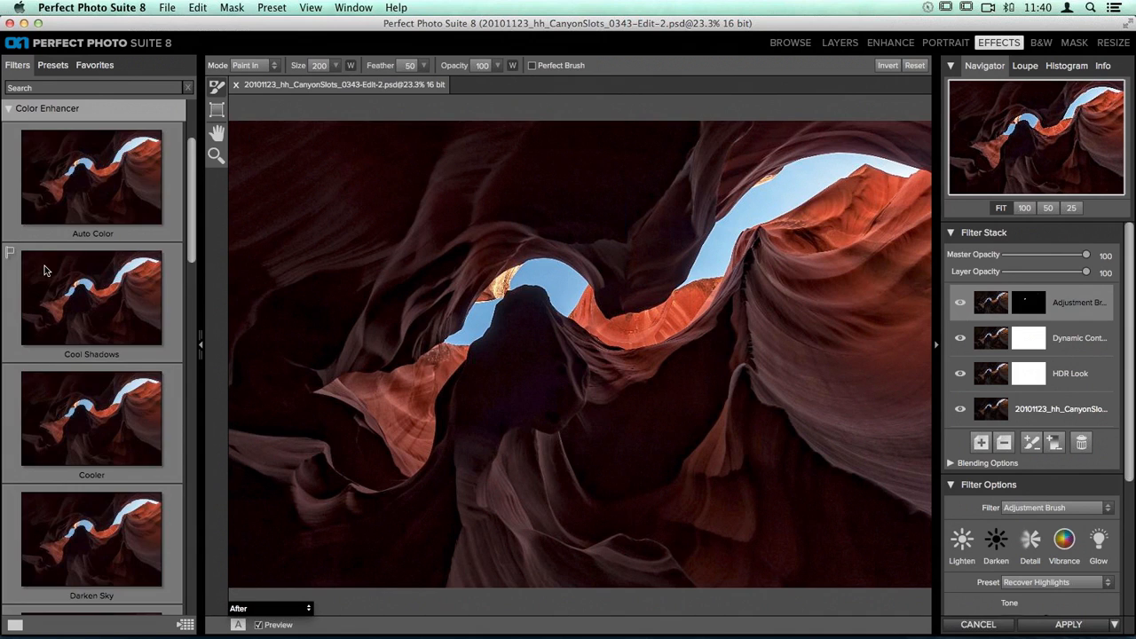
left_click(981, 442)
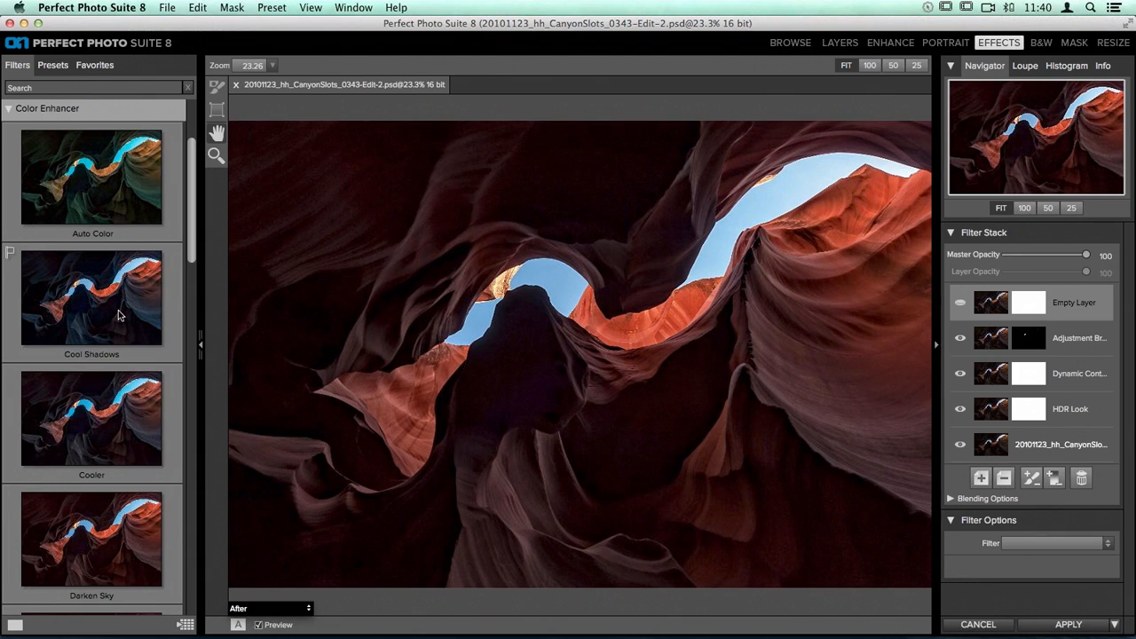
Step: Apply the Color Enhancer filter's Warmer preset to the empty layer
scroll(118, 314, "down", 5)
scroll(118, 314, "down", 3)
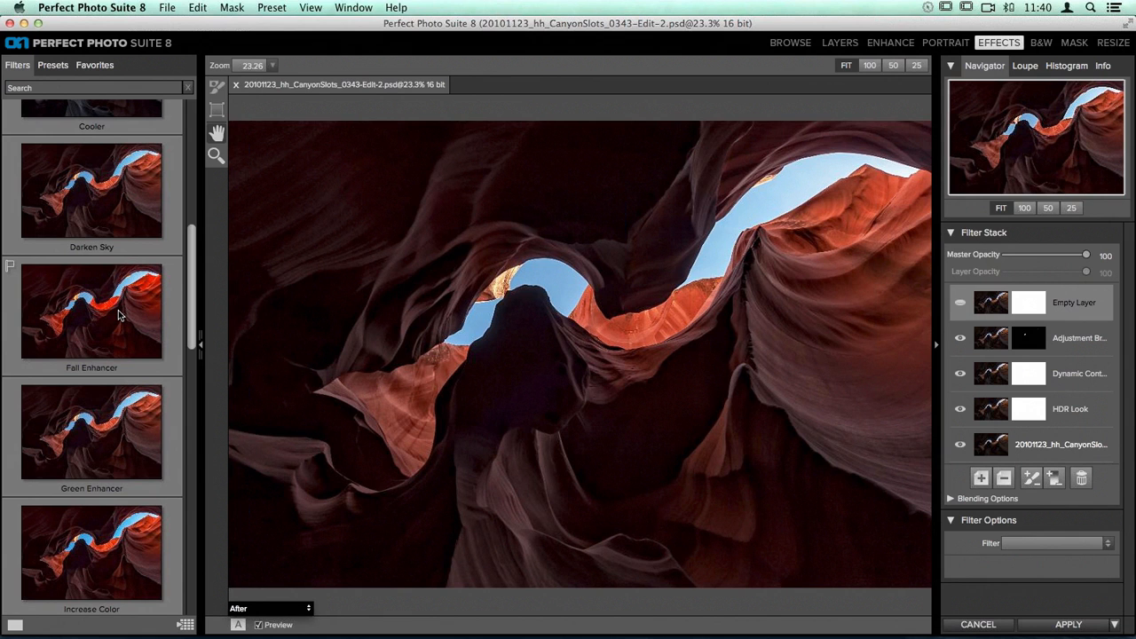
scroll(119, 314, "down", 1)
scroll(118, 314, "up", 8)
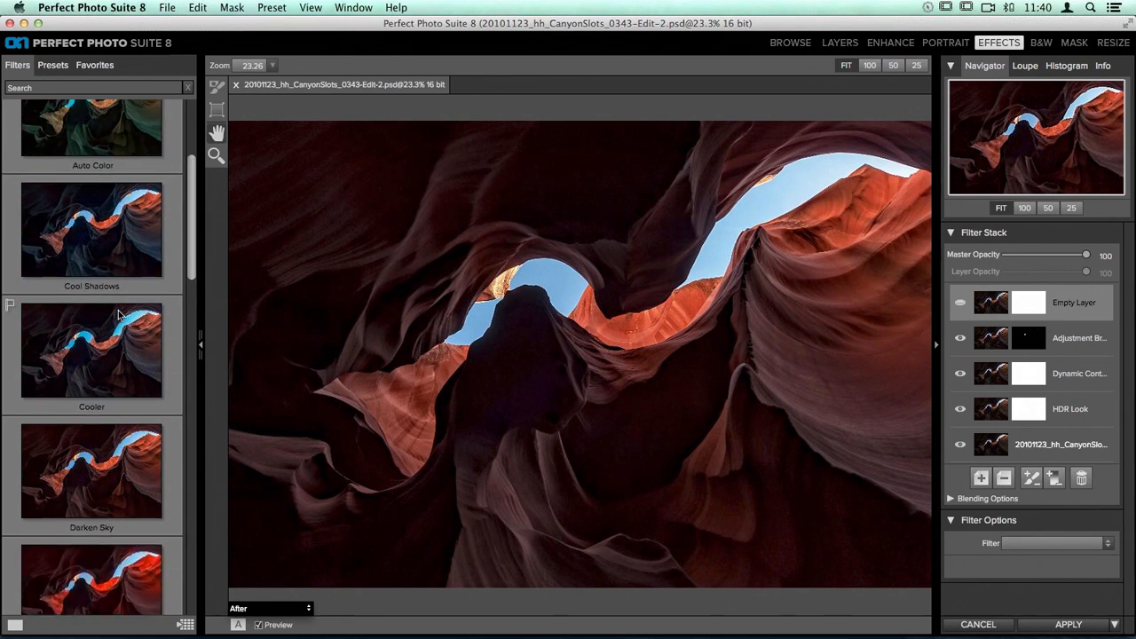
scroll(118, 314, "down", 18)
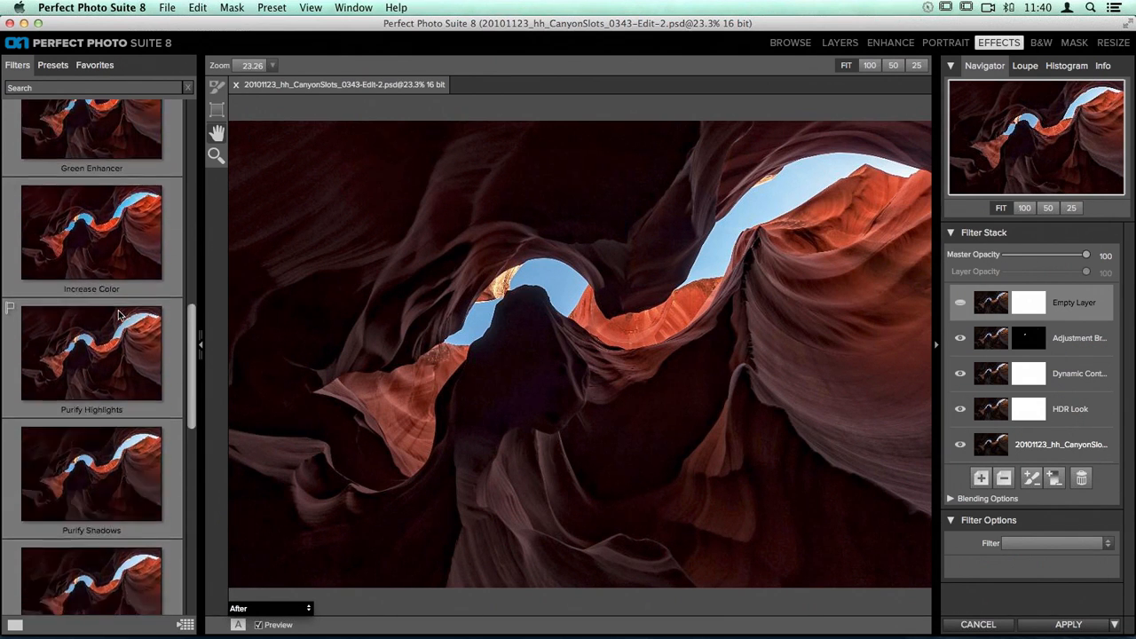
scroll(118, 314, "down", 9)
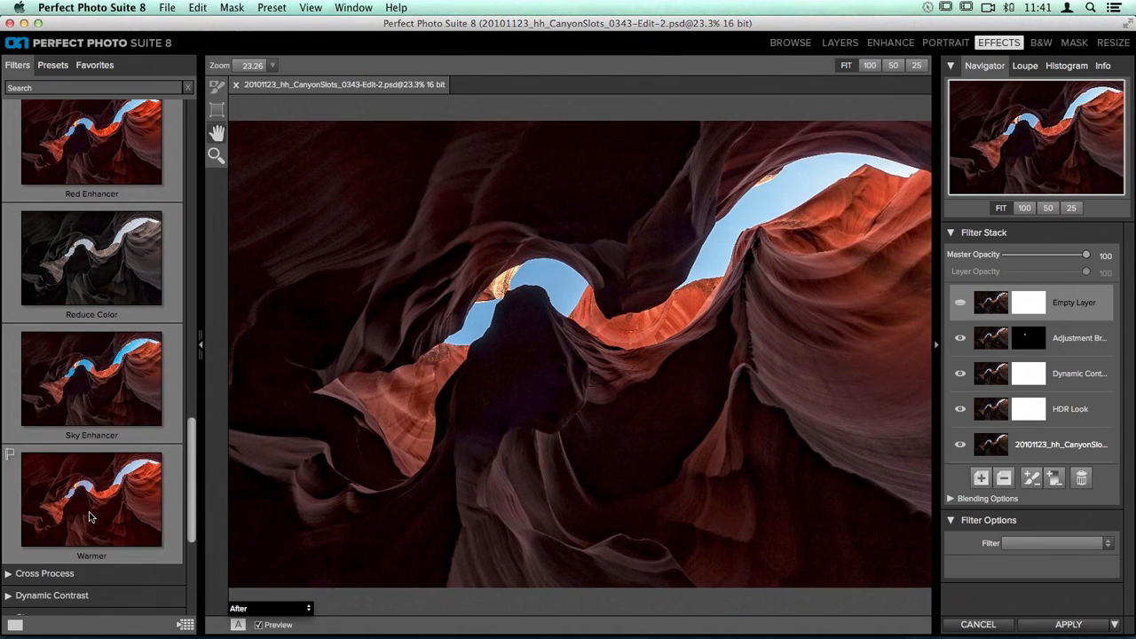
left_click(89, 519)
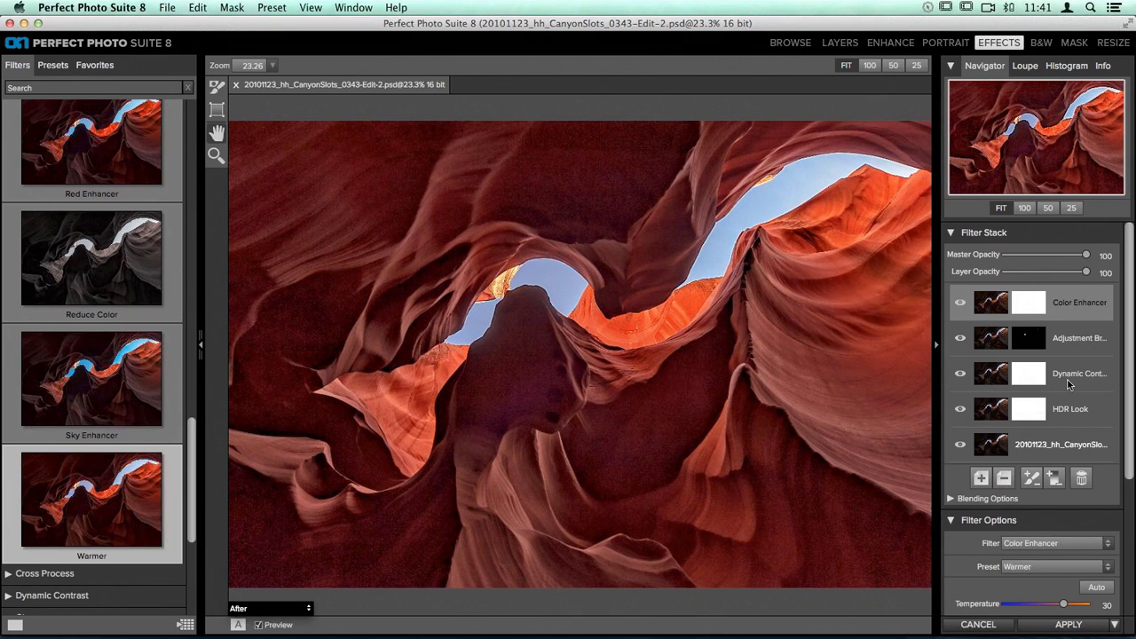
Step: Limit the Color Enhancer layer's blending to a custom color sampled from the red rock in the photo's lower right
scroll(1069, 383, "down", 5)
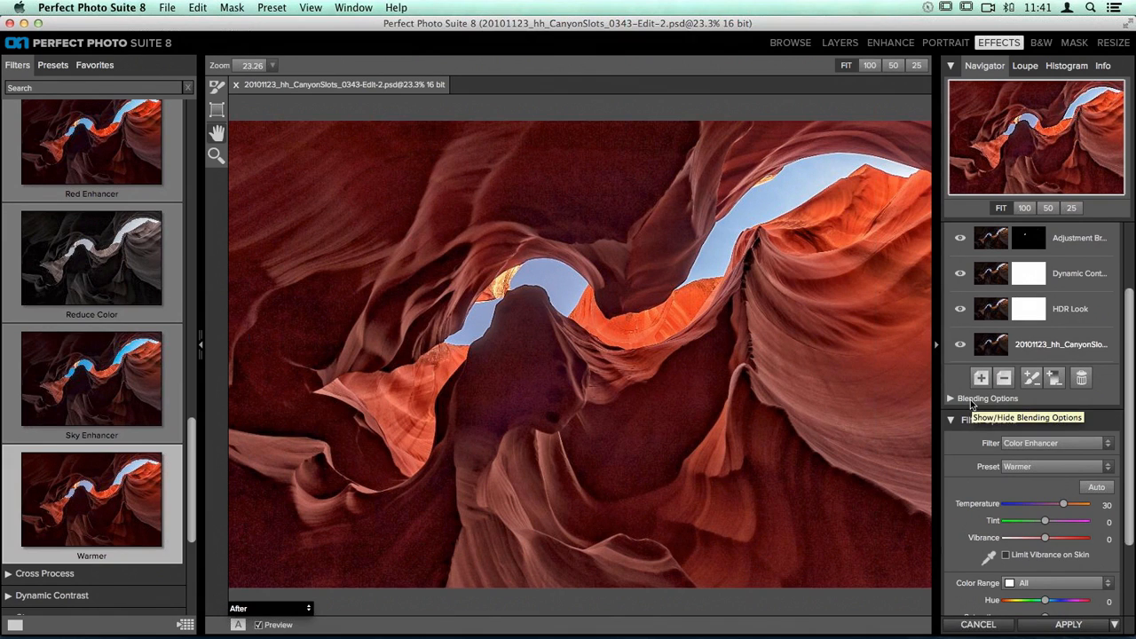
left_click(950, 399)
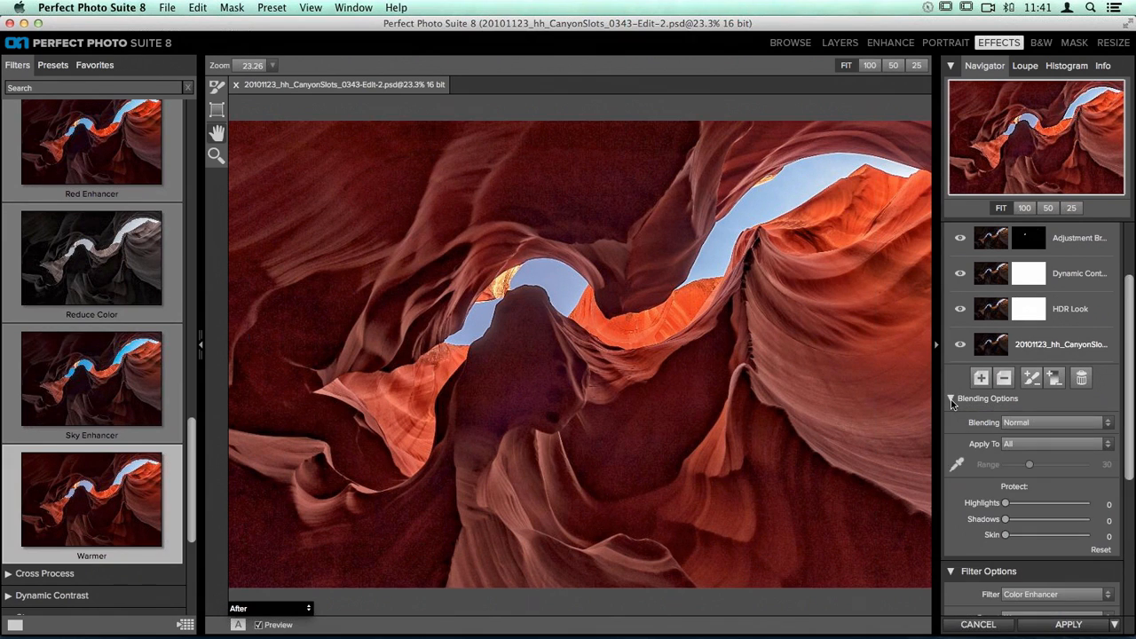
left_click(957, 465)
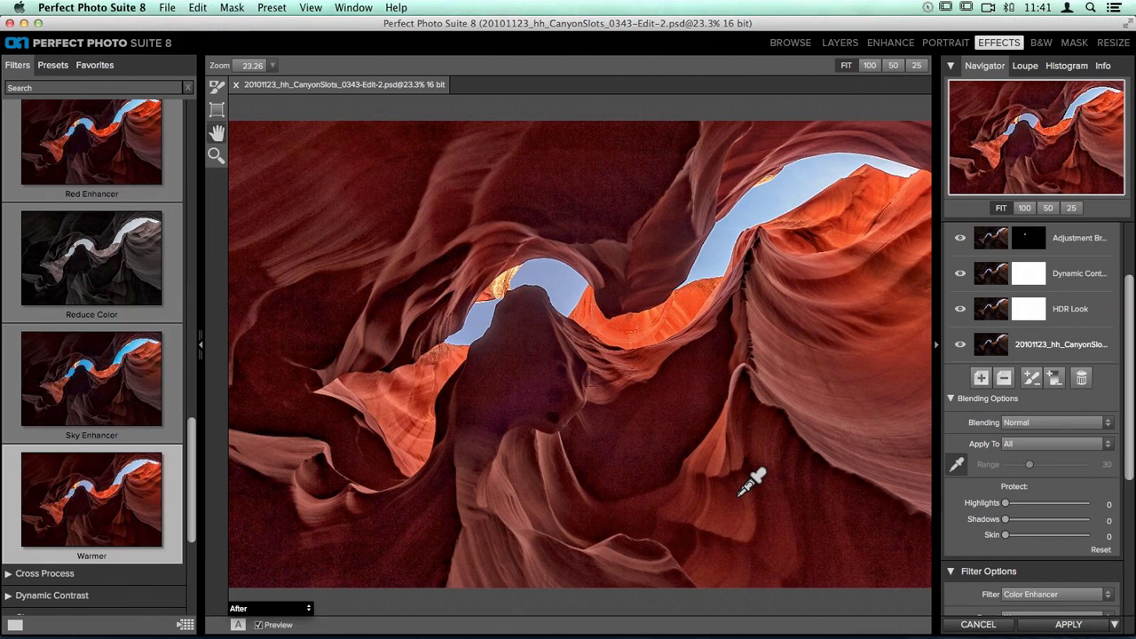
left_click(740, 492)
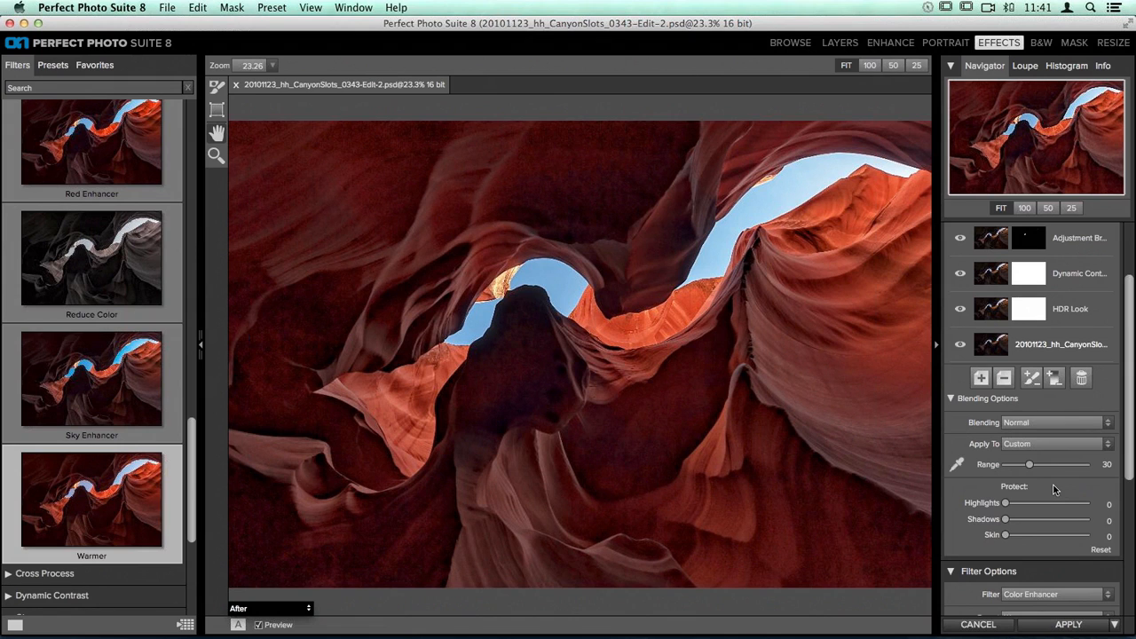
Step: Set the Color Enhancer filter's Temperature to 14
scroll(1053, 489, "down", 5)
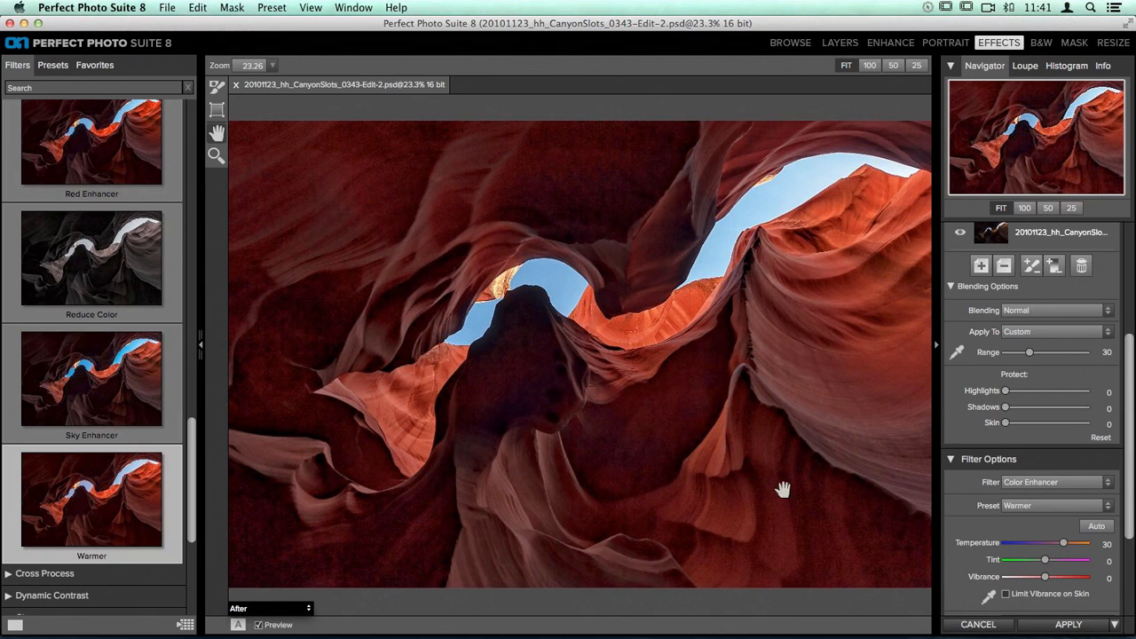
left_click_drag(1067, 548, 1044, 548)
left_click_drag(1043, 547, 1047, 549)
left_click_drag(1049, 548, 1054, 549)
scroll(1021, 337, "up", 5)
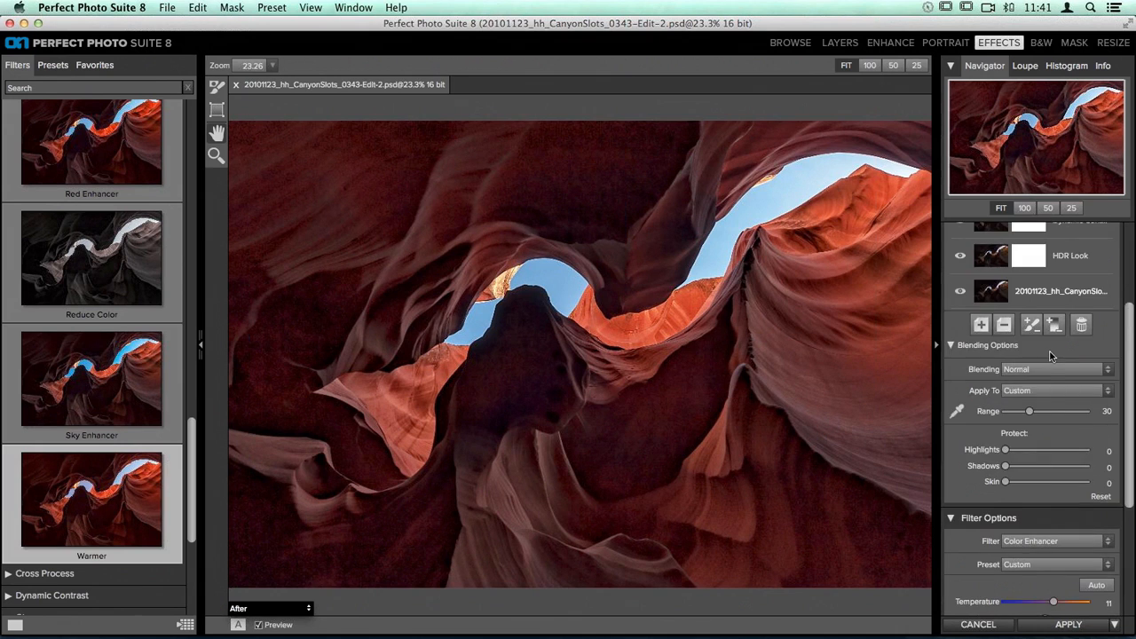
mouse_move(996, 304)
left_mouse_down()
mouse_move(1003, 355)
mouse_move(993, 303)
left_mouse_up()
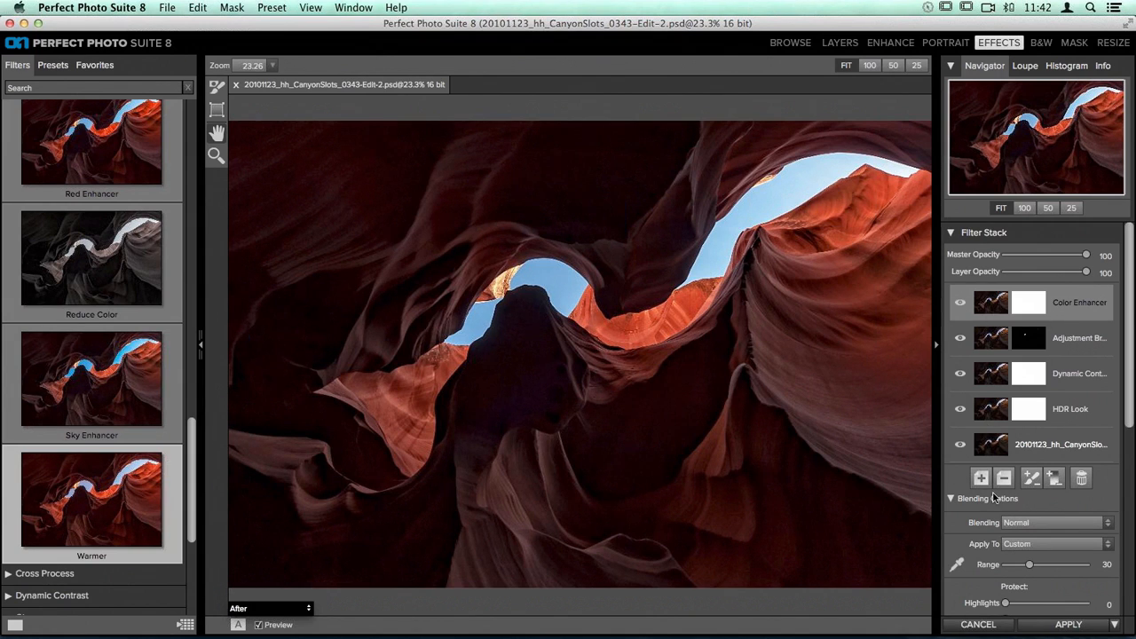
mouse_move(1007, 307)
left_mouse_down()
mouse_move(997, 349)
mouse_move(997, 293)
mouse_move(986, 310)
mouse_move(987, 350)
mouse_move(1002, 296)
left_mouse_up()
scroll(1019, 535, "down", 10)
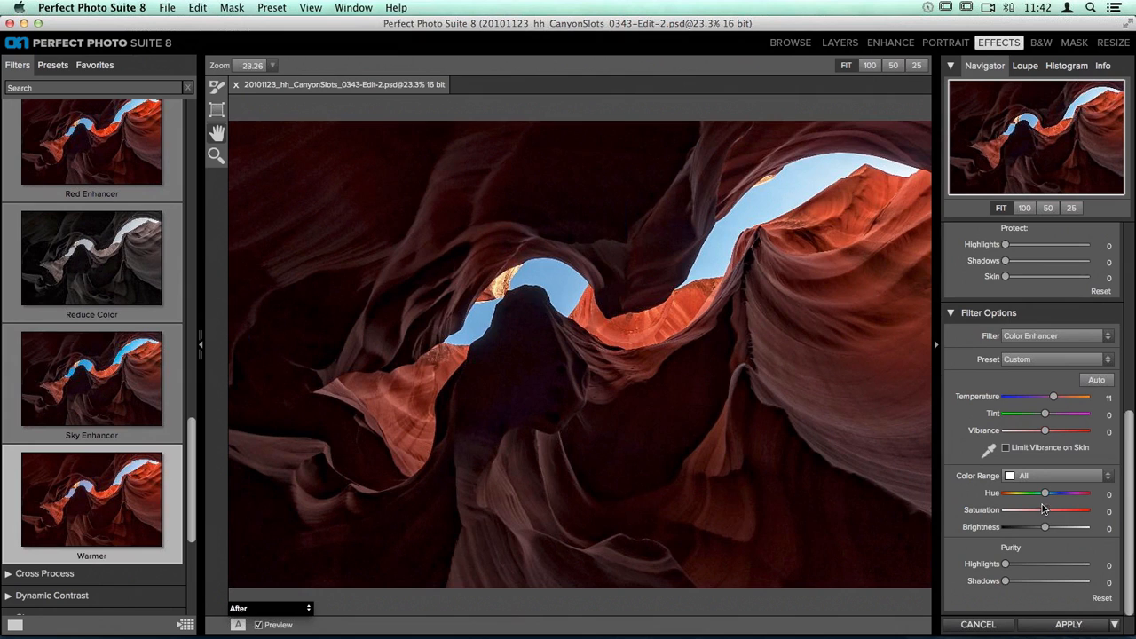
left_click_drag(1056, 401, 1059, 401)
left_click_drag(1058, 401, 1056, 401)
Step: Set up the Masking Brush in Paint Out mode with size 250, opacity 92 and Perfect Brush enabled
left_click(216, 89)
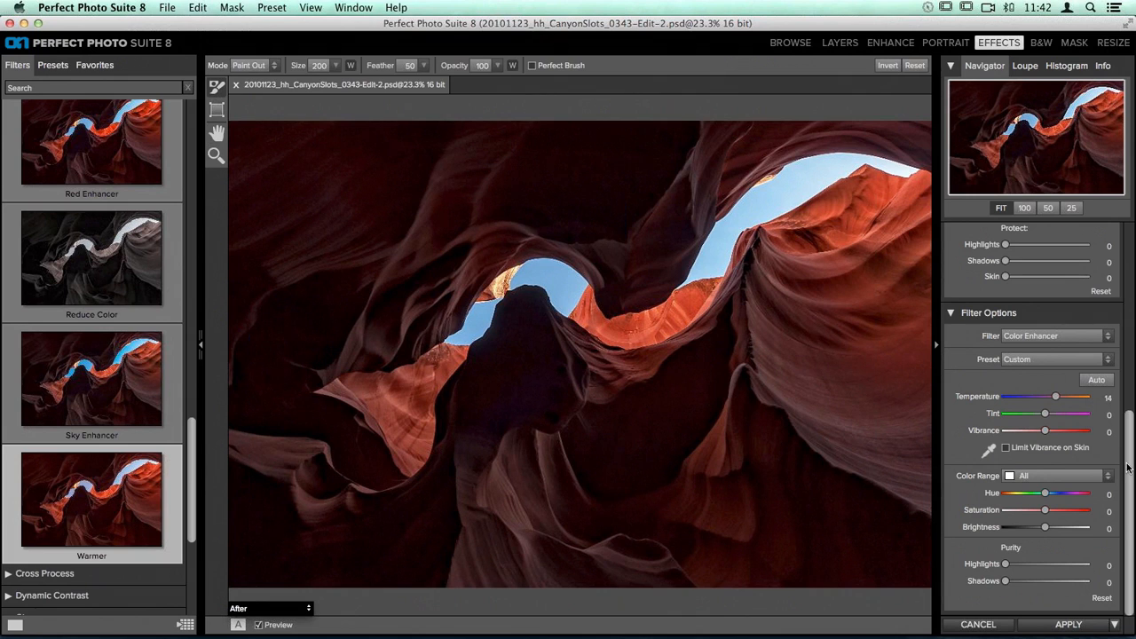
scroll(1025, 424, "up", 10)
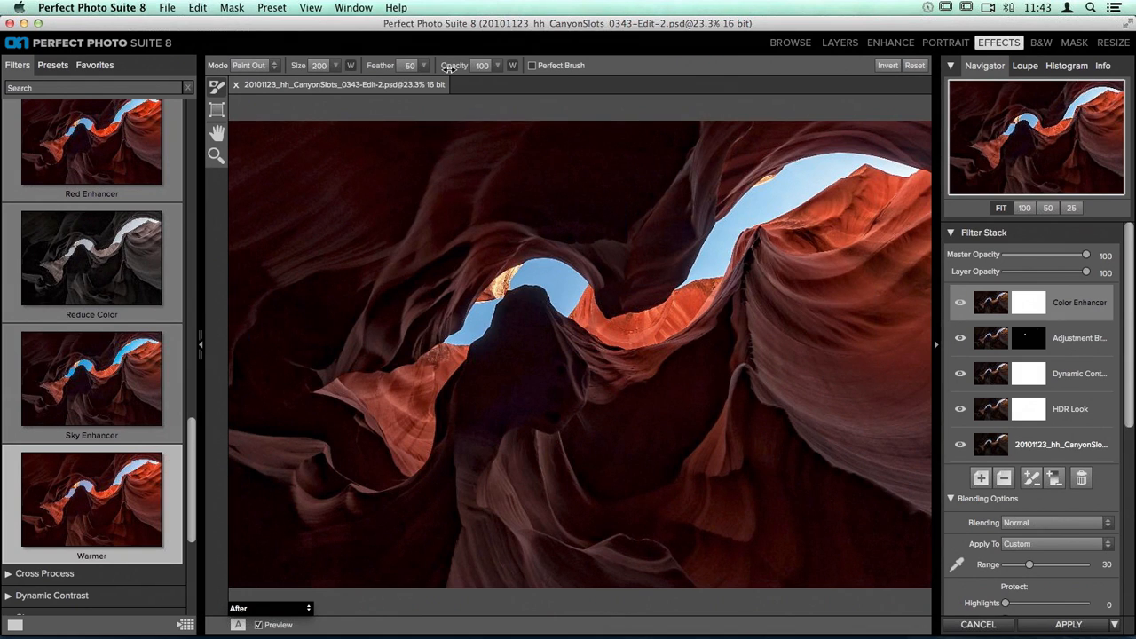
left_click_drag(441, 69, 441, 68)
left_click(530, 67)
left_click(532, 66)
left_click(532, 66)
left_click(336, 67)
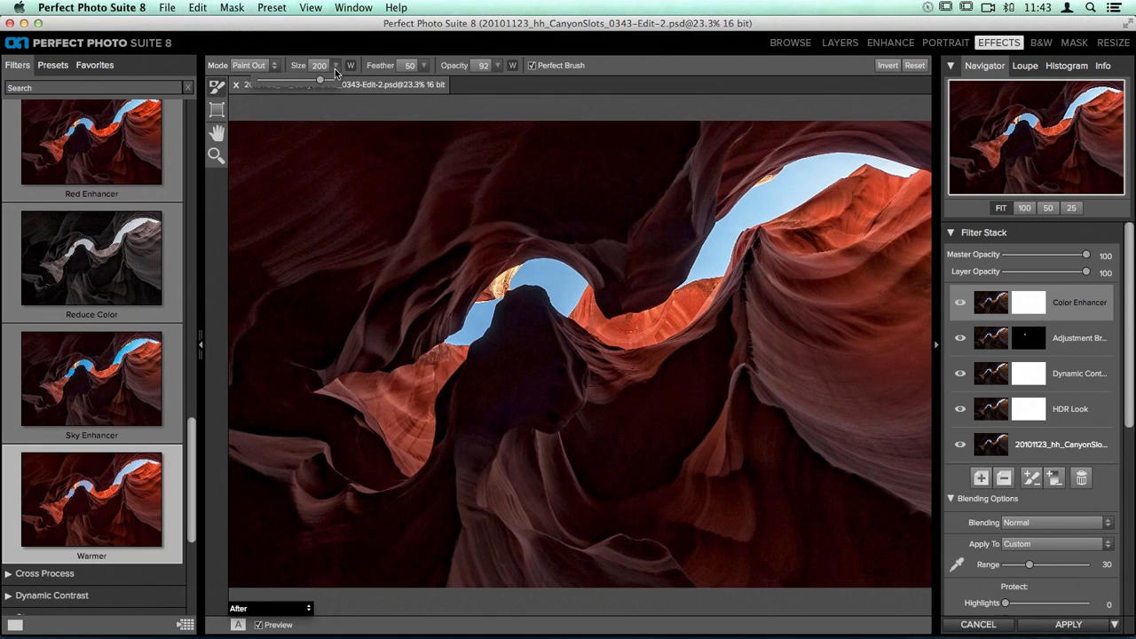
mouse_move(319, 86)
left_mouse_down()
mouse_move(298, 86)
mouse_move(321, 89)
left_mouse_up()
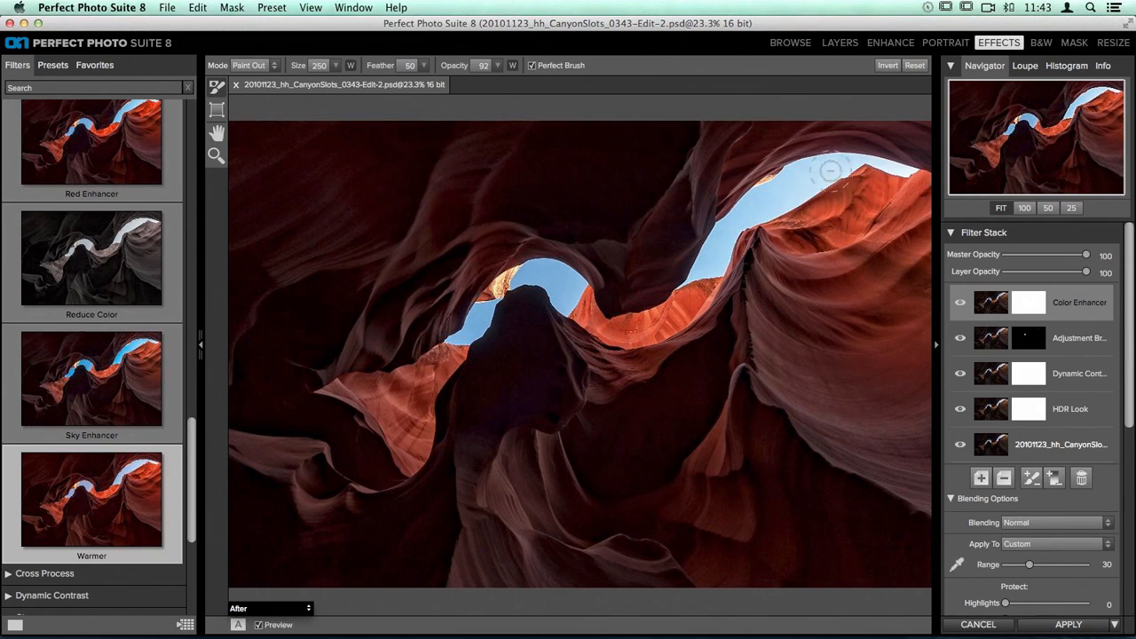
Step: Enlarge the brush to size 500 and paint the Color Enhancer effect out along both sky openings and the rock between them
key("bracketright")
key("bracketright")
key("bracketright")
key("bracketright")
key("bracketright")
mouse_move(785, 232)
left_mouse_down()
mouse_move(756, 237)
mouse_move(842, 227)
left_mouse_up()
mouse_move(473, 352)
left_mouse_down()
mouse_move(417, 390)
mouse_move(467, 344)
mouse_move(485, 303)
mouse_move(542, 258)
mouse_move(609, 333)
mouse_move(649, 327)
mouse_move(706, 274)
mouse_move(722, 227)
mouse_move(793, 176)
mouse_move(851, 161)
mouse_move(898, 172)
mouse_move(896, 197)
mouse_move(818, 231)
mouse_move(789, 230)
mouse_move(777, 216)
mouse_move(868, 232)
mouse_move(896, 189)
mouse_move(855, 170)
left_mouse_up()
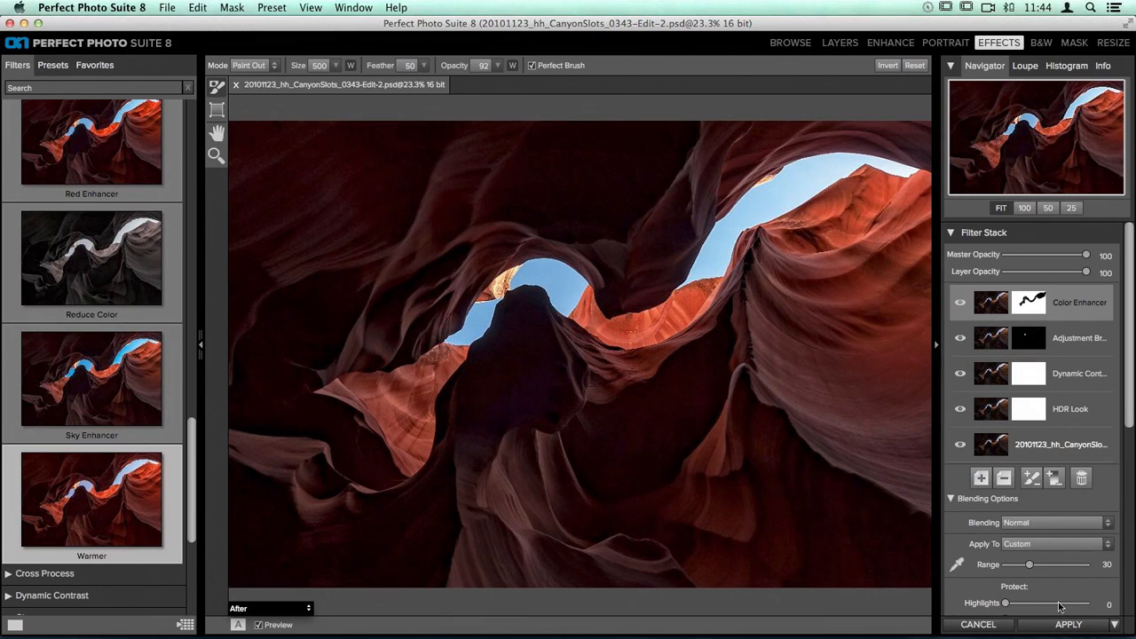
Step: Compare the photo with the preview off and on, and apply the filter stack to return the photo to Lightroom
left_click(259, 625)
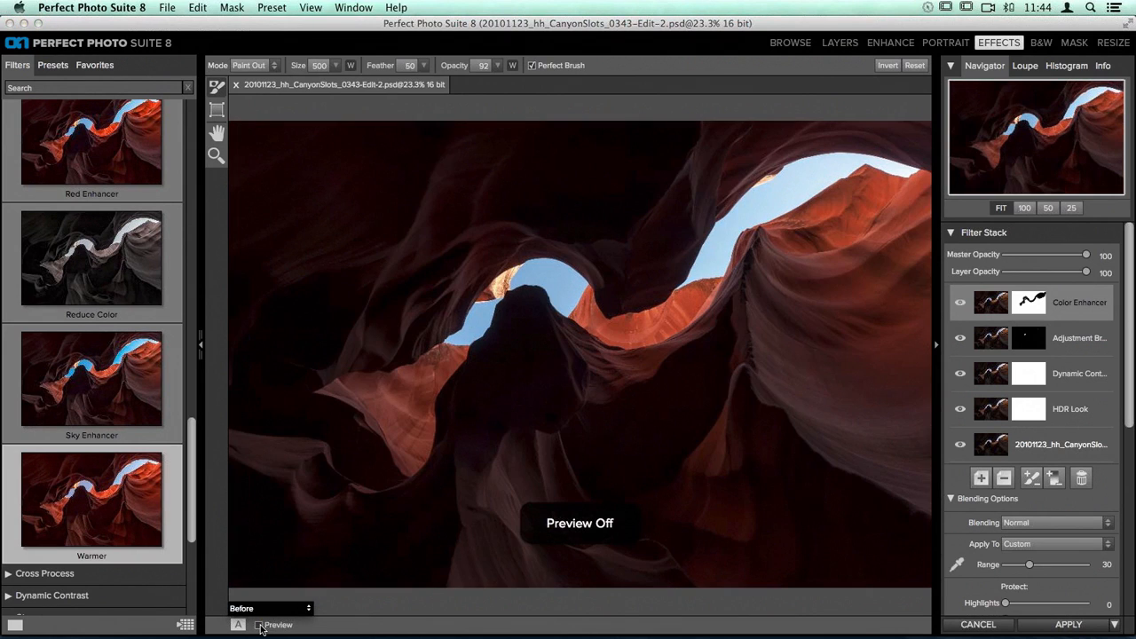
left_click(259, 625)
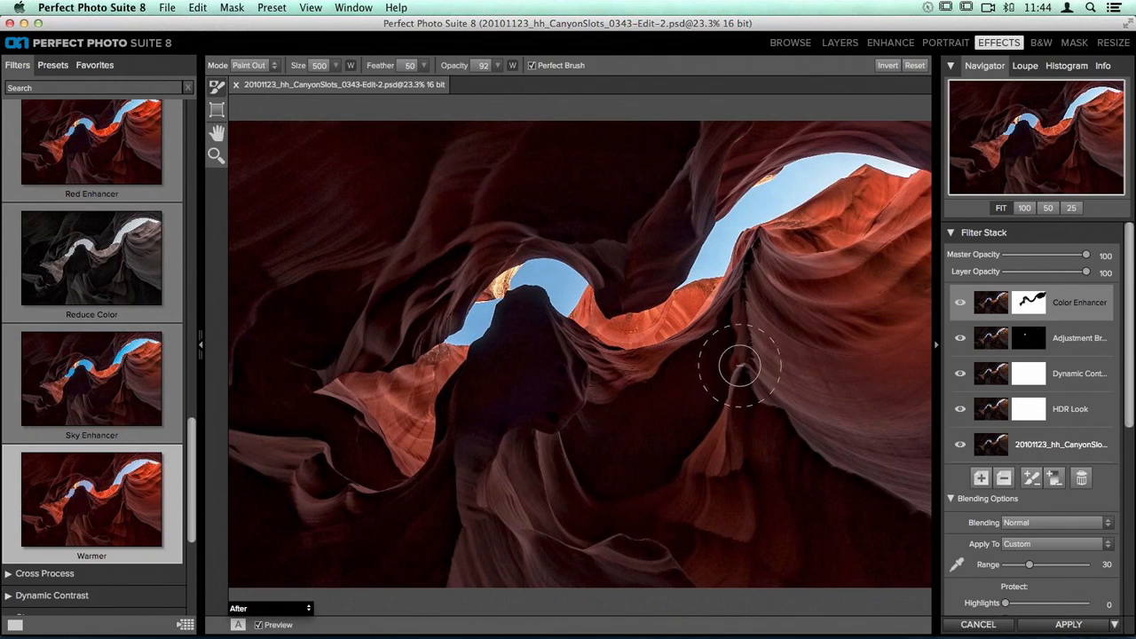
left_click(1076, 626)
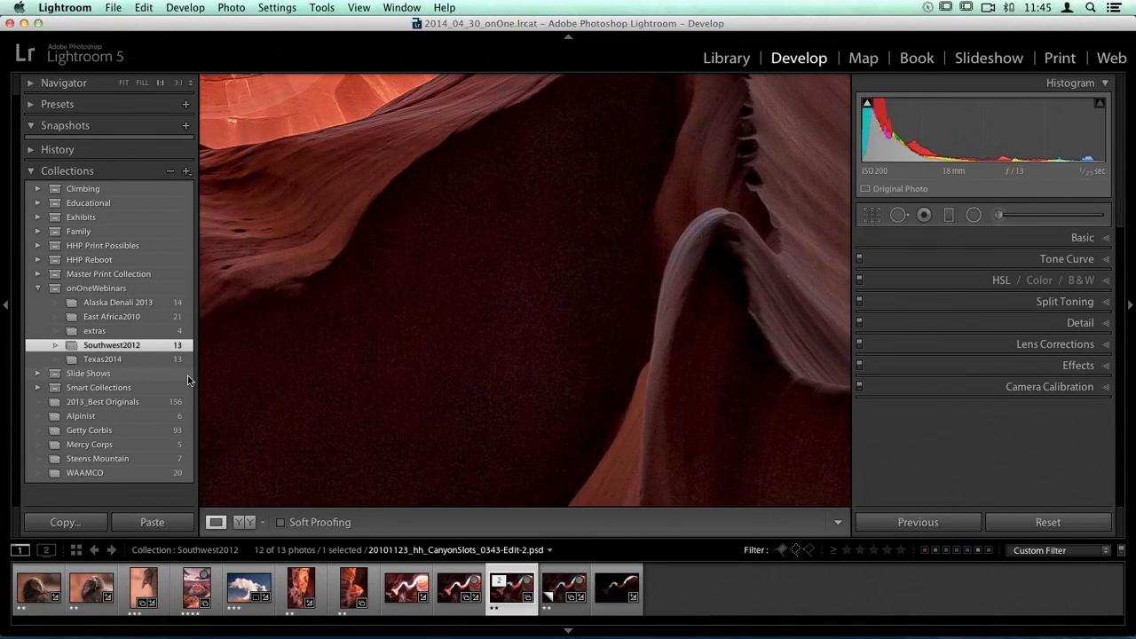
left_click(404, 282)
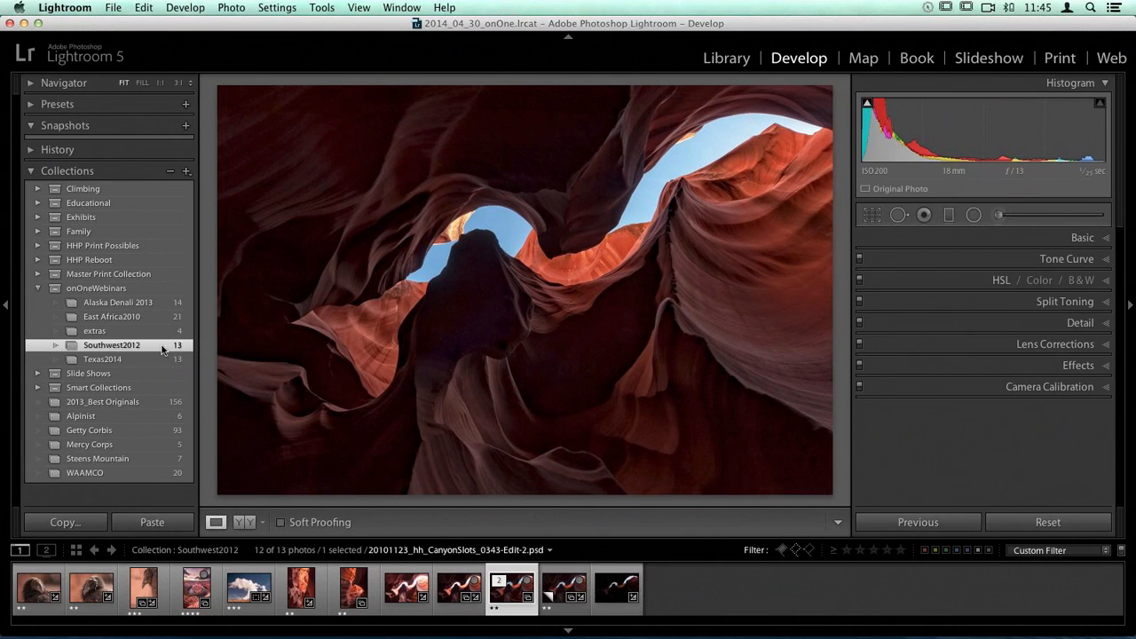
Step: Open the Texas2014 collection and look through its kiteboarding photos from the first one to 20140415_D800_SouthPadre_0522-Edit.psd
left_click(81, 359)
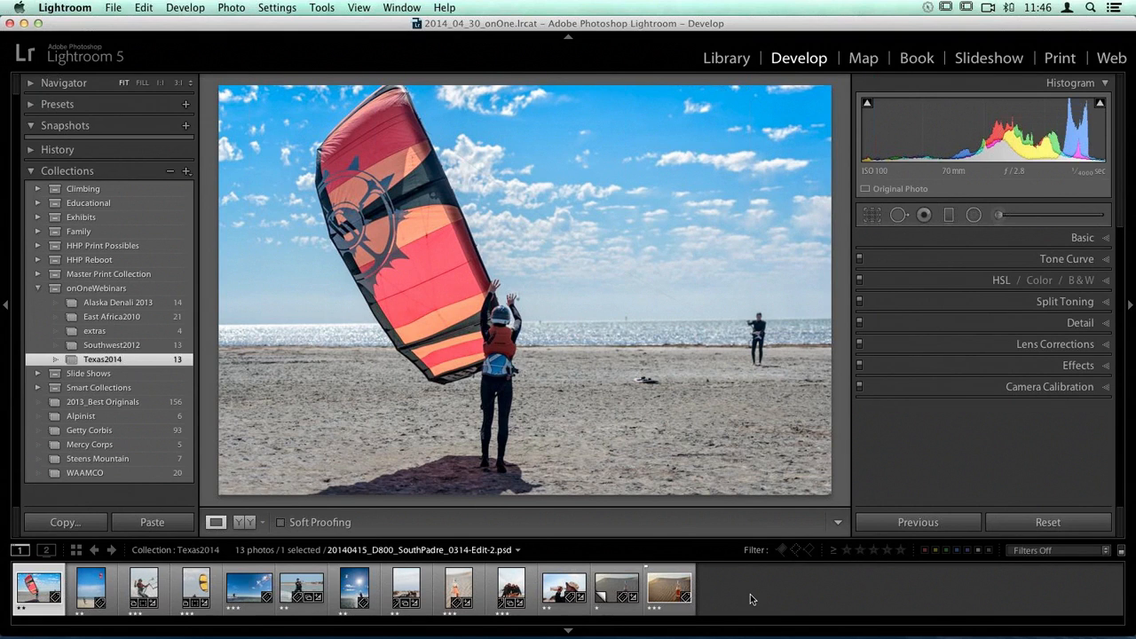
key("Right")
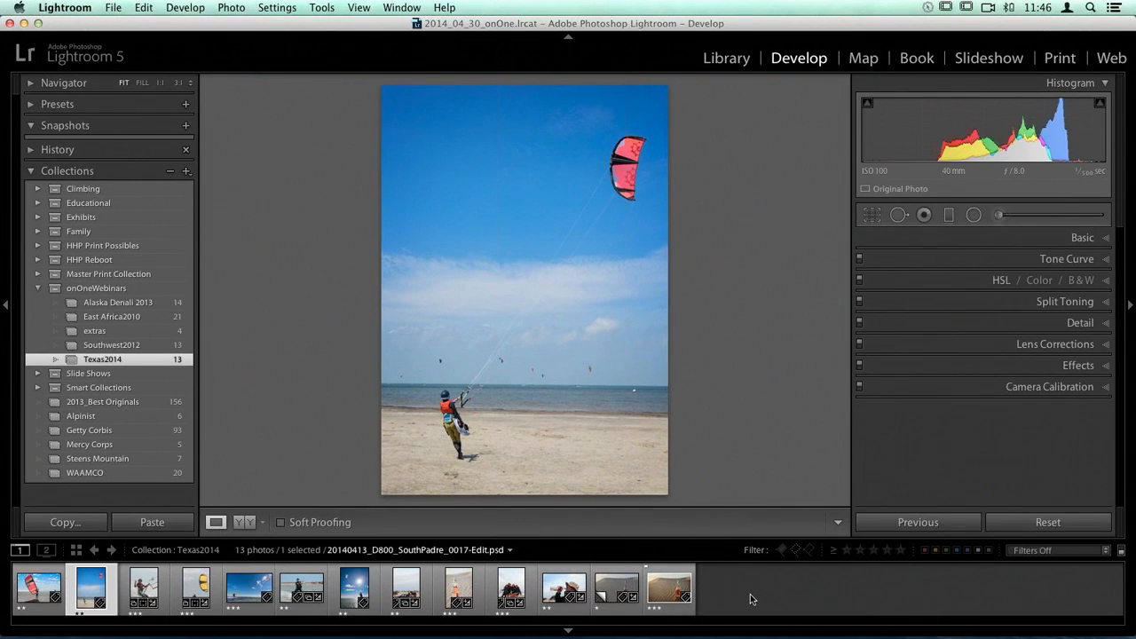
key("Left")
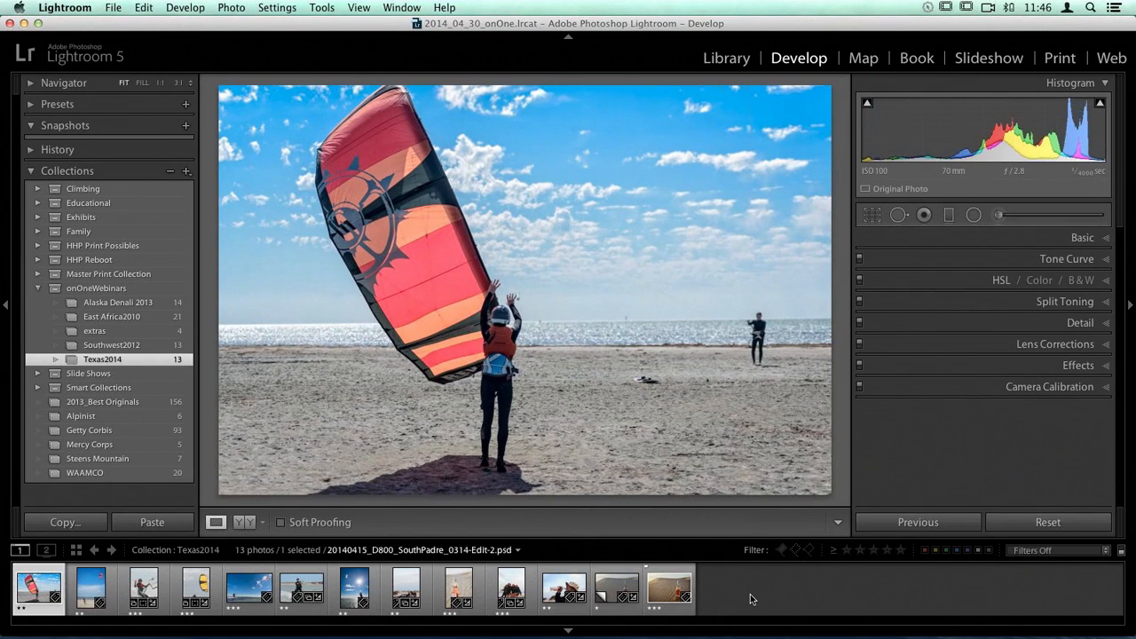
key("Right")
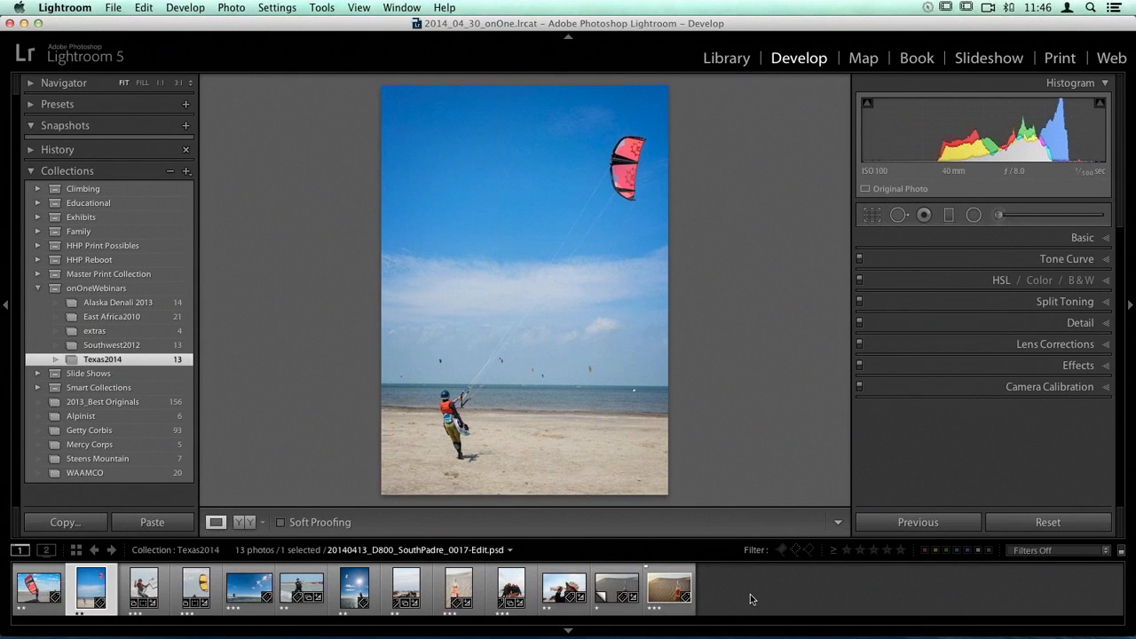
key("Right")
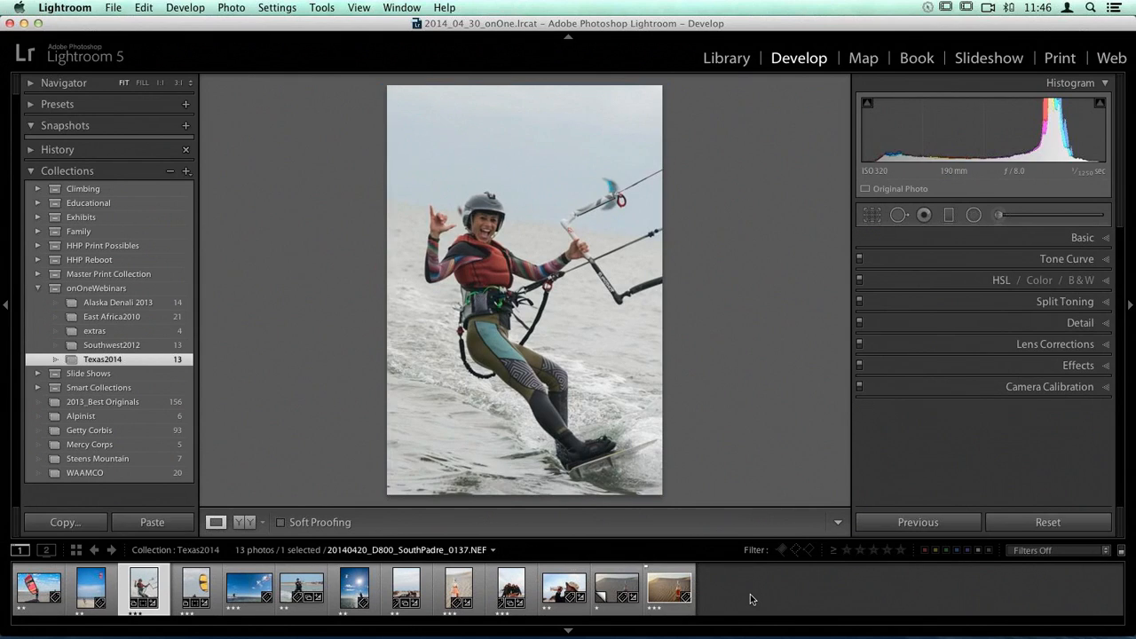
key("Right")
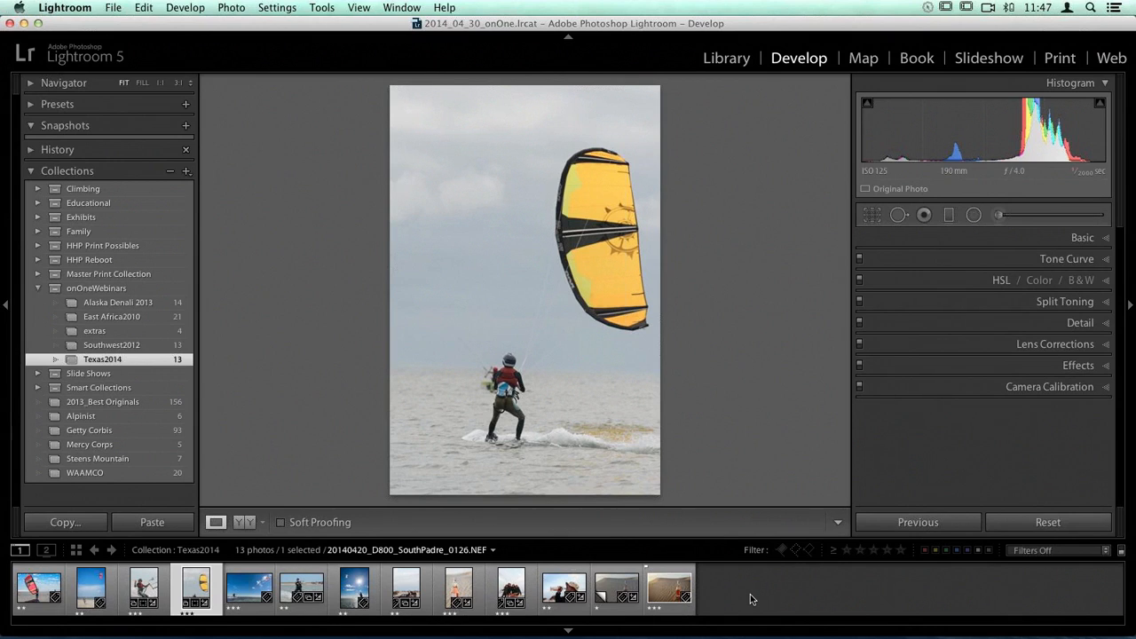
key("Right")
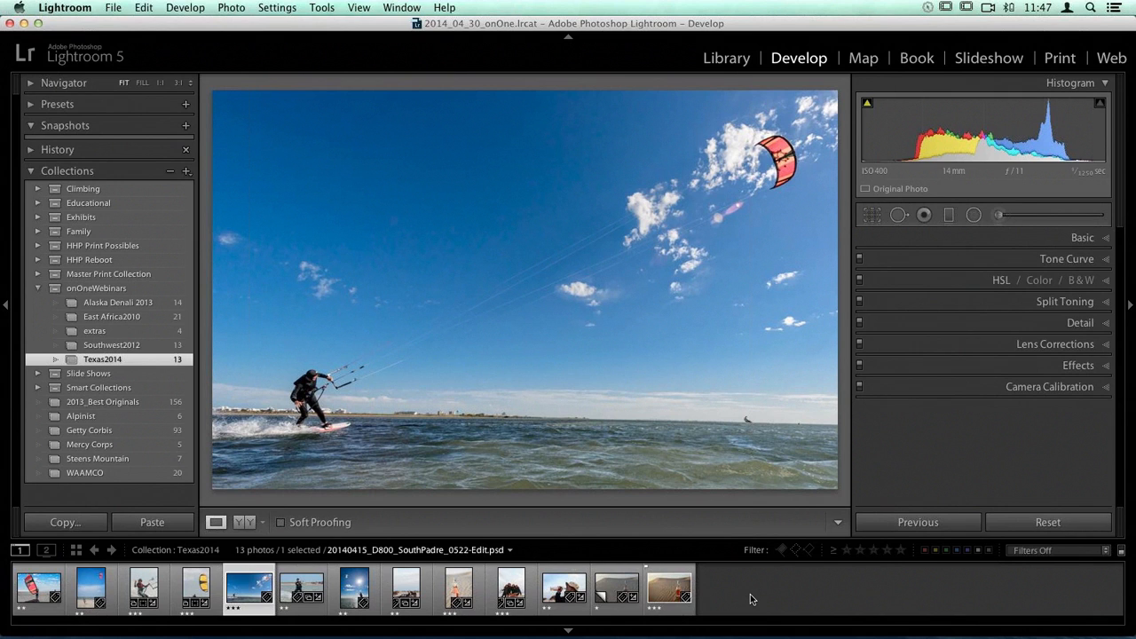
Step: Continue through the Texas2014 photos after the kiteboarder shot, viewing the surfer, sunburst, truck, bottle, group and drinking portraits
key("Right")
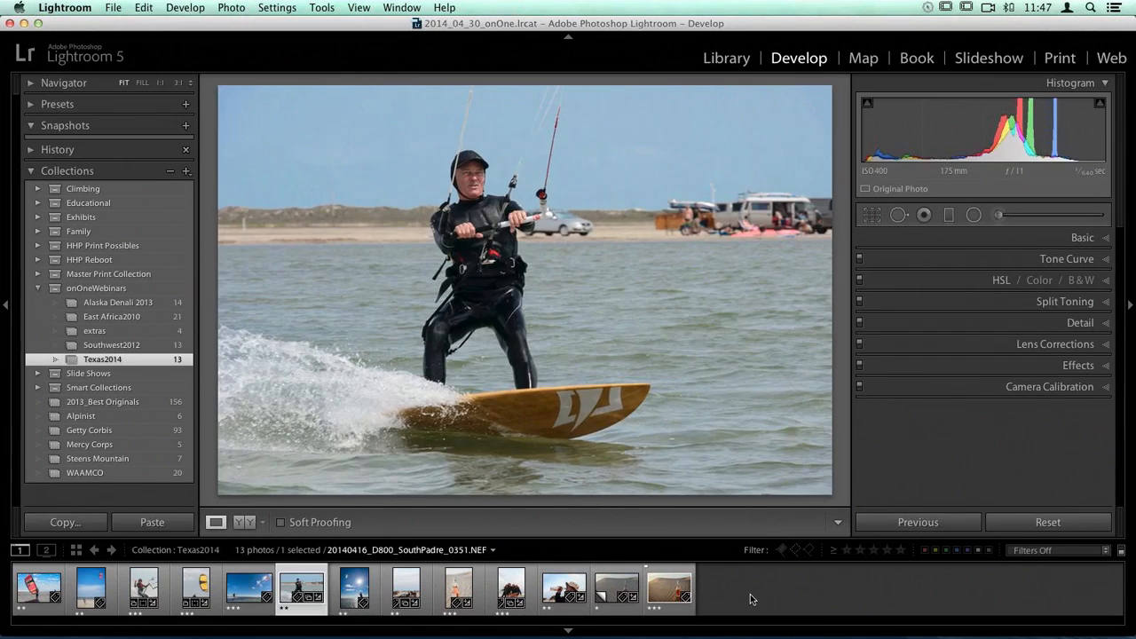
key("Right")
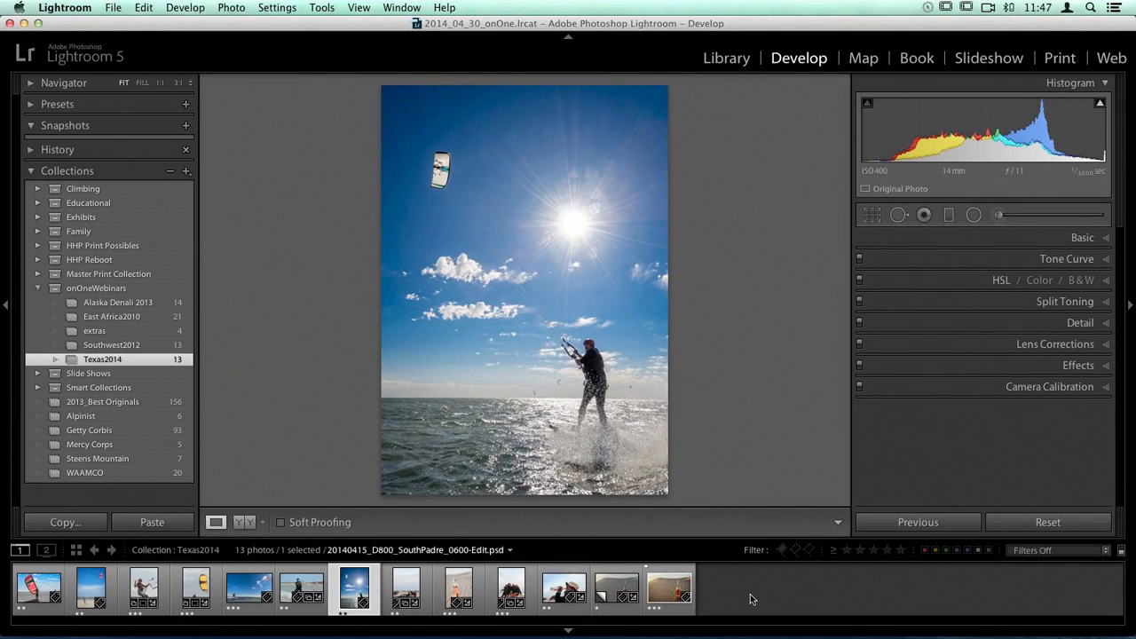
key("Right")
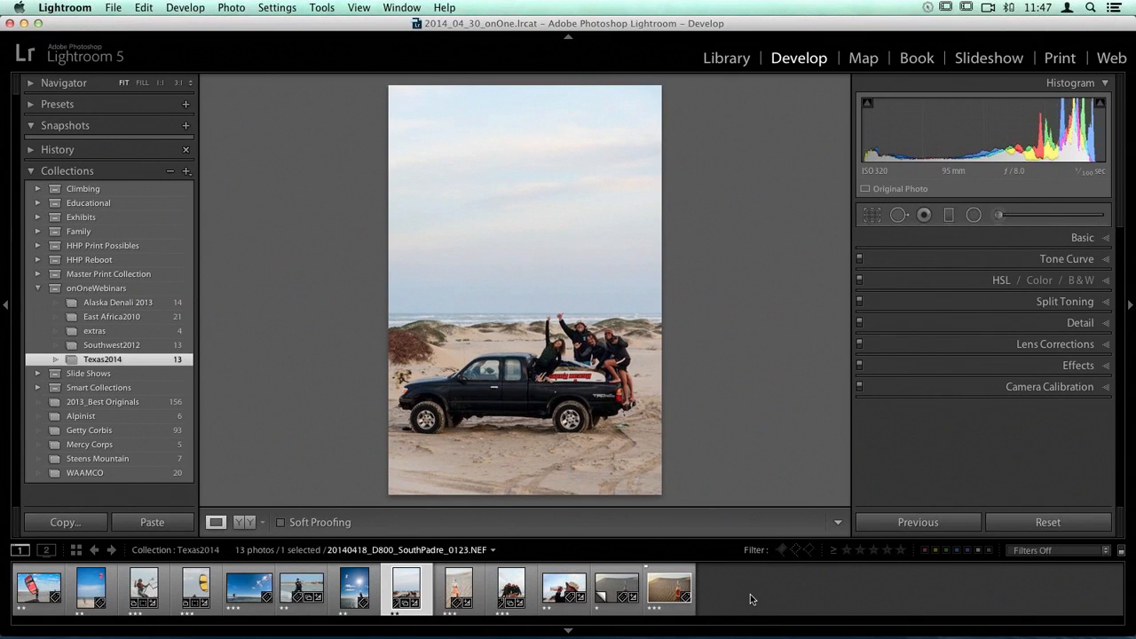
key("Right")
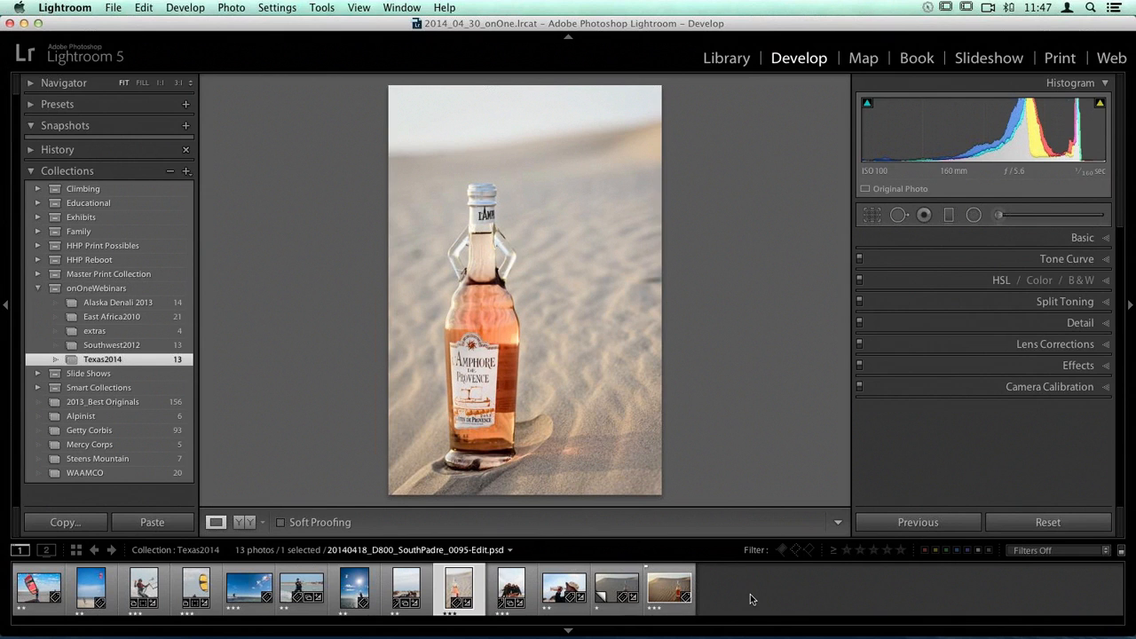
key("Right")
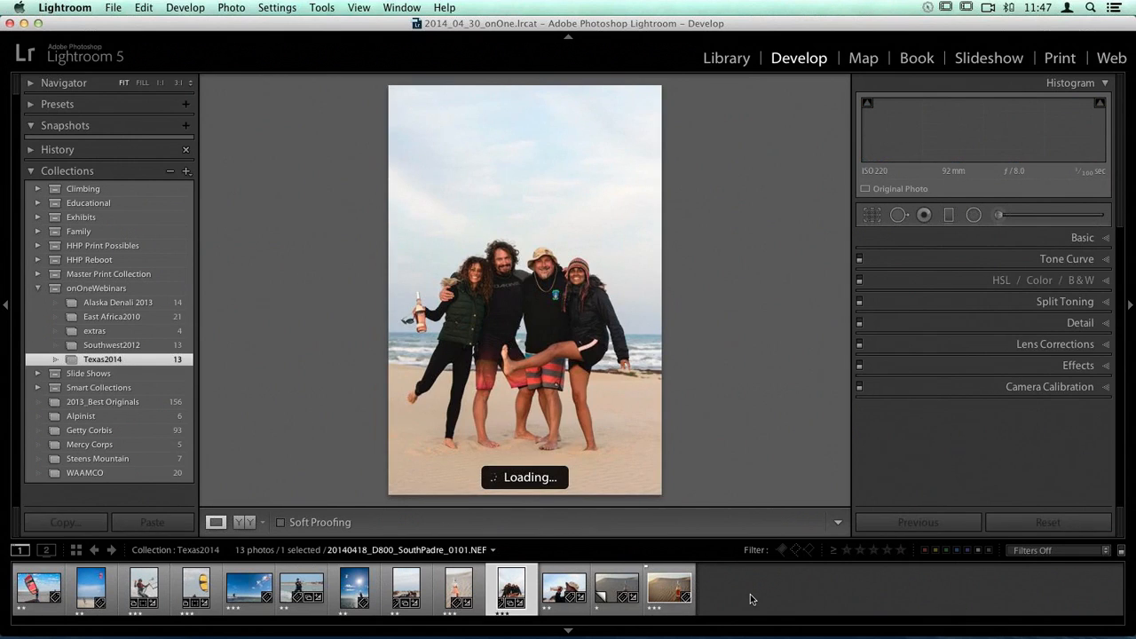
key("Right")
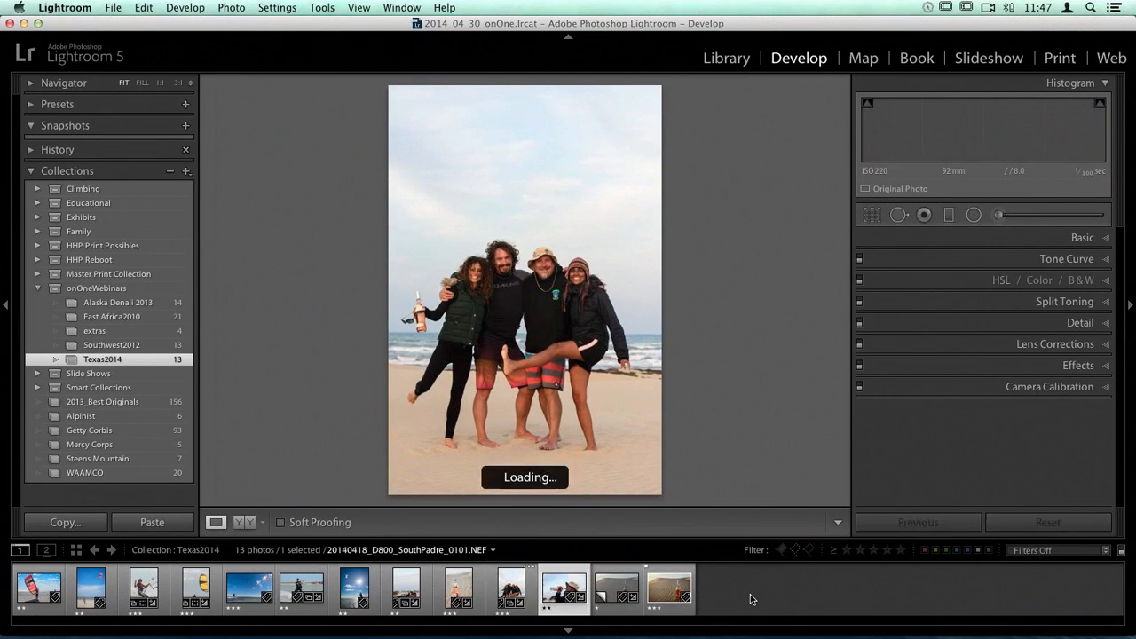
Step: Compare the bottle photo 20140418_D800_SouthPadre_0077.NEF / Copy 1 with its edited version 20140418_D800_SouthPadre_0077-Edit-2.psd
key("Right")
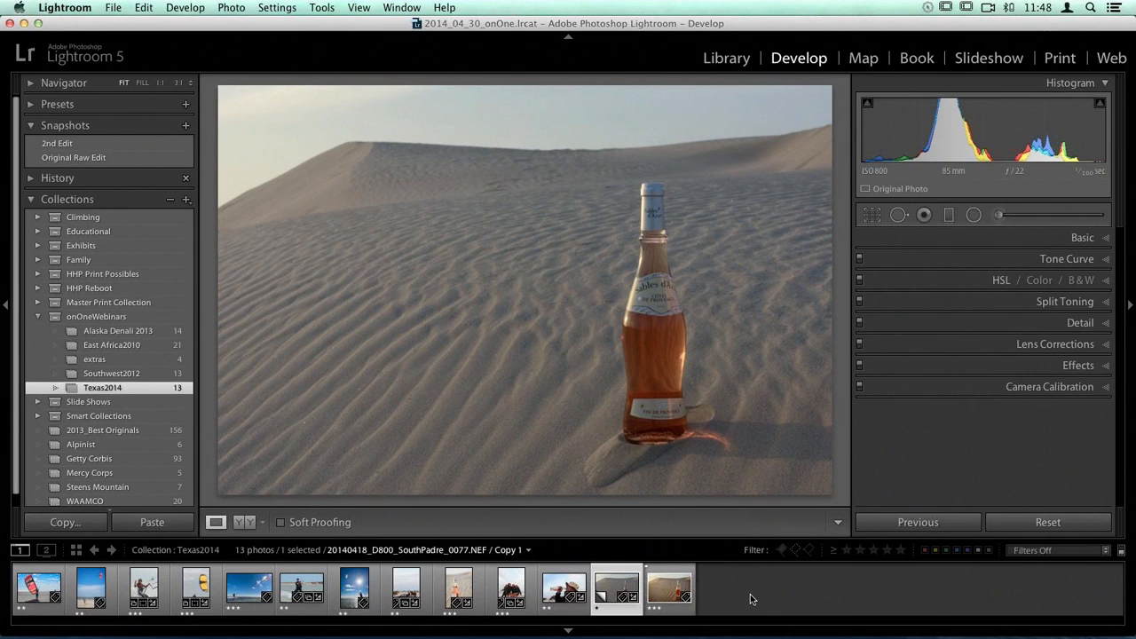
key("Right")
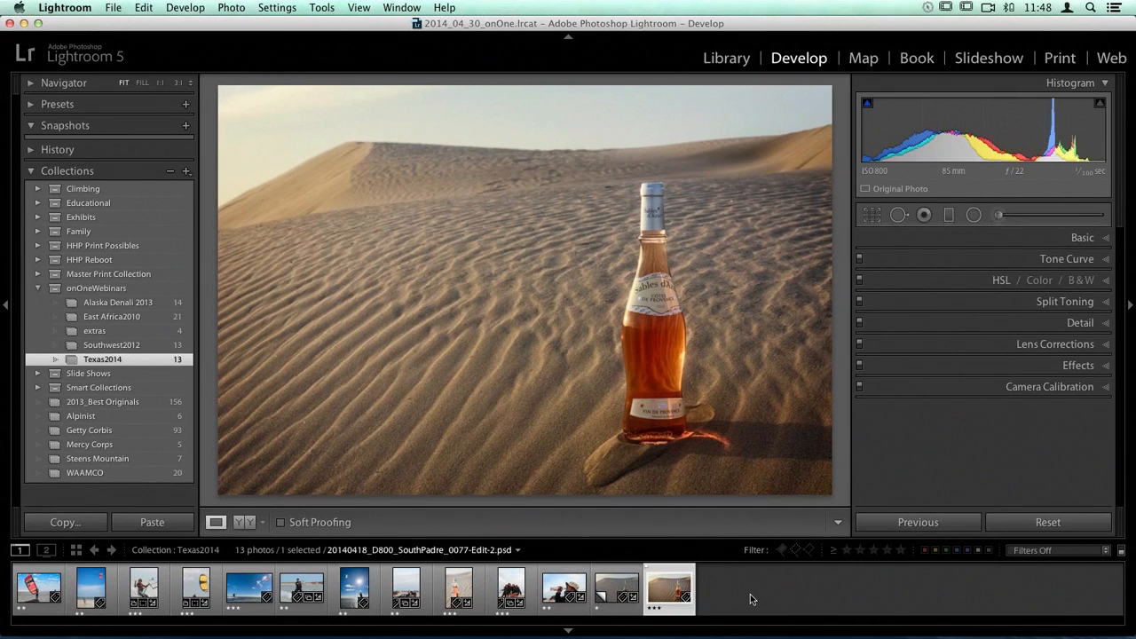
key("Left")
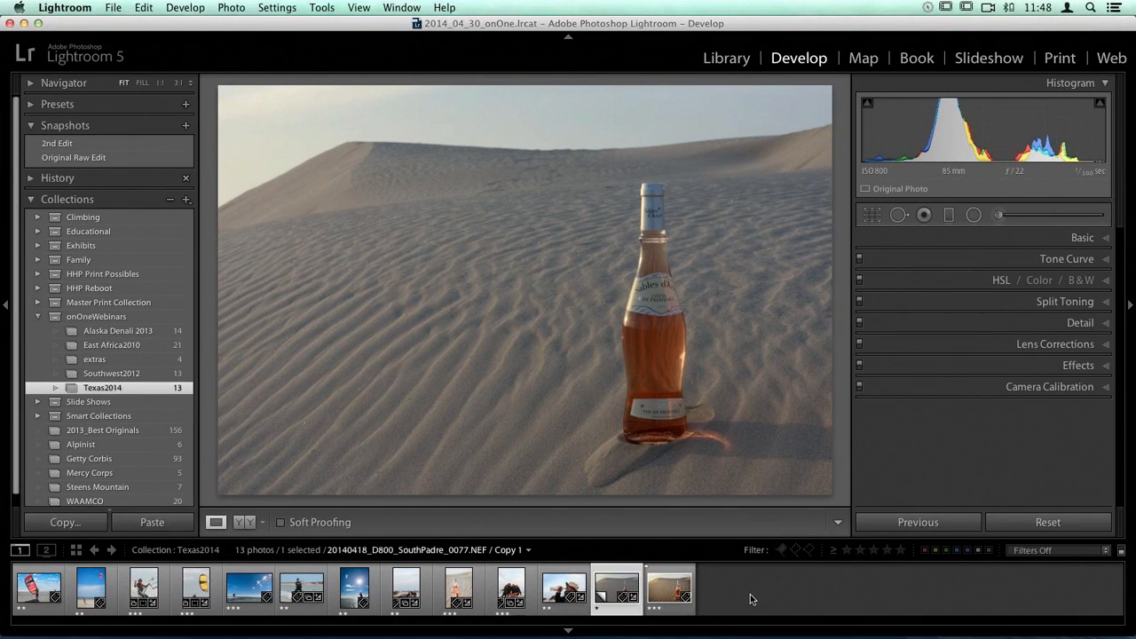
key("Right")
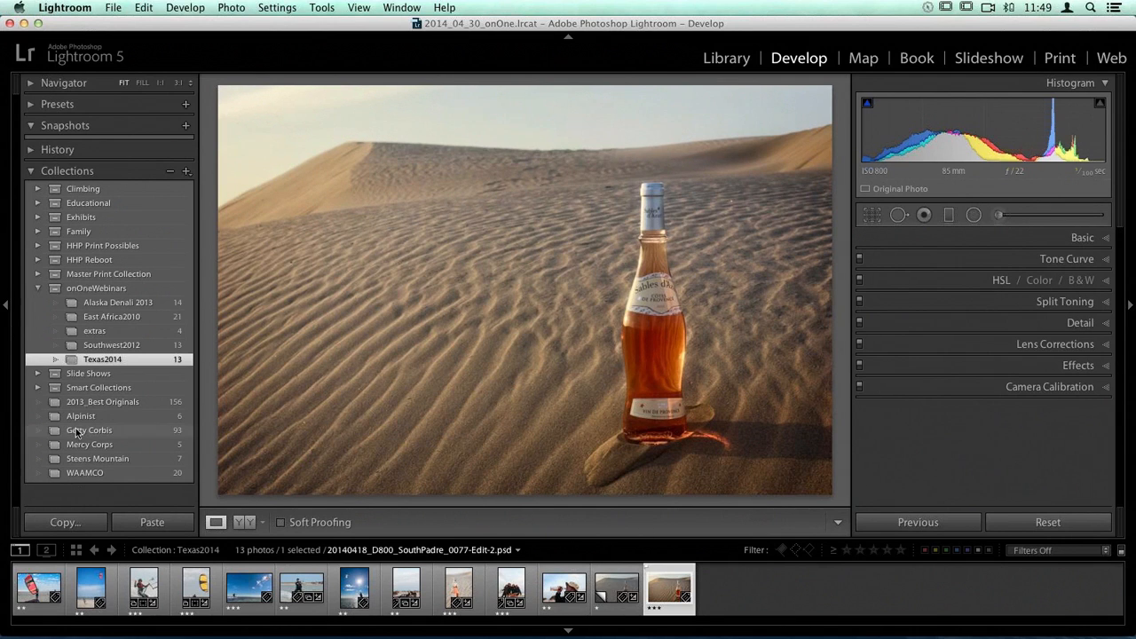
Step: Show the whole onOneWebinars collection set as a grid and view 20101123_hh_HorseshoeBend_0252-Edit-2.psd in Loupe view
left_click(96, 289)
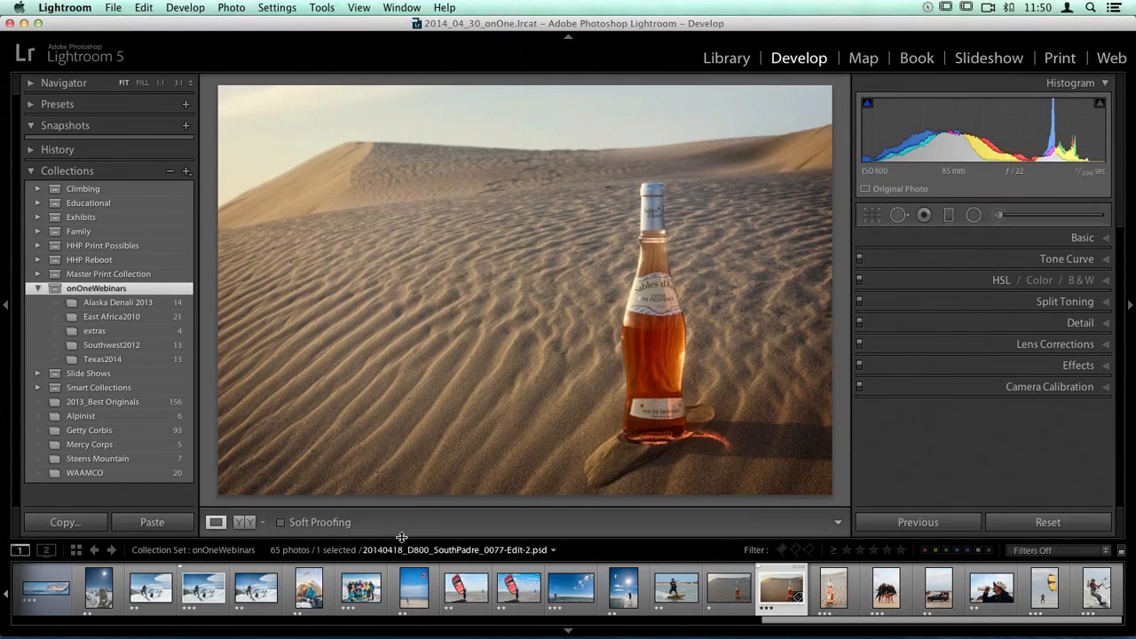
key("g")
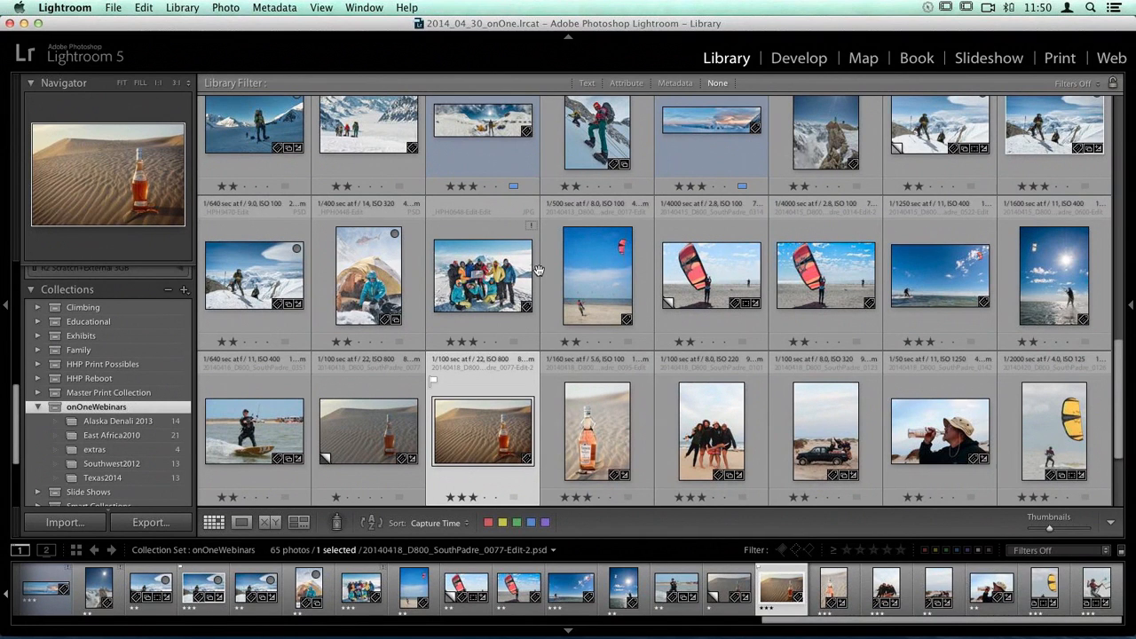
scroll(641, 236, "down", 10)
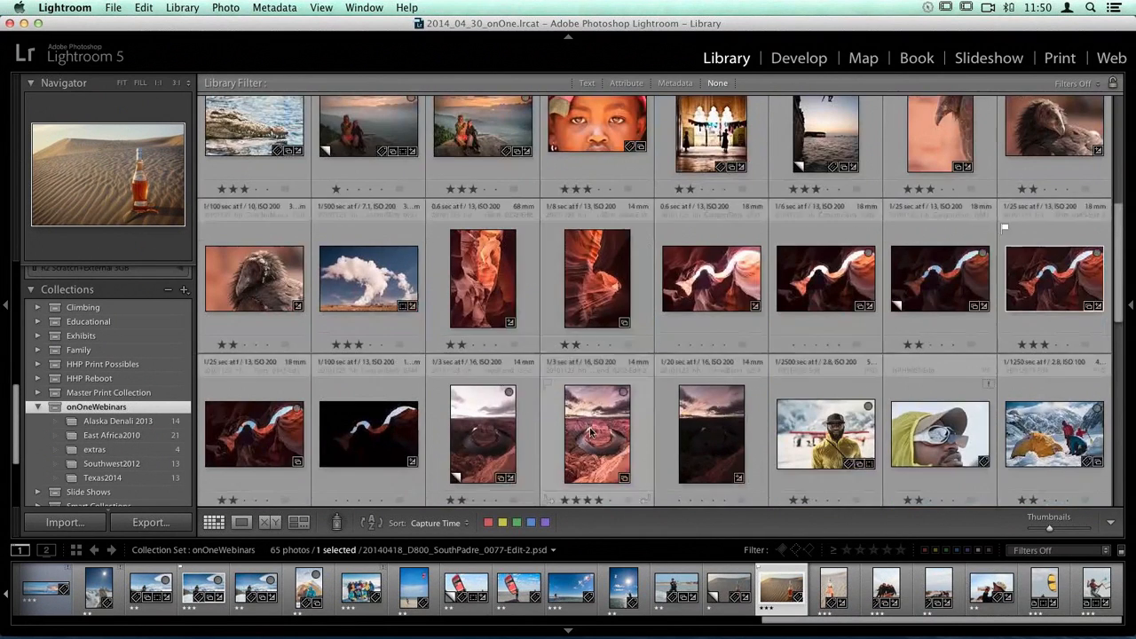
left_click(591, 432)
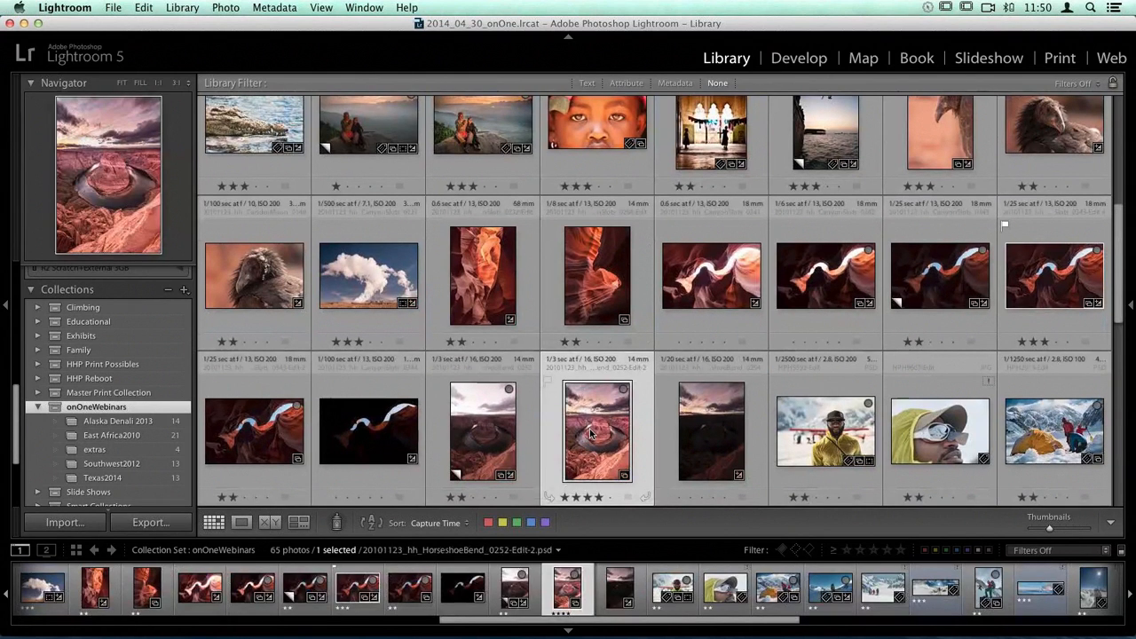
key("e")
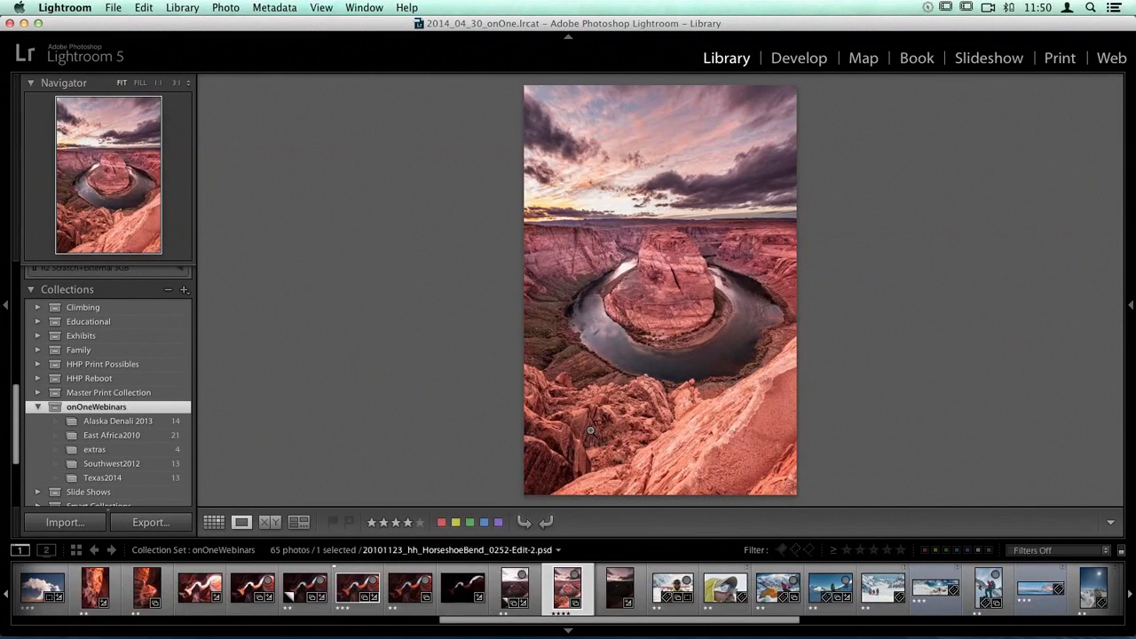
Step: View the snow camp panorama _HPH5057-Edit.jpg, followed by the canyon versions CanyonSlots_0343-Edit-4.psd and CanyonSlots_0343.dng / Copy 3
left_click(931, 593)
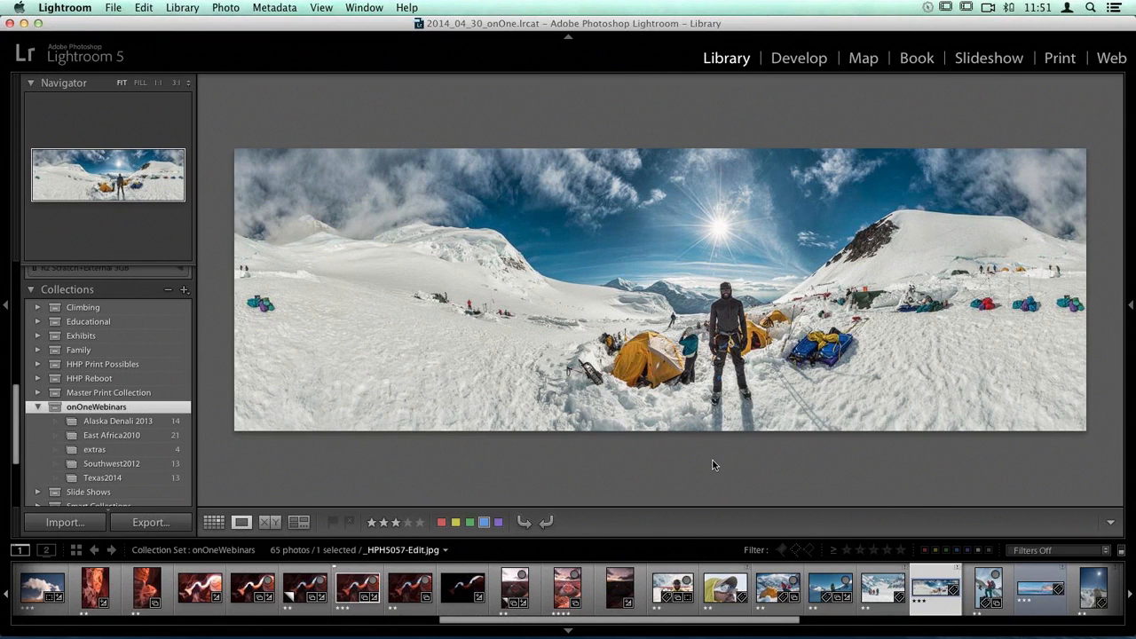
left_click(355, 586)
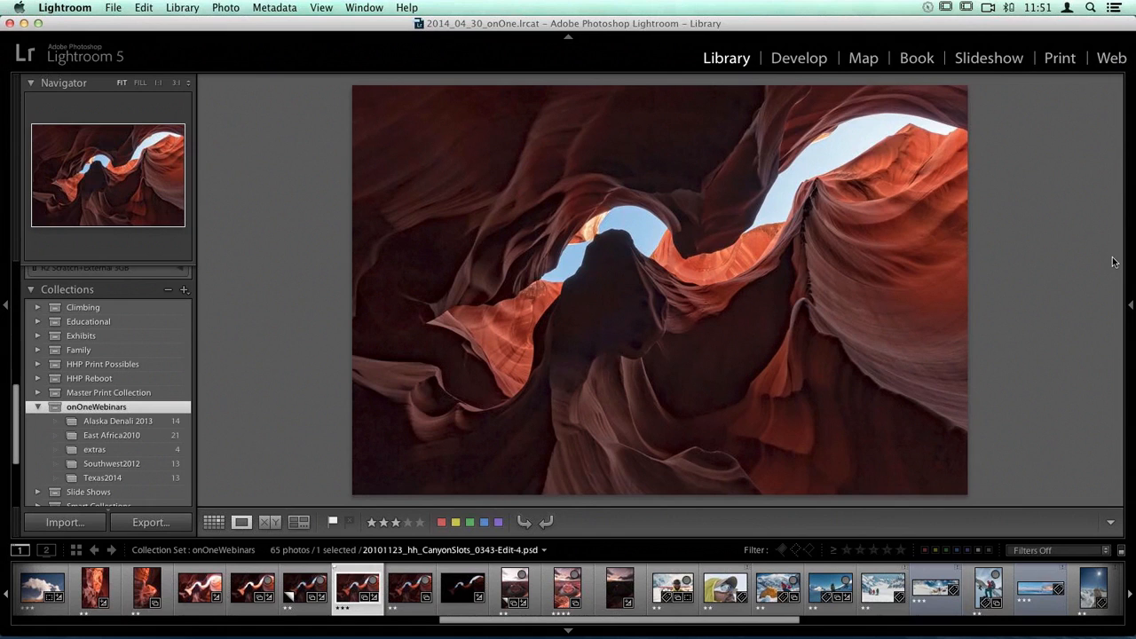
left_click(305, 588)
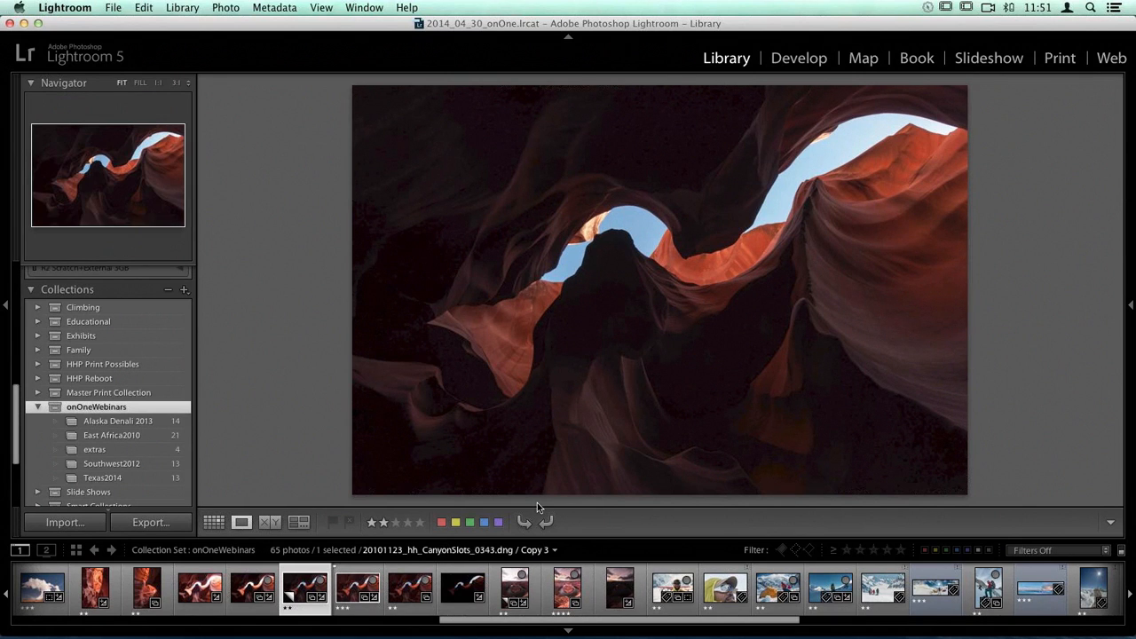
Step: Return to the grid, find the climber photo _HPH9470.JPG / Copy 1 and open it in Loupe view
key("g")
scroll(600, 274, "down", 5)
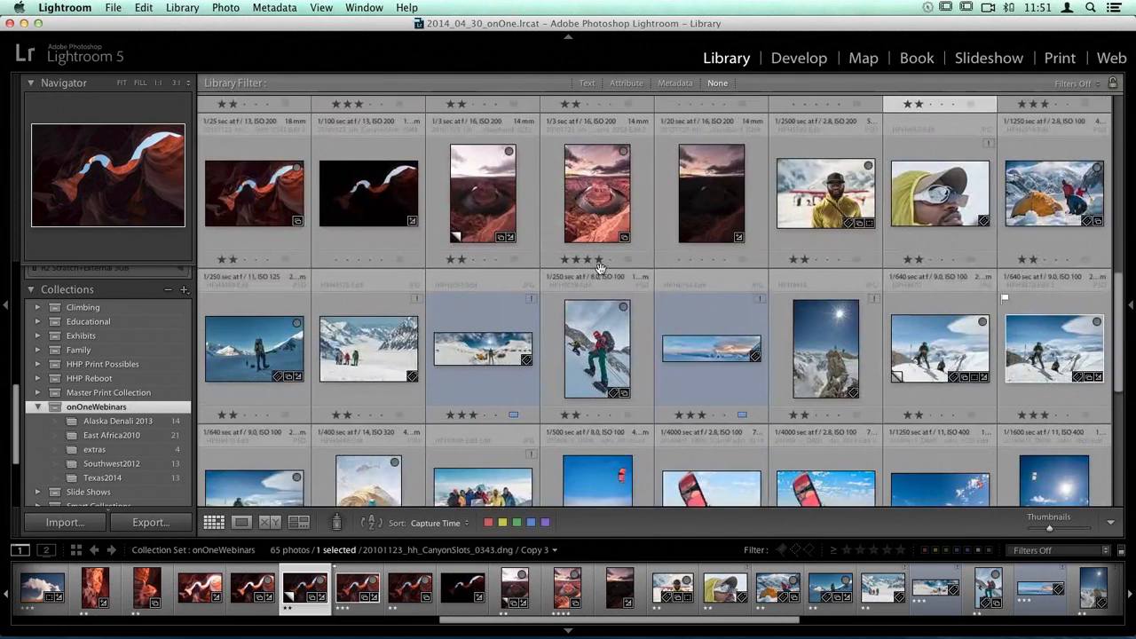
scroll(600, 267, "down", 2)
left_click(930, 312)
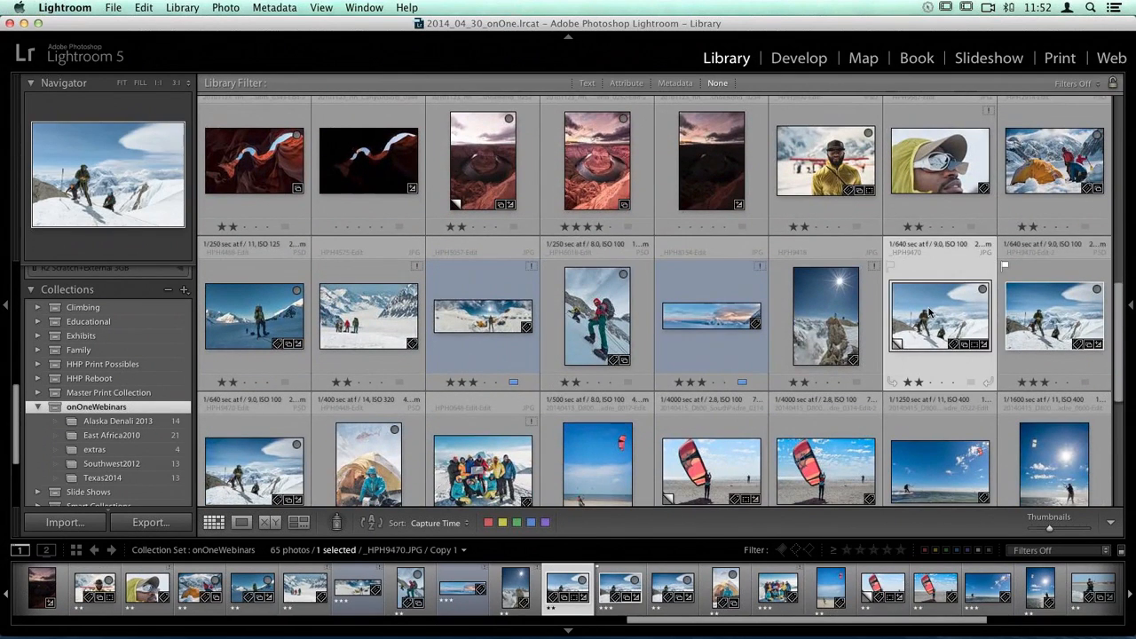
double_click(930, 312)
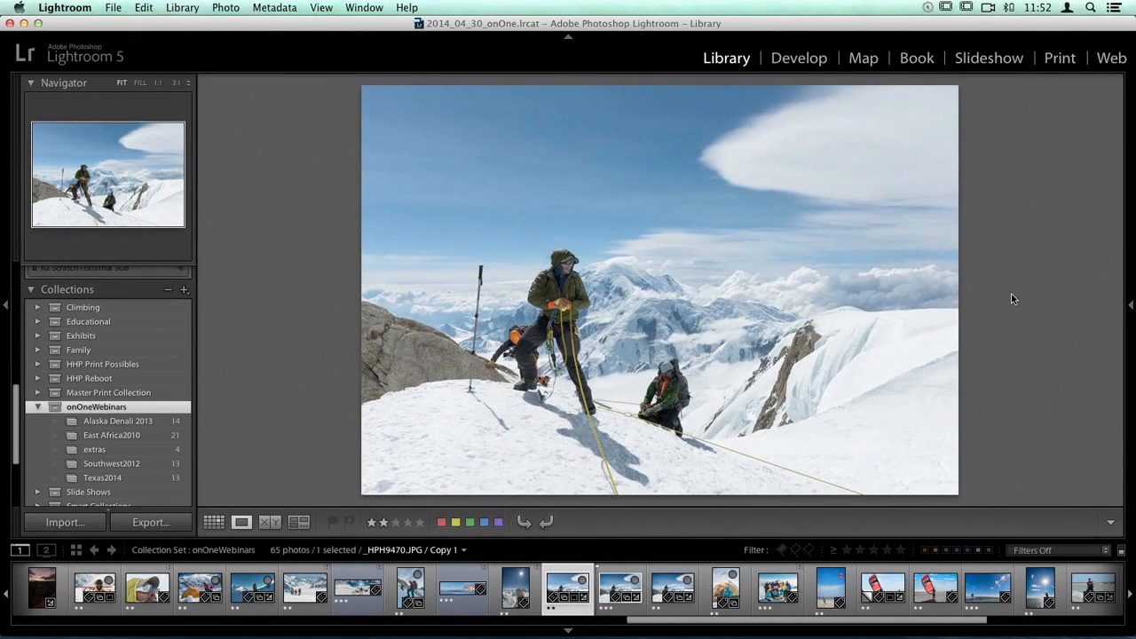
Step: Open the climber photo's Detail settings in Develop, inspect the climber's dark trousers up close, and return to the full view
left_click(1131, 307)
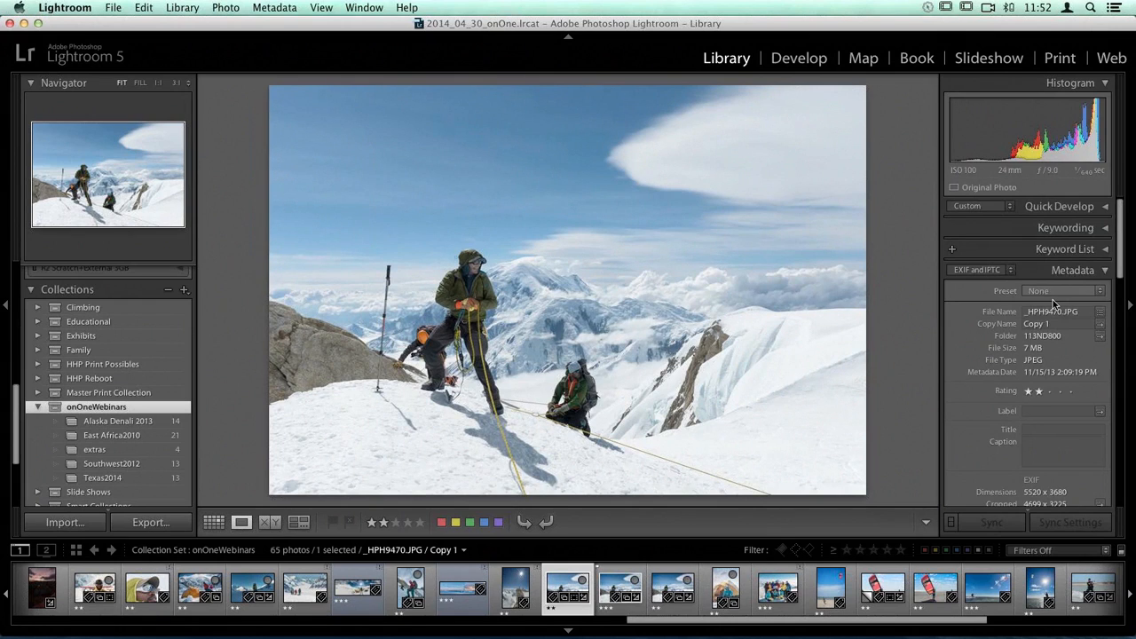
left_click(778, 61)
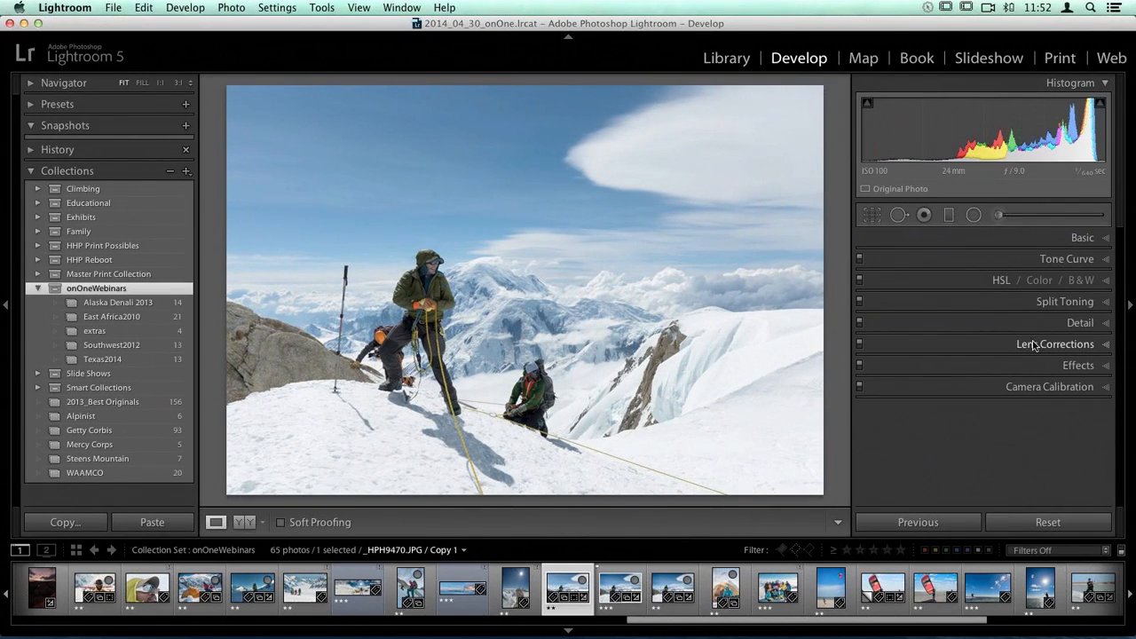
left_click(1087, 324)
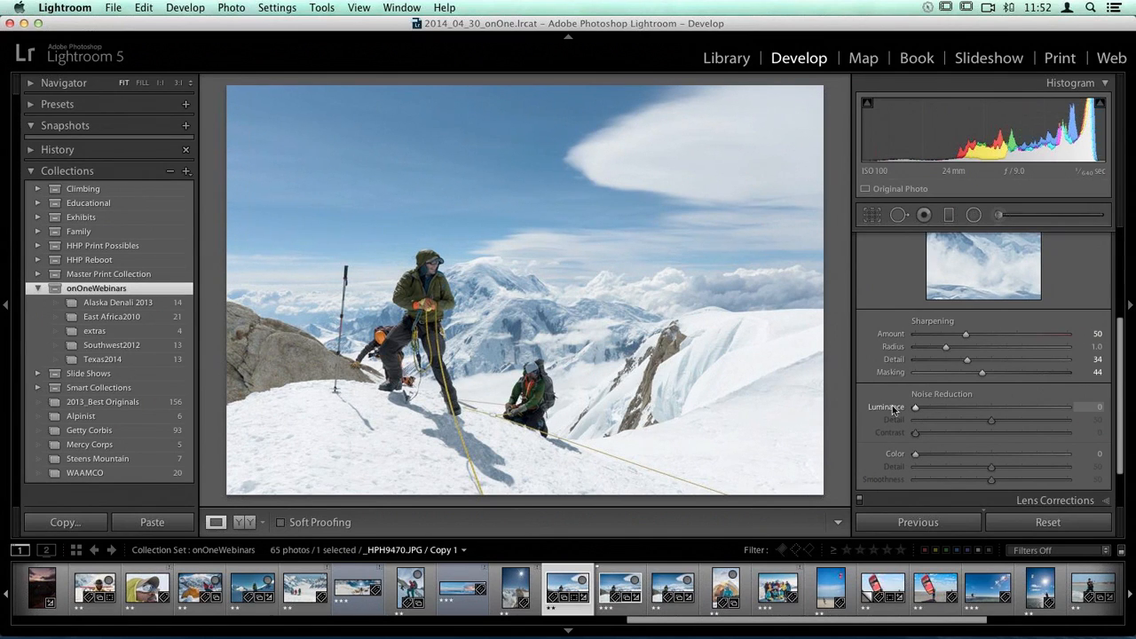
left_click(396, 338)
left_click_drag(370, 398, 405, 243)
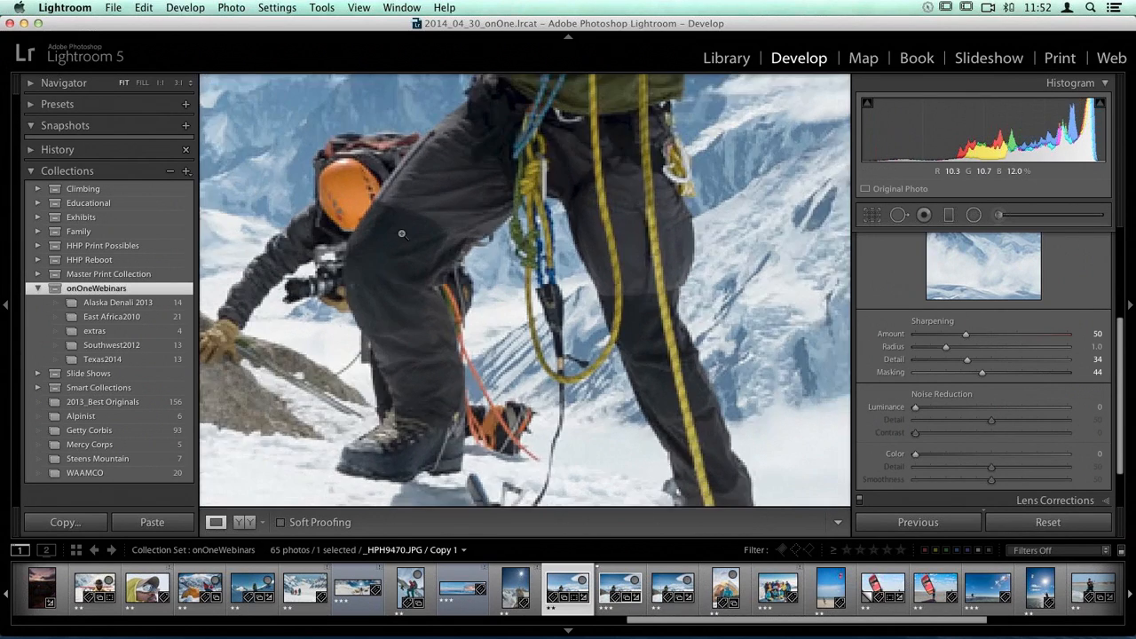
left_click(402, 233)
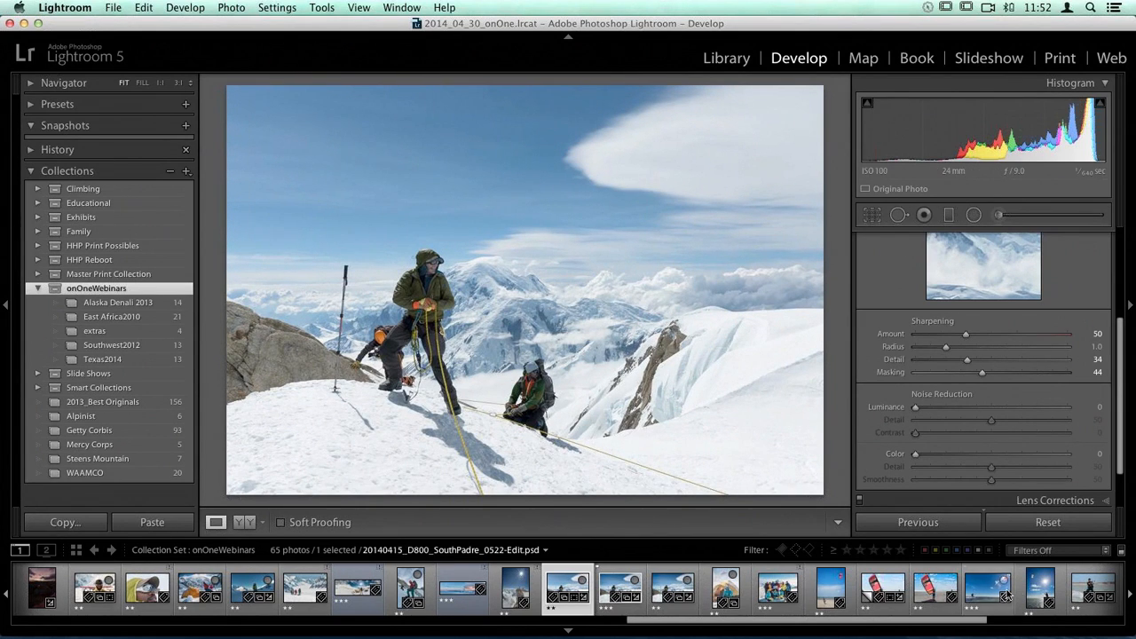
scroll(1028, 593, "right", 5)
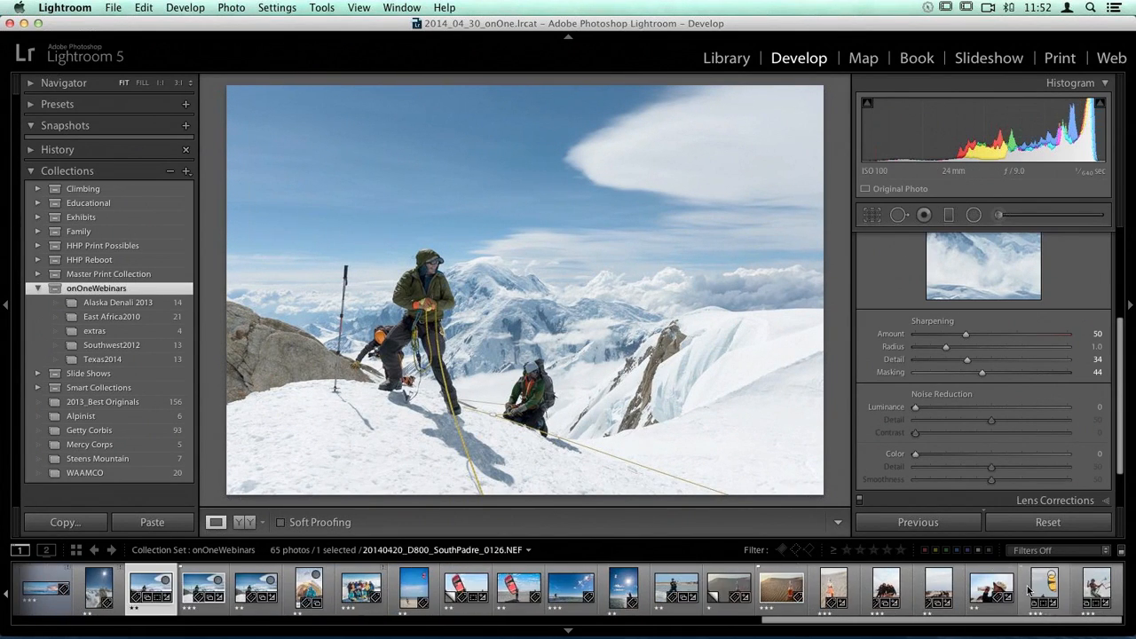
right_click(1028, 593)
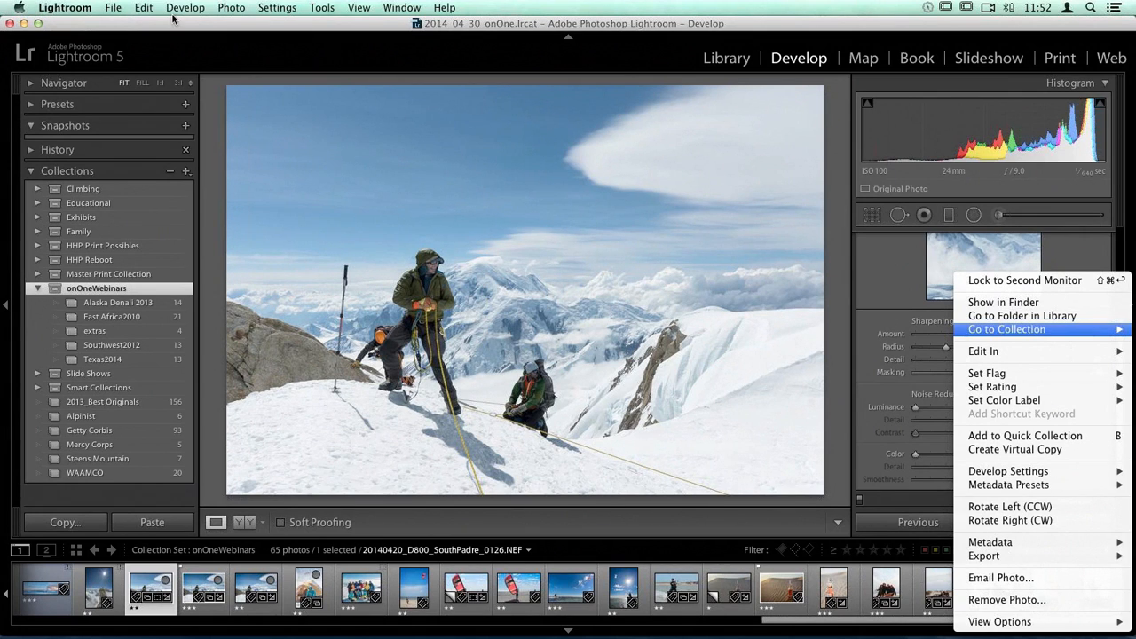
left_click(736, 57)
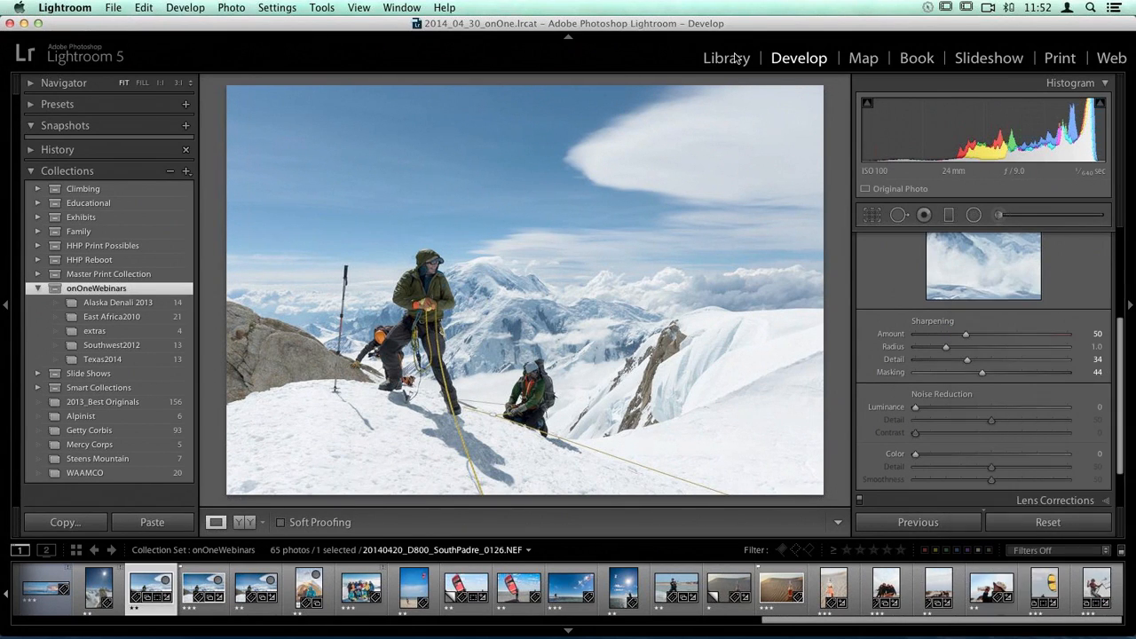
Step: Find 20101123_hh_CanyonSlots_0343.dng / Copy 3 in the Library grid, open it in Develop and inspect its dark rock at 1:1
left_click(736, 57)
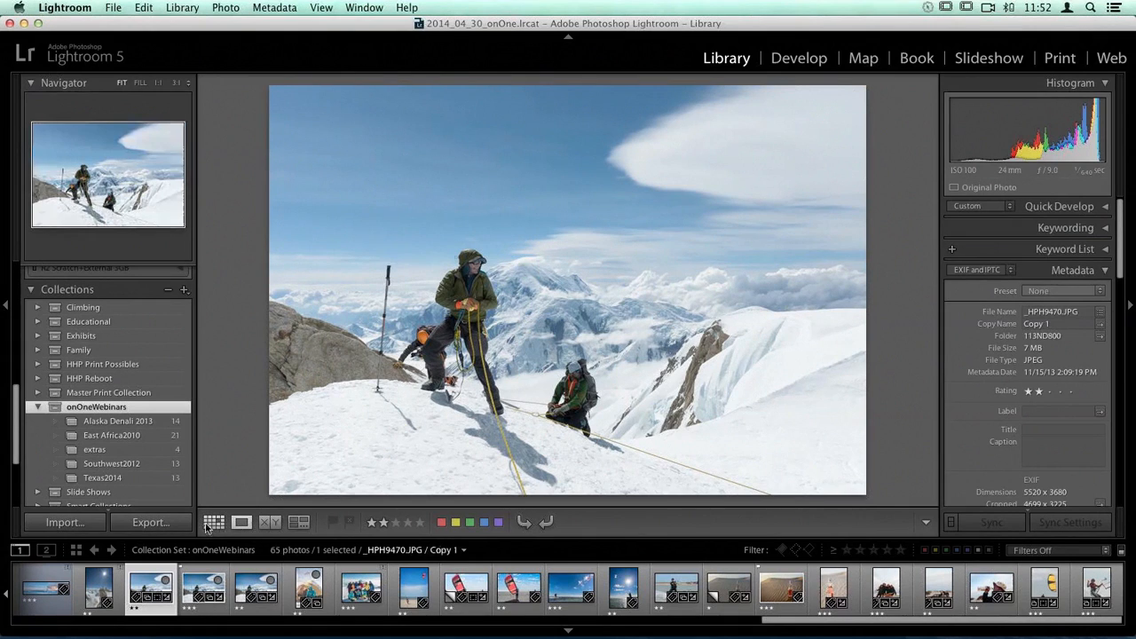
left_click(212, 524)
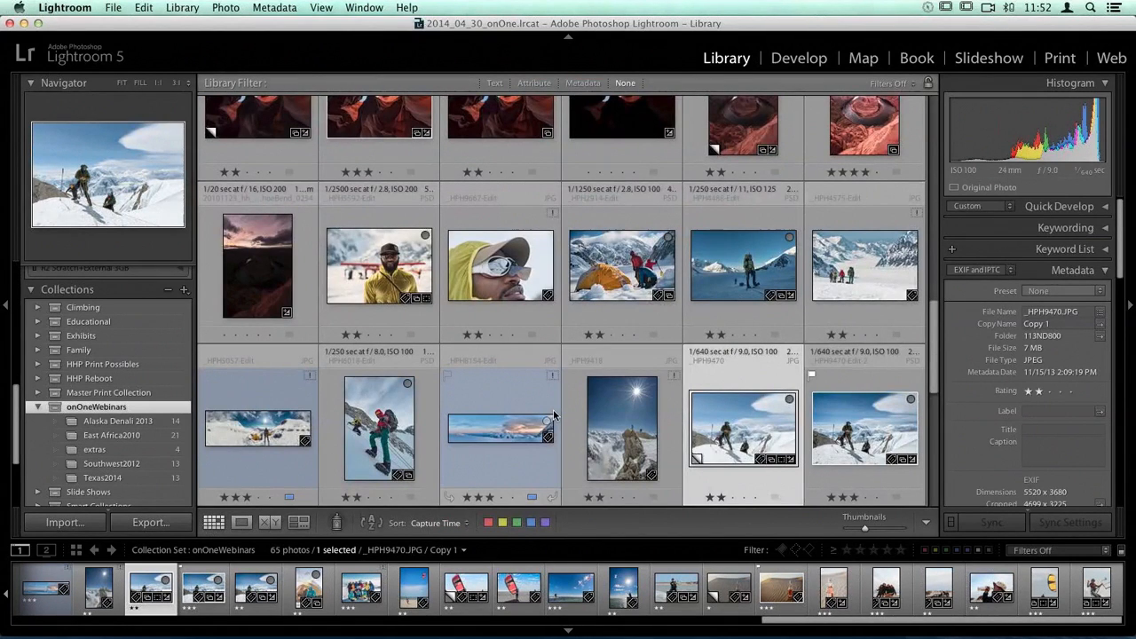
scroll(299, 273, "up", 4)
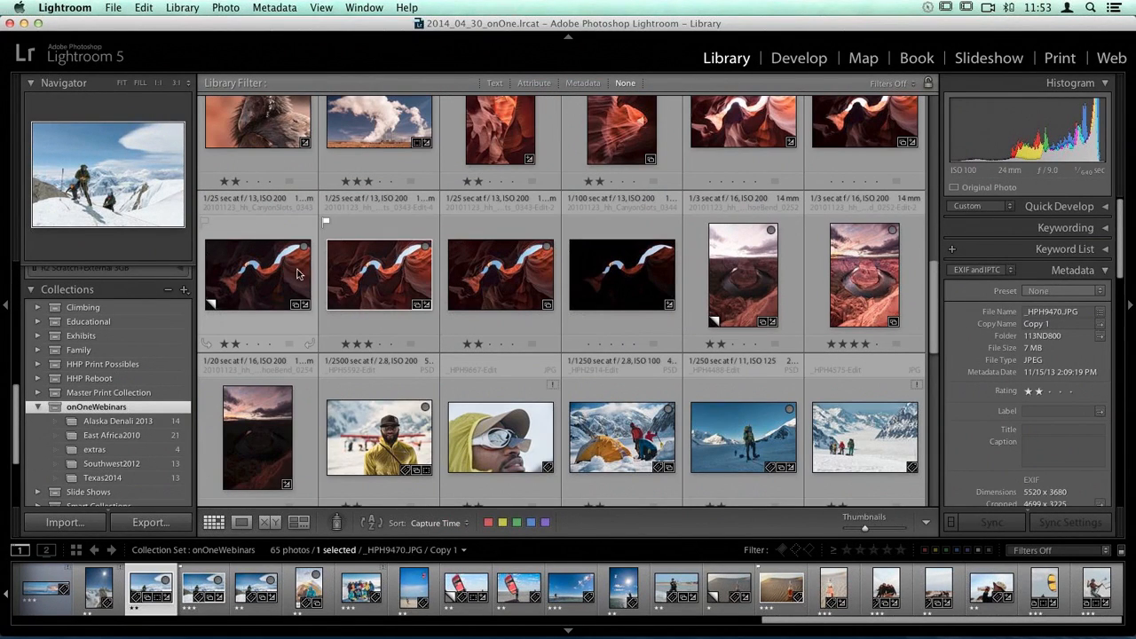
left_click(260, 276)
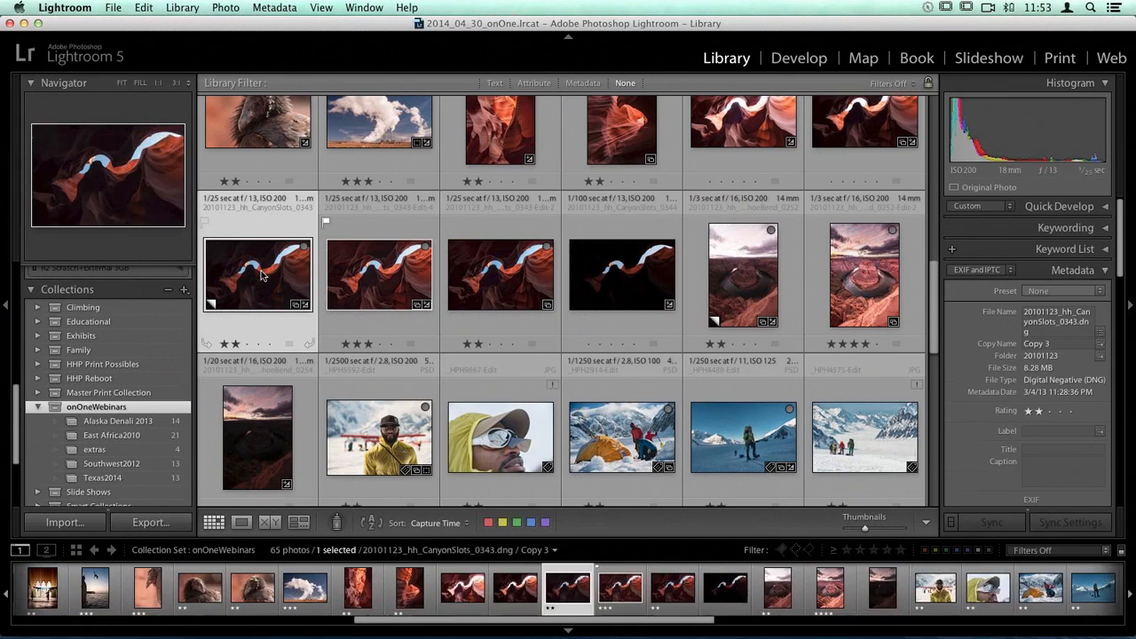
key("d")
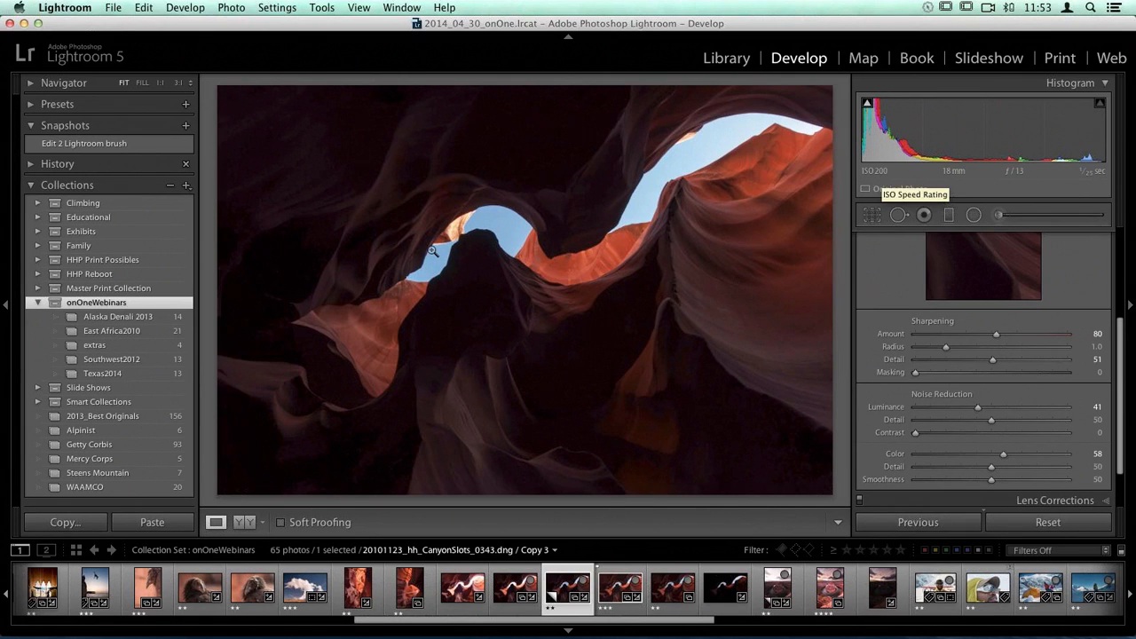
left_click(331, 435)
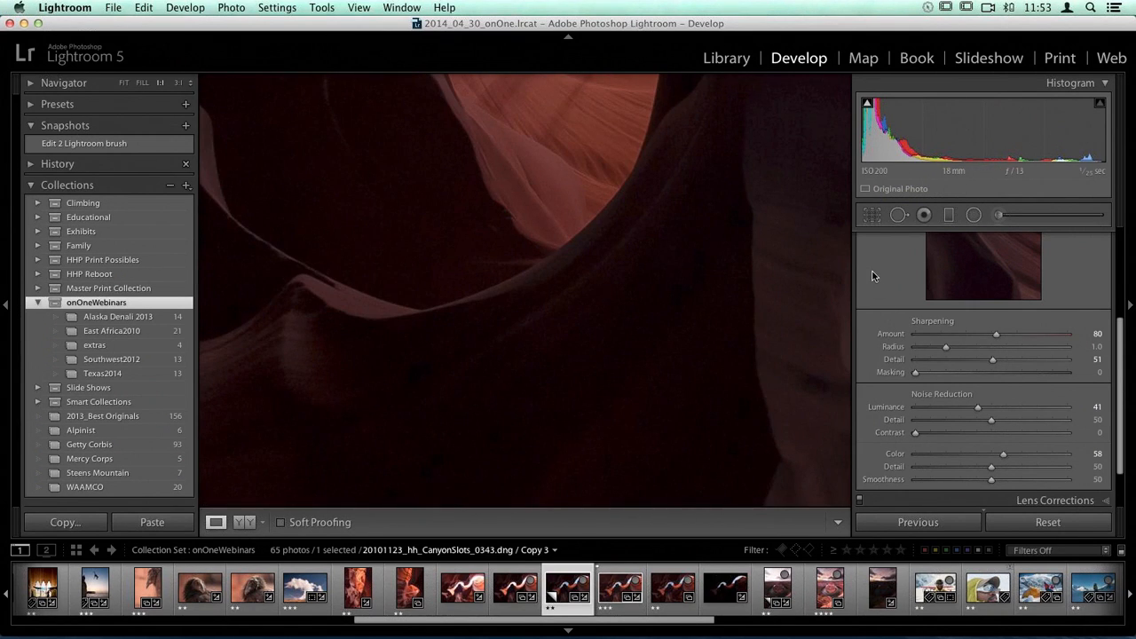
Step: Switch off the Detail adjustments for CanyonSlots_0343.dng / Copy 3, inspect the noise across its dark rock and return to the full view
scroll(872, 276, "up", 5)
left_click(860, 298)
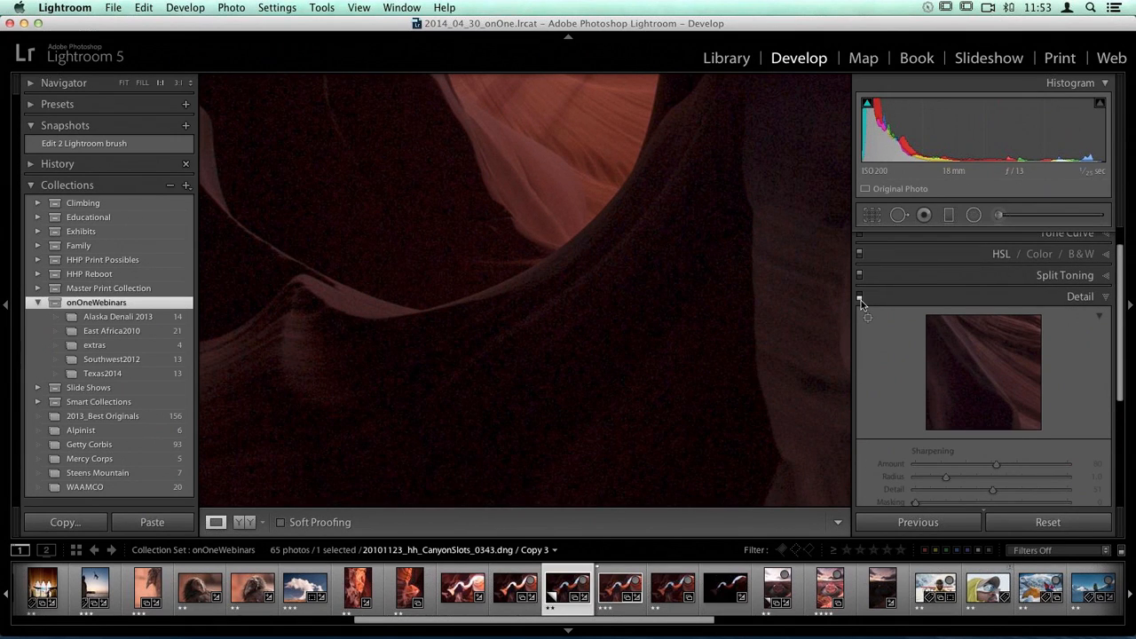
scroll(899, 365, "down", 3)
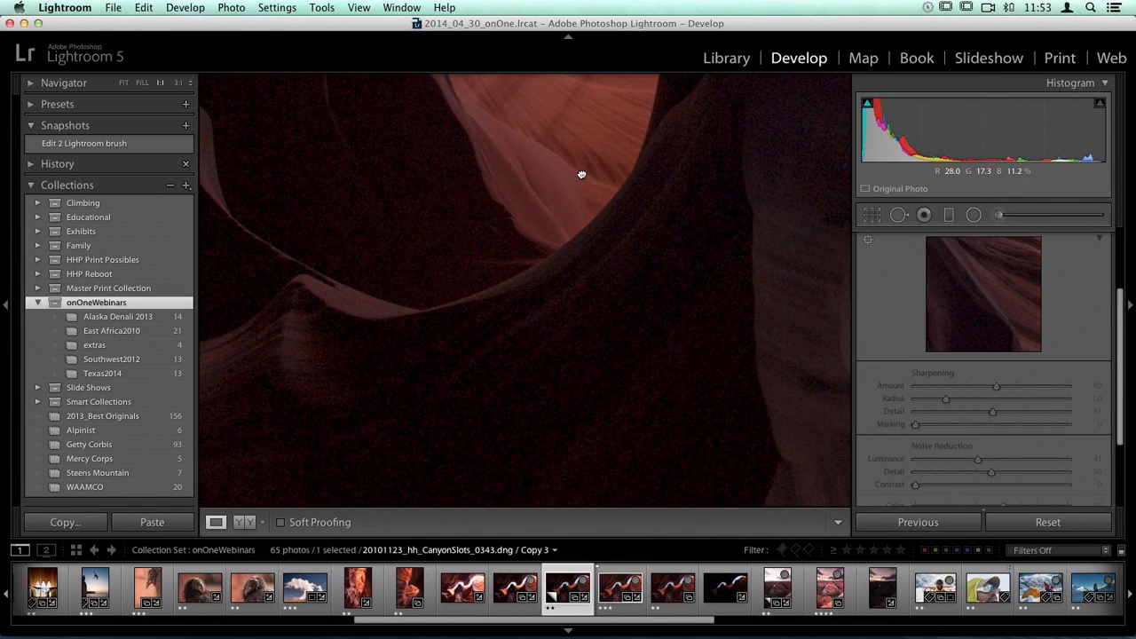
left_click_drag(581, 174, 763, 311)
left_click_drag(499, 198, 689, 355)
left_click_drag(554, 158, 627, 397)
left_click(520, 196)
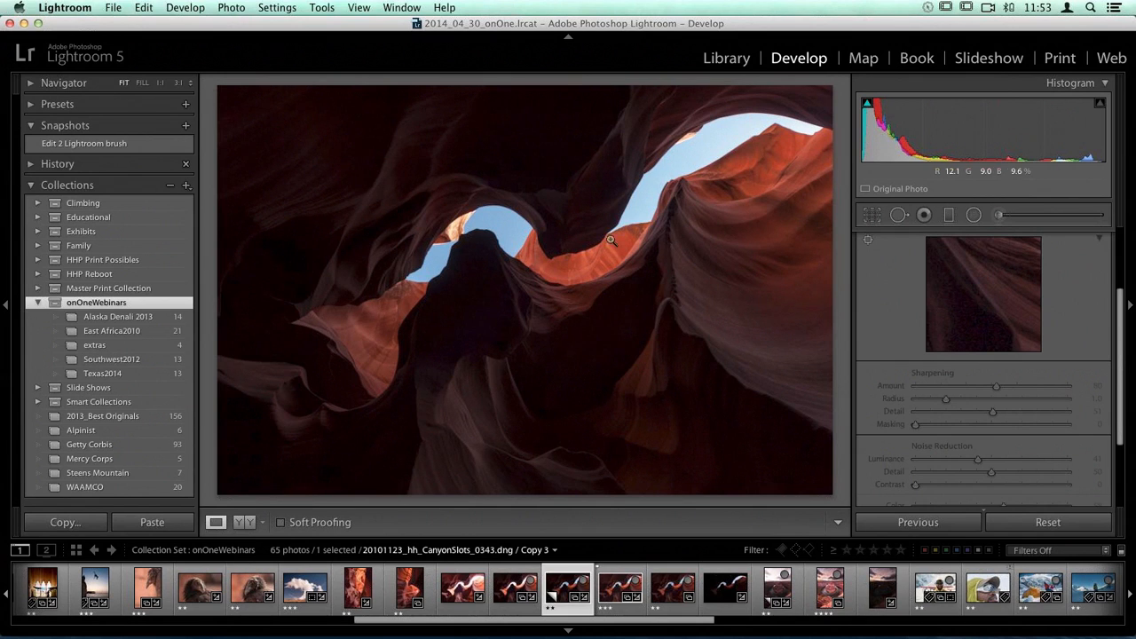
Step: Inspect the canyon's dark foreground rock once more at 1:1 and return to the full view
scroll(984, 356, "up", 3)
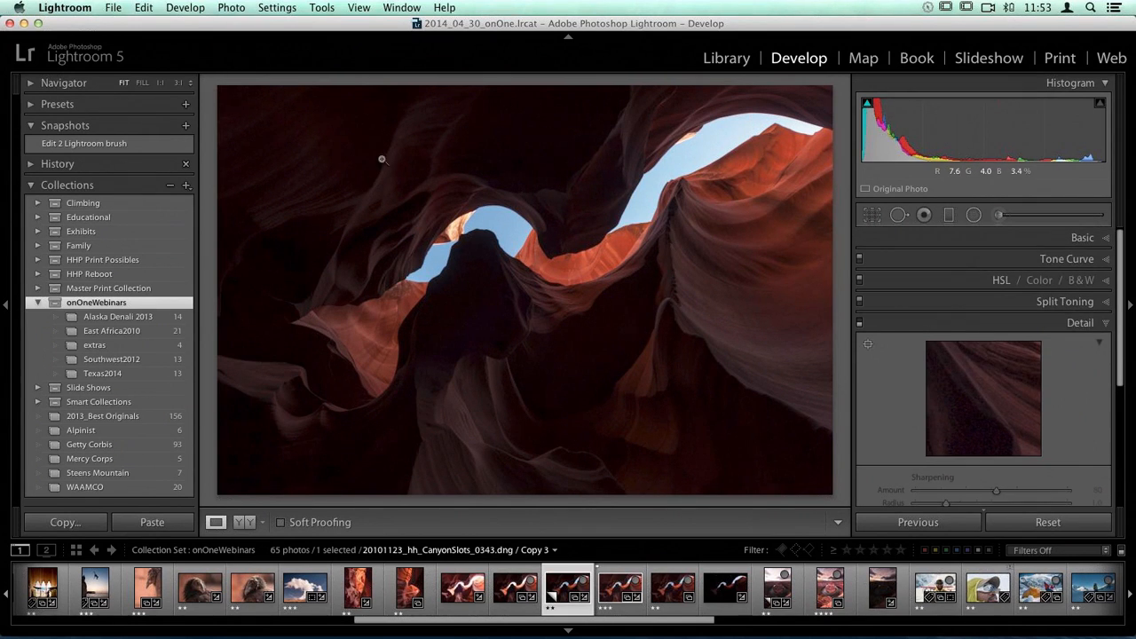
left_click(339, 441)
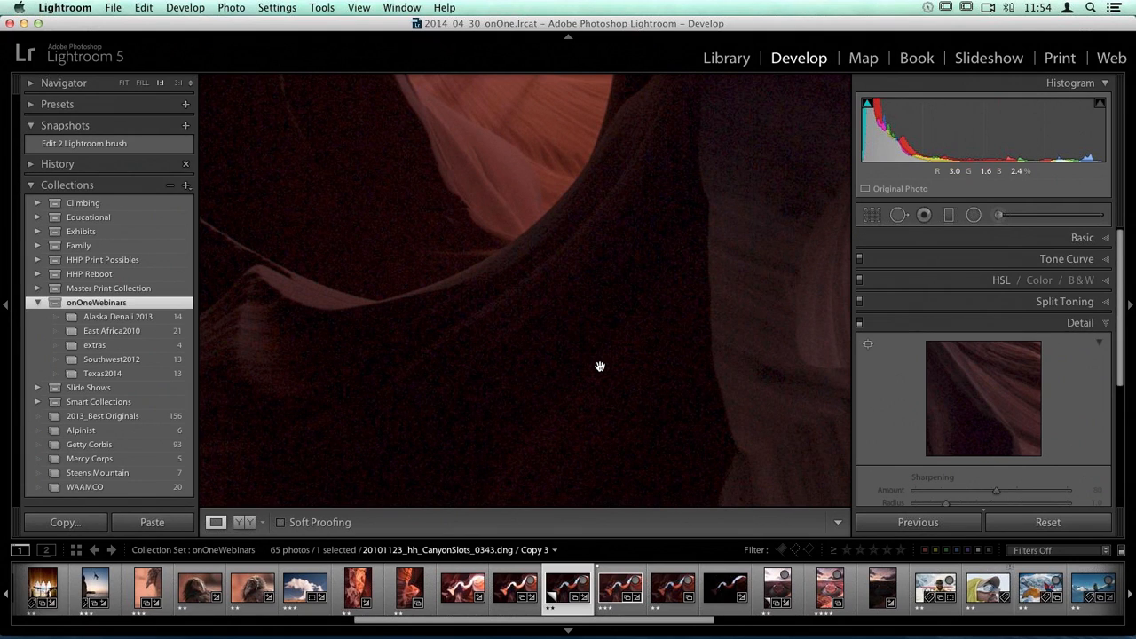
left_click(600, 366)
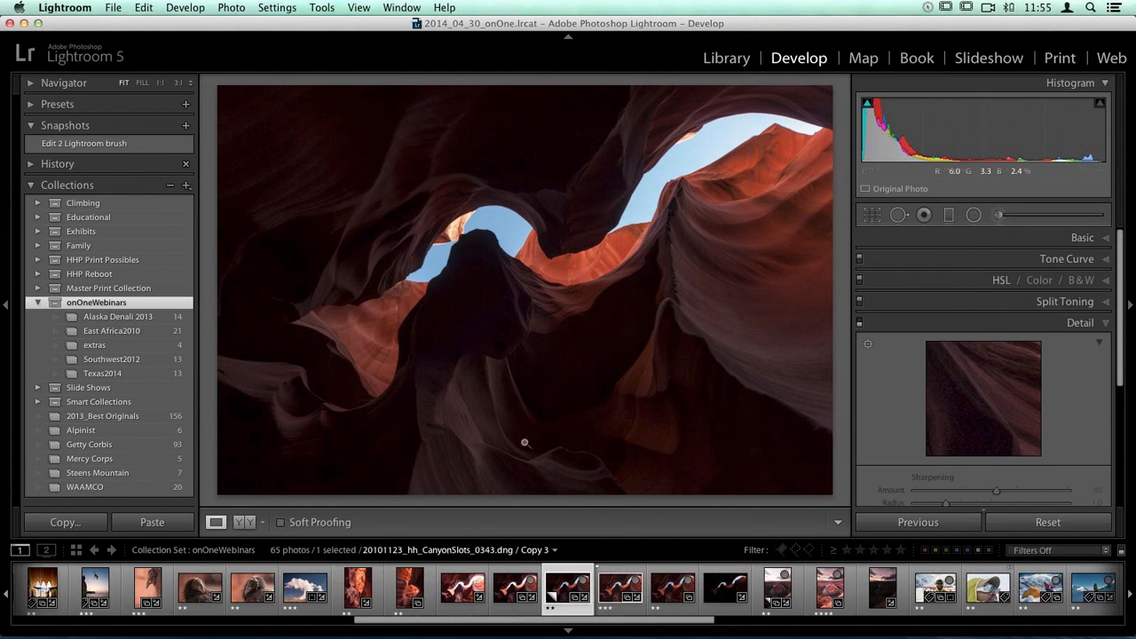
Step: Compare the canyon edits CanyonSlots_0343-Edit-2.psd and CanyonSlots_0343-Edit-4.psd with the darkest canyon exposure
left_click(454, 603)
key("Right")
key("Right")
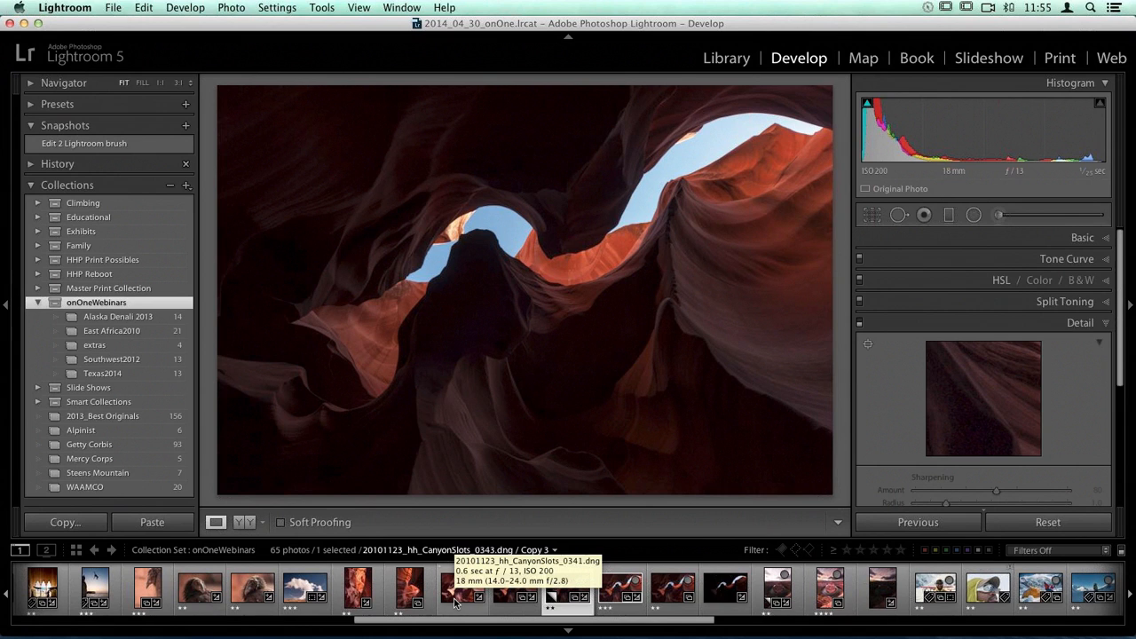
left_click(681, 590)
left_click(717, 589)
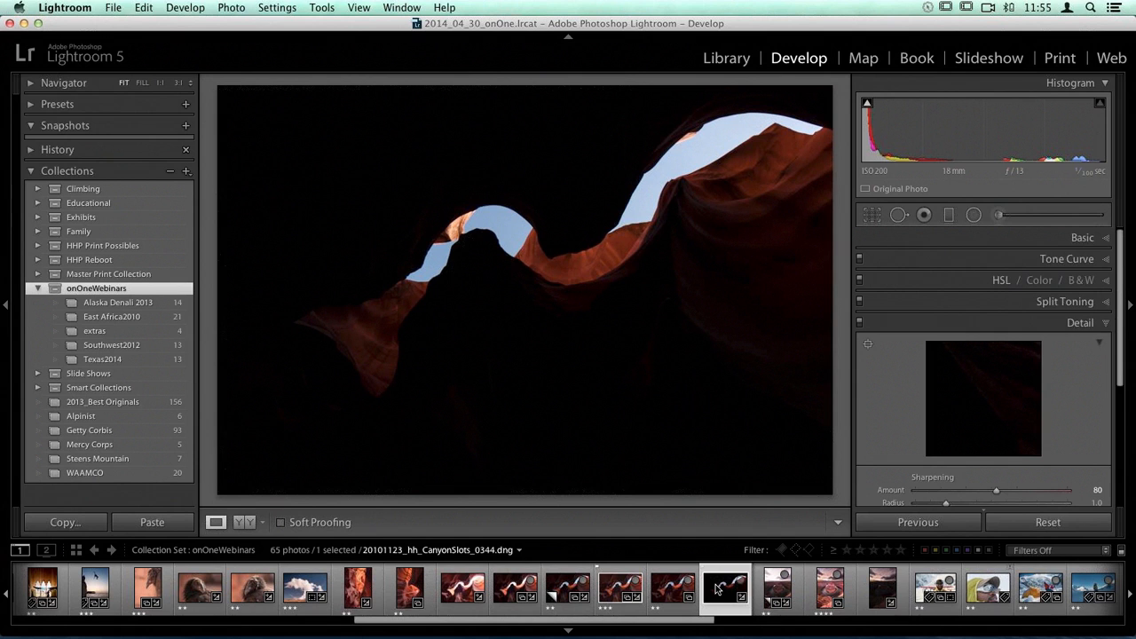
left_click(619, 587)
left_click(660, 590)
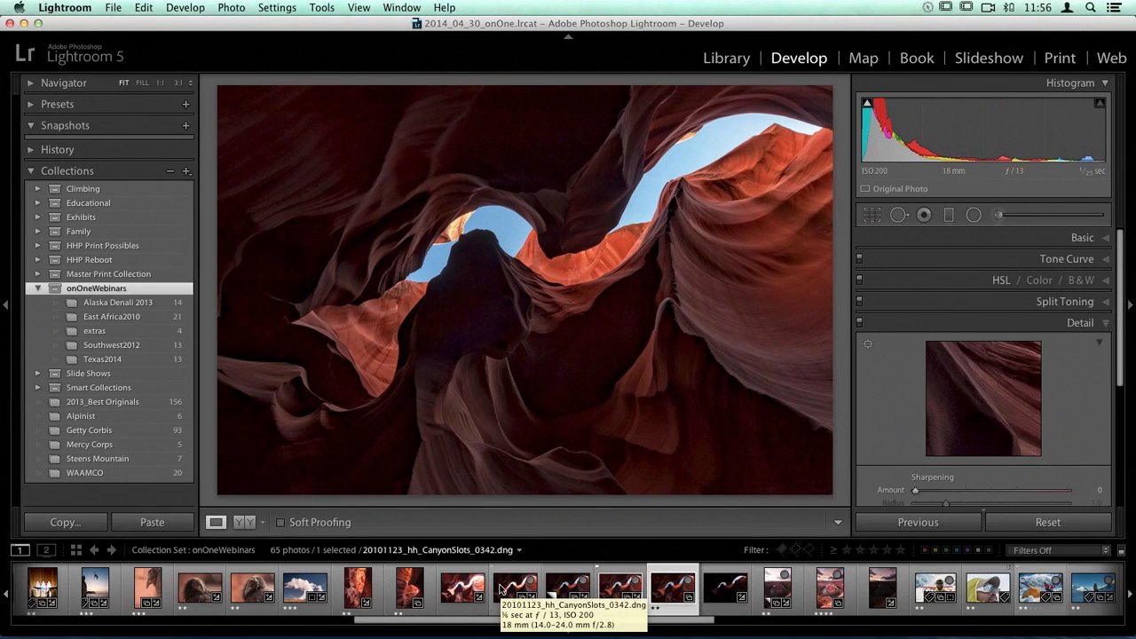
Step: Open HorseshoeBend_0252.dng / Copy 3 and lower its Exposure to -4.90 in the Basic settings
left_click(774, 589)
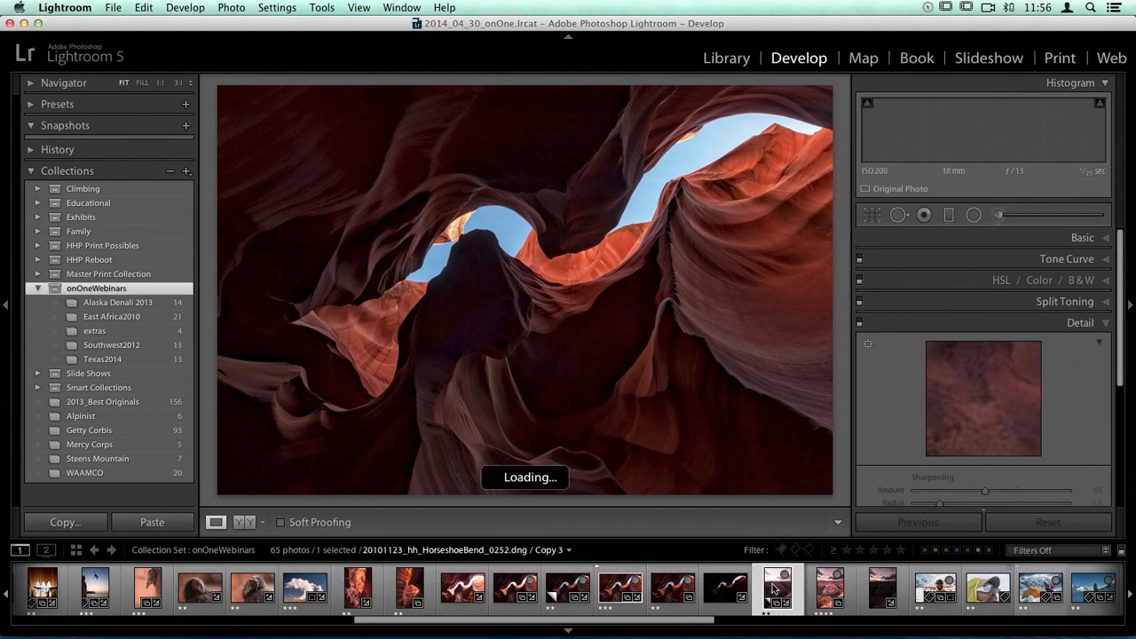
left_click(1081, 238)
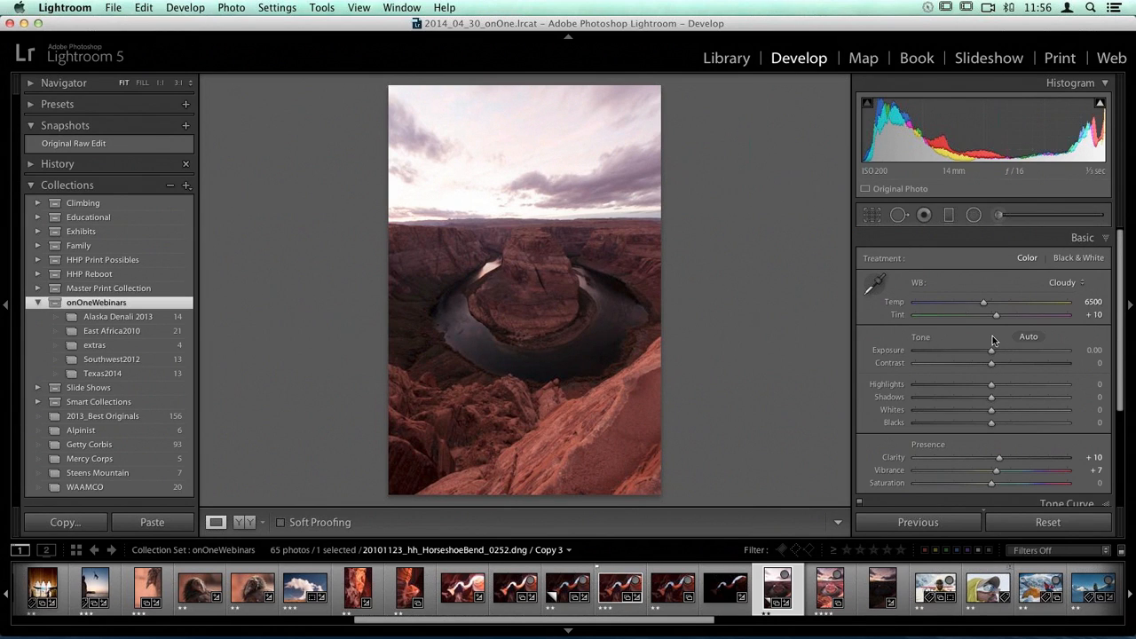
left_click_drag(992, 351, 917, 352)
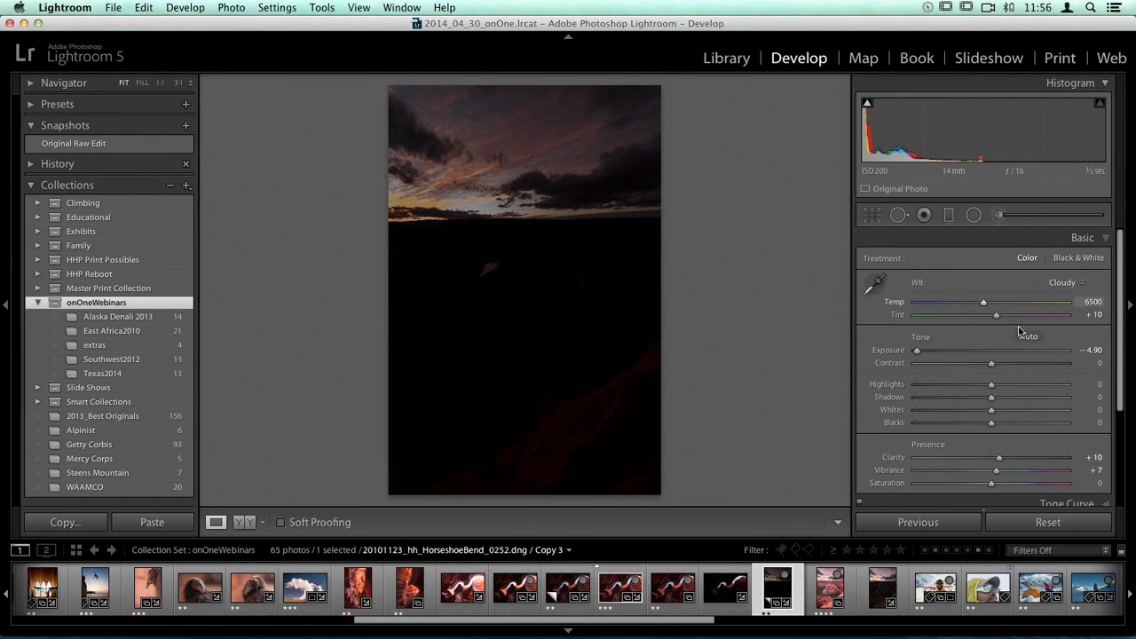
mouse_move(919, 354)
left_mouse_down()
mouse_move(1050, 357)
mouse_move(919, 354)
left_mouse_up()
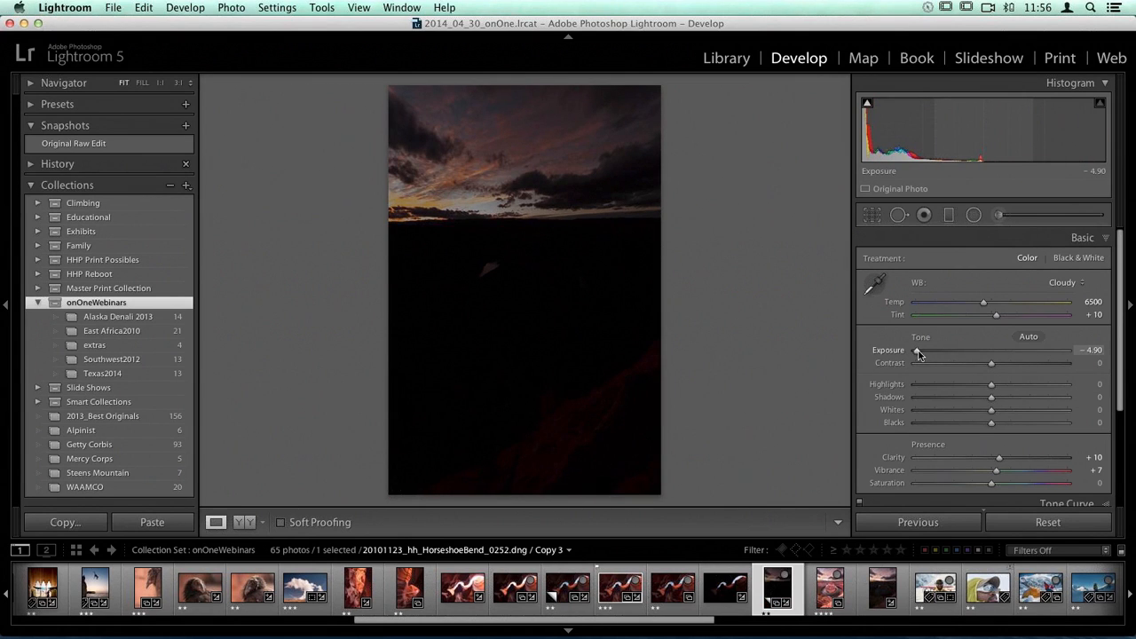
Step: Compare CanyonSlots_0343-Edit-4.psd with CanyonSlots_0343-Edit-2.psd and try to delete Edit-4 from the collection set
left_click(618, 588)
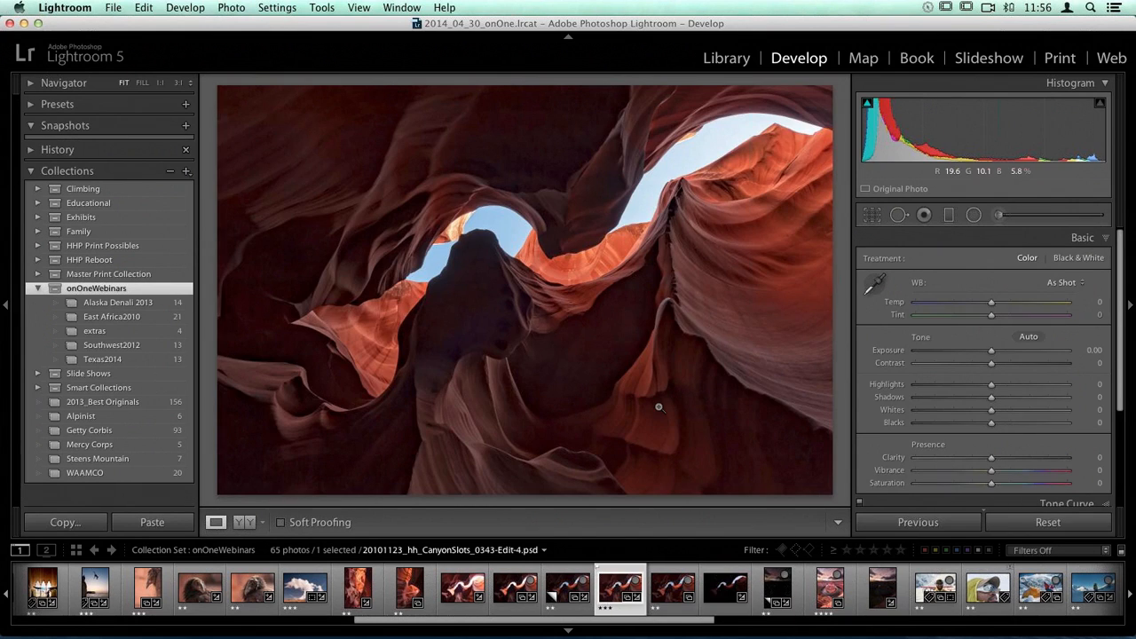
left_click(662, 589)
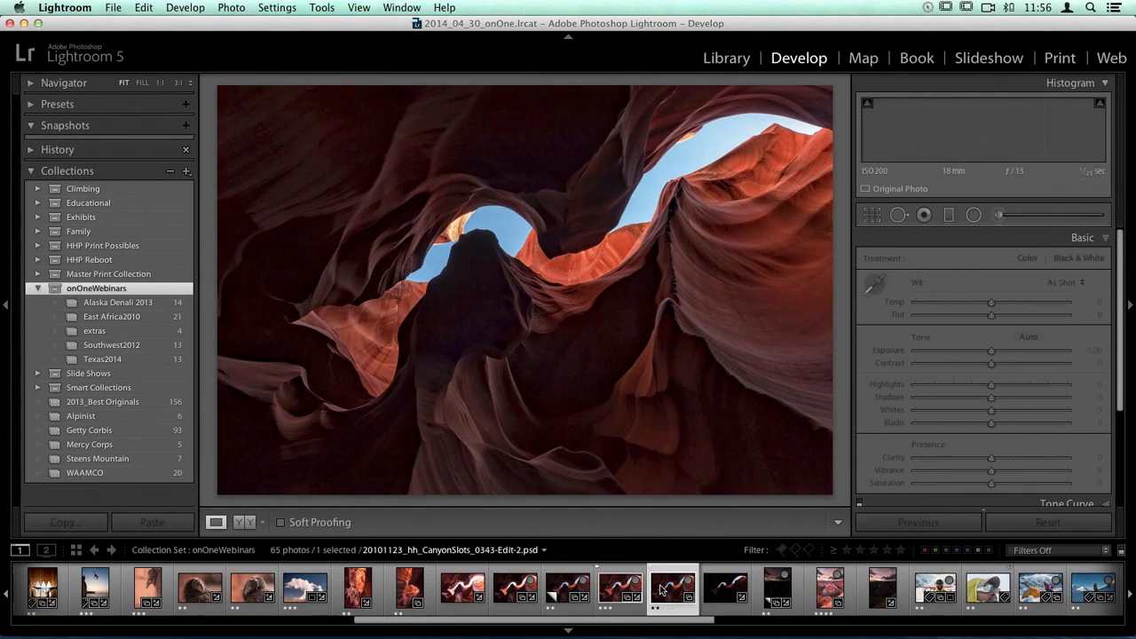
left_click(618, 588)
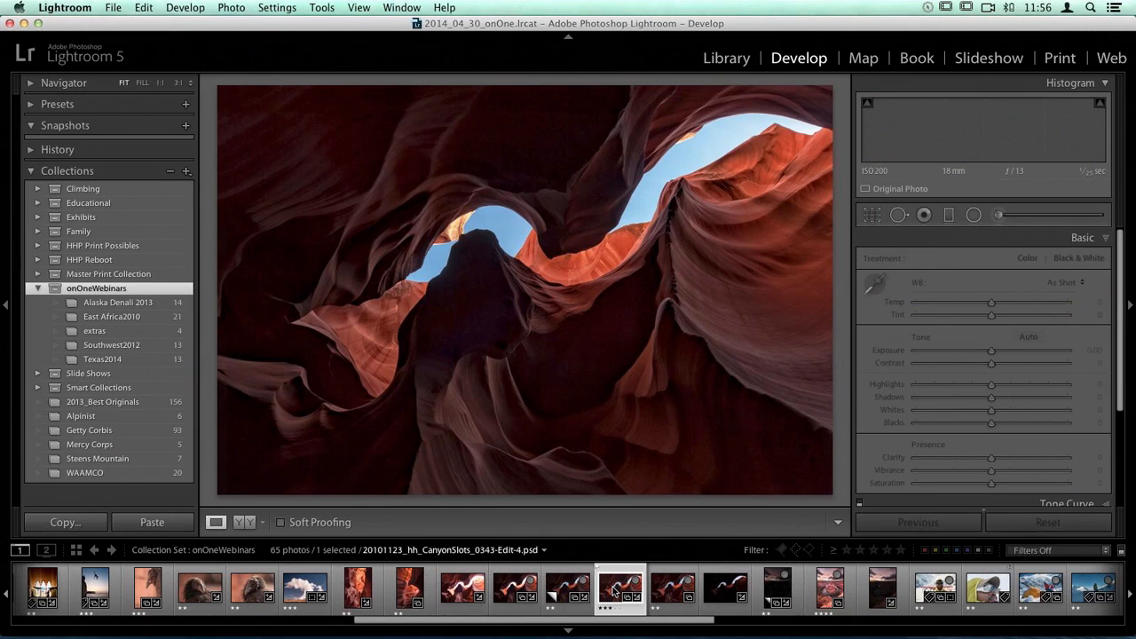
key("Delete")
left_click(672, 240)
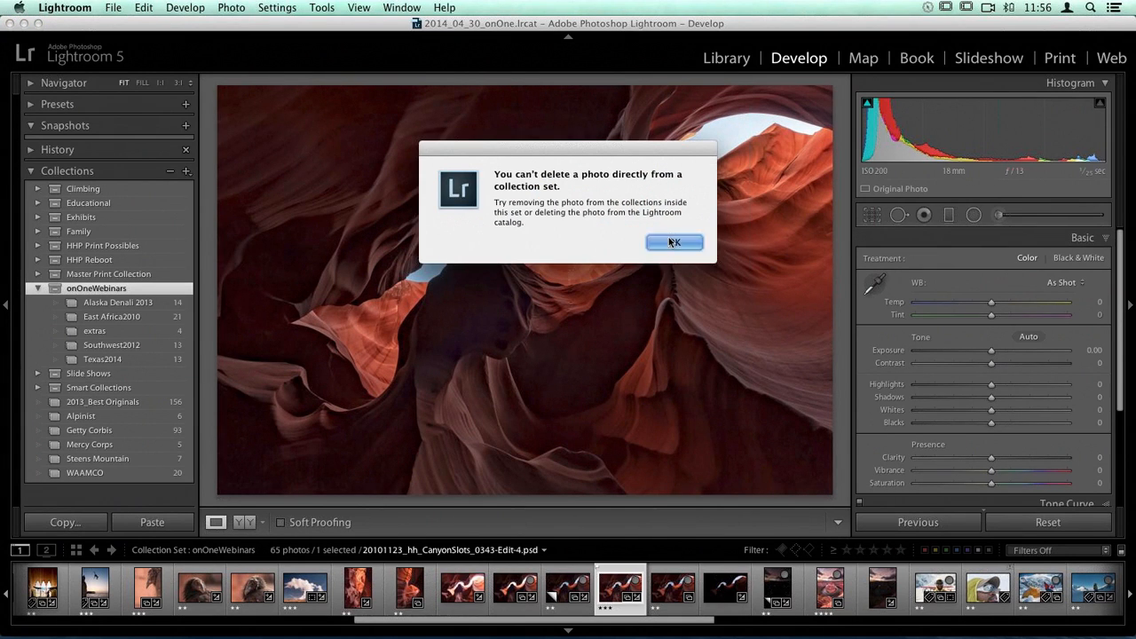
Step: Turn on soft proofing for CanyonSlots_0343-Edit-2.psd, check the available proof profiles and compare the photo in Before/After Top/Bottom view
left_click(672, 589)
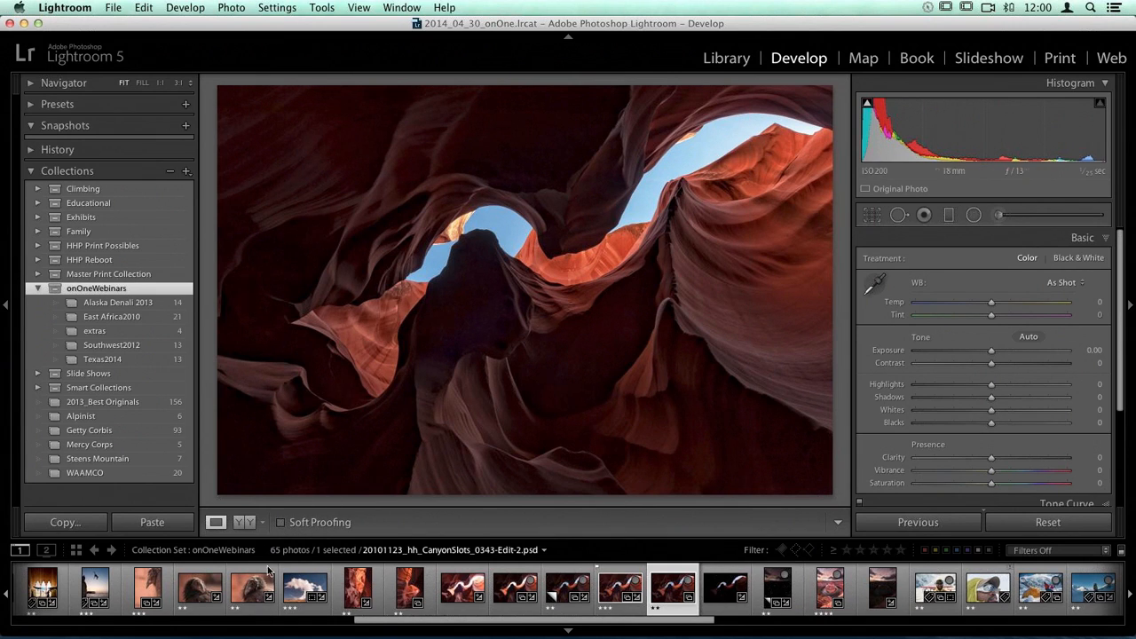
left_click(282, 523)
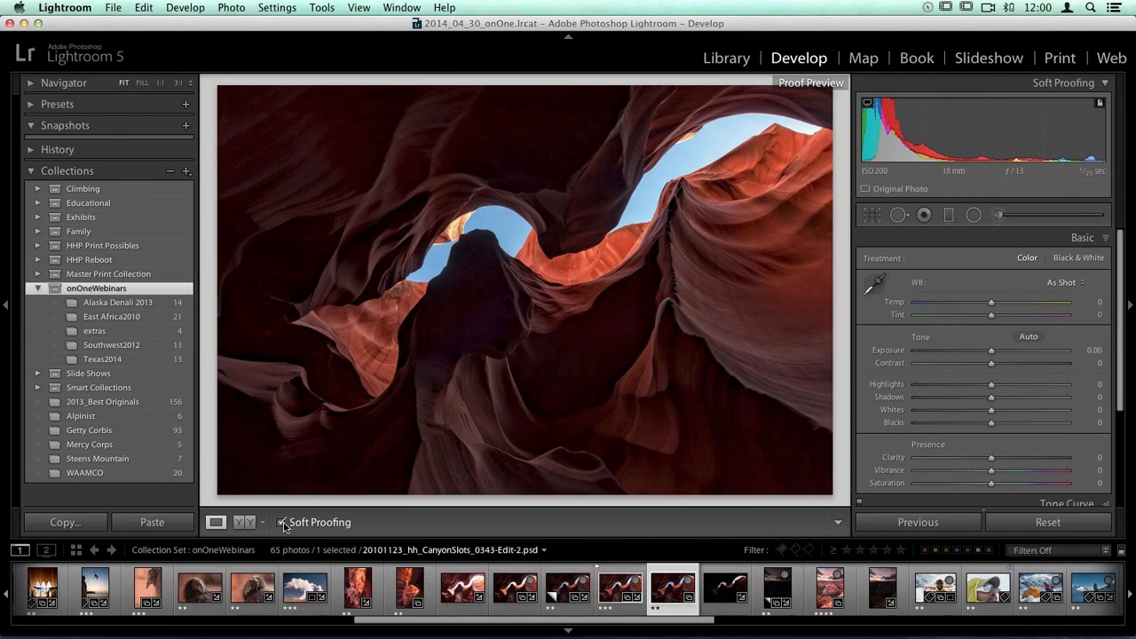
left_click(1064, 229)
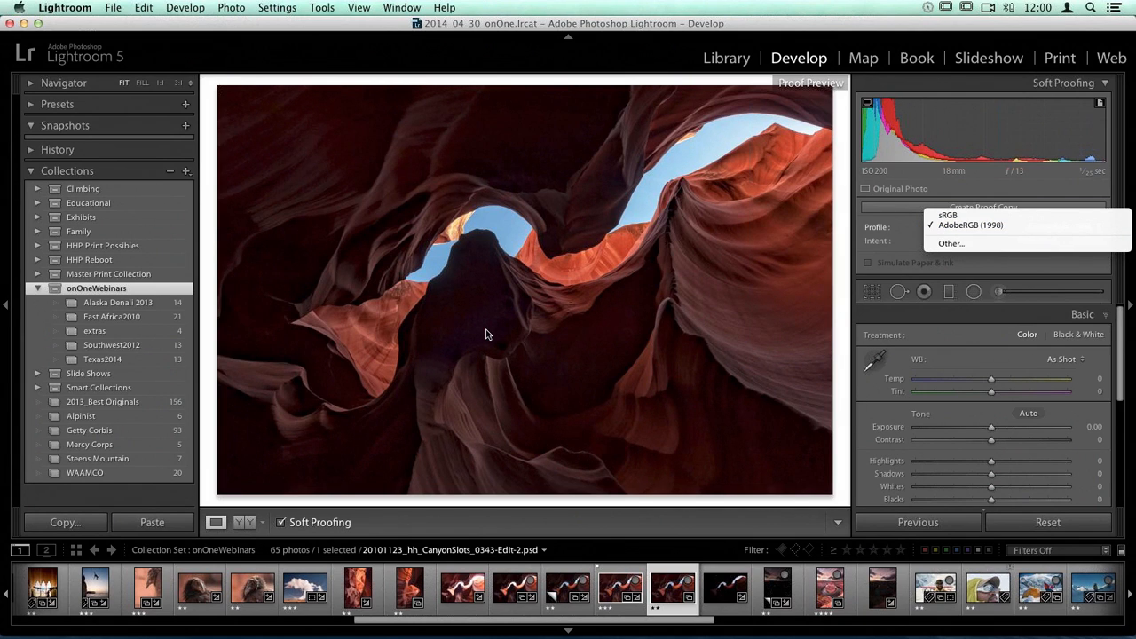
left_click(266, 527)
left_click(265, 524)
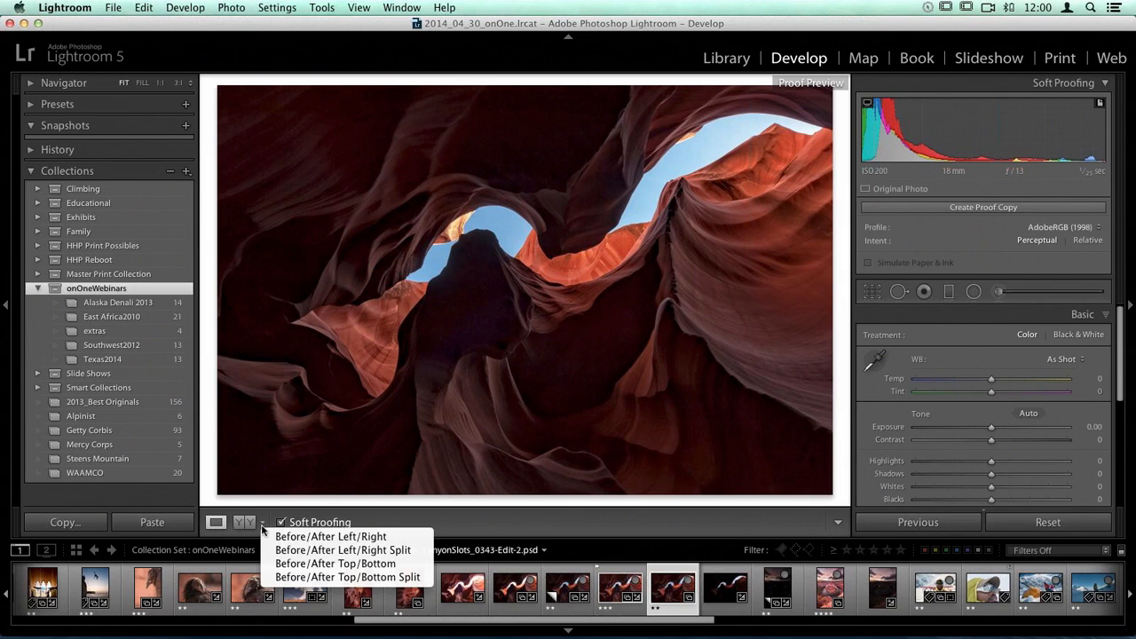
left_click(312, 565)
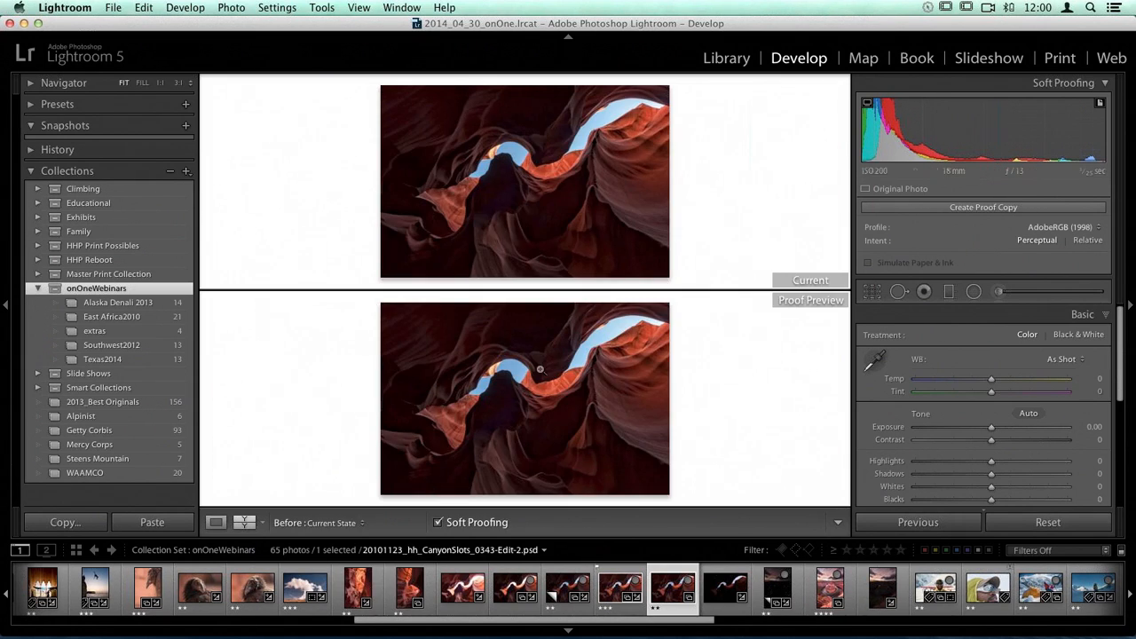